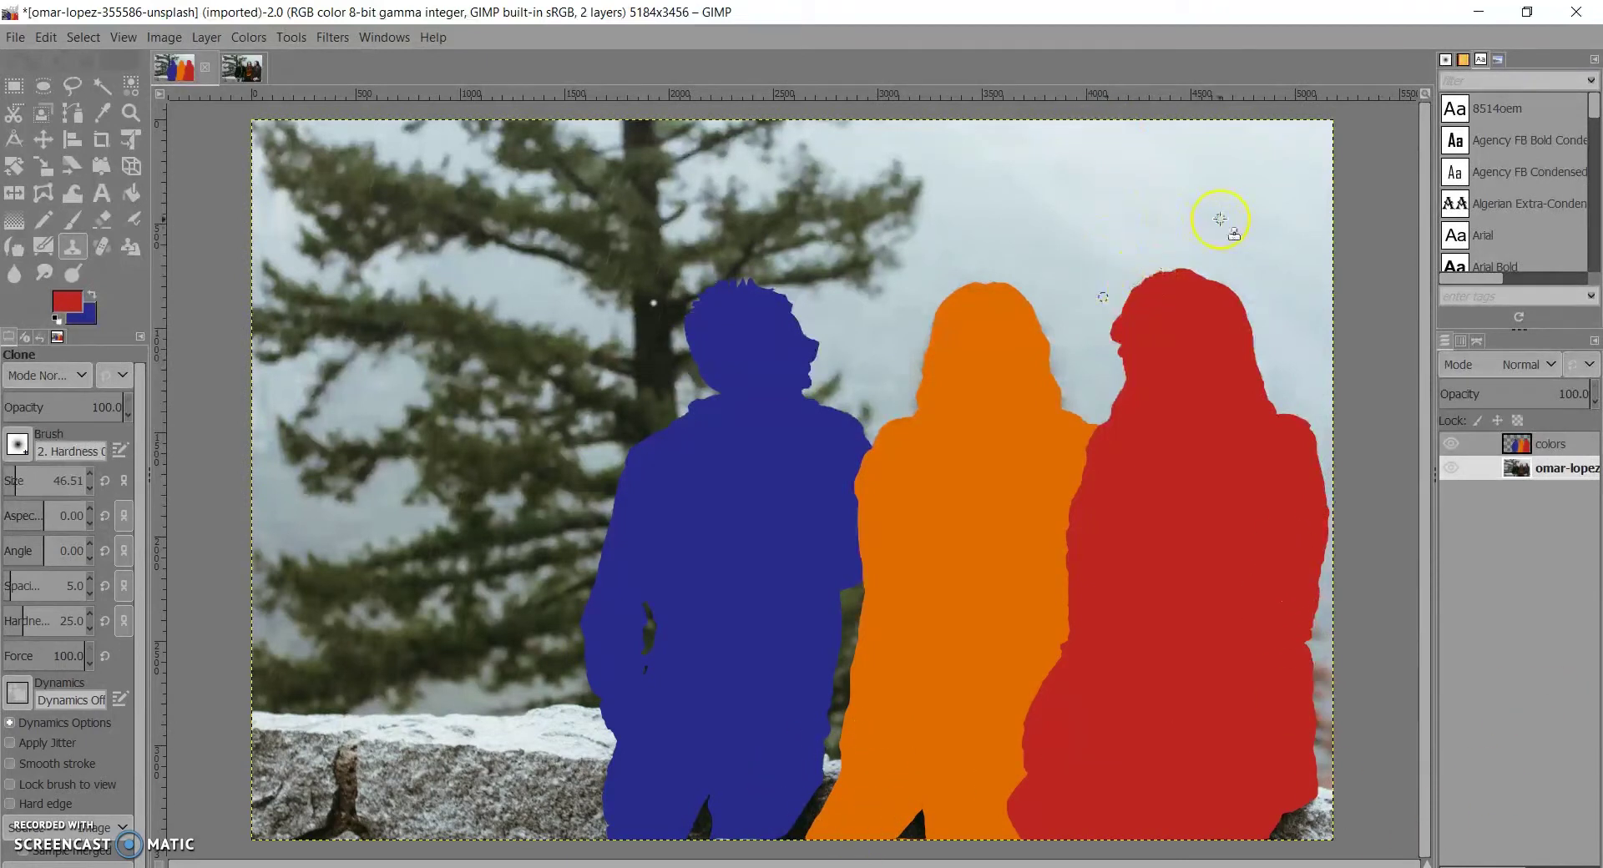
Step: Switch to the original photo of three people and zoom in to pixel level on the man in the black hoodie
{"action": "mouse_move", "coordinate": [843, 365]}
{"action": "left_mouse_down"}
{"action": "mouse_move", "coordinate": [809, 390]}
{"action": "mouse_move", "coordinate": [782, 383]}
{"action": "mouse_move", "coordinate": [832, 401]}
{"action": "left_mouse_up"}
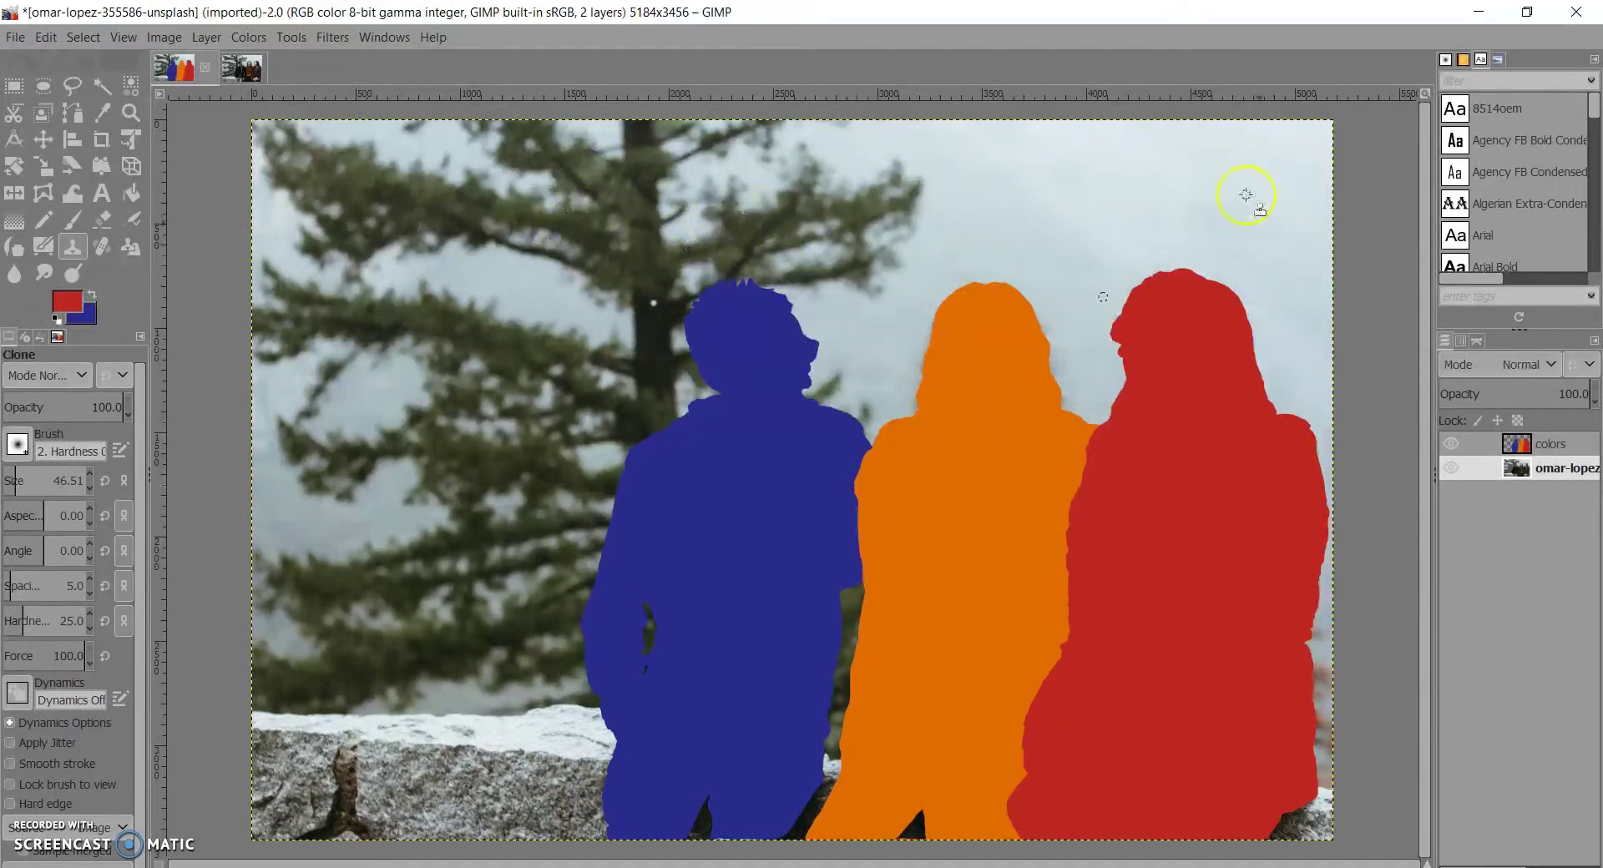
{"action": "left_click", "coordinate": [241, 67]}
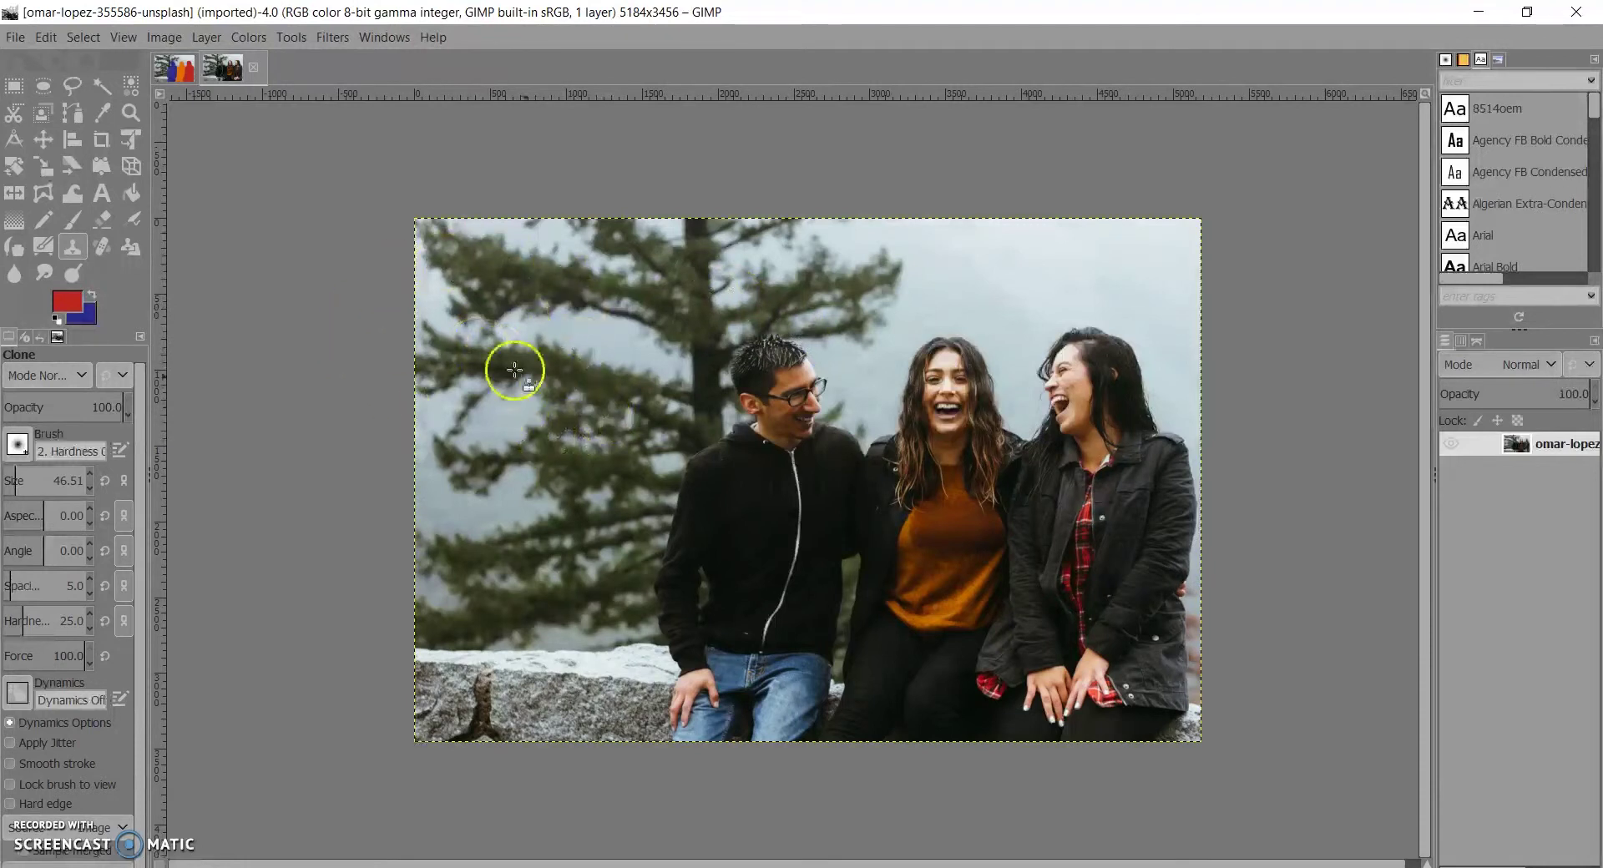
{"action": "left_click", "coordinate": [131, 113]}
{"action": "left_click", "coordinate": [784, 426]}
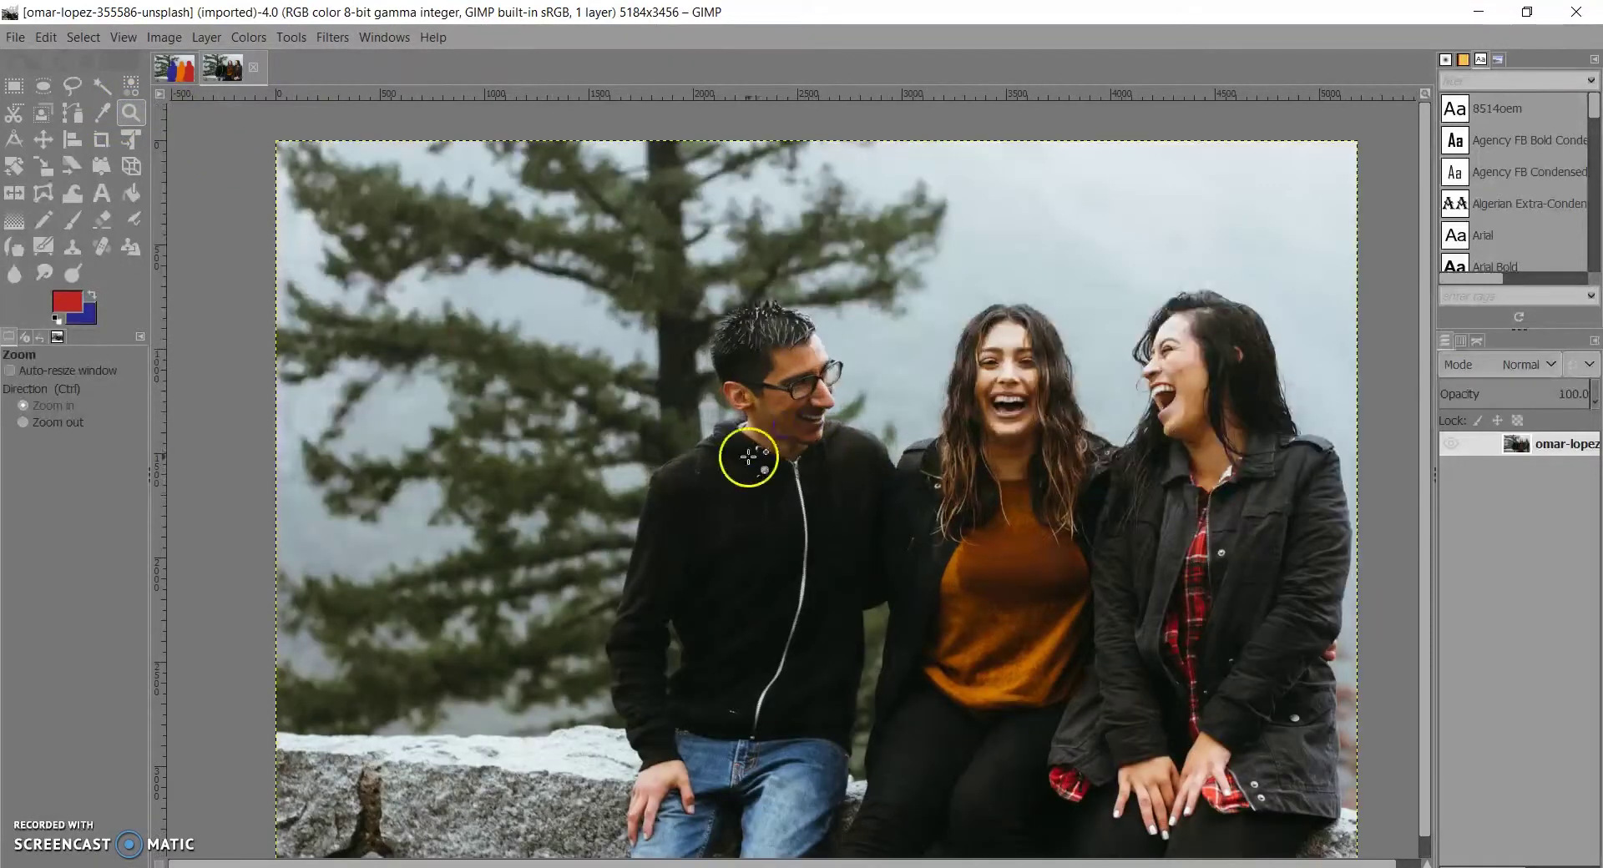
{"action": "left_click", "coordinate": [750, 448]}
{"action": "left_click_drag", "start_coordinate": [752, 442], "coordinate": [750, 438]}
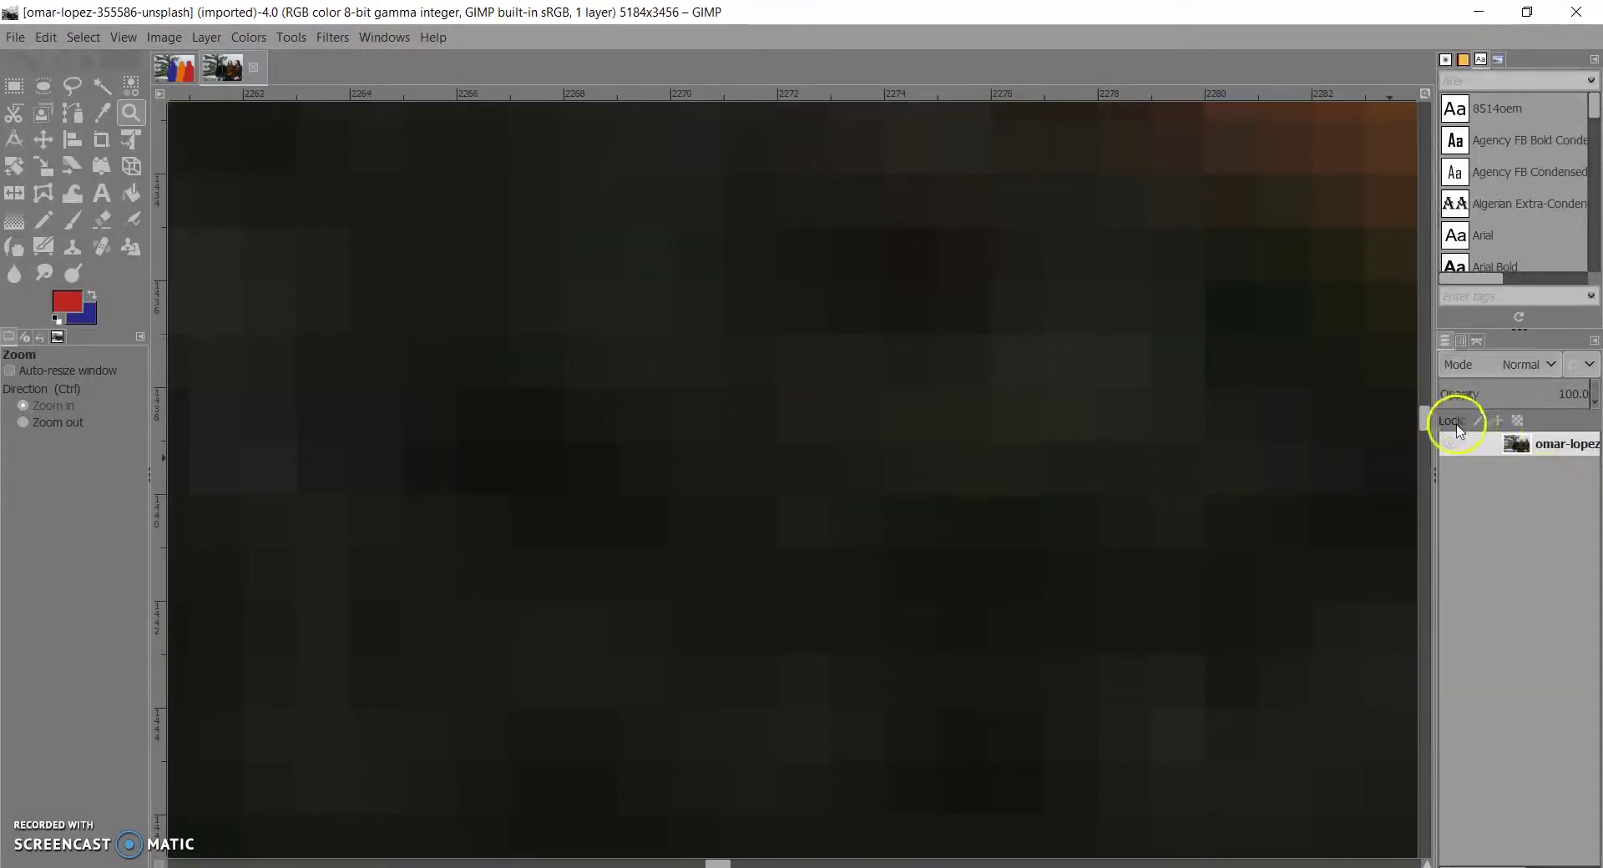
Step: Move the view up to the man's hair and zoom back out to show all three people
{"action": "left_click_drag", "start_coordinate": [1424, 419], "coordinate": [1427, 313]}
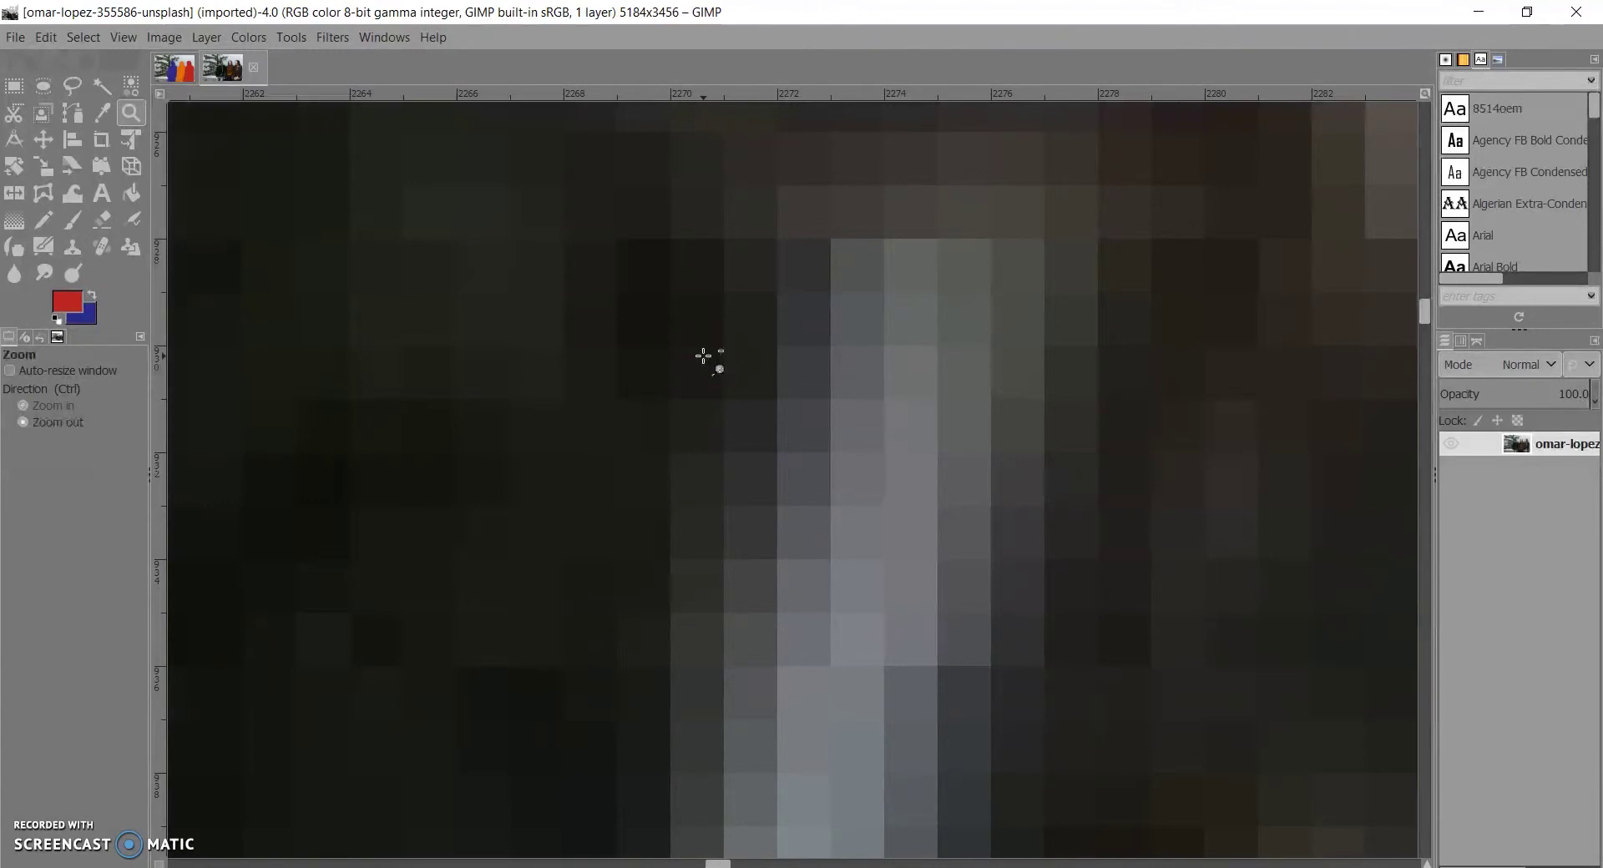
{"action": "left_click", "coordinate": [703, 355]}
{"action": "left_click", "coordinate": [703, 356]}
{"action": "left_click", "coordinate": [703, 356]}
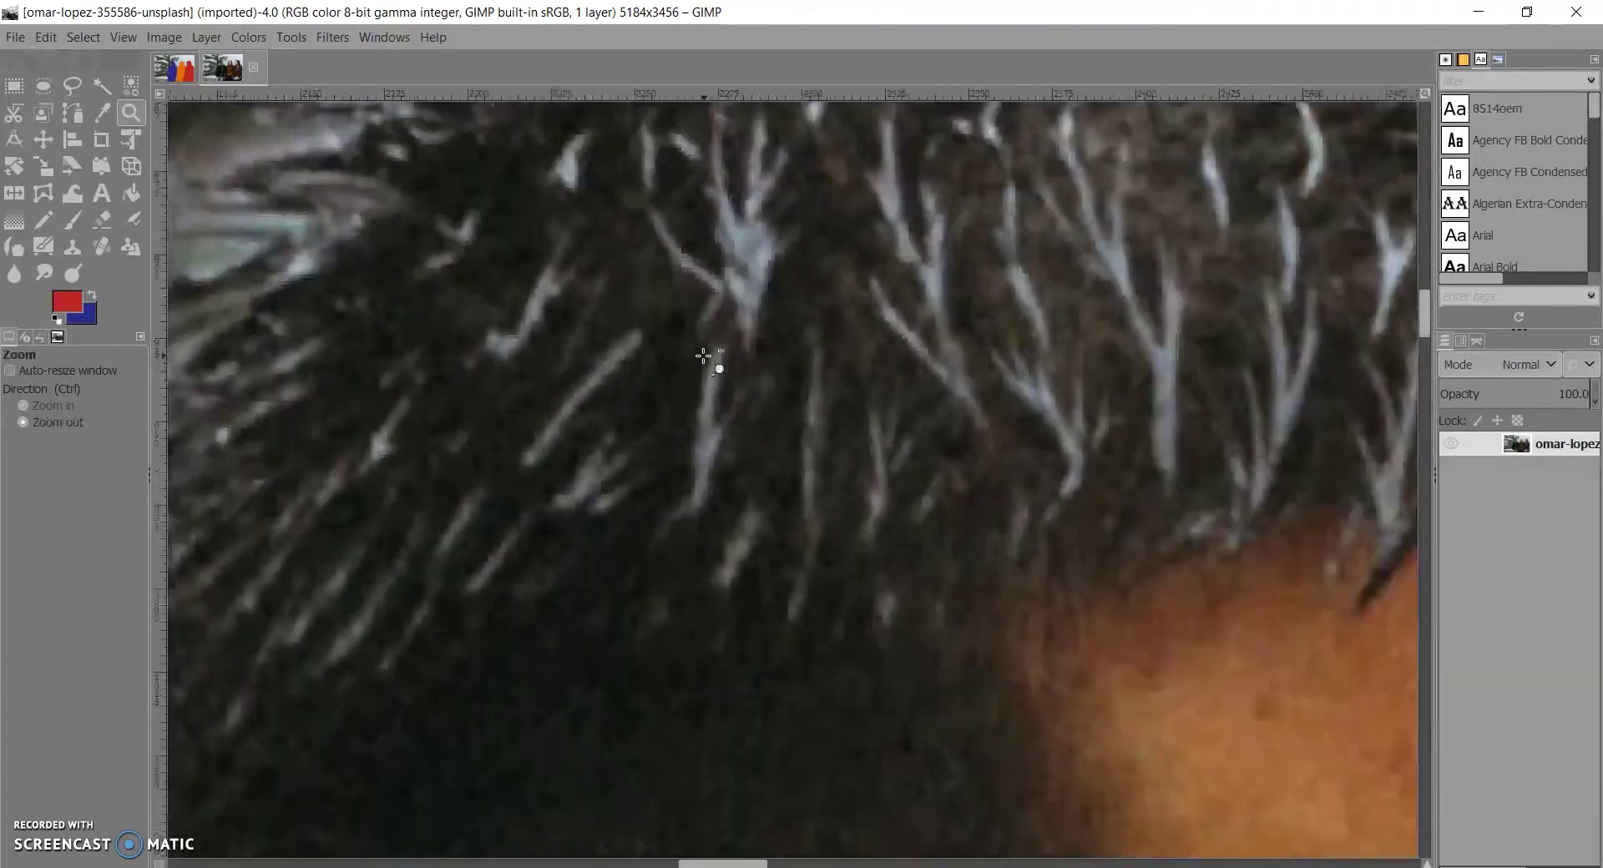
{"action": "left_click", "coordinate": [703, 356]}
{"action": "left_click", "coordinate": [703, 356]}
{"action": "left_click", "coordinate": [703, 355]}
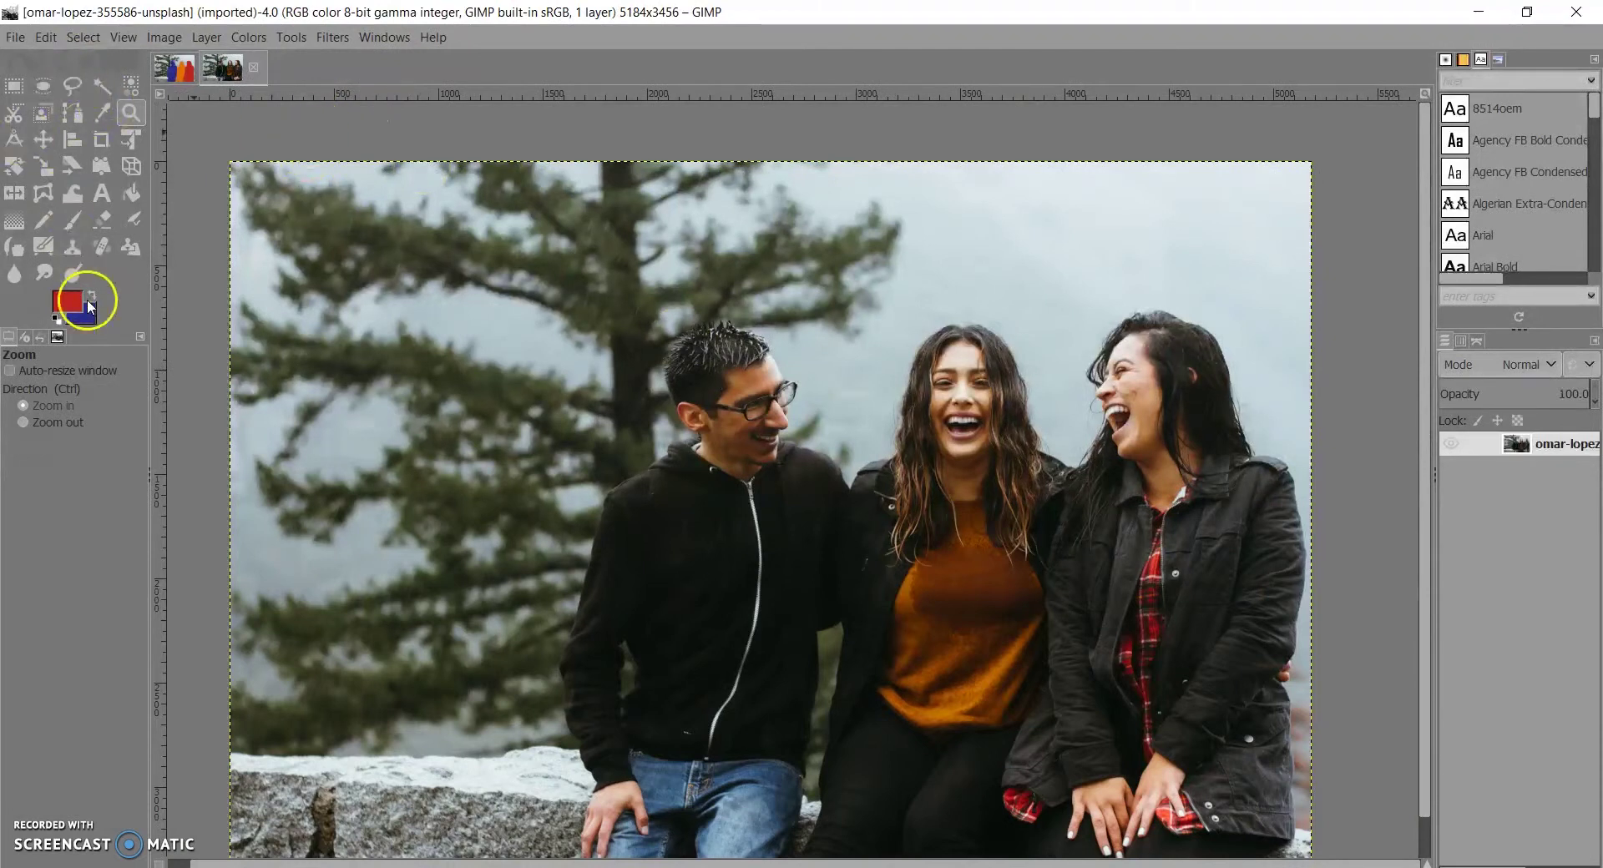
Step: Try a freehand red Pencil stroke over the tree and undo it
{"action": "left_click", "coordinate": [46, 226]}
{"action": "left_click_drag", "start_coordinate": [451, 272], "coordinate": [595, 332]}
{"action": "key", "text": "ctrl+z"}
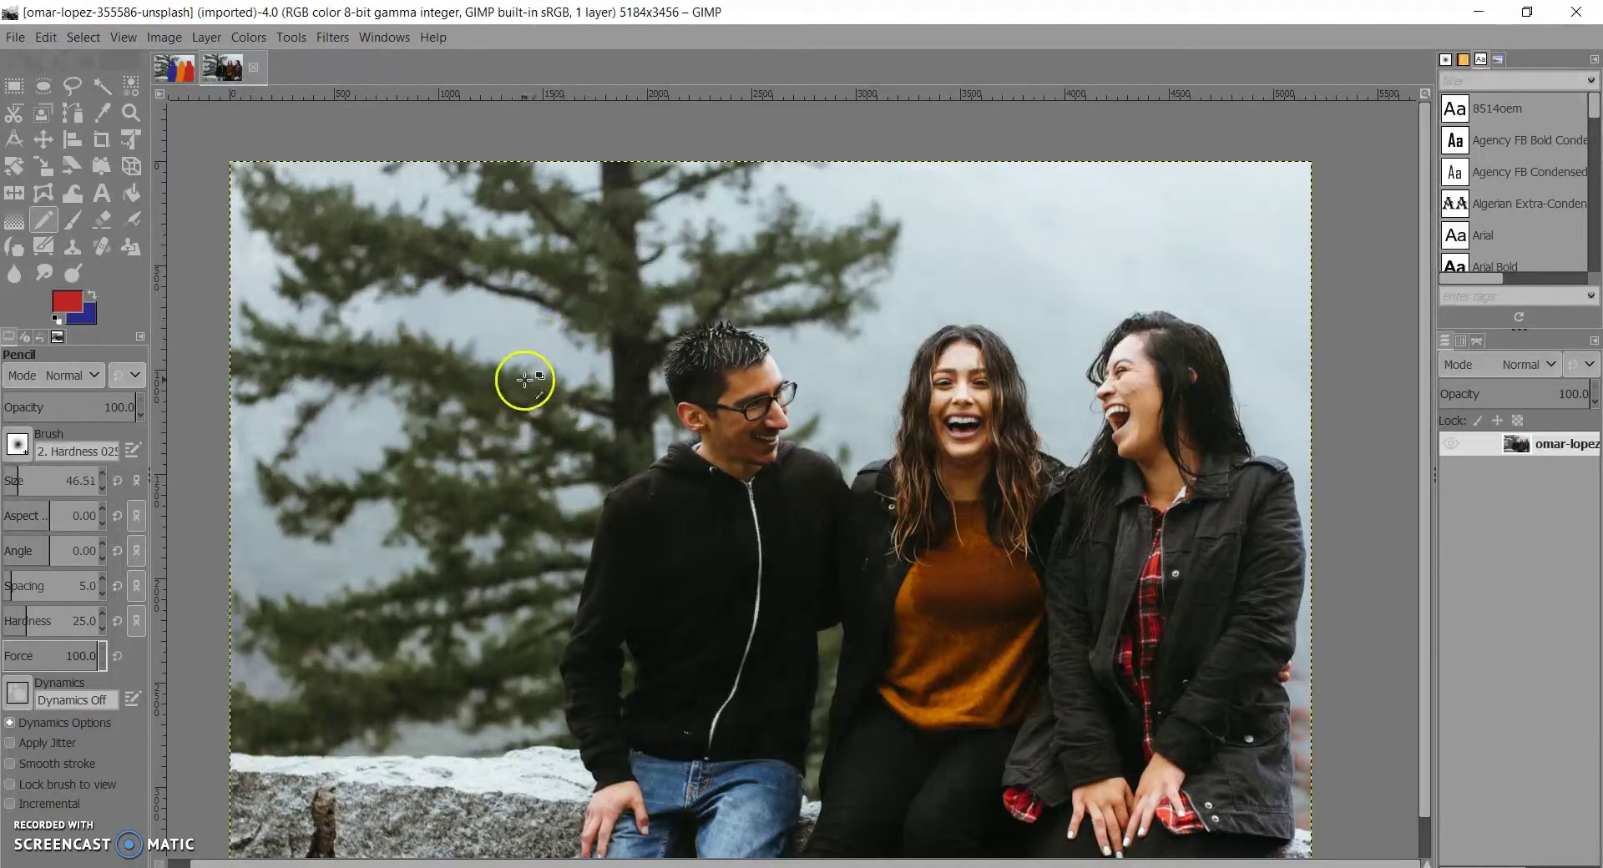
Step: Zoom in and out around the three people's faces to inspect the photo at different magnifications
{"action": "scroll", "coordinate": [528, 374], "scroll_direction": "up", "scroll_amount": 4}
{"action": "scroll", "coordinate": [1066, 461], "scroll_direction": "down", "scroll_amount": 5}
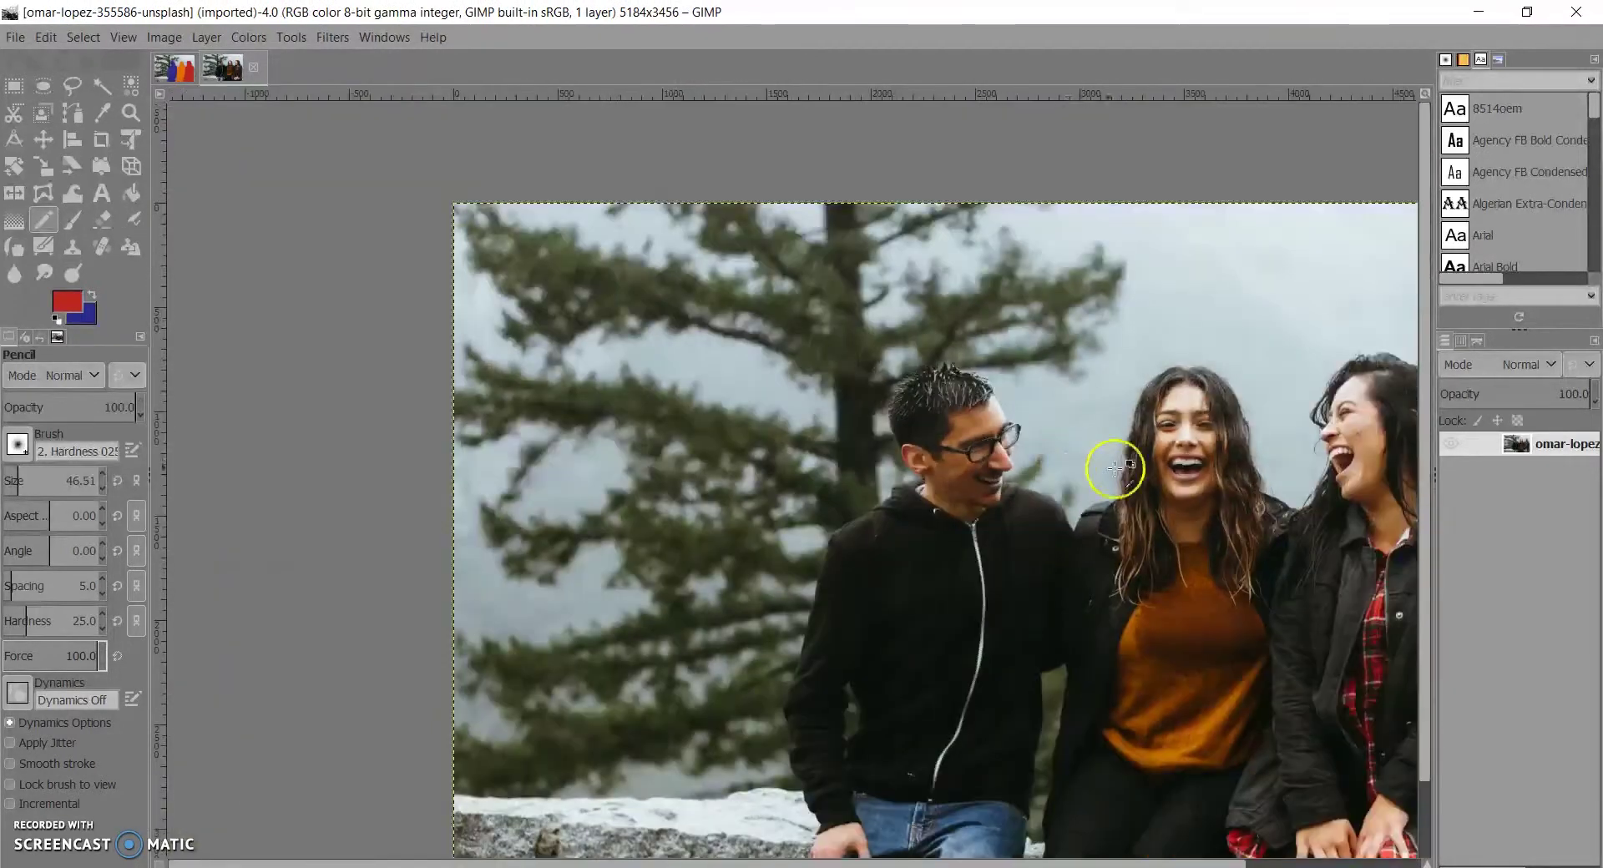
{"action": "scroll", "coordinate": [1227, 465], "scroll_direction": "up", "scroll_amount": 6}
{"action": "scroll", "coordinate": [1135, 401], "scroll_direction": "down", "scroll_amount": 4}
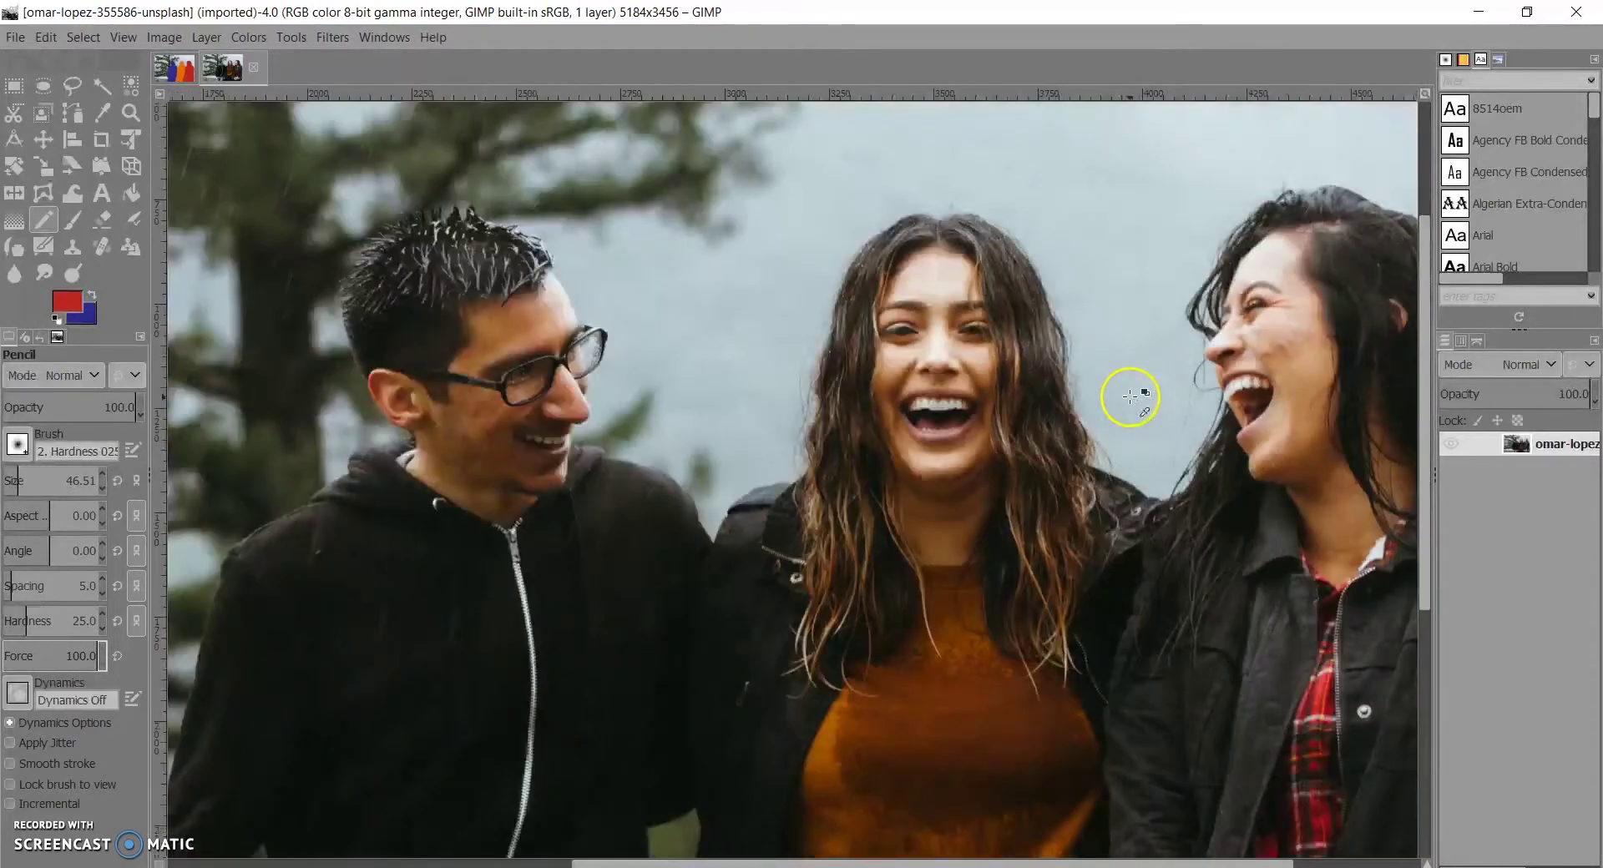
{"action": "scroll", "coordinate": [970, 376], "scroll_direction": "up", "scroll_amount": 3}
{"action": "scroll", "coordinate": [930, 358], "scroll_direction": "down", "scroll_amount": 4}
{"action": "scroll", "coordinate": [800, 382], "scroll_direction": "up", "scroll_amount": 4}
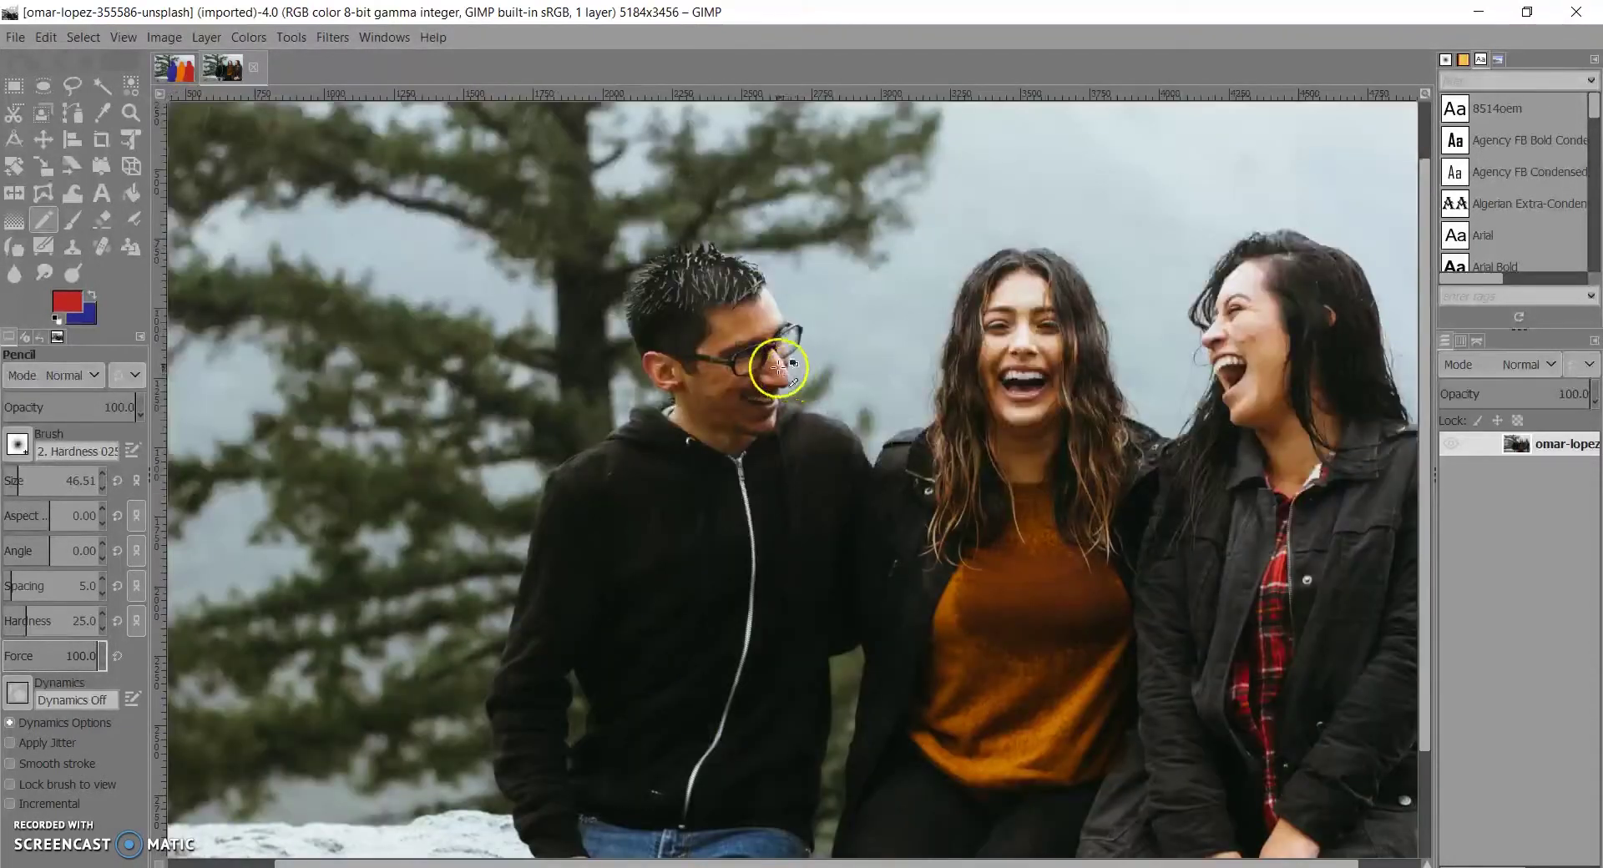
{"action": "scroll", "coordinate": [614, 361], "scroll_direction": "down", "scroll_amount": 3}
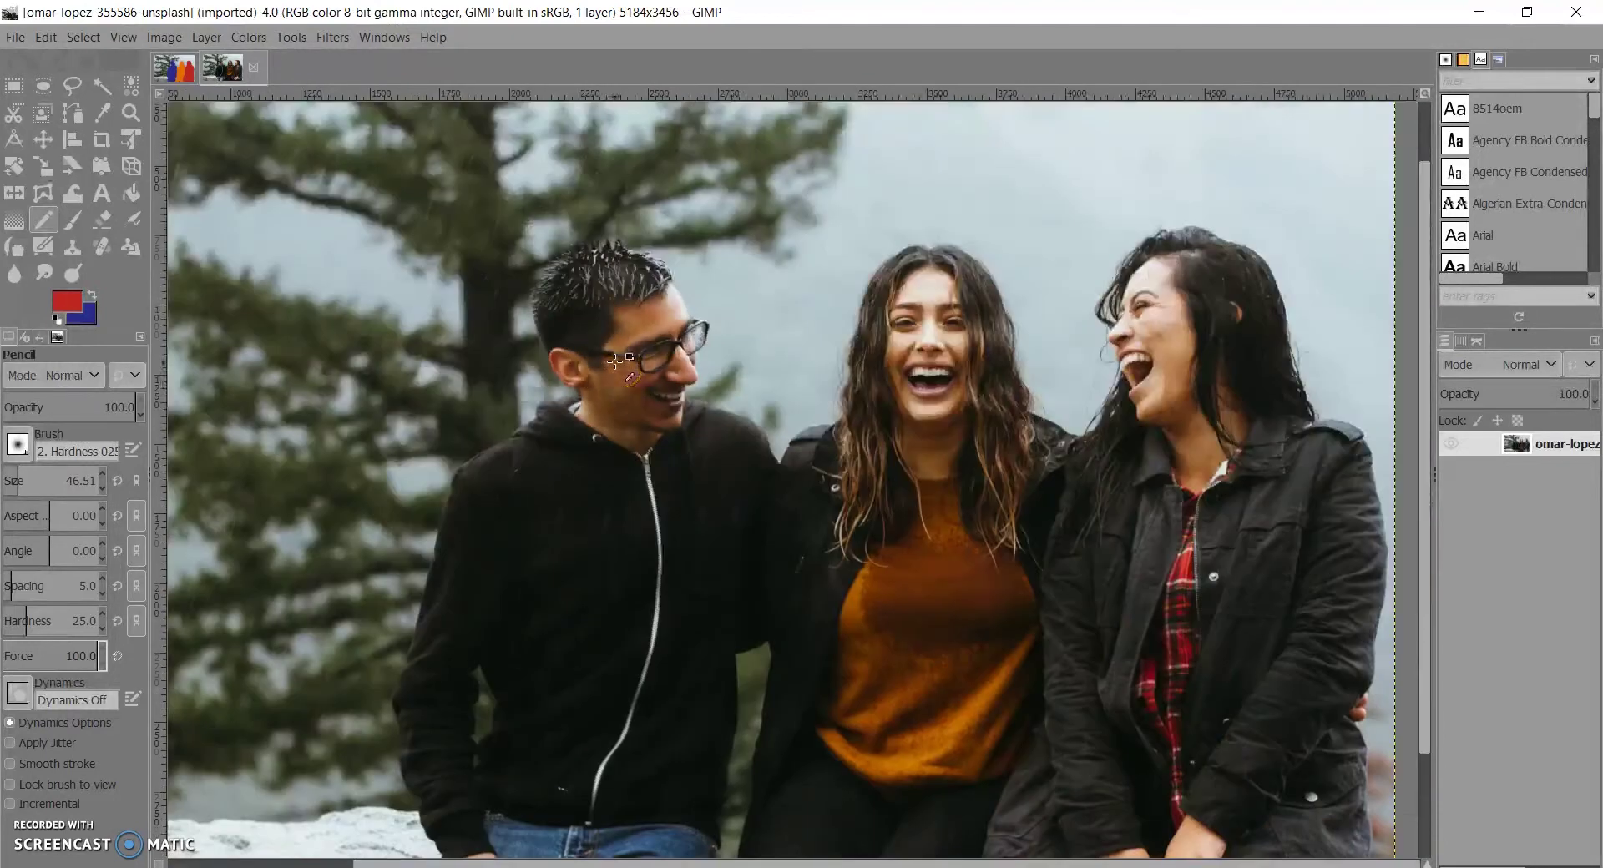
{"action": "scroll", "coordinate": [585, 418], "scroll_direction": "down", "scroll_amount": 1}
{"action": "scroll", "coordinate": [577, 441], "scroll_direction": "up", "scroll_amount": 3}
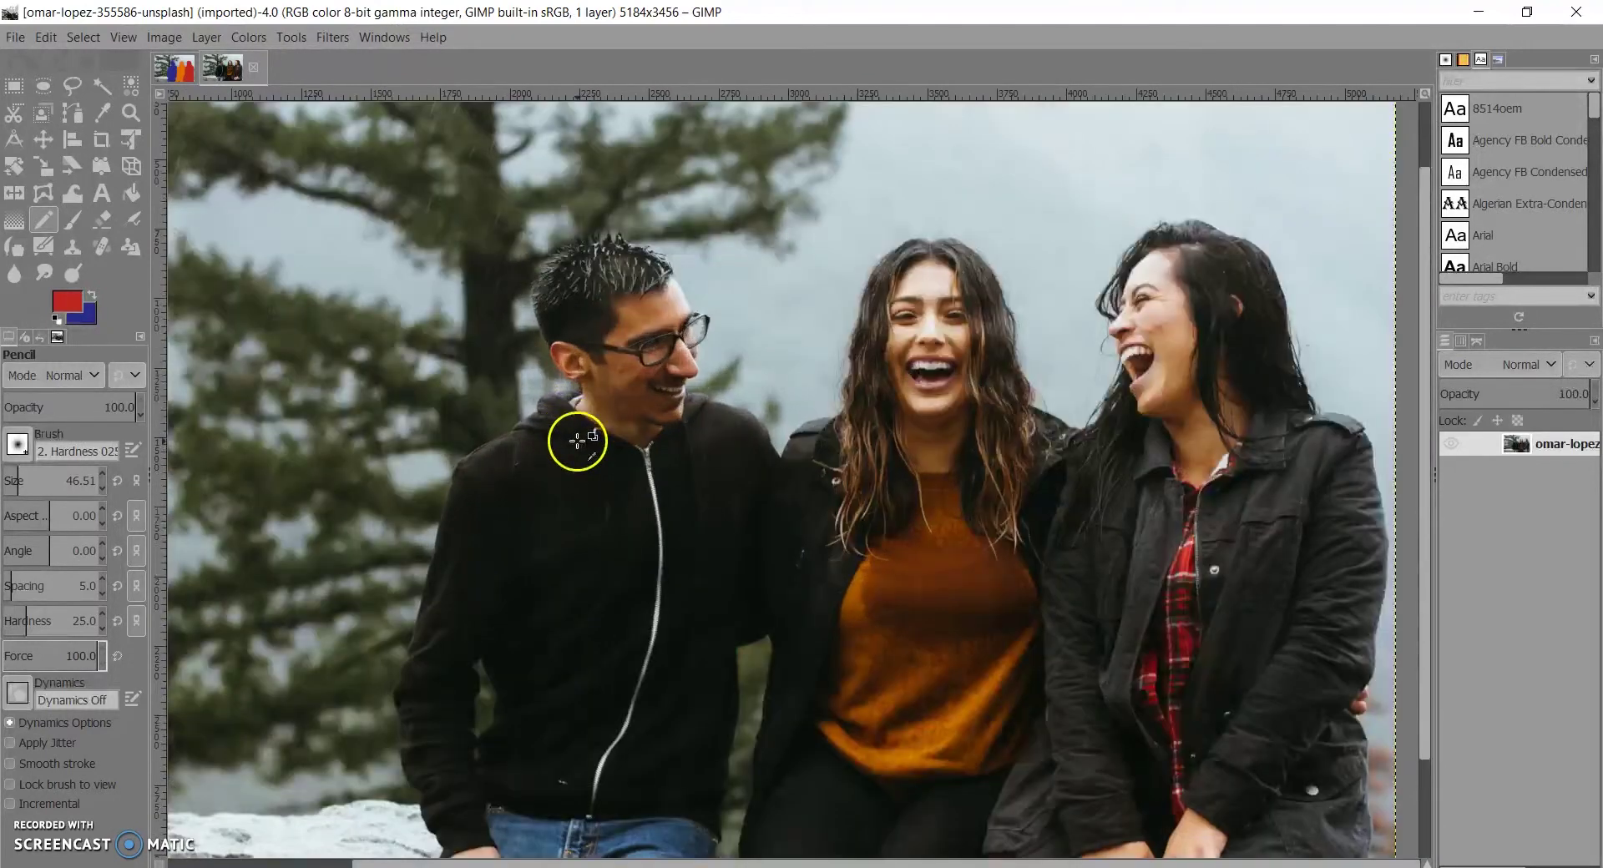
Step: Inspect the man's hoodie and jeans, and return to a close view of his face
{"action": "scroll", "coordinate": [676, 435], "scroll_direction": "down", "scroll_amount": 5}
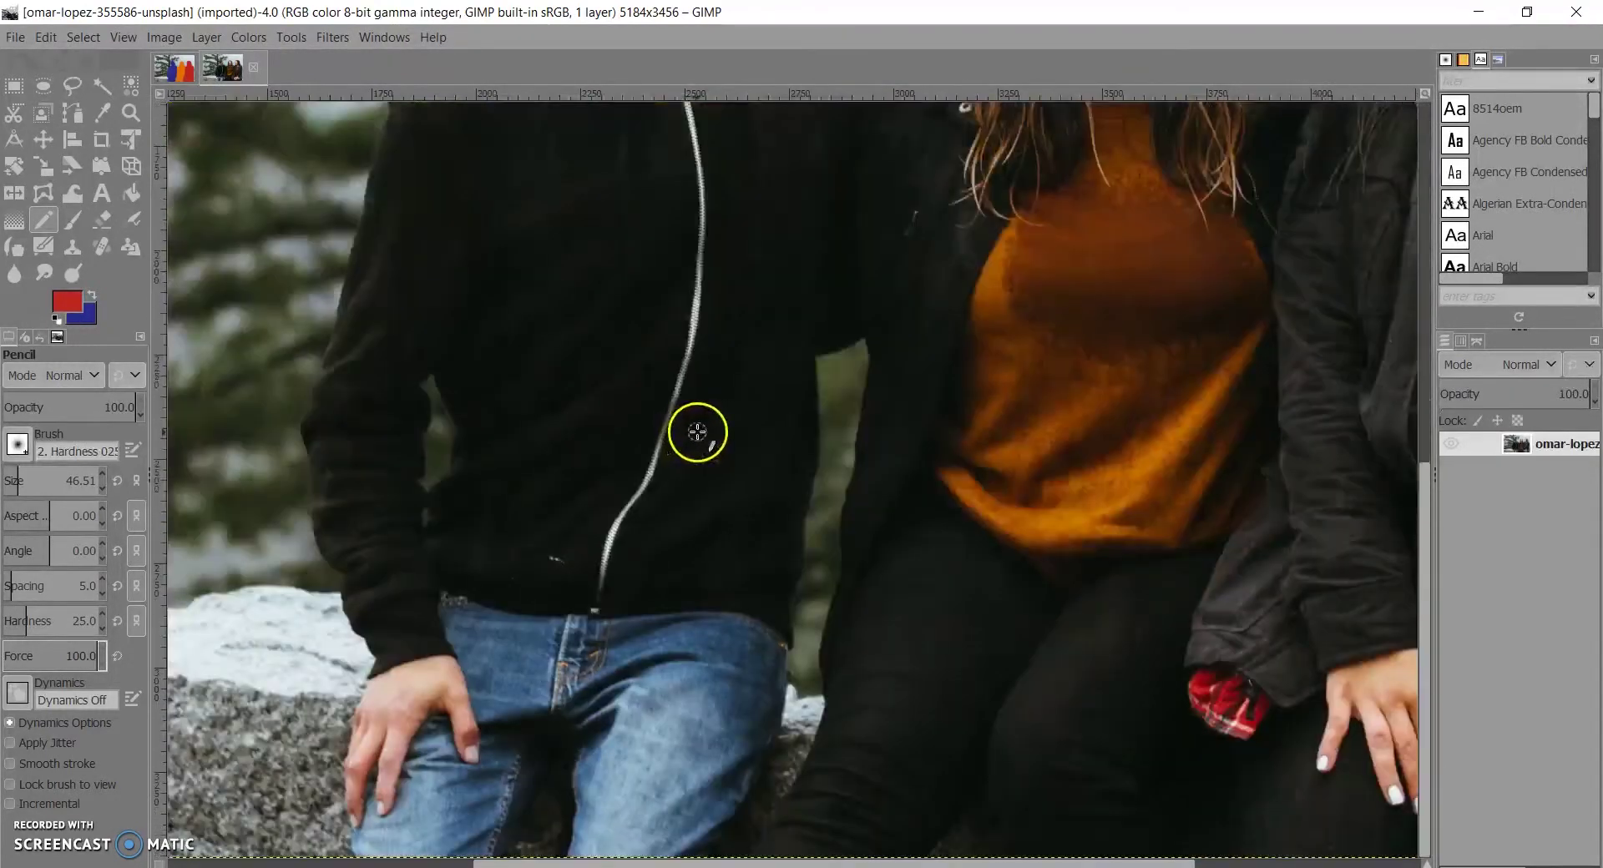
{"action": "scroll", "coordinate": [698, 433], "scroll_direction": "up", "scroll_amount": 5}
{"action": "scroll", "coordinate": [697, 426], "scroll_direction": "down", "scroll_amount": 1}
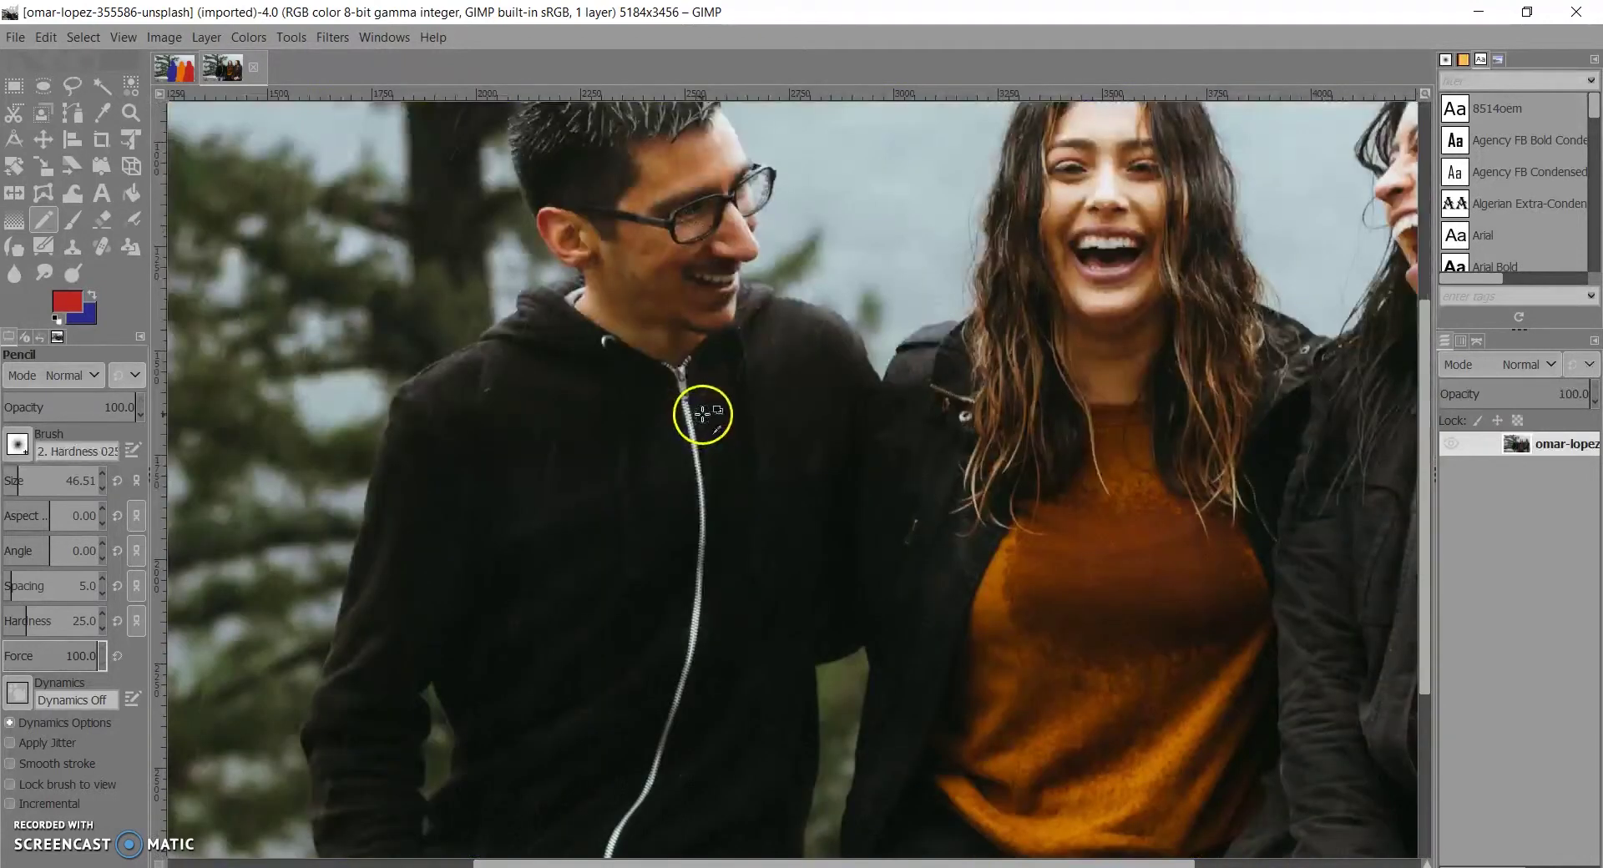
{"action": "scroll", "coordinate": [704, 410], "scroll_direction": "up", "scroll_amount": 2}
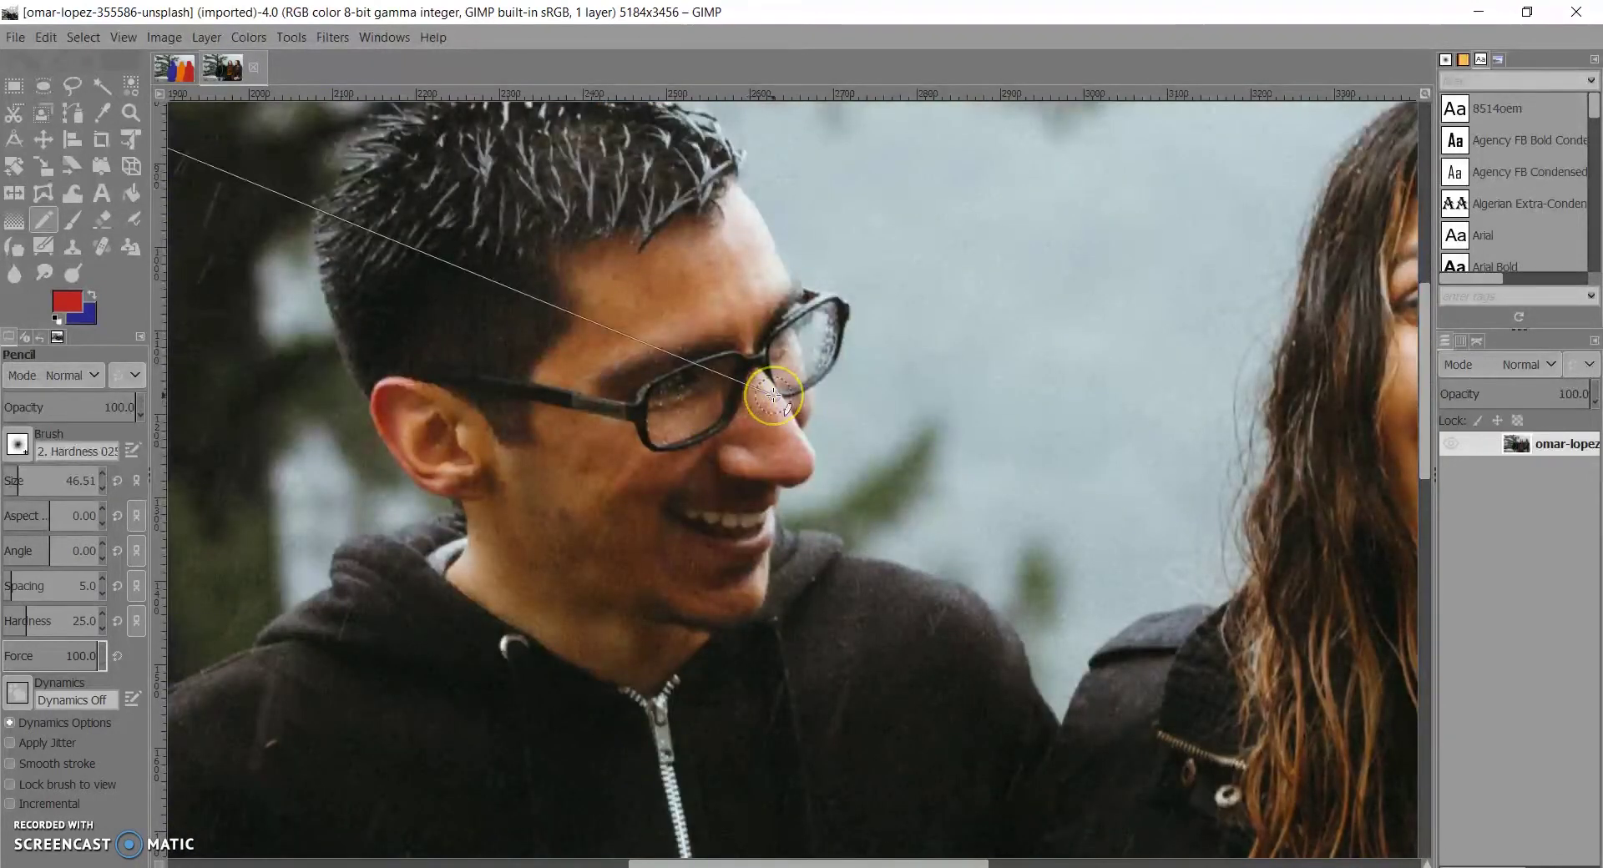
Step: Pan sideways between the man and the woman in the orange top, and zoom out to show both
{"action": "scroll", "coordinate": [774, 394], "scroll_direction": "left", "scroll_amount": 10}
{"action": "scroll", "coordinate": [774, 395], "scroll_direction": "right", "scroll_amount": 14}
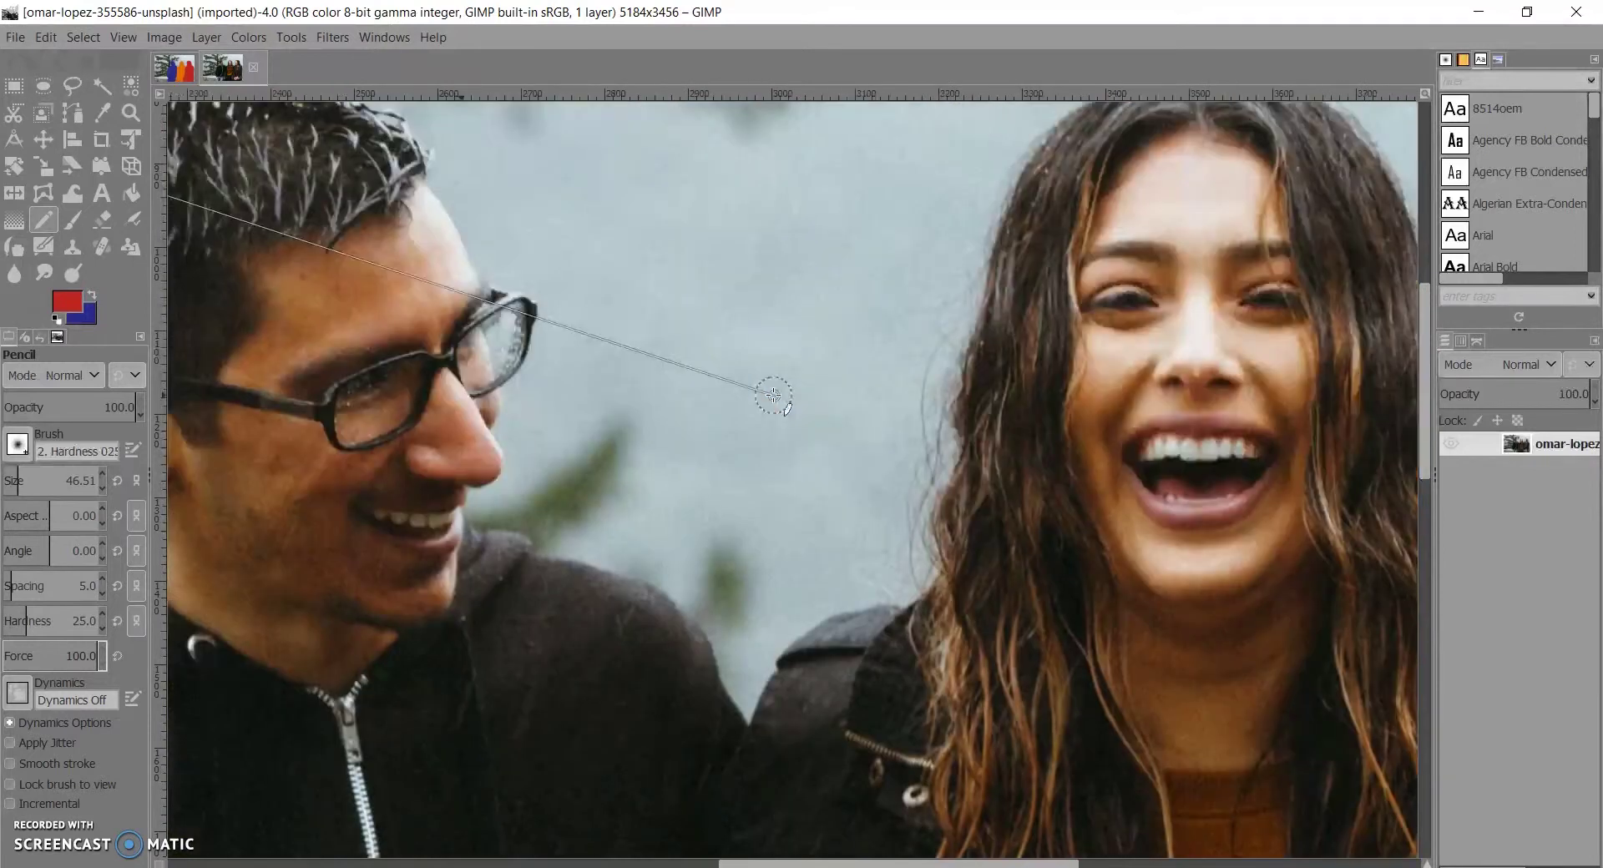
{"action": "scroll", "coordinate": [774, 395], "scroll_direction": "left", "scroll_amount": 5}
{"action": "scroll", "coordinate": [774, 395], "scroll_direction": "right", "scroll_amount": 14}
{"action": "scroll", "coordinate": [774, 395], "scroll_direction": "left", "scroll_amount": 7}
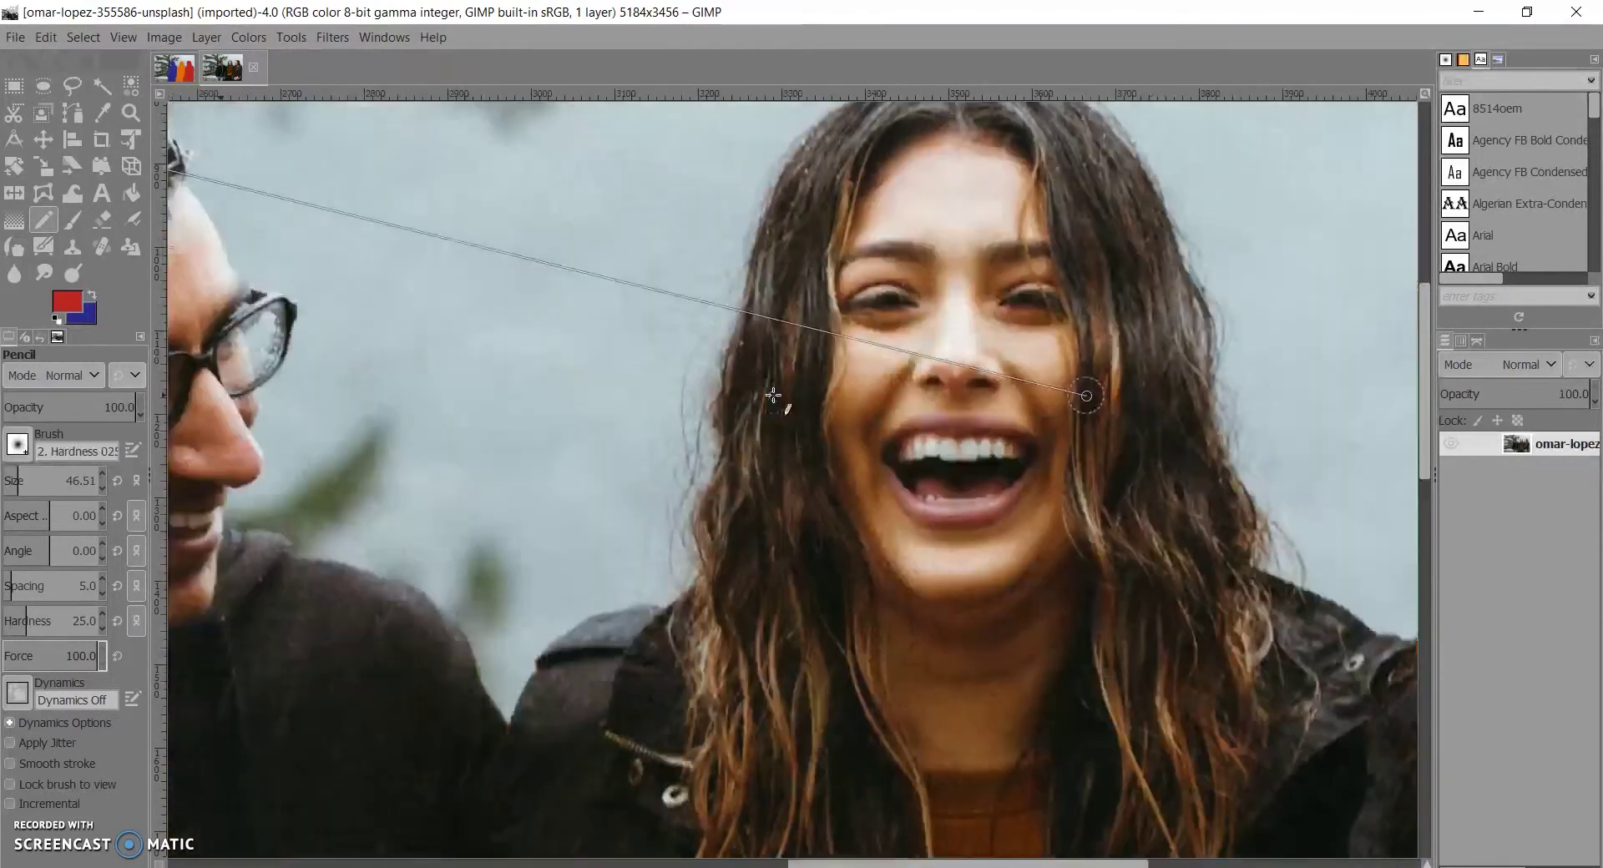
{"action": "scroll", "coordinate": [774, 395], "scroll_direction": "left", "scroll_amount": 10}
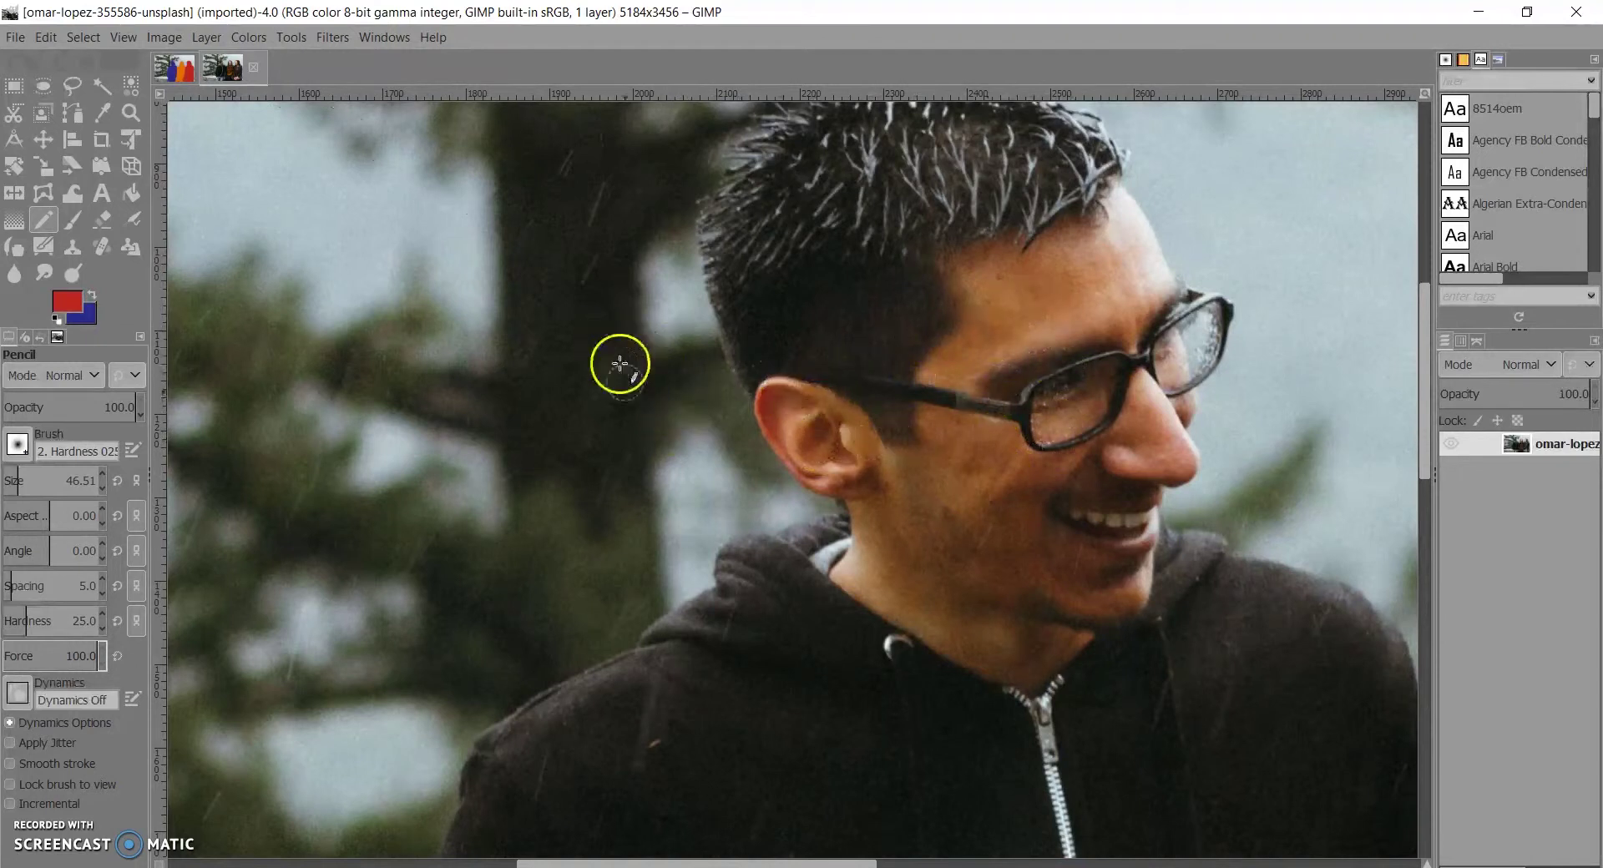
{"action": "scroll", "coordinate": [518, 360], "scroll_direction": "down", "scroll_amount": 2}
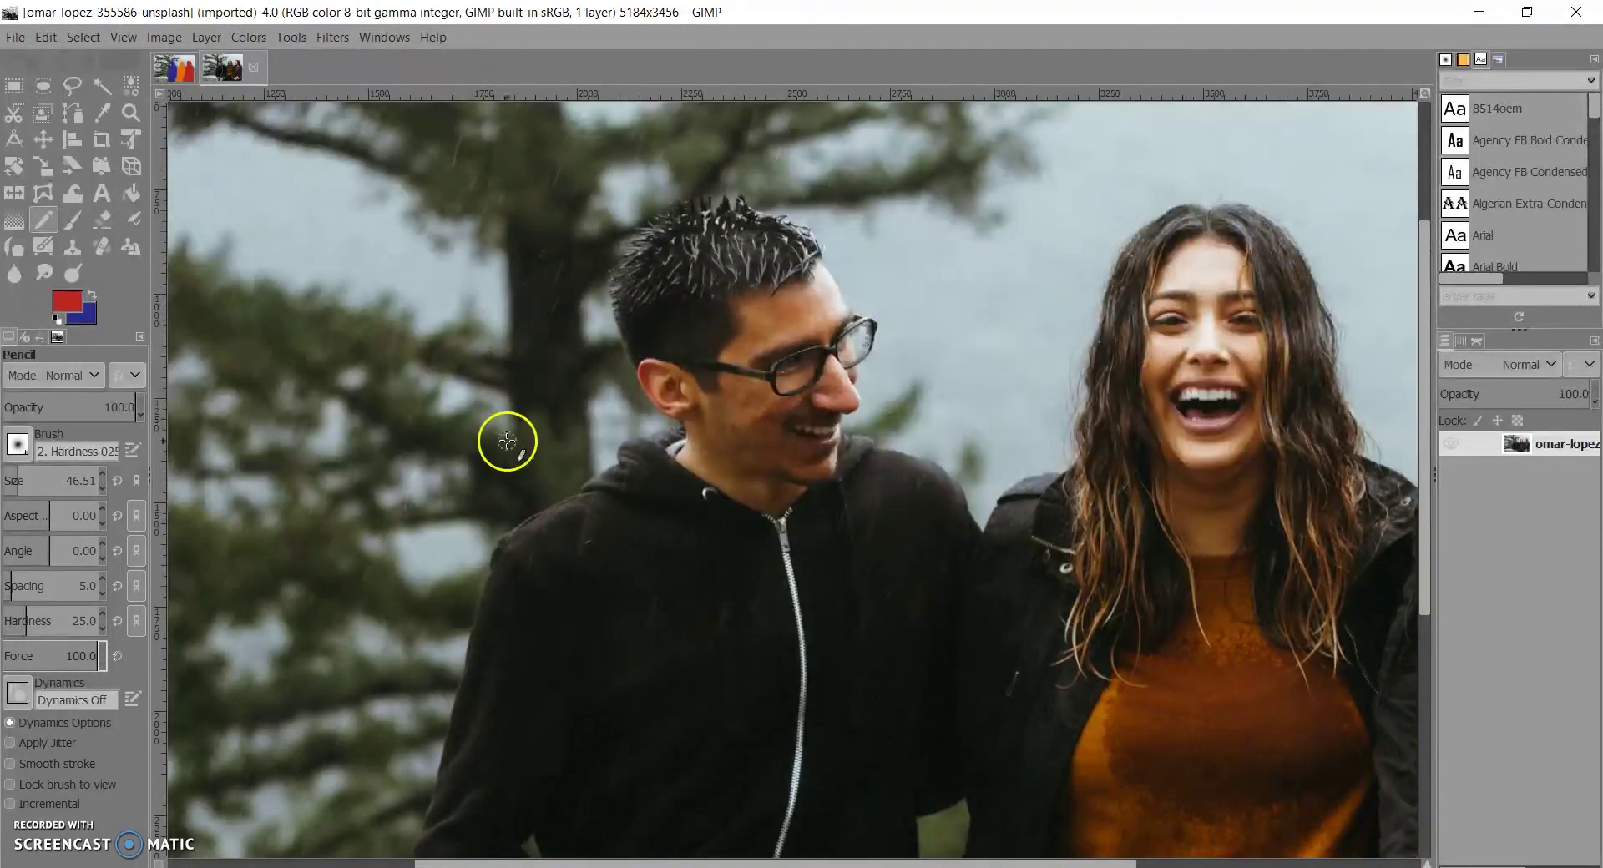
Step: Try a long looping red Pencil stroke and four short strokes across the man and woman, and undo them all
{"action": "mouse_move", "coordinate": [448, 284]}
{"action": "left_mouse_down"}
{"action": "mouse_move", "coordinate": [404, 419]}
{"action": "mouse_move", "coordinate": [449, 487]}
{"action": "mouse_move", "coordinate": [1295, 334]}
{"action": "mouse_move", "coordinate": [1191, 398]}
{"action": "mouse_move", "coordinate": [1269, 389]}
{"action": "left_mouse_up"}
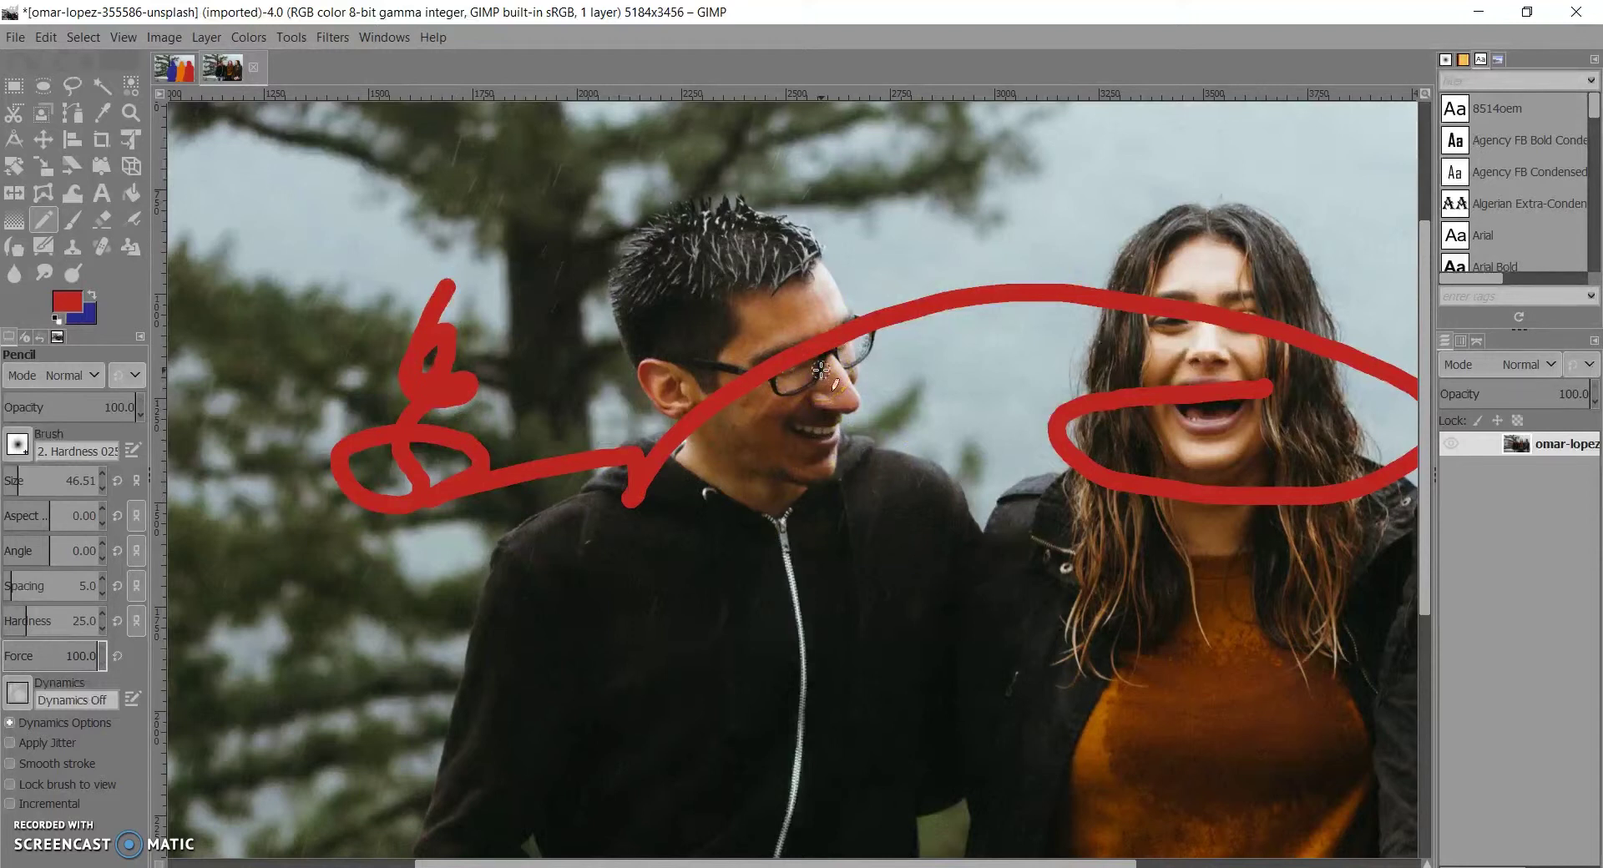
{"action": "key", "text": "ctrl+z"}
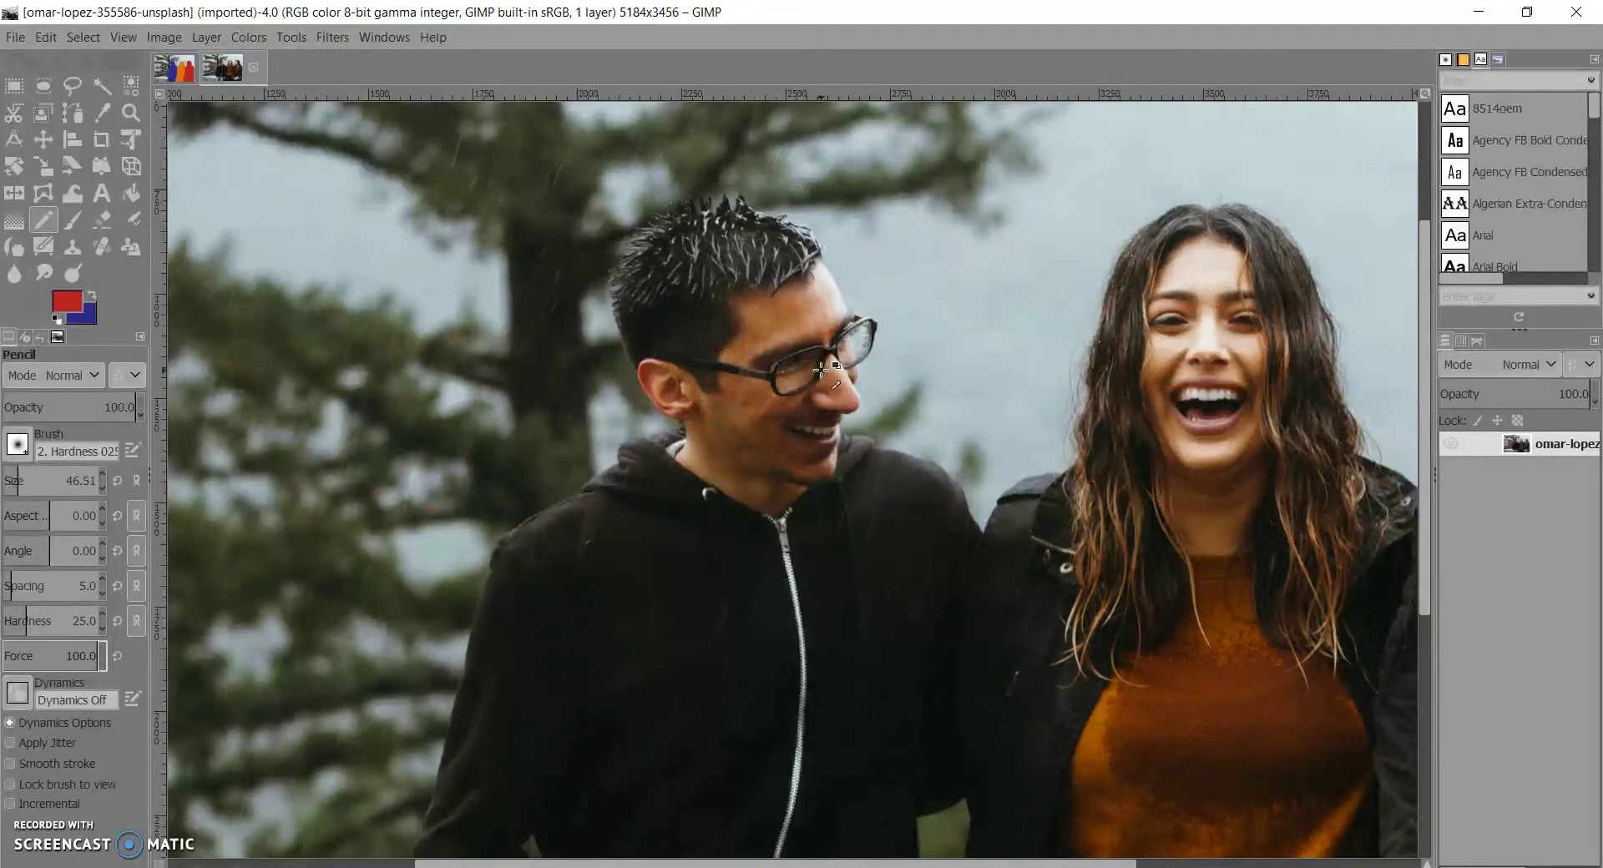
{"action": "left_click_drag", "start_coordinate": [538, 259], "coordinate": [434, 359]}
{"action": "left_click_drag", "start_coordinate": [755, 249], "coordinate": [680, 388]}
{"action": "left_click_drag", "start_coordinate": [1090, 225], "coordinate": [1064, 376]}
{"action": "left_click_drag", "start_coordinate": [1281, 238], "coordinate": [1263, 393]}
{"action": "key", "text": "ctrl+z"}
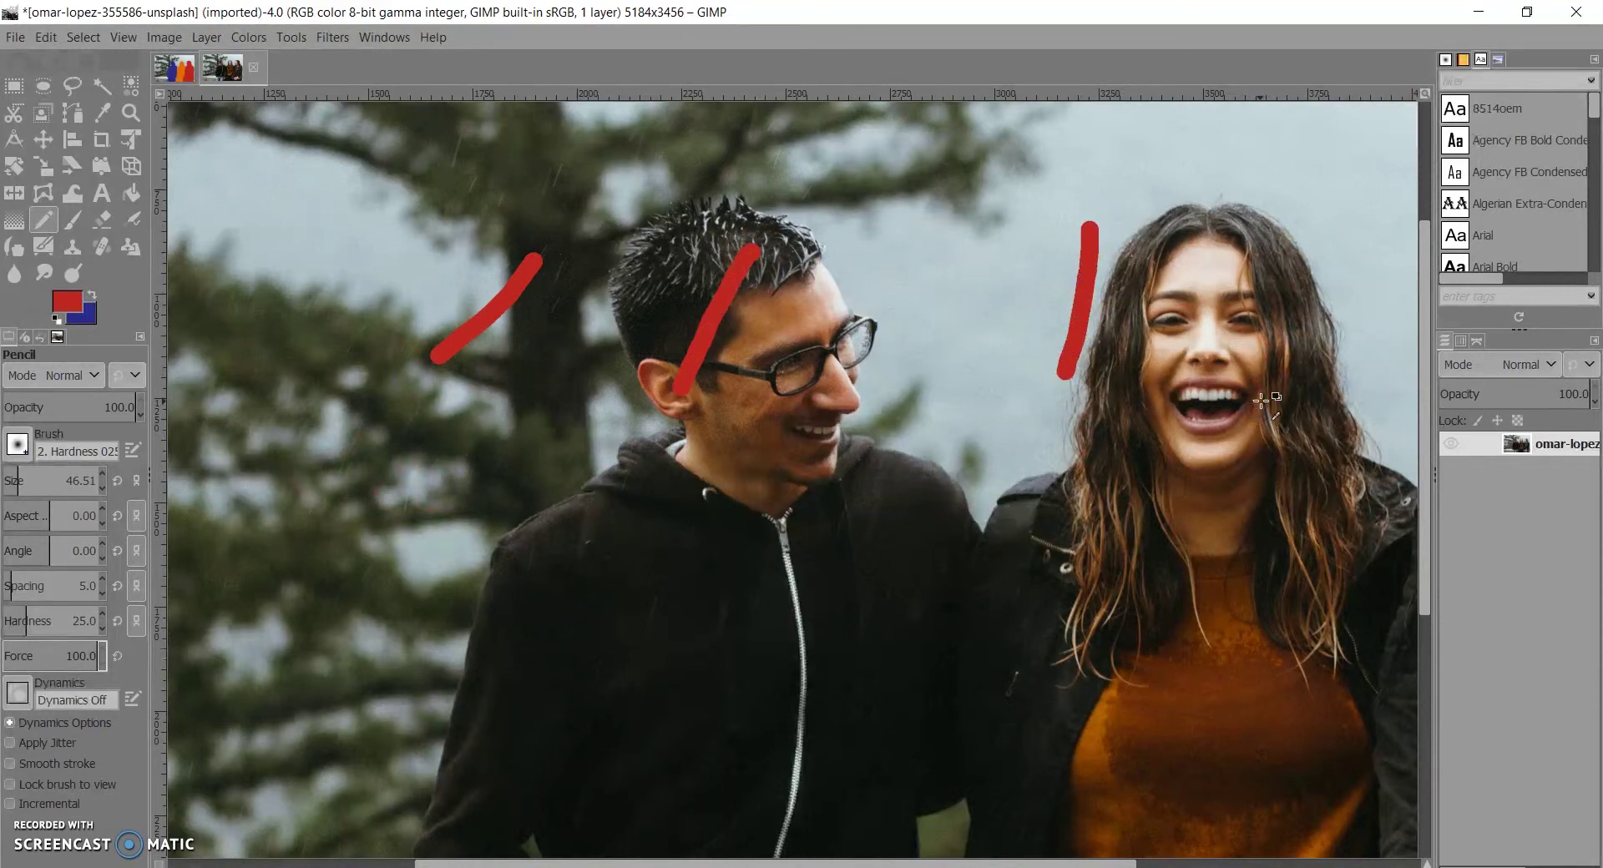
{"action": "key", "text": "ctrl+z"}
{"action": "key", "text": "ctrl+z"}
{"action": "key", "text": "ctrl+z"}
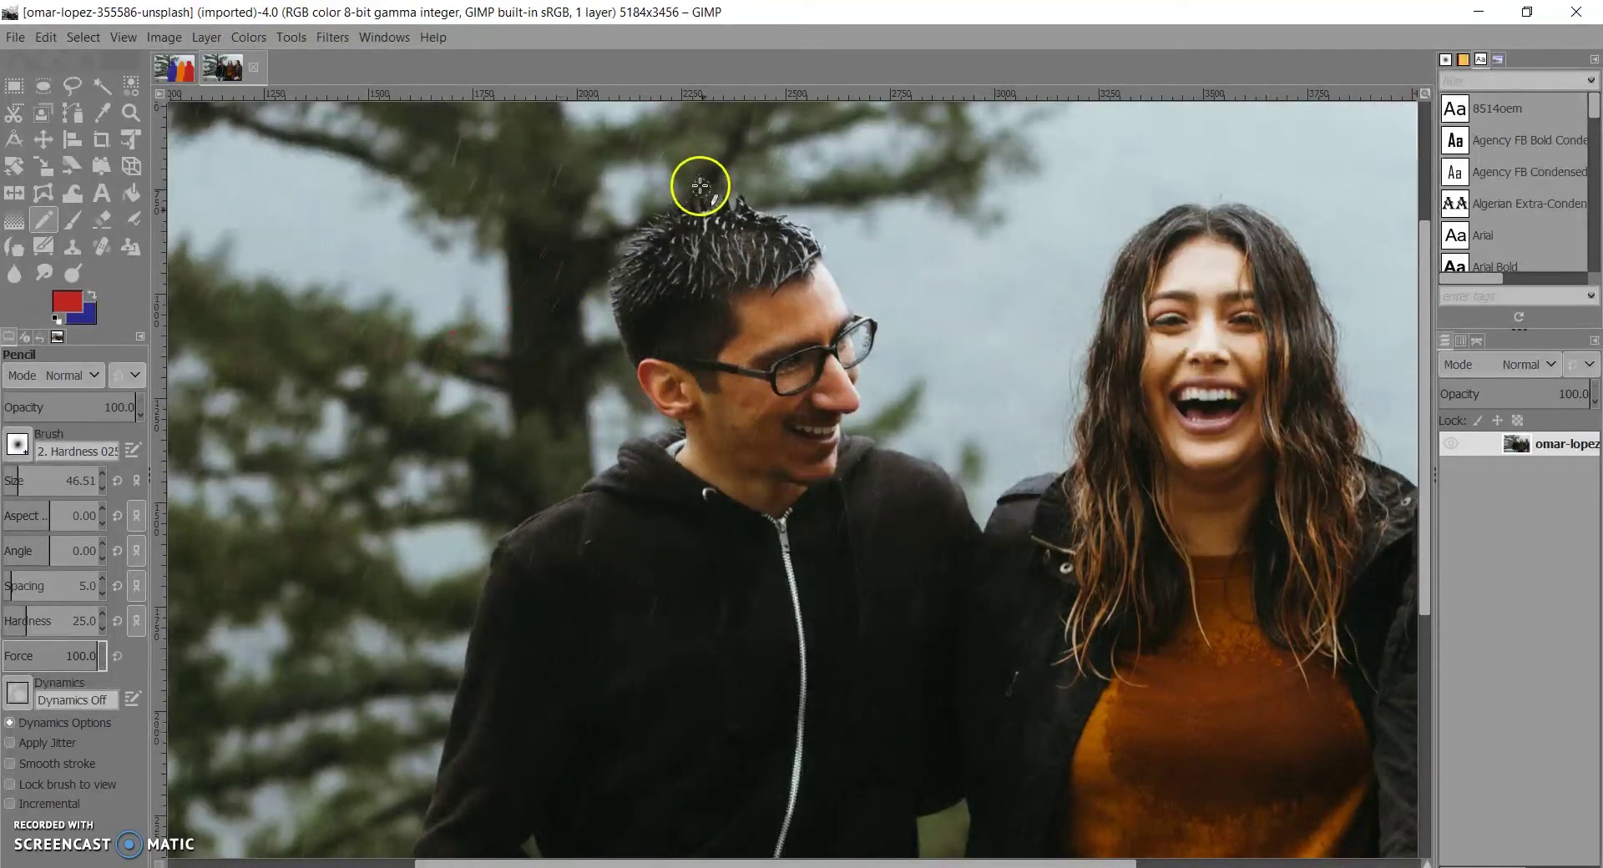
Step: Inspect all three people from their hair down to their clothing at different zoom levels
{"action": "scroll", "coordinate": [1014, 358], "scroll_direction": "down", "scroll_amount": 1}
{"action": "scroll", "coordinate": [1113, 434], "scroll_direction": "right", "scroll_amount": 3}
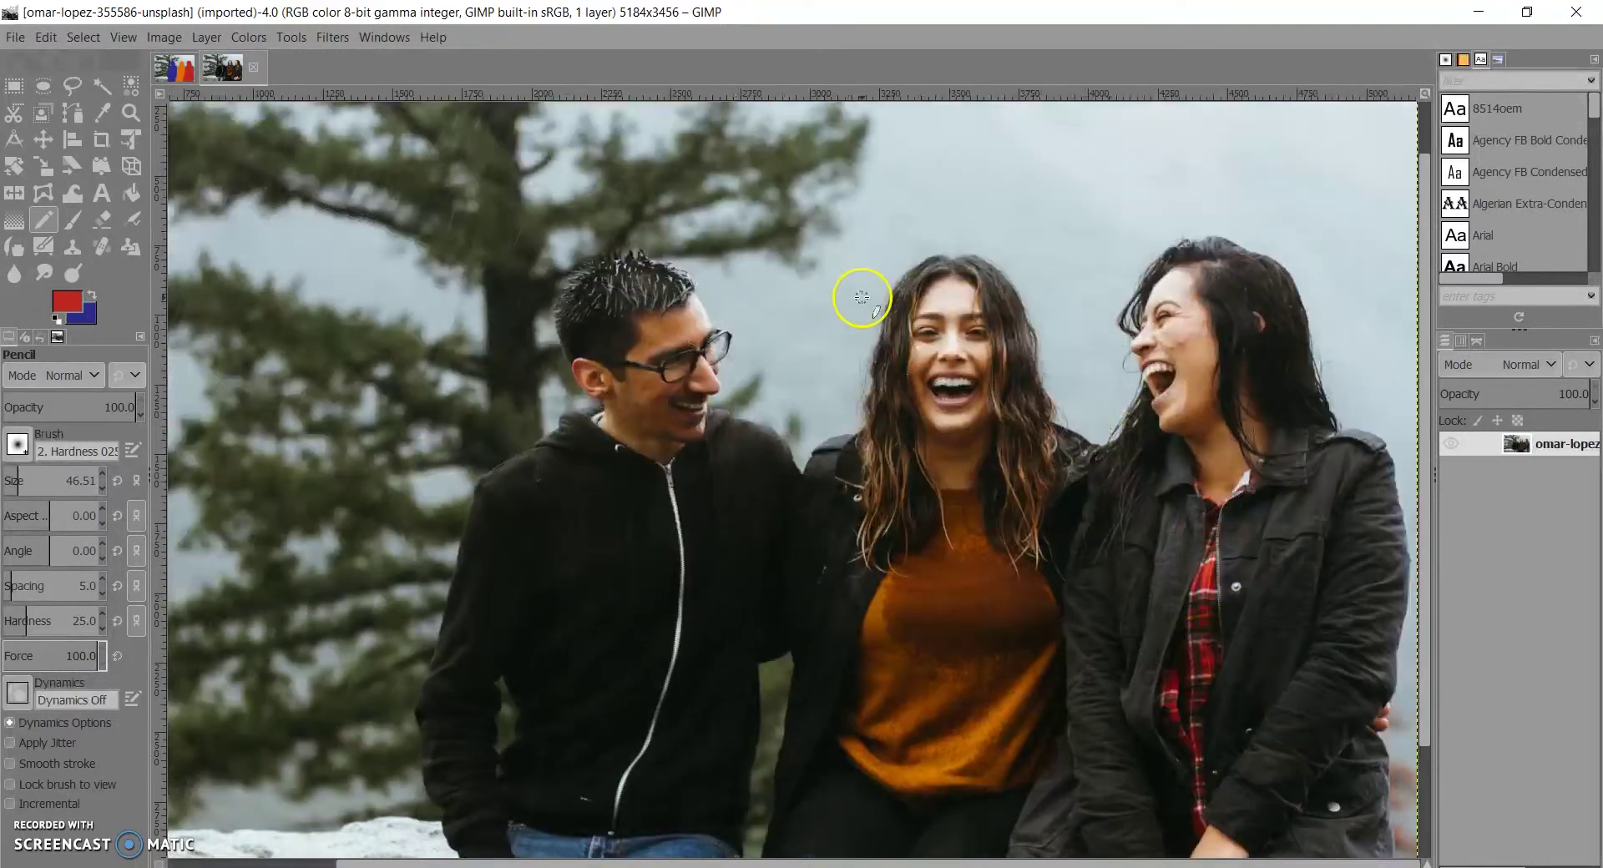
{"action": "scroll", "coordinate": [880, 457], "scroll_direction": "down", "scroll_amount": 2}
{"action": "scroll", "coordinate": [891, 451], "scroll_direction": "up", "scroll_amount": 1}
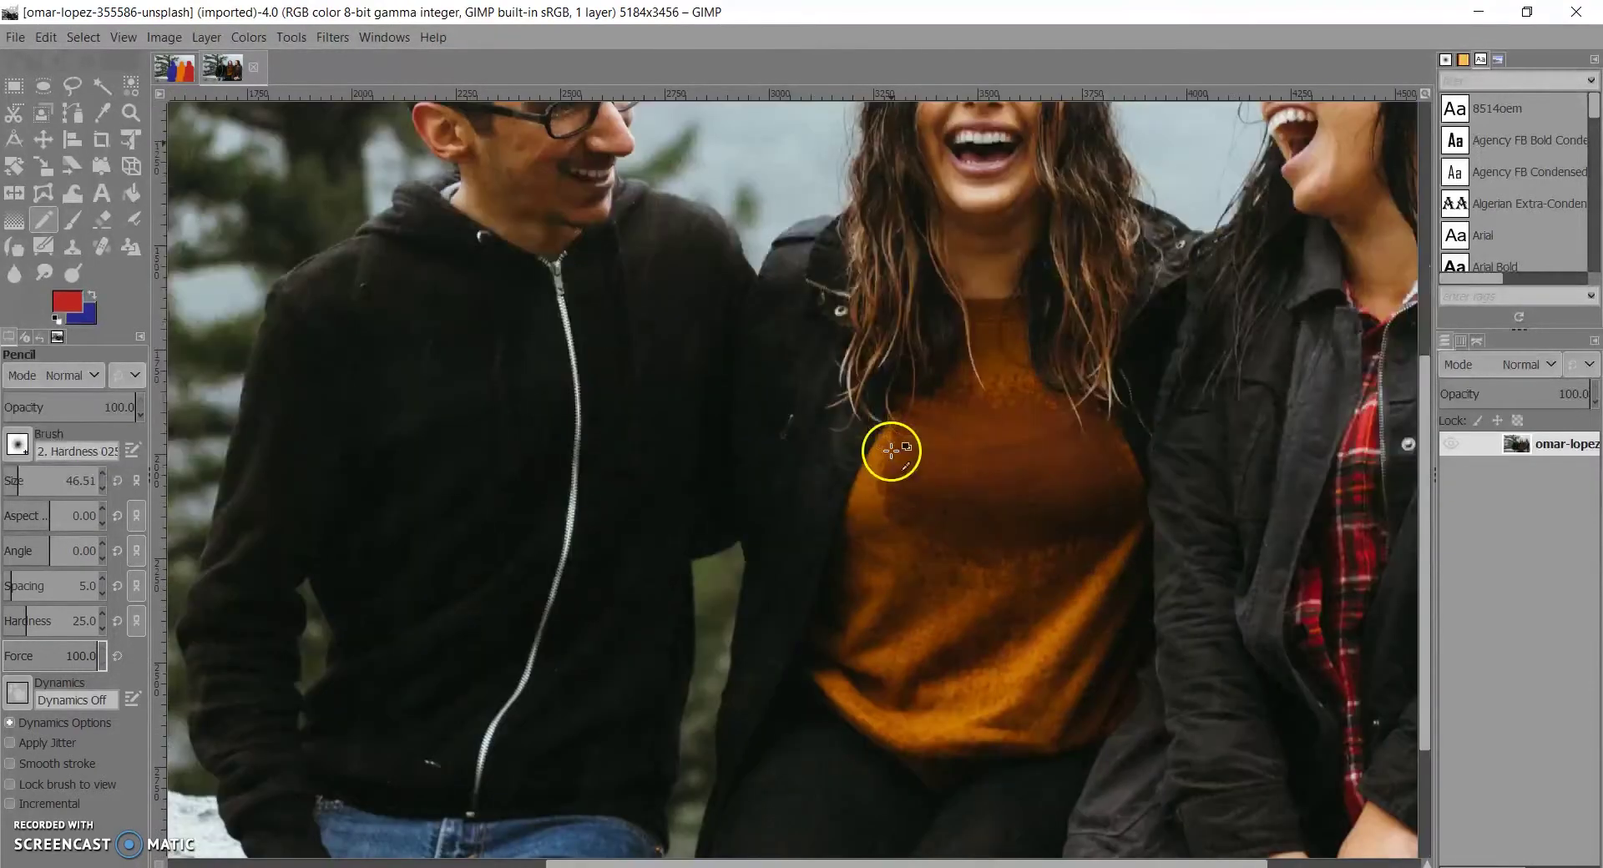
{"action": "scroll", "coordinate": [890, 451], "scroll_direction": "down", "scroll_amount": 1}
{"action": "scroll", "coordinate": [622, 288], "scroll_direction": "up", "scroll_amount": 3}
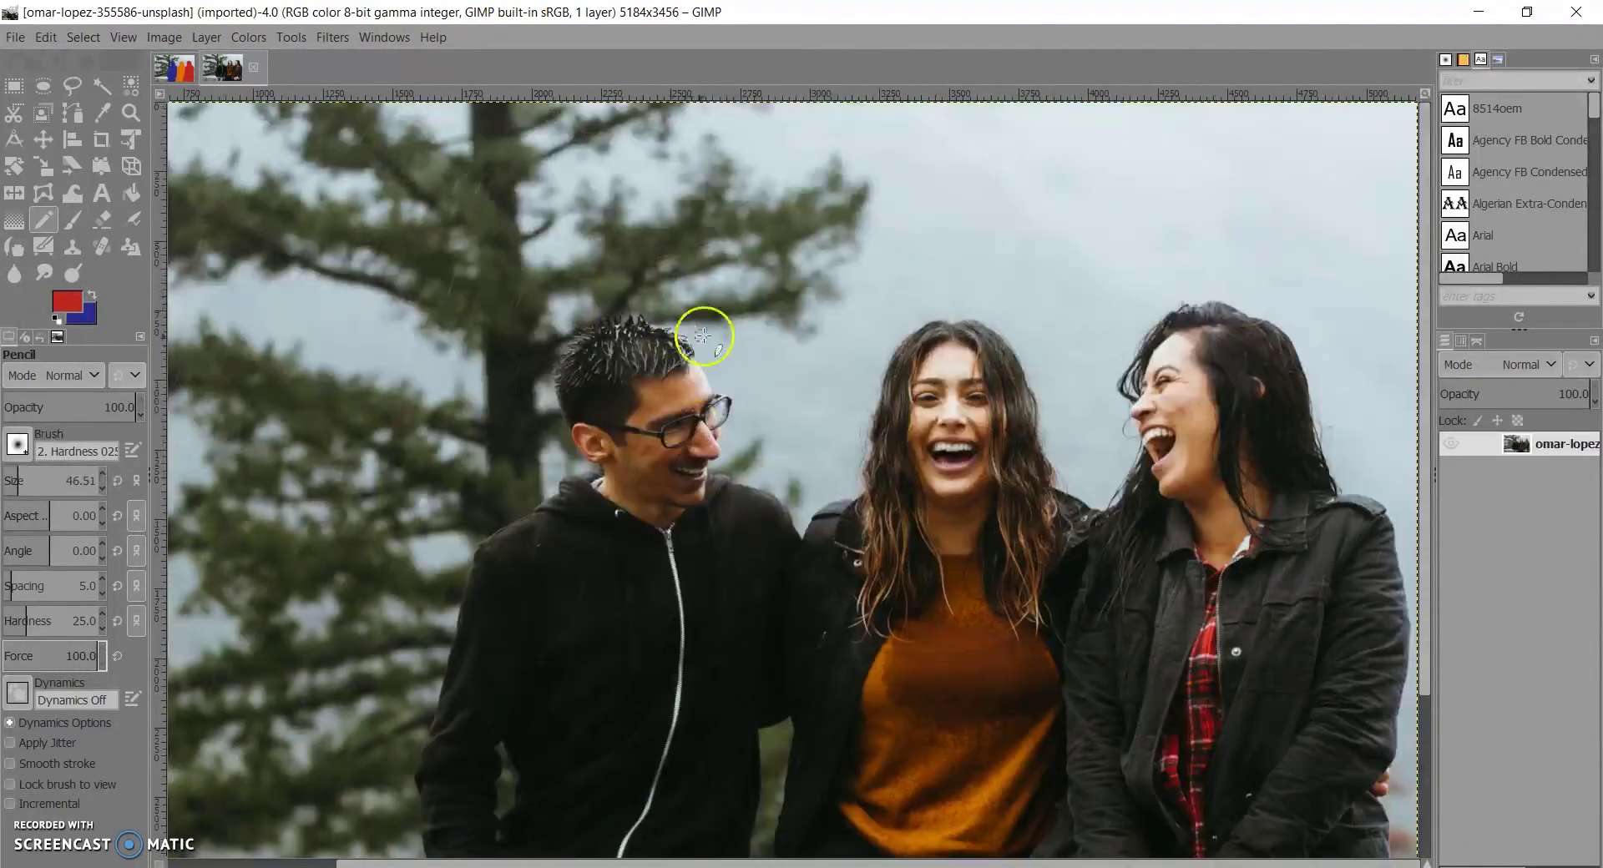
{"action": "scroll", "coordinate": [512, 369], "scroll_direction": "down", "scroll_amount": 3}
{"action": "scroll", "coordinate": [512, 369], "scroll_direction": "up", "scroll_amount": 3}
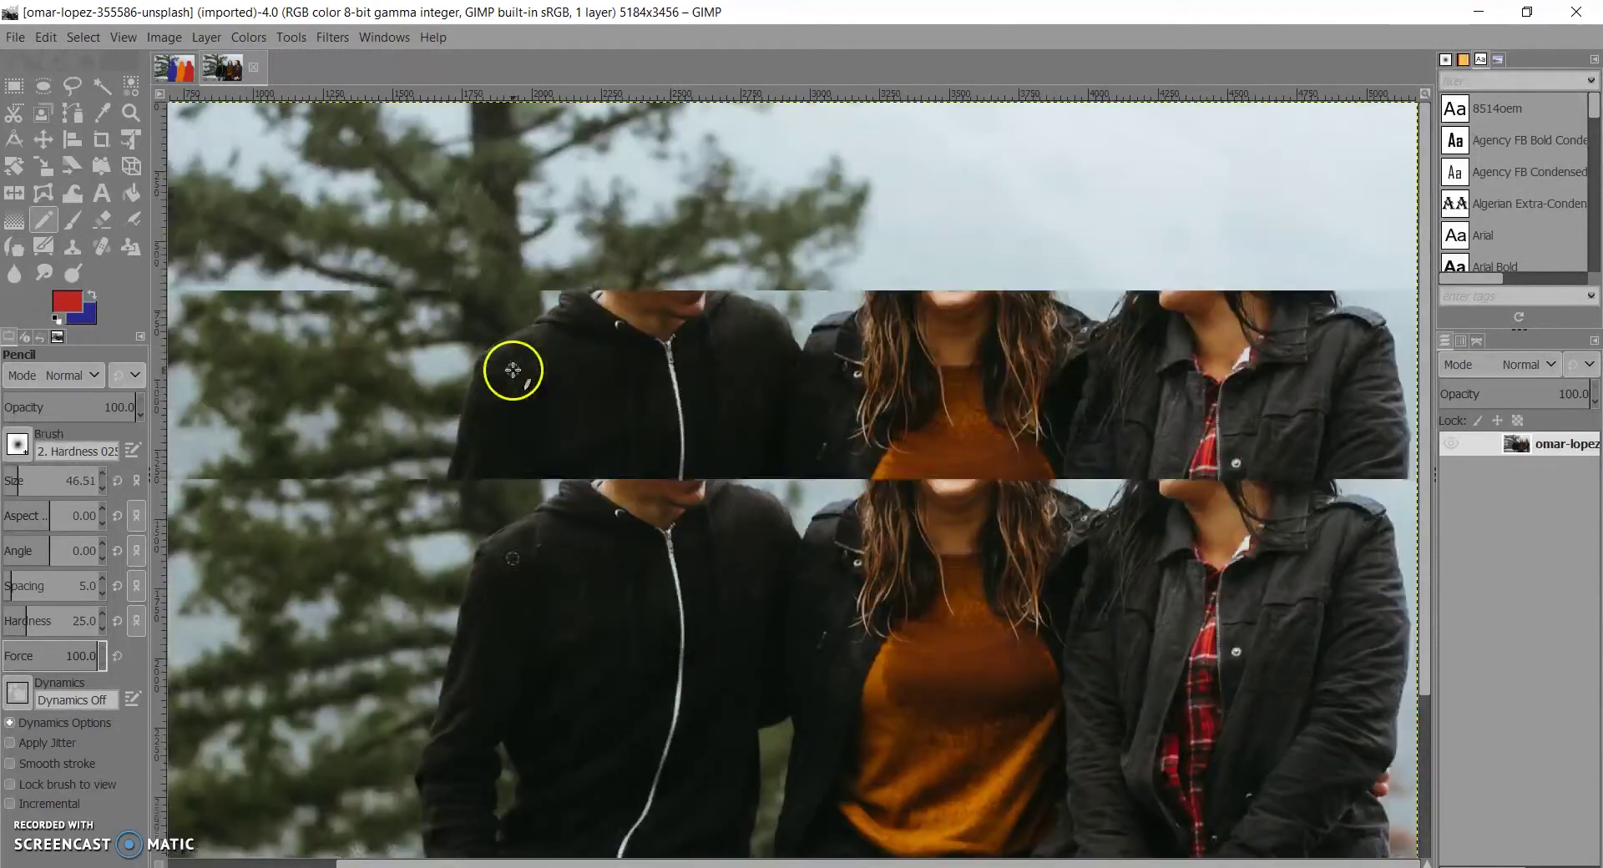
Step: Activate the Free Select tool and look over the photo from the sky down to the people
{"action": "left_click", "coordinate": [72, 85]}
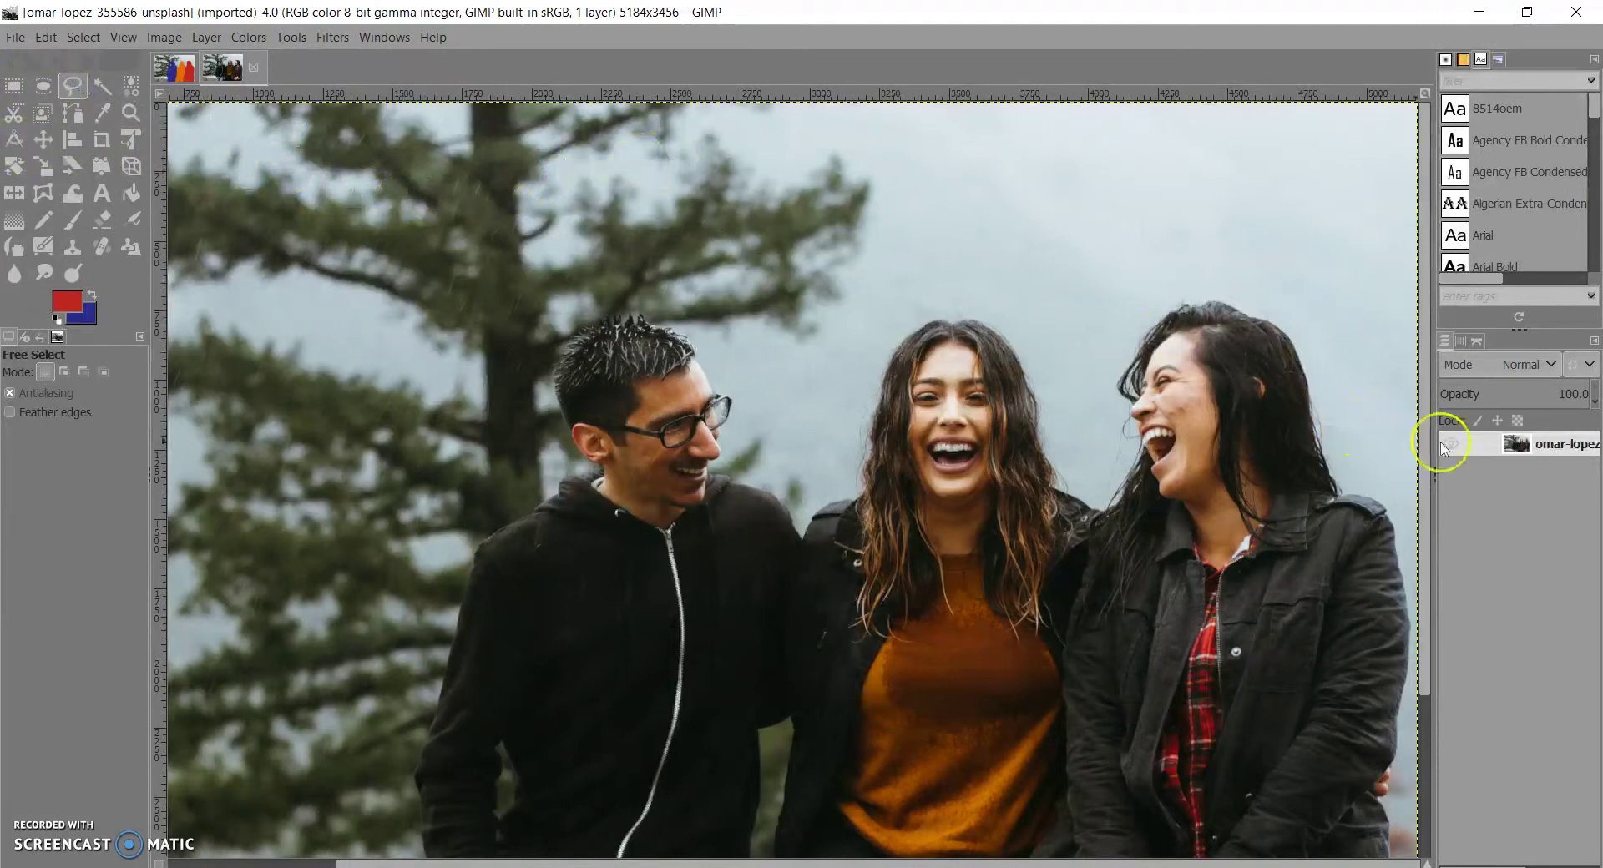
{"action": "scroll", "coordinate": [1360, 453], "scroll_direction": "down", "scroll_amount": 3}
{"action": "scroll", "coordinate": [1360, 453], "scroll_direction": "up", "scroll_amount": 3}
{"action": "scroll", "coordinate": [1205, 368], "scroll_direction": "down", "scroll_amount": 3}
{"action": "scroll", "coordinate": [1181, 372], "scroll_direction": "up", "scroll_amount": 3}
Step: Create a new layer from the visible image and toggle the original photo layer's visibility off and on
{"action": "left_click", "coordinate": [206, 38]}
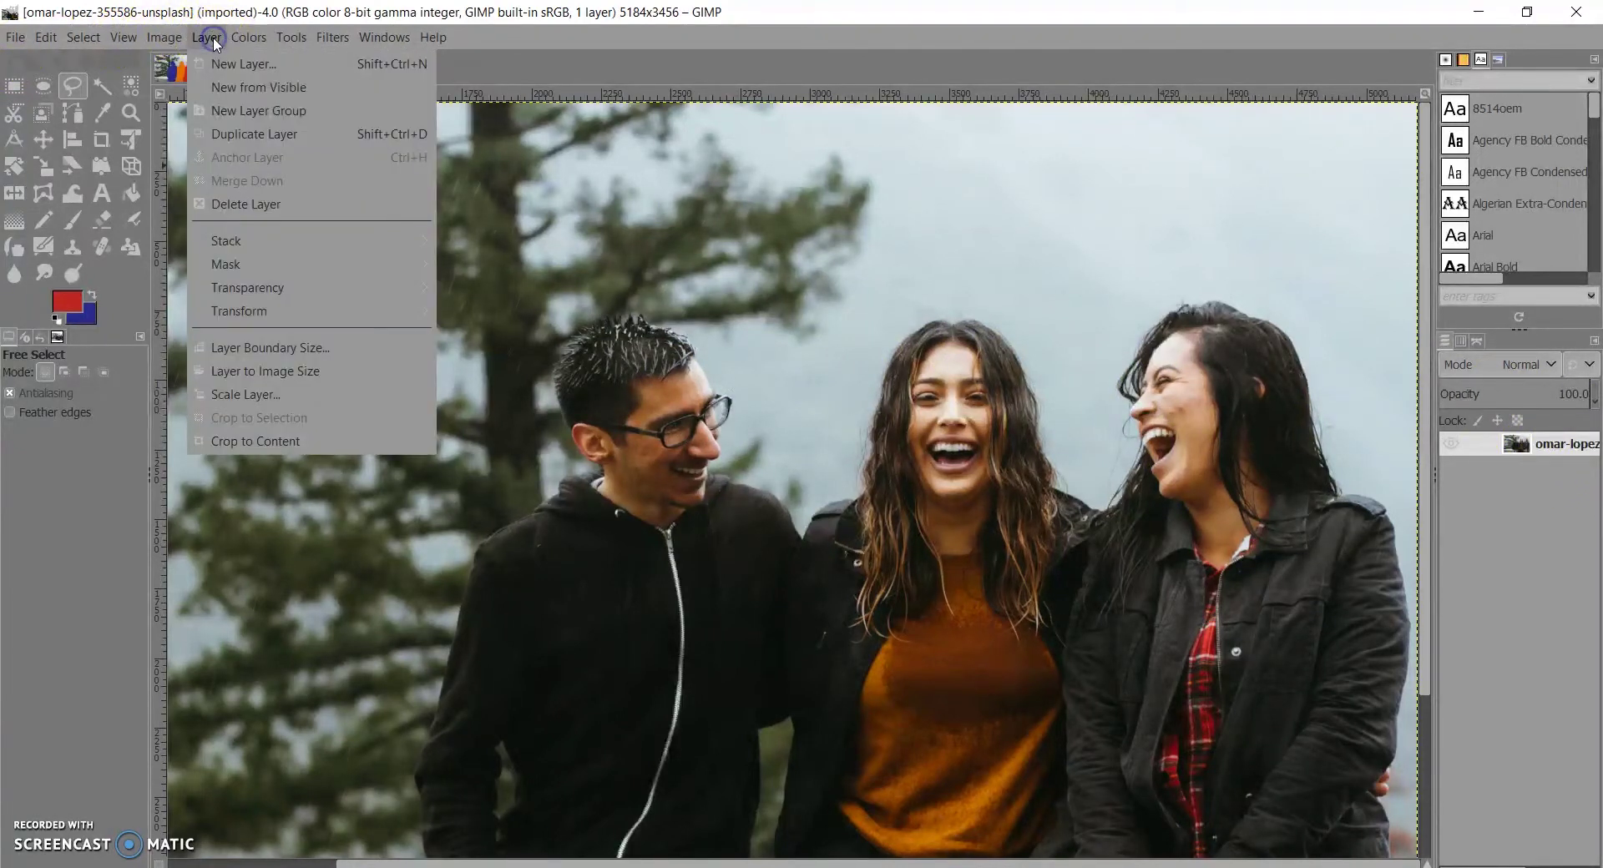
{"action": "left_click", "coordinate": [224, 64]}
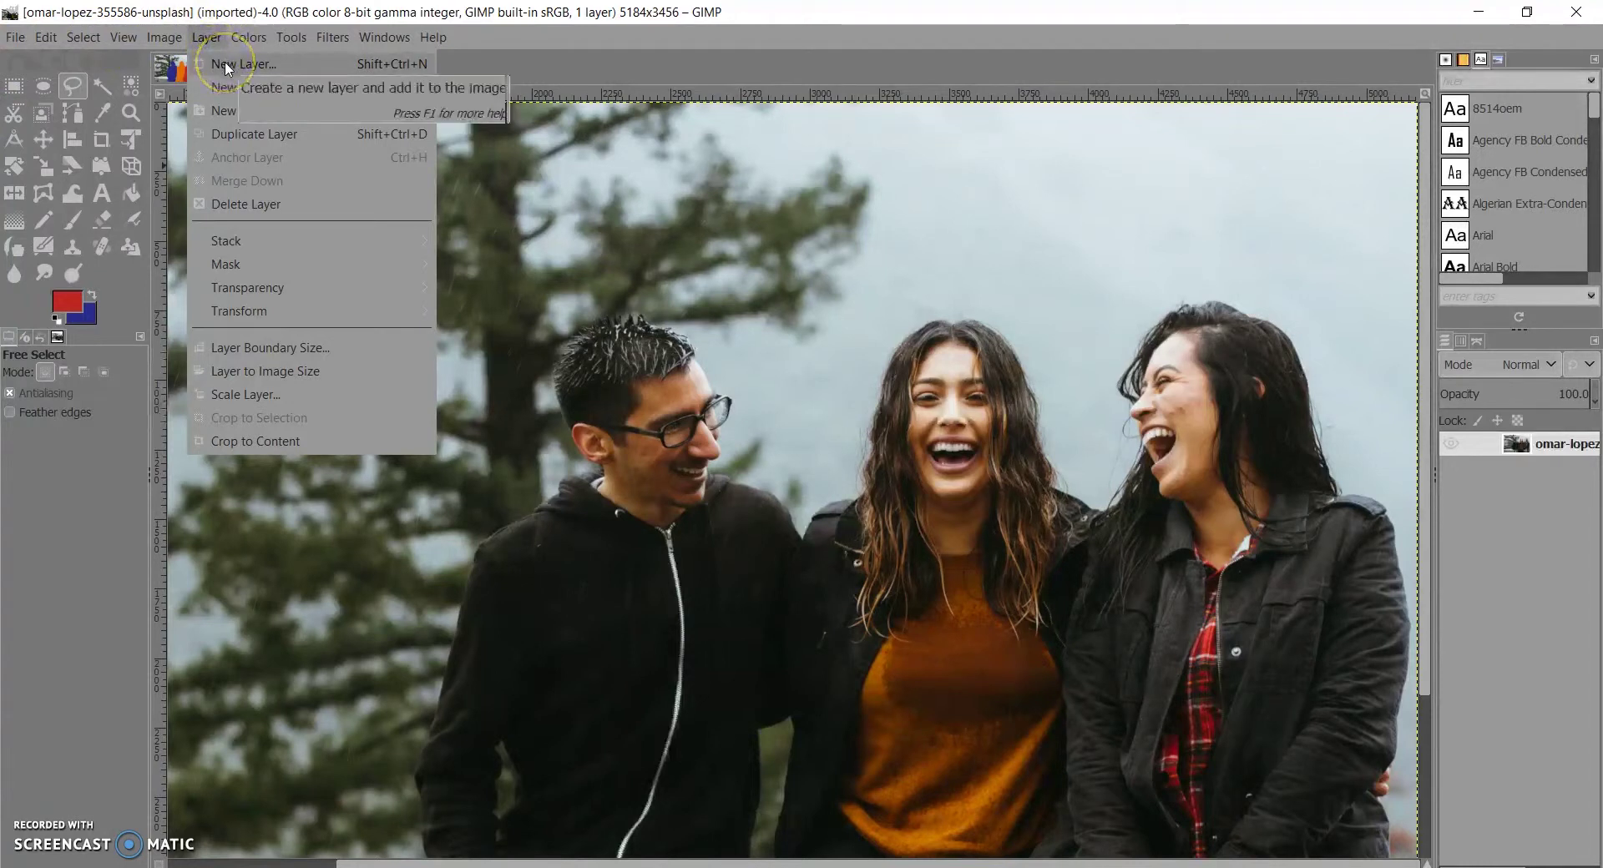
{"action": "left_click", "coordinate": [226, 87]}
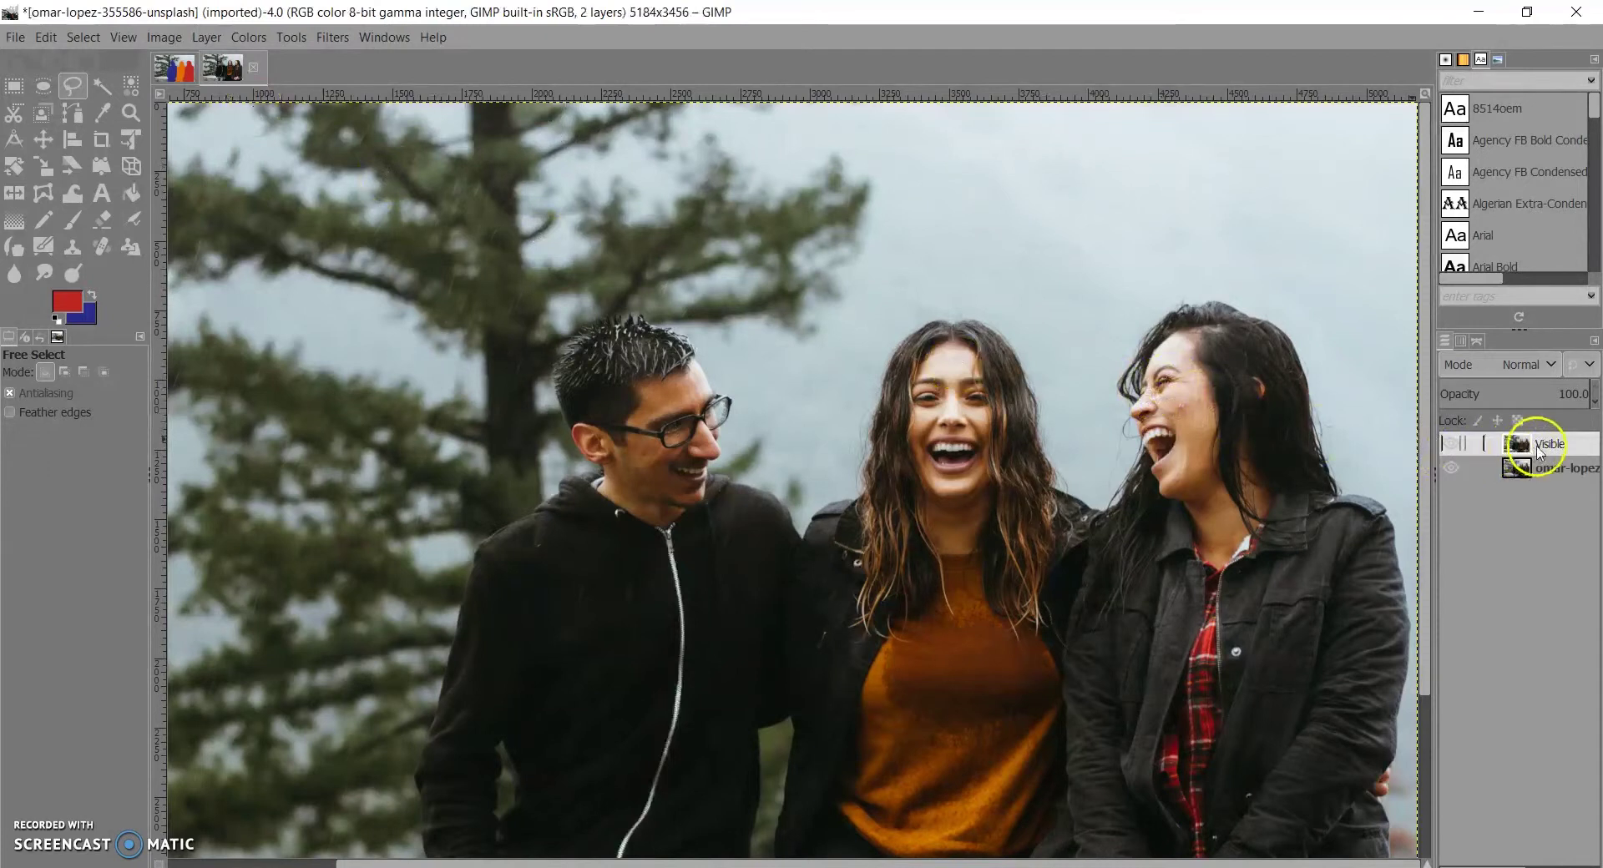
{"action": "left_click", "coordinate": [1457, 470]}
{"action": "left_click", "coordinate": [1457, 470]}
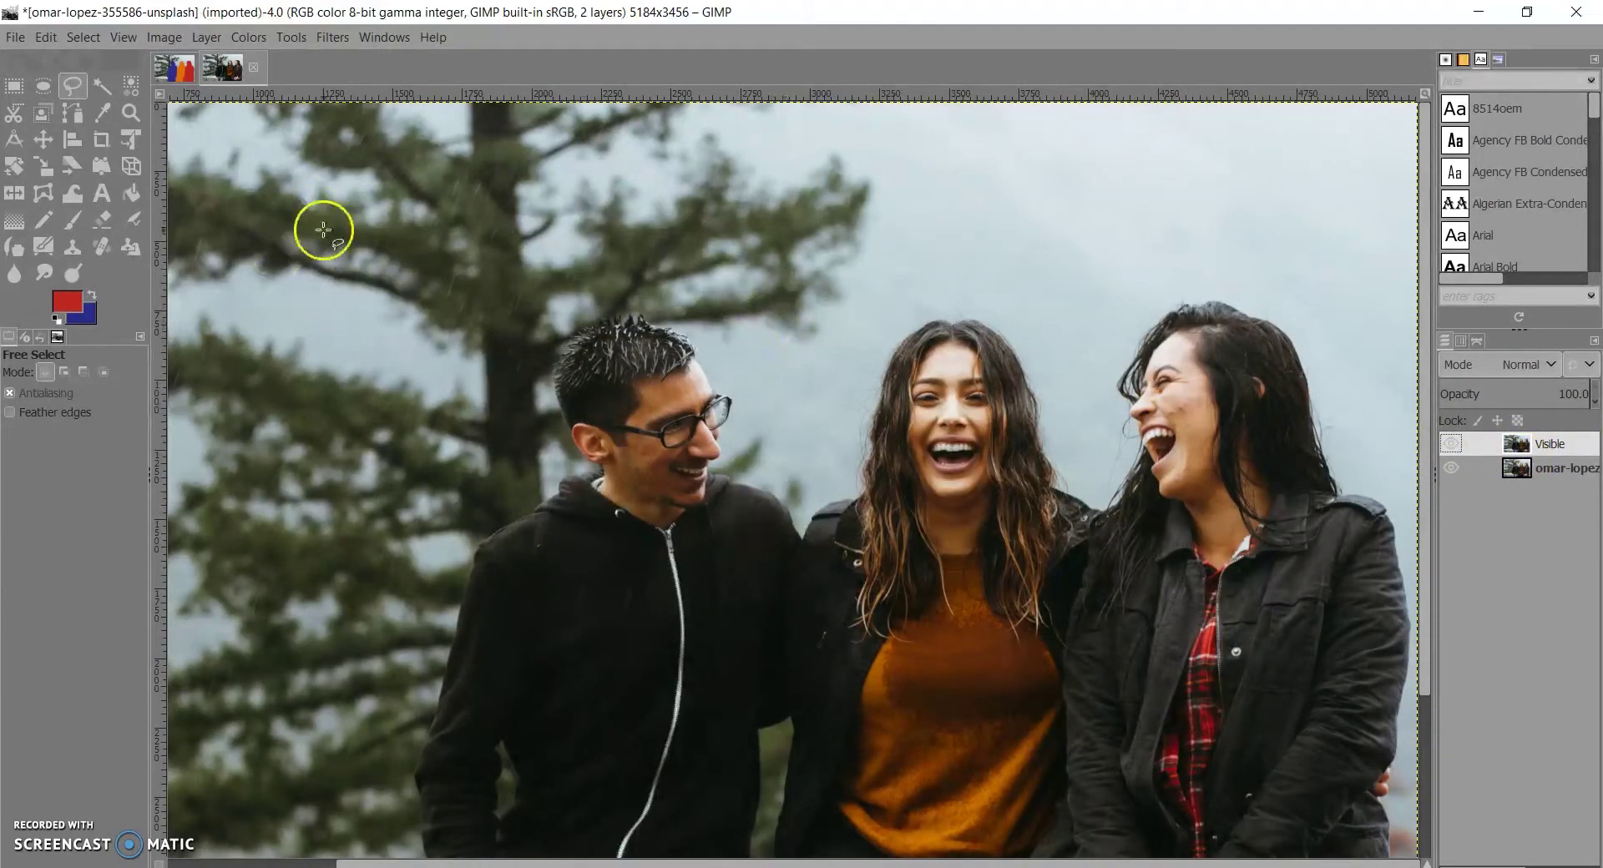
Step: Try a freehand selection outline over the man's hair, discard it, and activate the Ellipse Select tool
{"action": "mouse_move", "coordinate": [632, 255]}
{"action": "left_mouse_down"}
{"action": "mouse_move", "coordinate": [682, 300]}
{"action": "mouse_move", "coordinate": [678, 340]}
{"action": "left_mouse_up"}
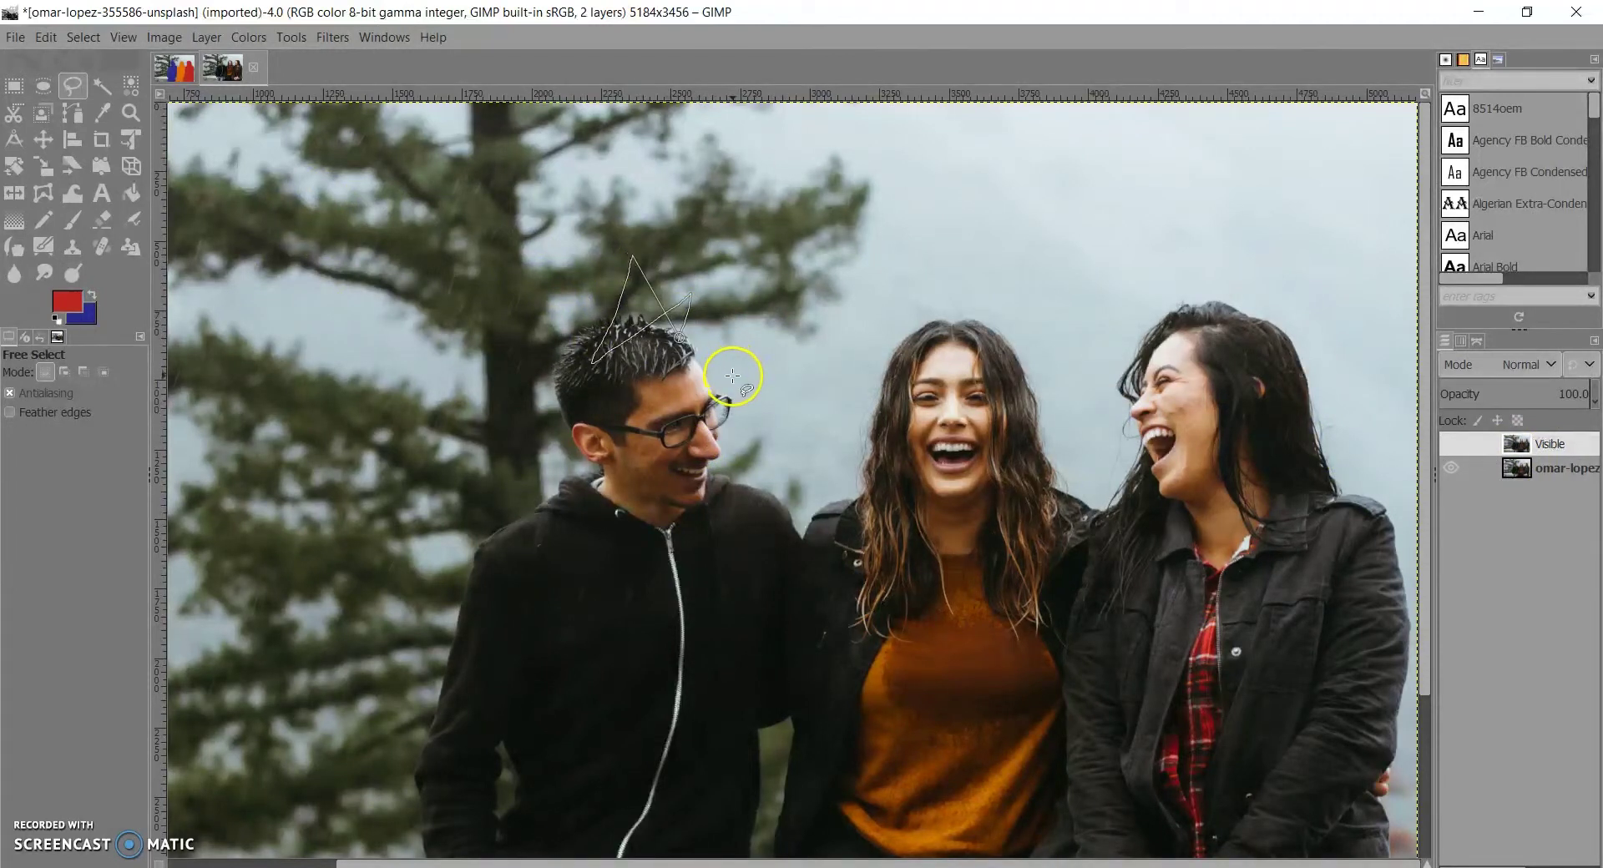
{"action": "left_click", "coordinate": [608, 242]}
{"action": "left_click", "coordinate": [46, 86]}
{"action": "key", "text": "ctrl"}
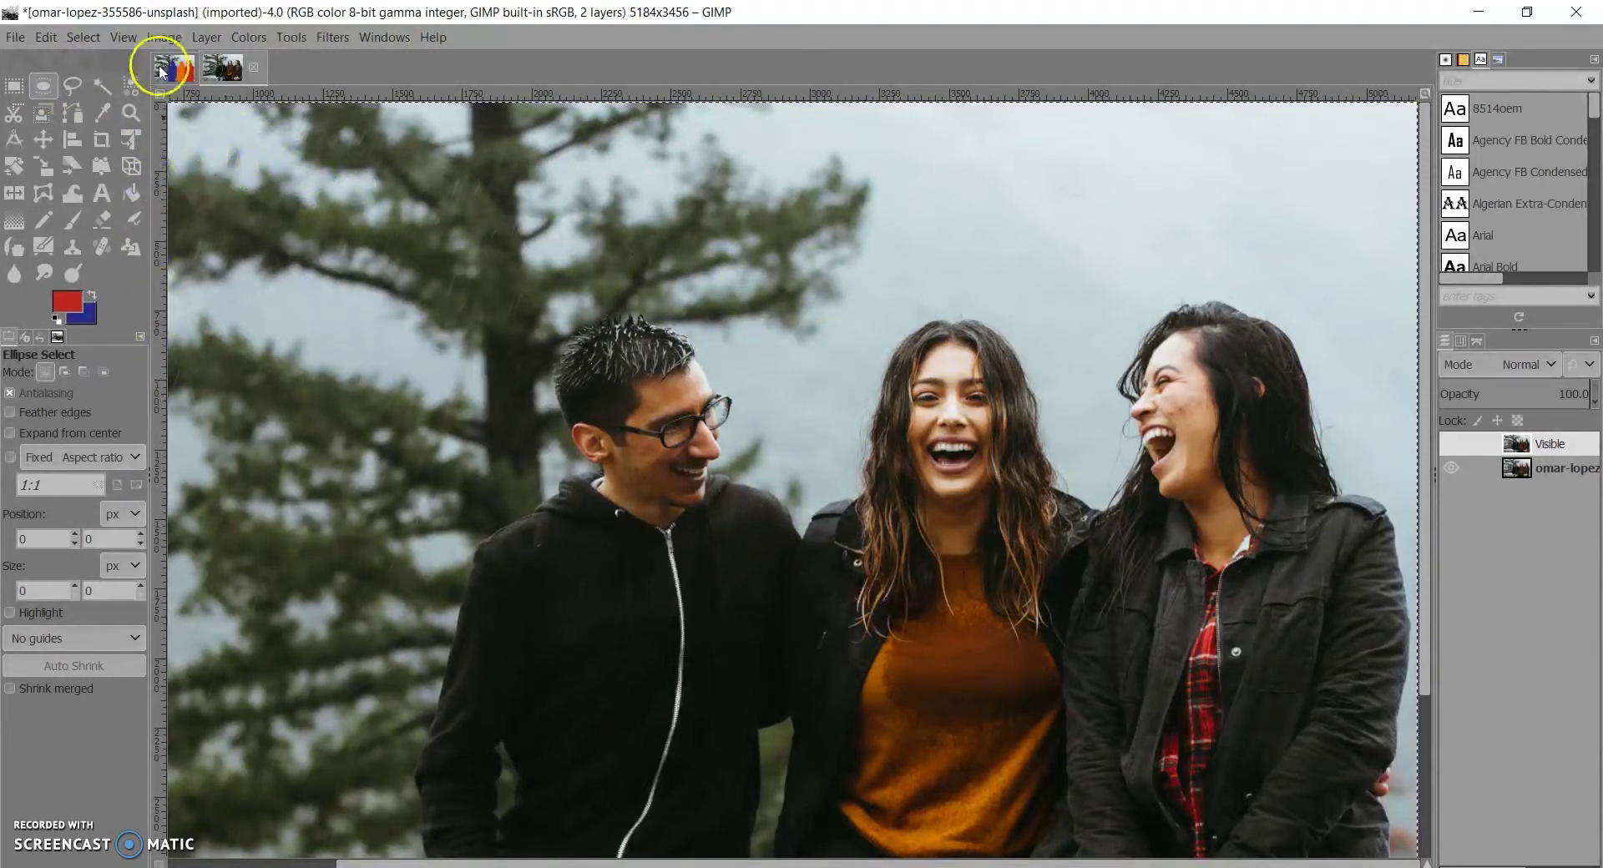
Step: Activate the Pencil tool, select the Visible layer and turn its visibility on
{"action": "left_click", "coordinate": [43, 220]}
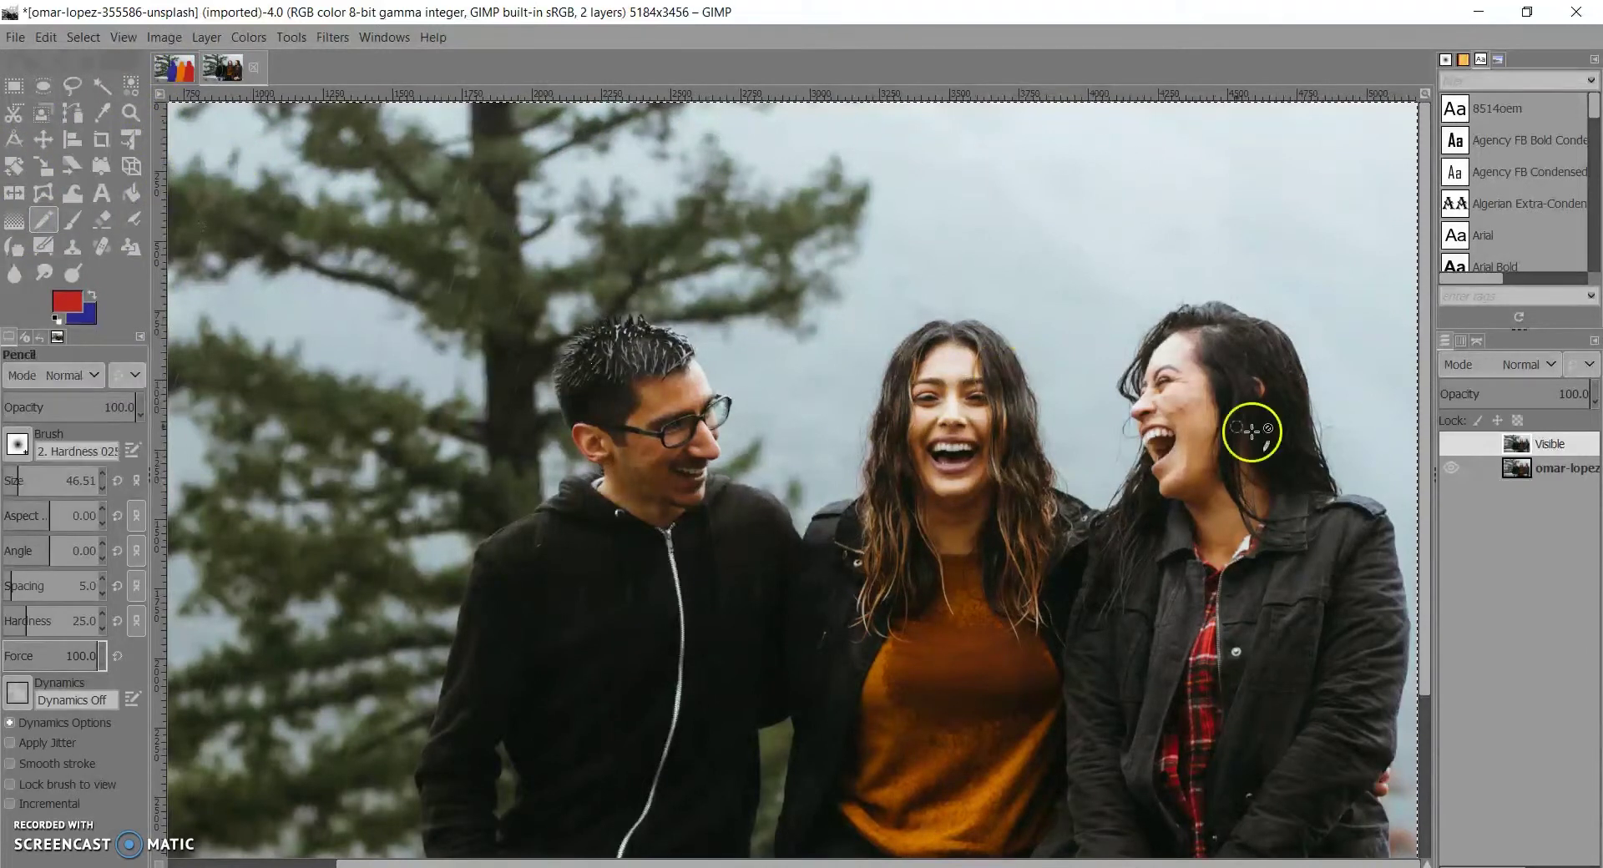
{"action": "left_click", "coordinate": [1562, 471]}
{"action": "left_click", "coordinate": [1557, 451]}
{"action": "left_click_drag", "start_coordinate": [773, 221], "coordinate": [780, 267]}
{"action": "left_click", "coordinate": [1451, 444]}
Step: Test a red pencil scribble across the tree and the man's face by toggling the Visible layer off and on, and undo the scribble
{"action": "mouse_move", "coordinate": [837, 171]}
{"action": "left_mouse_down"}
{"action": "mouse_move", "coordinate": [832, 229]}
{"action": "mouse_move", "coordinate": [736, 327]}
{"action": "mouse_move", "coordinate": [723, 378]}
{"action": "mouse_move", "coordinate": [641, 399]}
{"action": "mouse_move", "coordinate": [613, 430]}
{"action": "mouse_move", "coordinate": [622, 491]}
{"action": "mouse_move", "coordinate": [640, 513]}
{"action": "mouse_move", "coordinate": [730, 428]}
{"action": "left_mouse_up"}
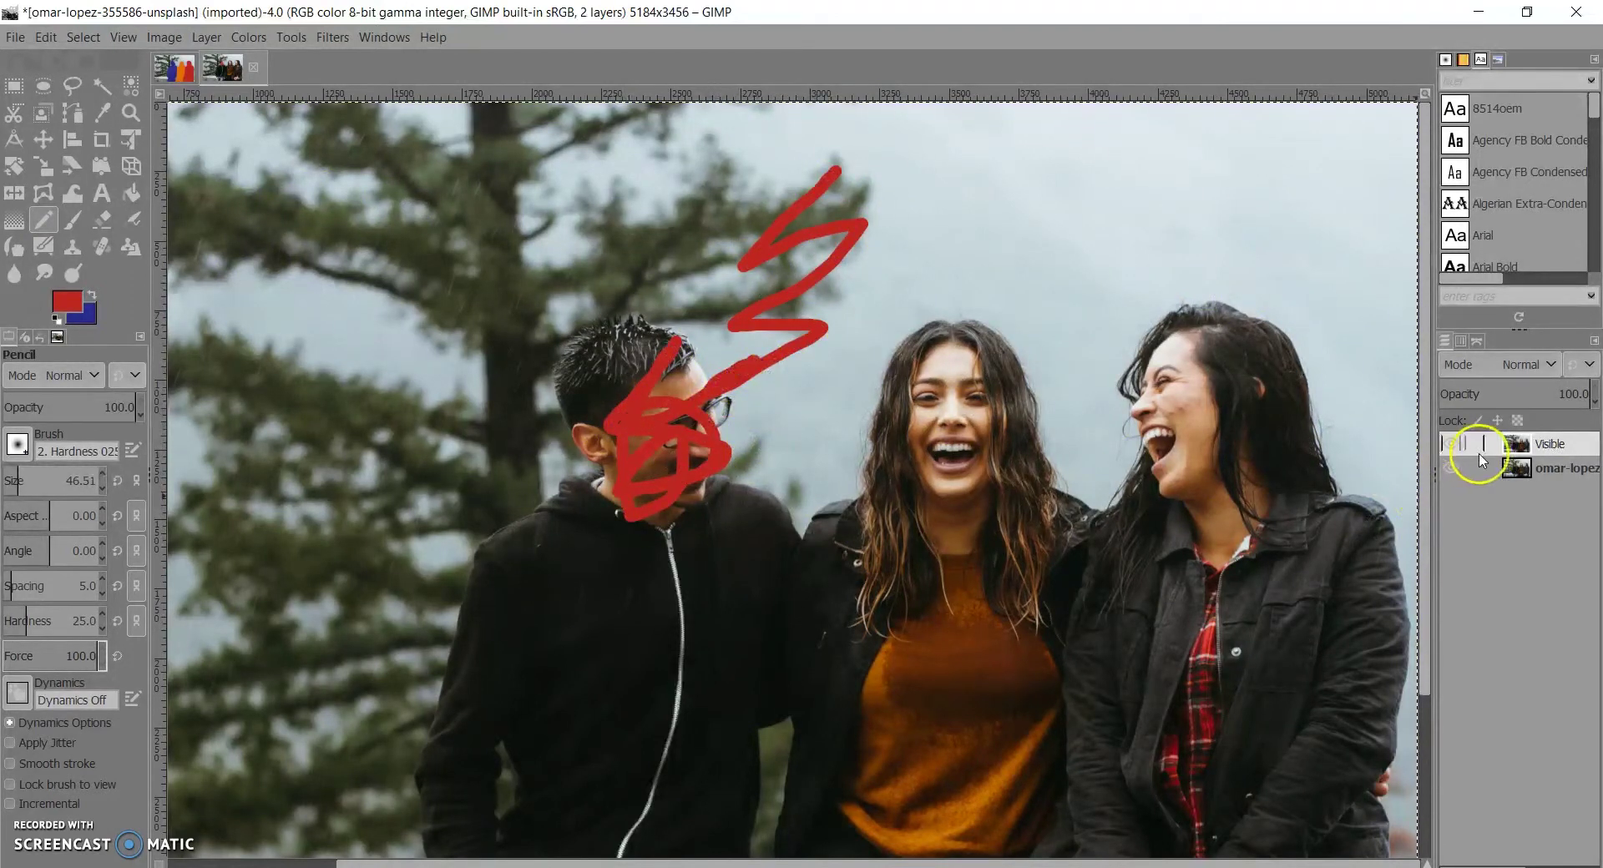
{"action": "left_click", "coordinate": [1453, 445]}
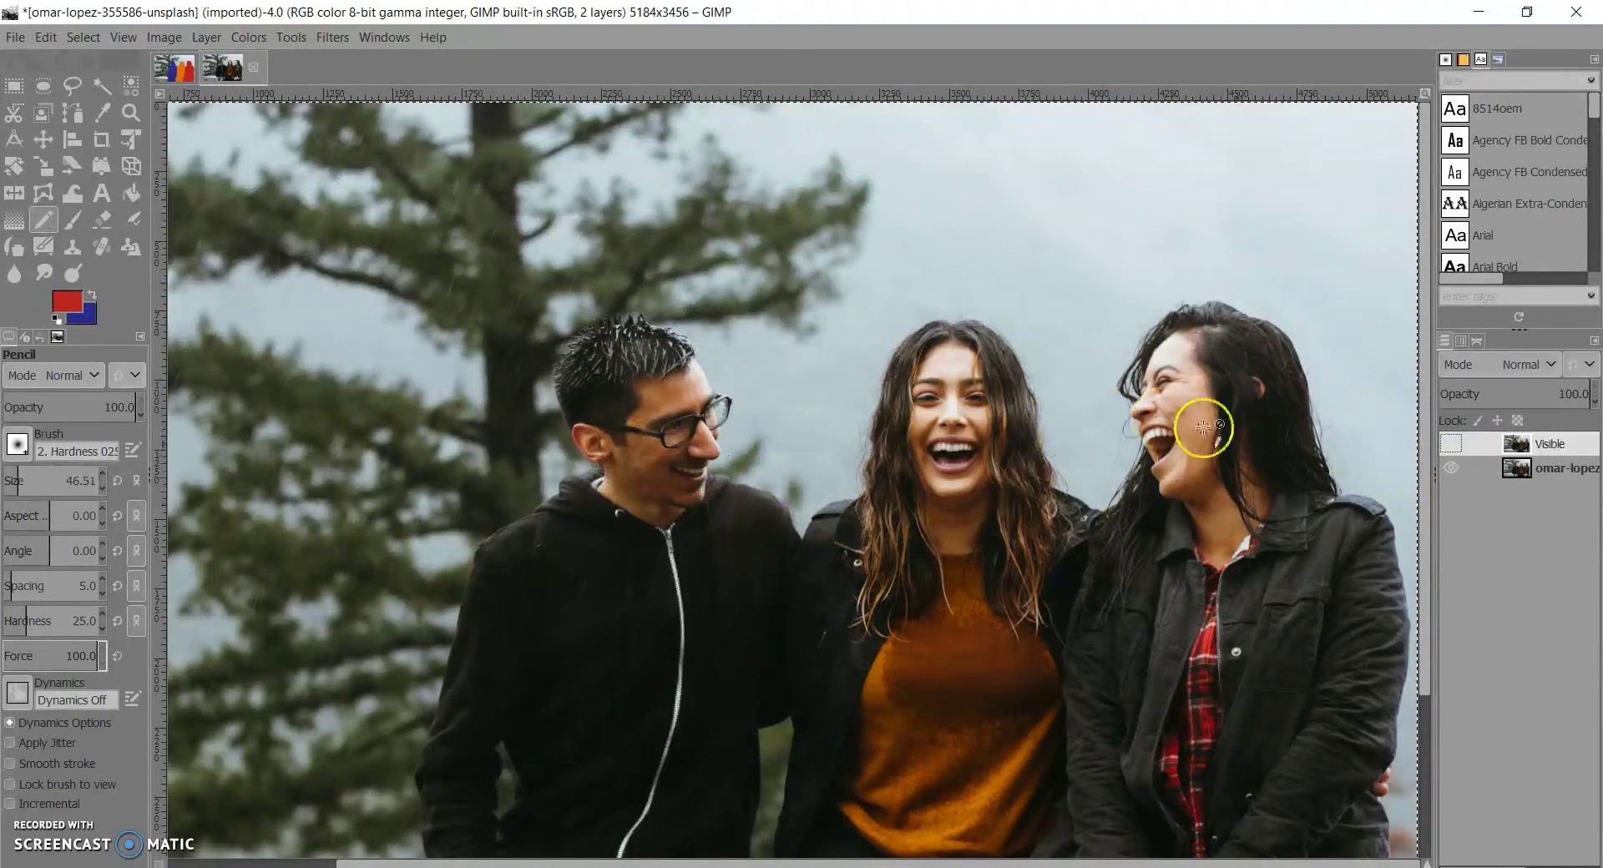
{"action": "left_click", "coordinate": [1449, 446]}
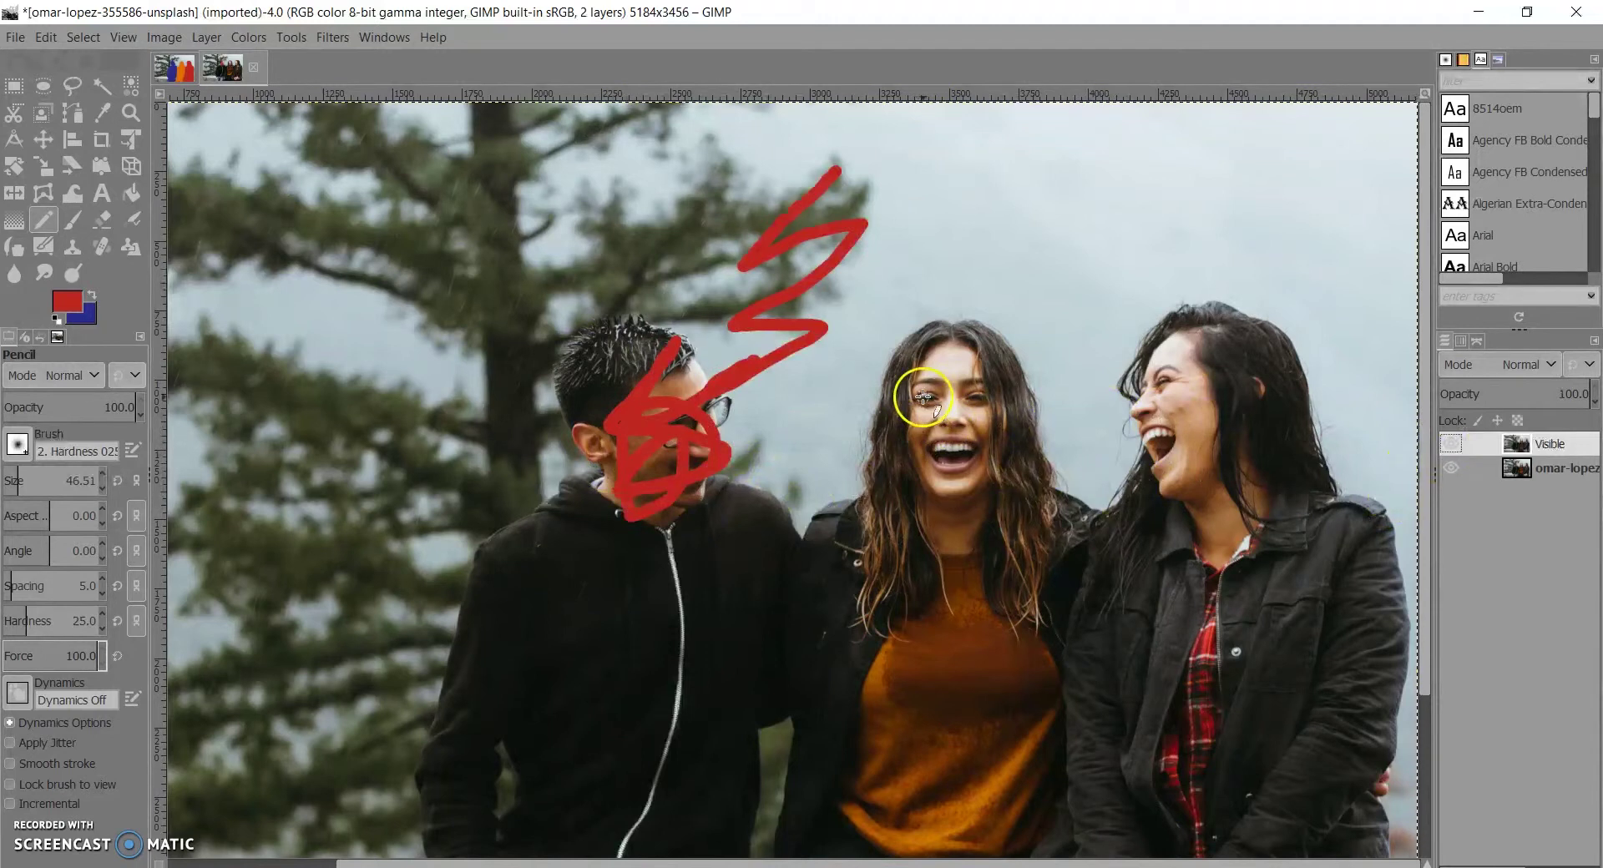
{"action": "key", "text": "ctrl+z"}
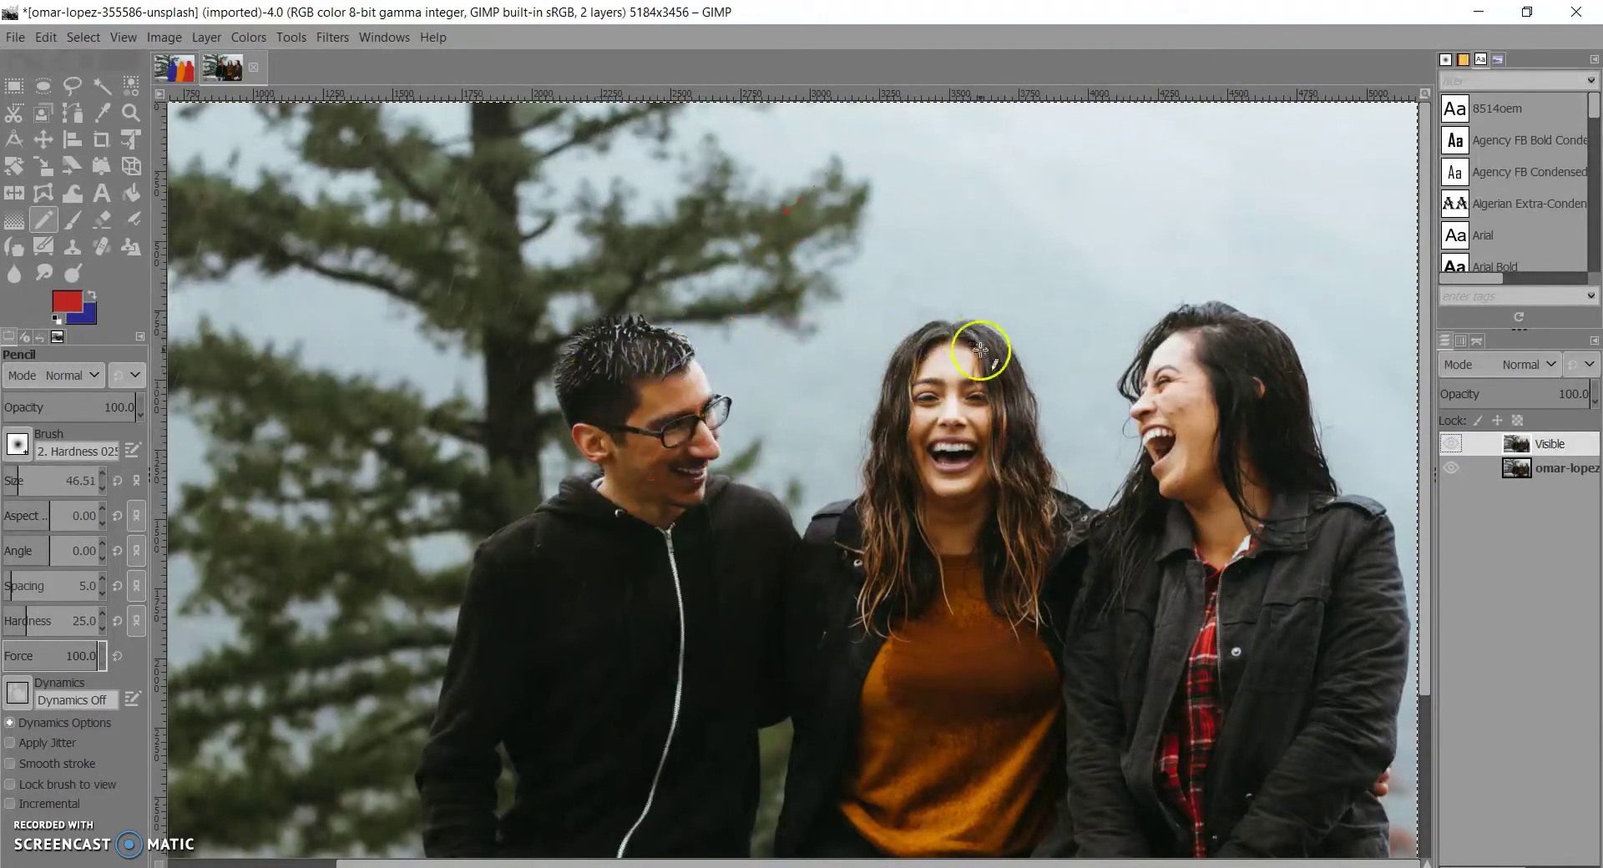
Step: Activate the Free Select tool and examine the man's contour from his hair down to his hand
{"action": "scroll", "coordinate": [809, 329], "scroll_direction": "down", "scroll_amount": 3}
{"action": "scroll", "coordinate": [783, 330], "scroll_direction": "up", "scroll_amount": 3}
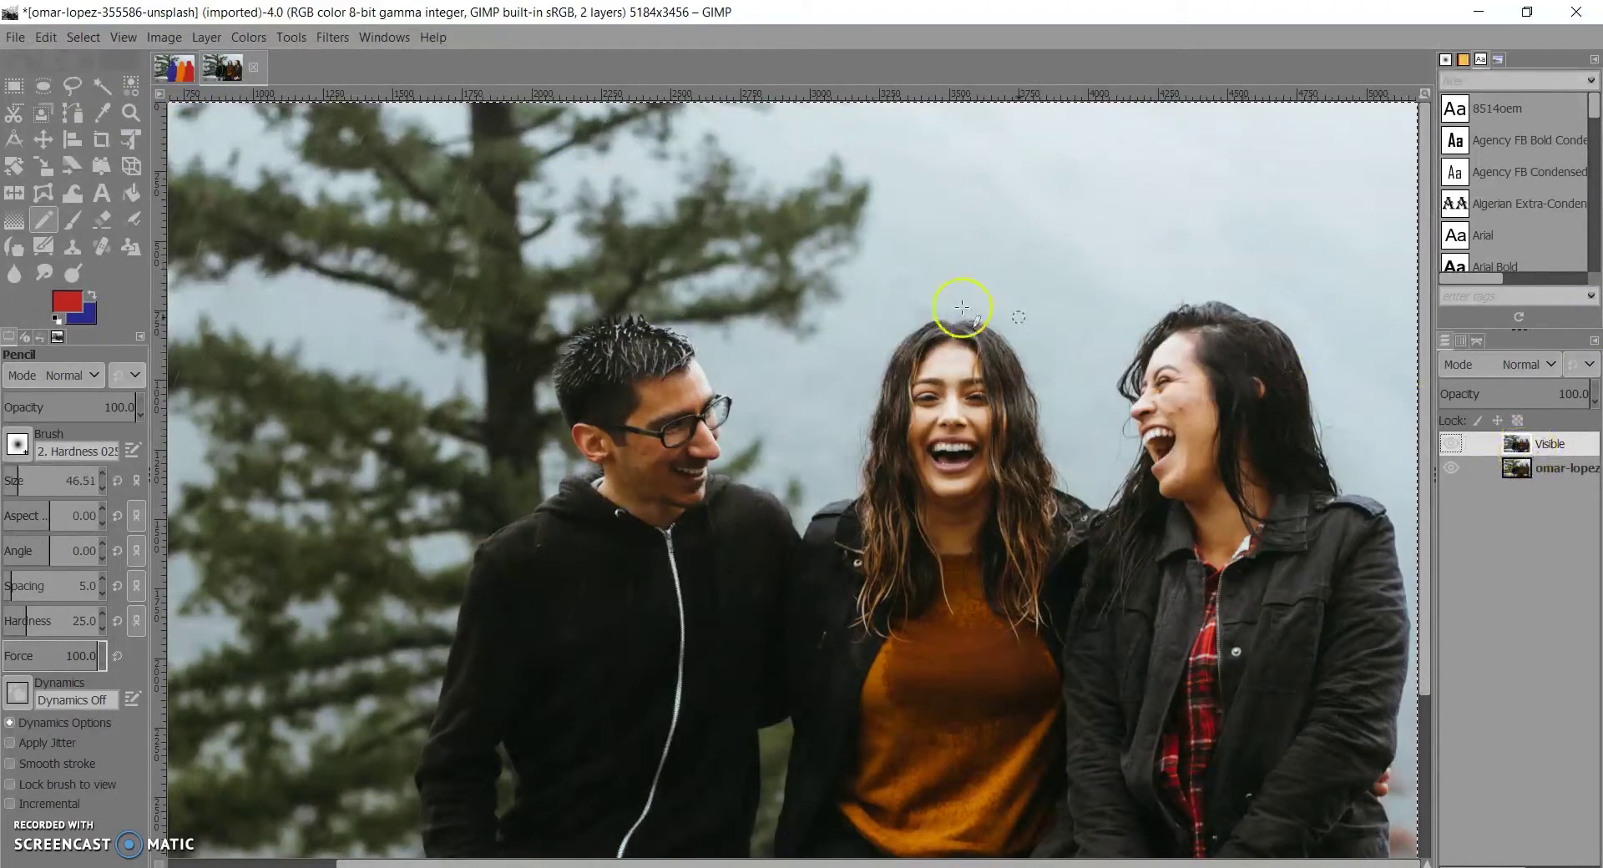
{"action": "left_click", "coordinate": [71, 86]}
{"action": "scroll", "coordinate": [612, 264], "scroll_direction": "down", "scroll_amount": 5}
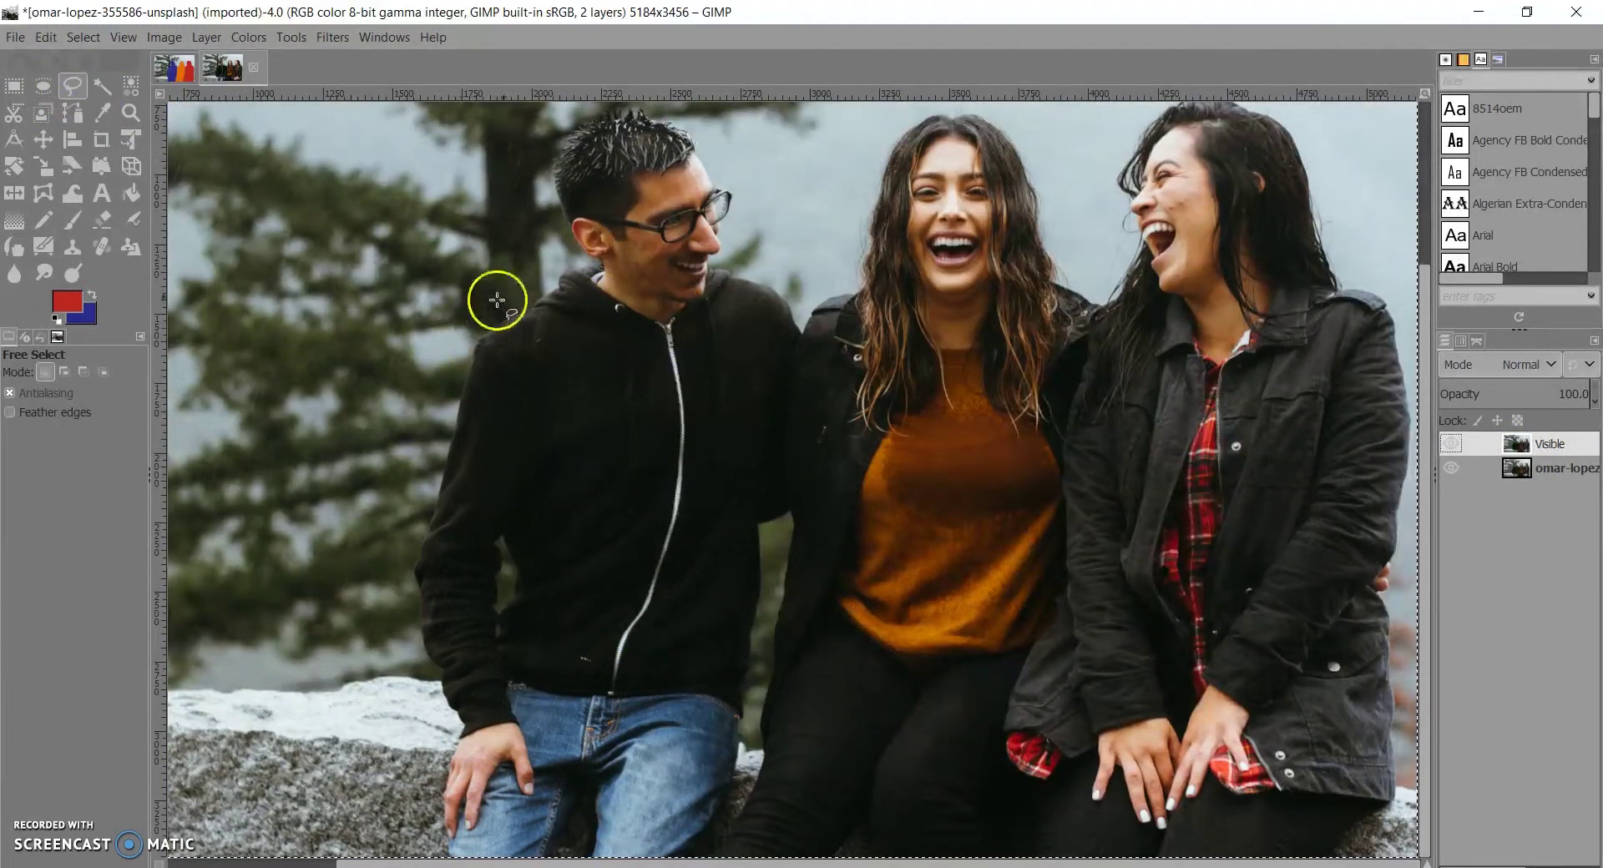
{"action": "scroll", "coordinate": [568, 326], "scroll_direction": "up", "scroll_amount": 5}
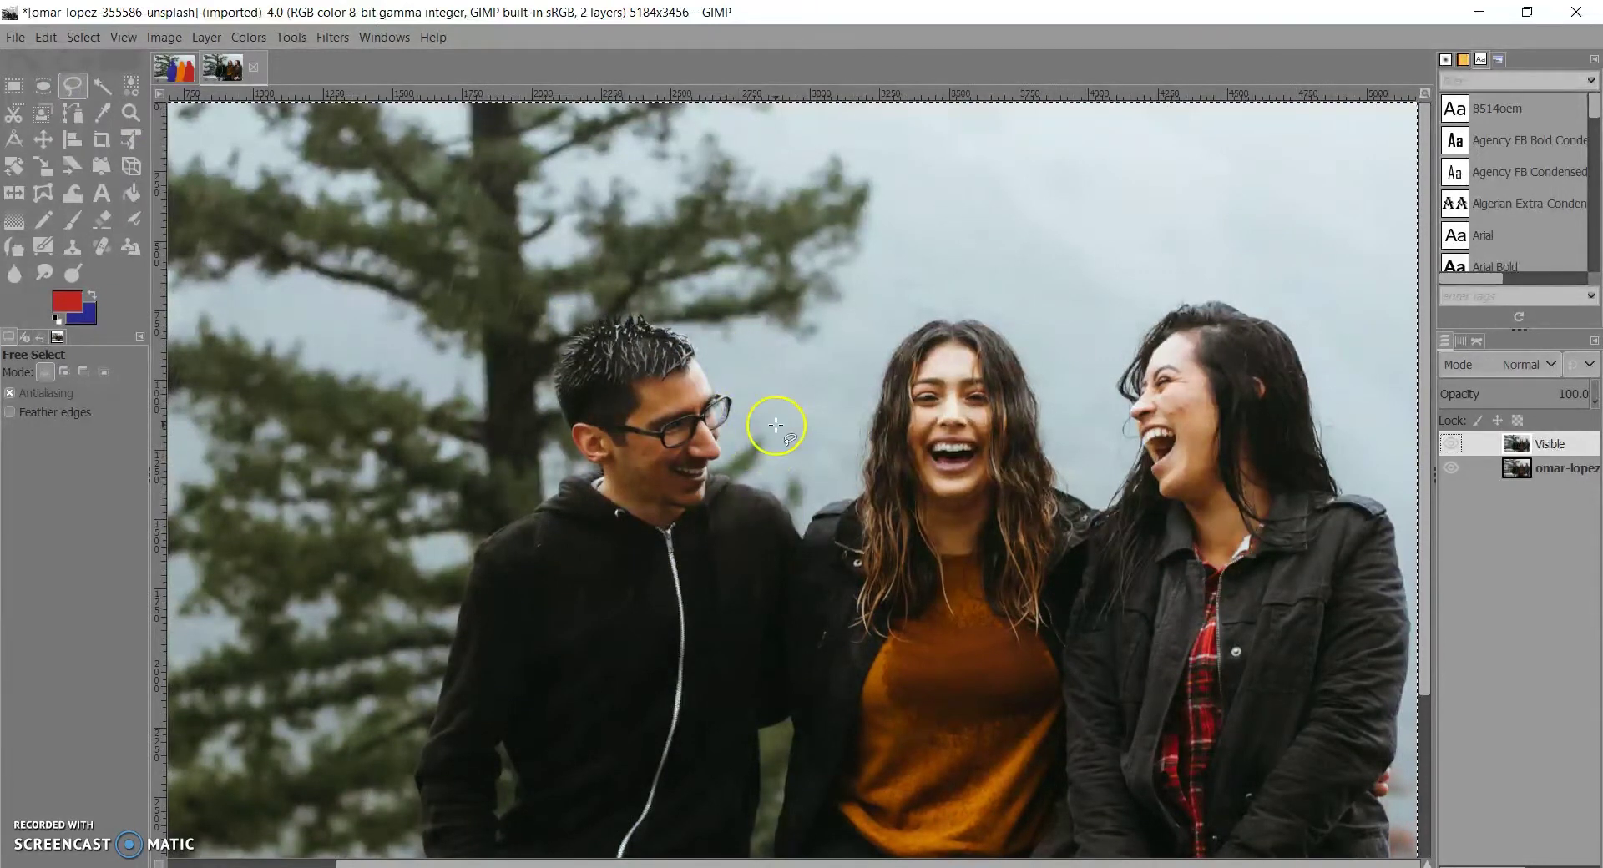
{"action": "scroll", "coordinate": [693, 414], "scroll_direction": "down", "scroll_amount": 5}
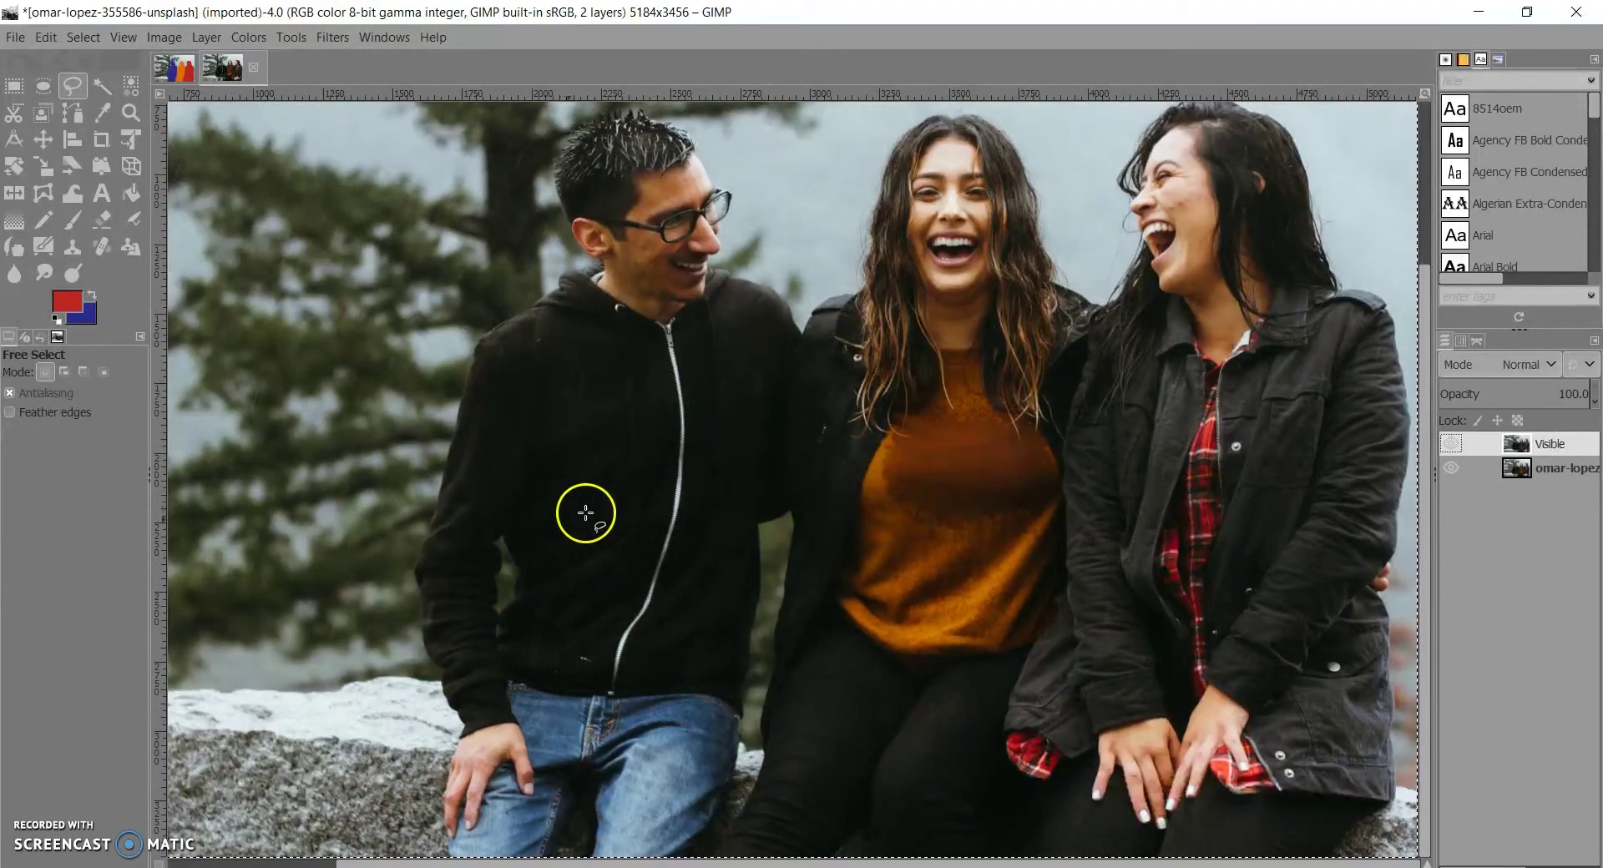
{"action": "scroll", "coordinate": [472, 797], "scroll_direction": "up", "scroll_amount": 1}
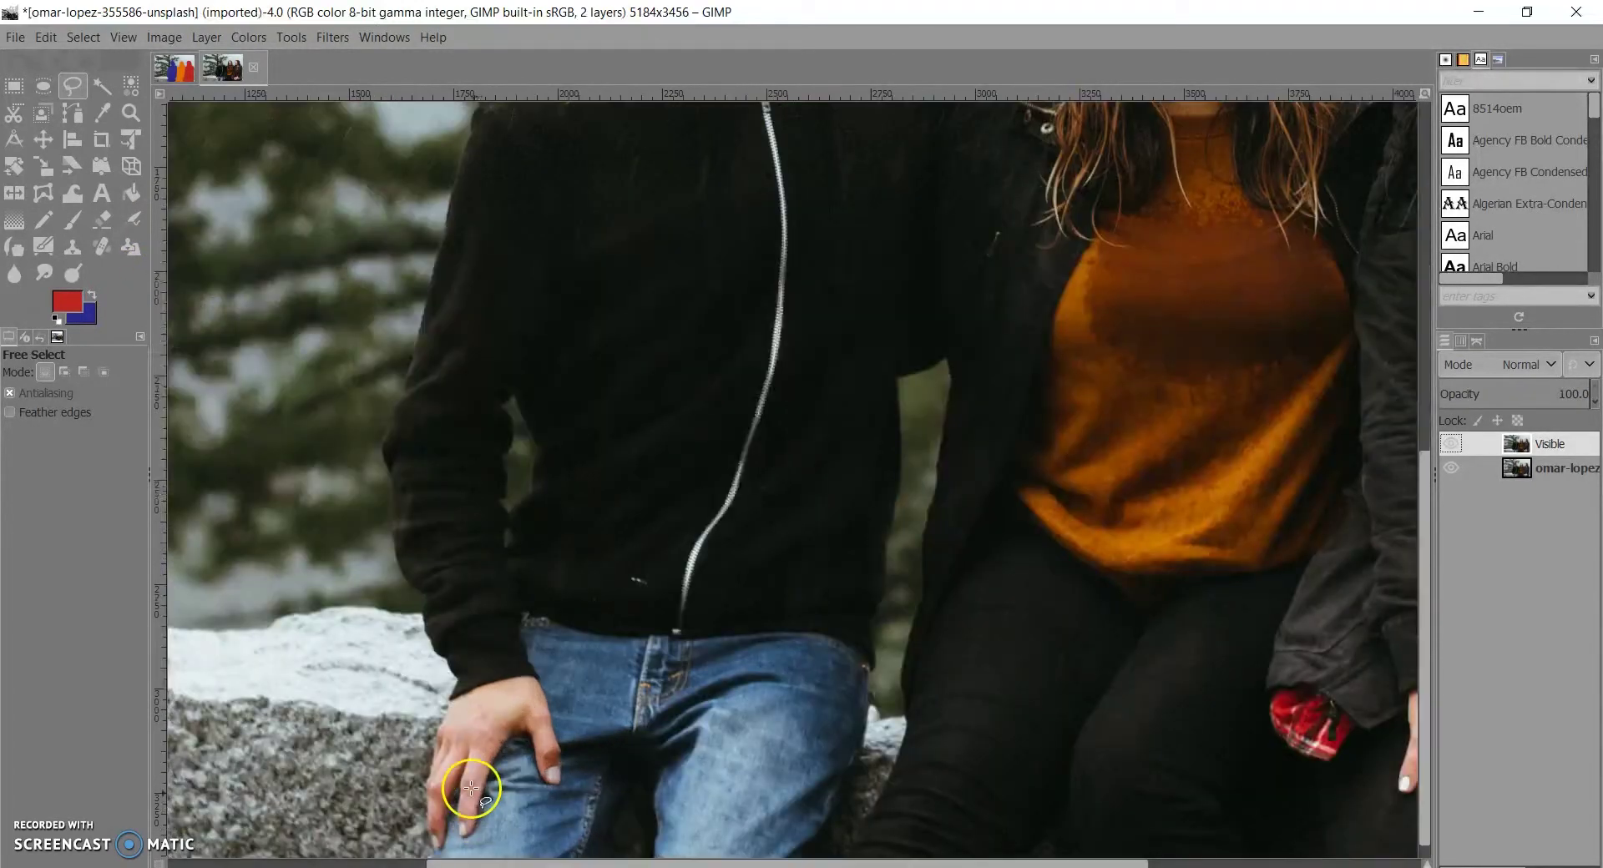
{"action": "scroll", "coordinate": [442, 643], "scroll_direction": "down", "scroll_amount": 1}
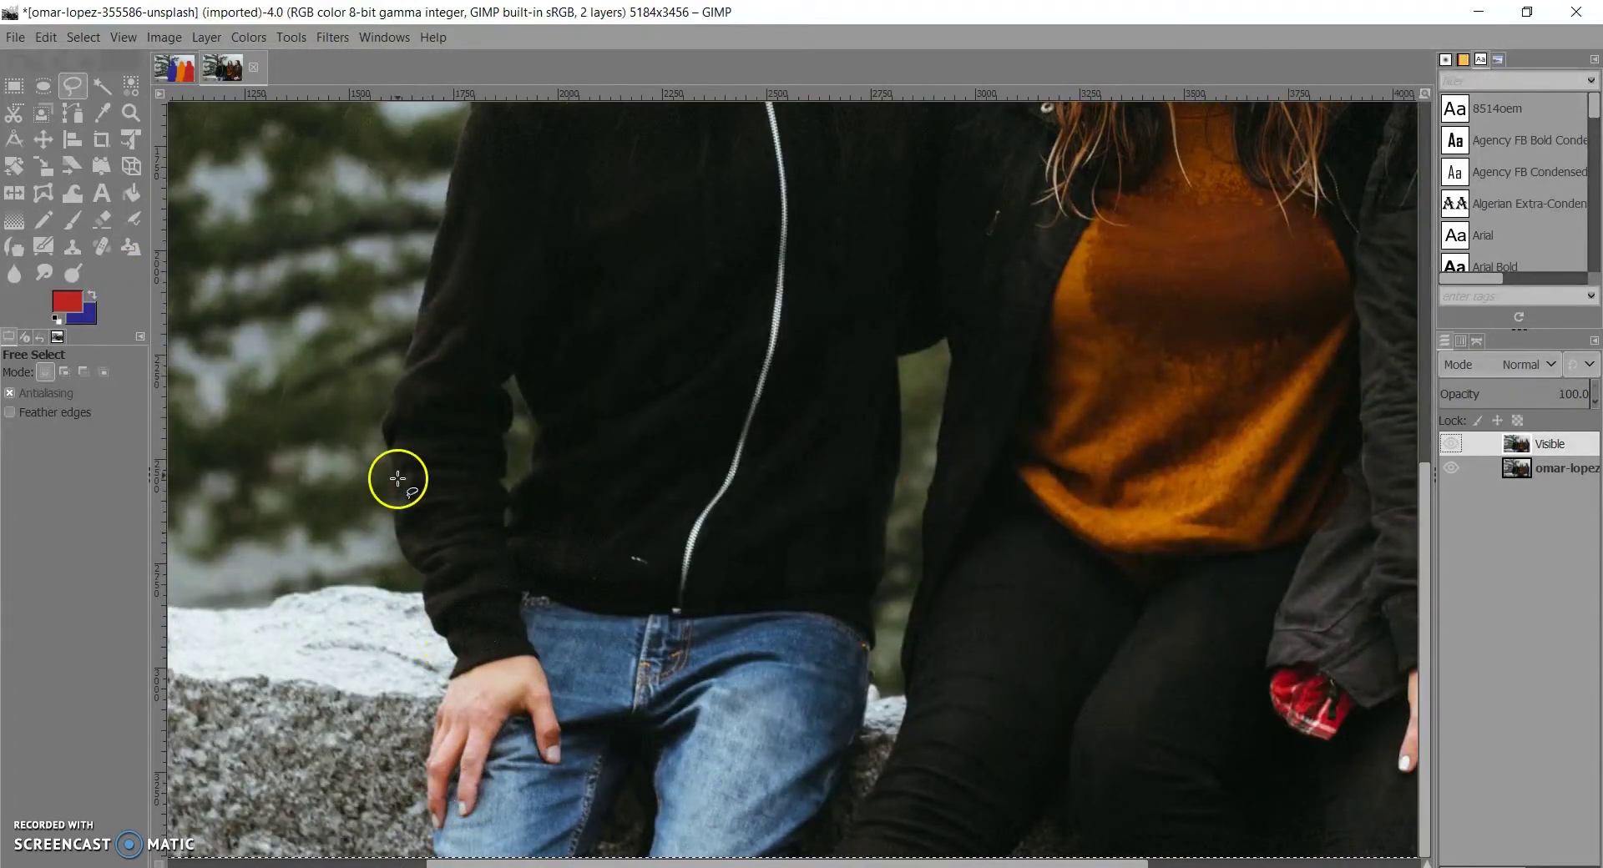
{"action": "scroll", "coordinate": [421, 345], "scroll_direction": "up", "scroll_amount": 5}
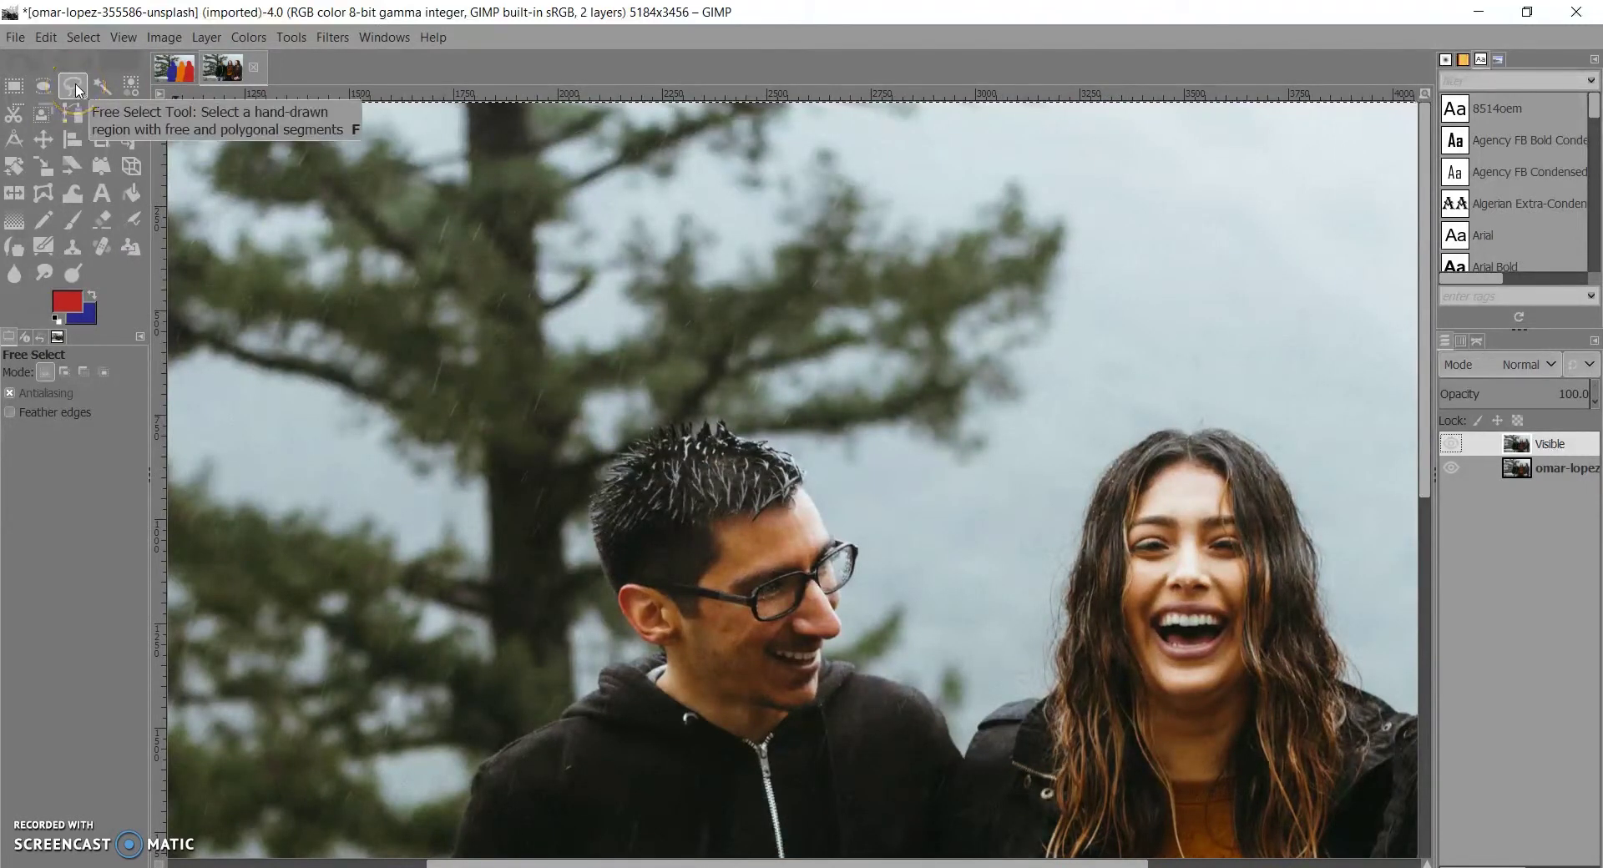
Step: Paint a small red pencil patch on the man's hair, undo it and return to the Free Select tool
{"action": "left_click", "coordinate": [45, 221]}
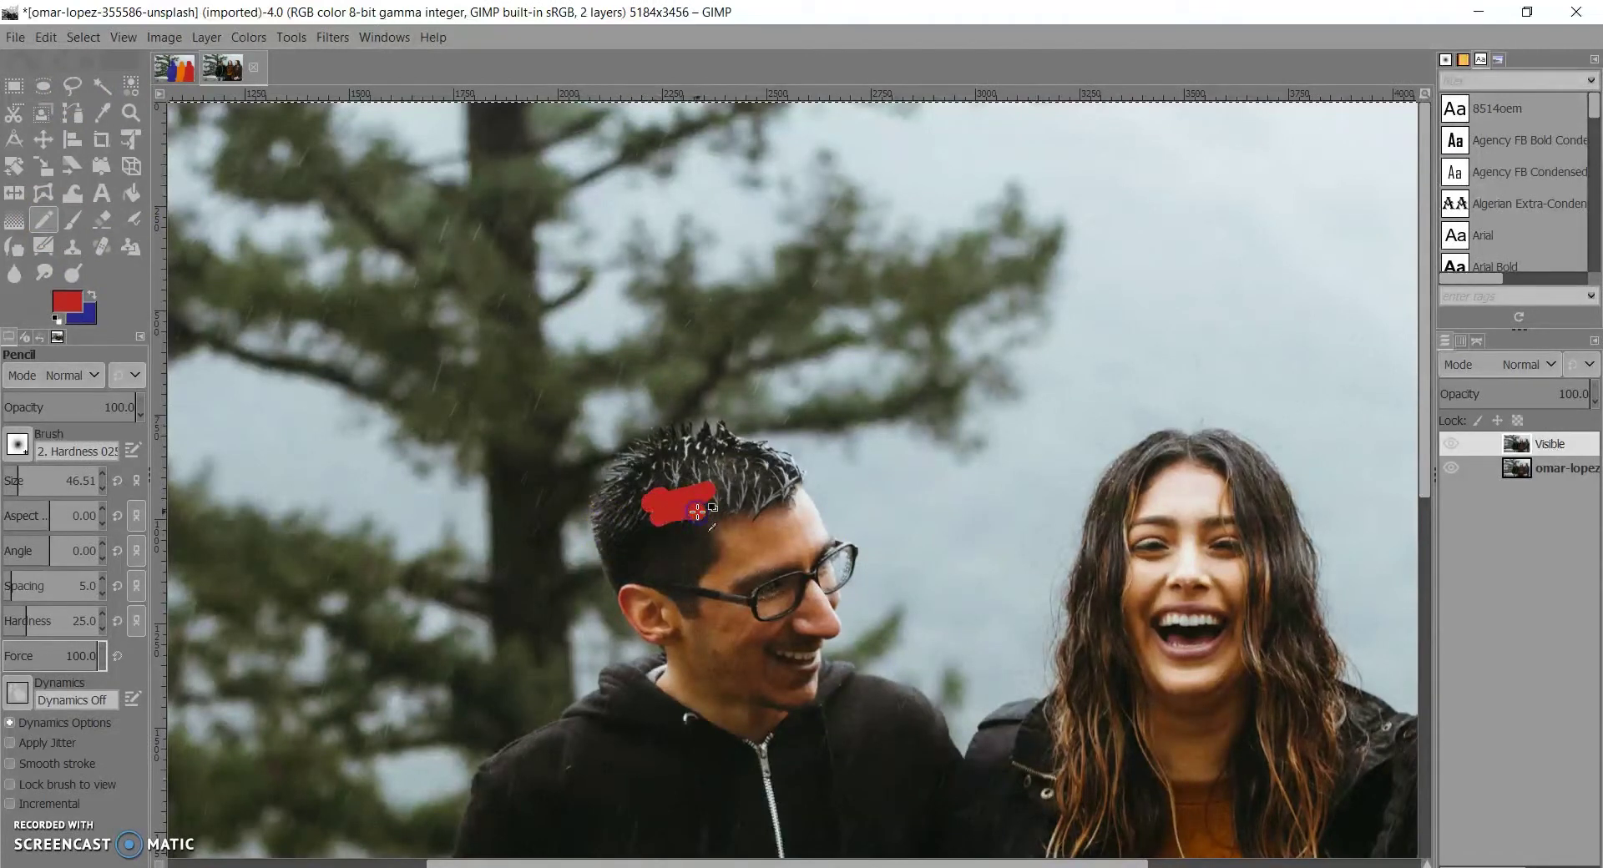
{"action": "key", "text": "ctrl+z"}
{"action": "key", "text": "f"}
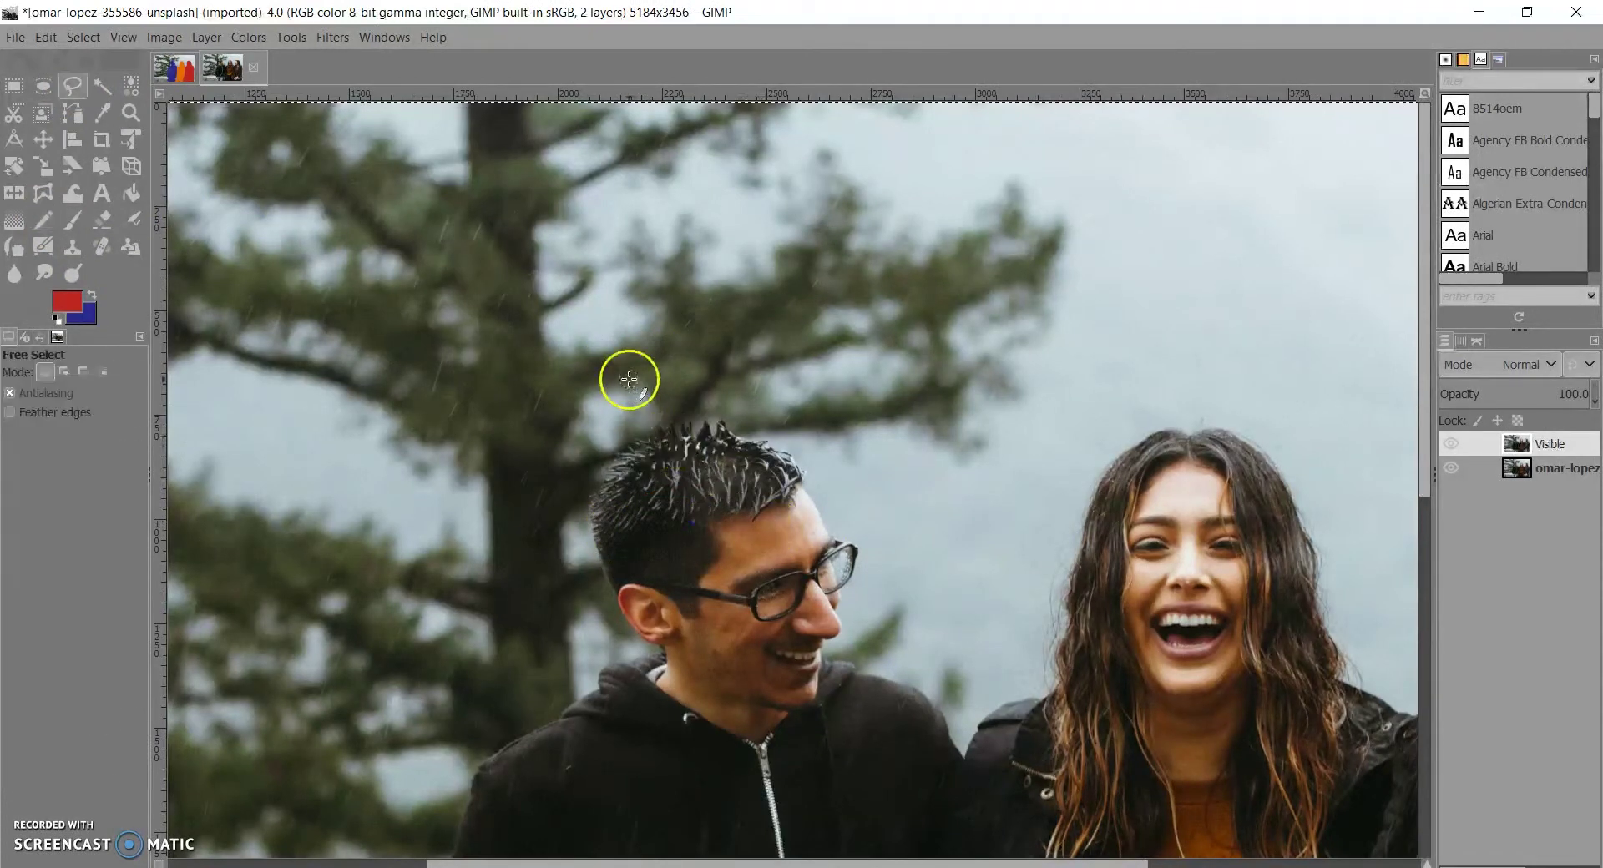
Step: Examine the man's hand, shoulder and hood edges at different zoom levels
{"action": "scroll", "coordinate": [628, 339], "scroll_direction": "down", "scroll_amount": 10}
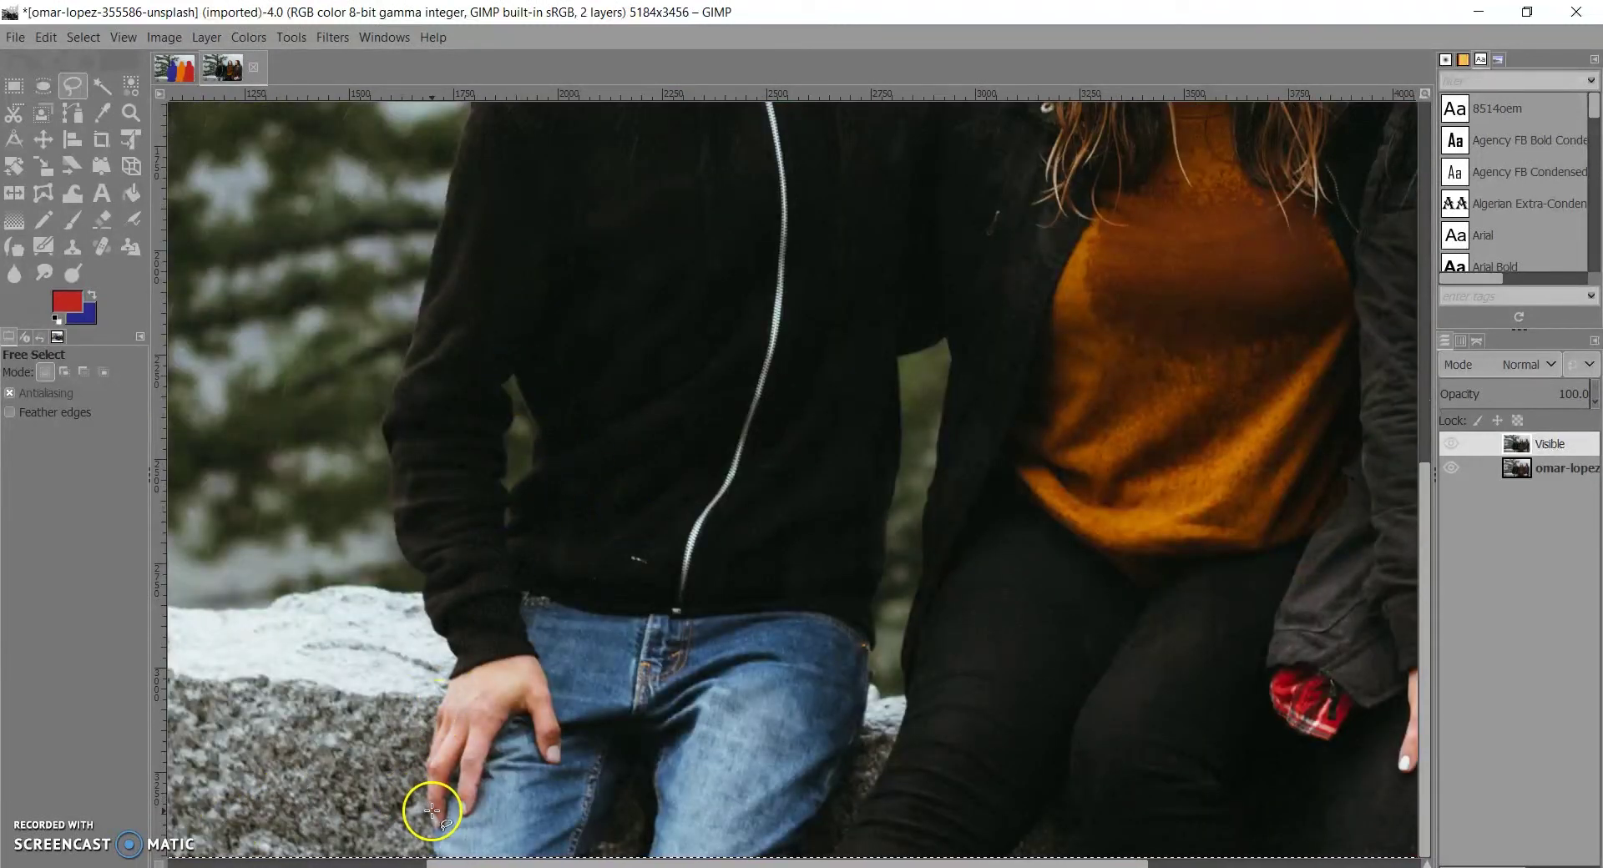
{"action": "scroll", "coordinate": [427, 712], "scroll_direction": "down", "scroll_amount": 2}
{"action": "scroll", "coordinate": [537, 368], "scroll_direction": "up", "scroll_amount": 5}
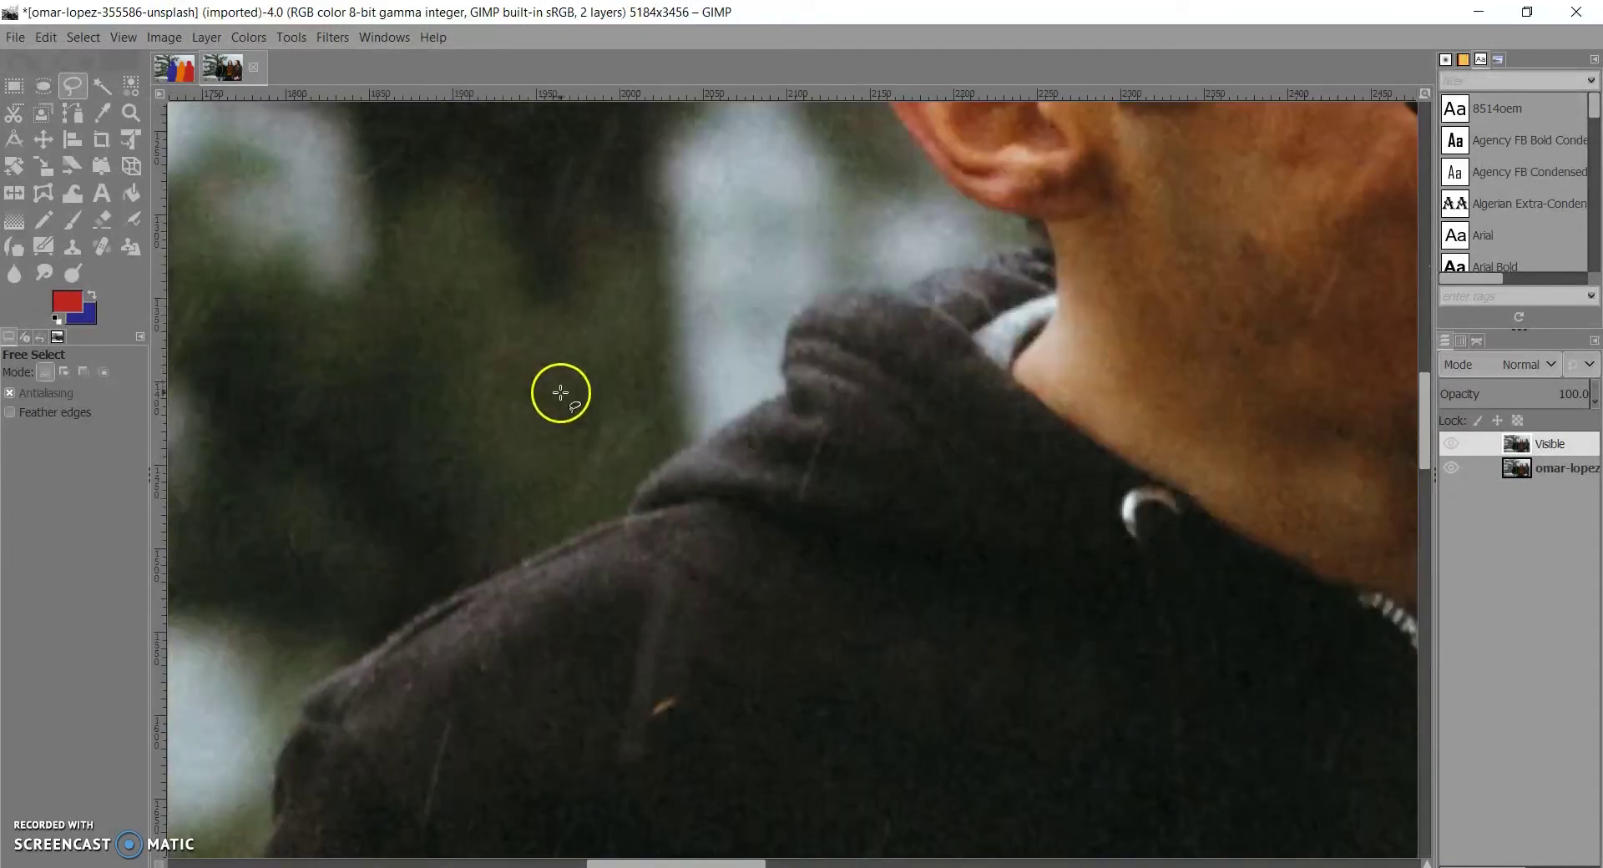
{"action": "scroll", "coordinate": [561, 392], "scroll_direction": "down", "scroll_amount": 3}
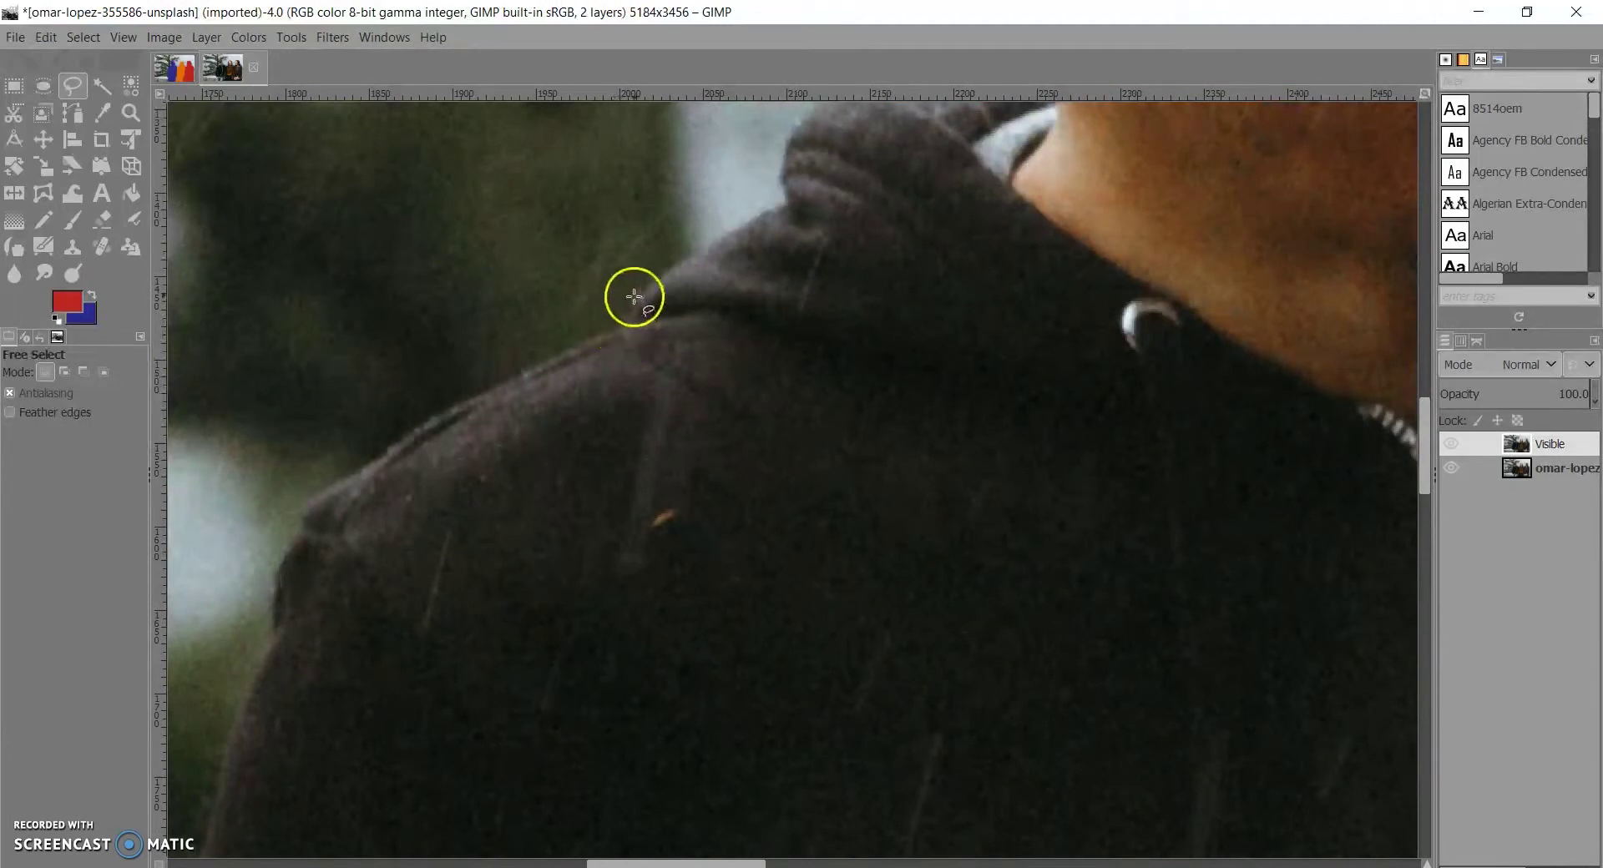
{"action": "scroll", "coordinate": [635, 300], "scroll_direction": "down", "scroll_amount": 2}
{"action": "scroll", "coordinate": [643, 294], "scroll_direction": "down", "scroll_amount": 1}
{"action": "scroll", "coordinate": [702, 387], "scroll_direction": "up", "scroll_amount": 5}
{"action": "scroll", "coordinate": [701, 398], "scroll_direction": "down", "scroll_amount": 5}
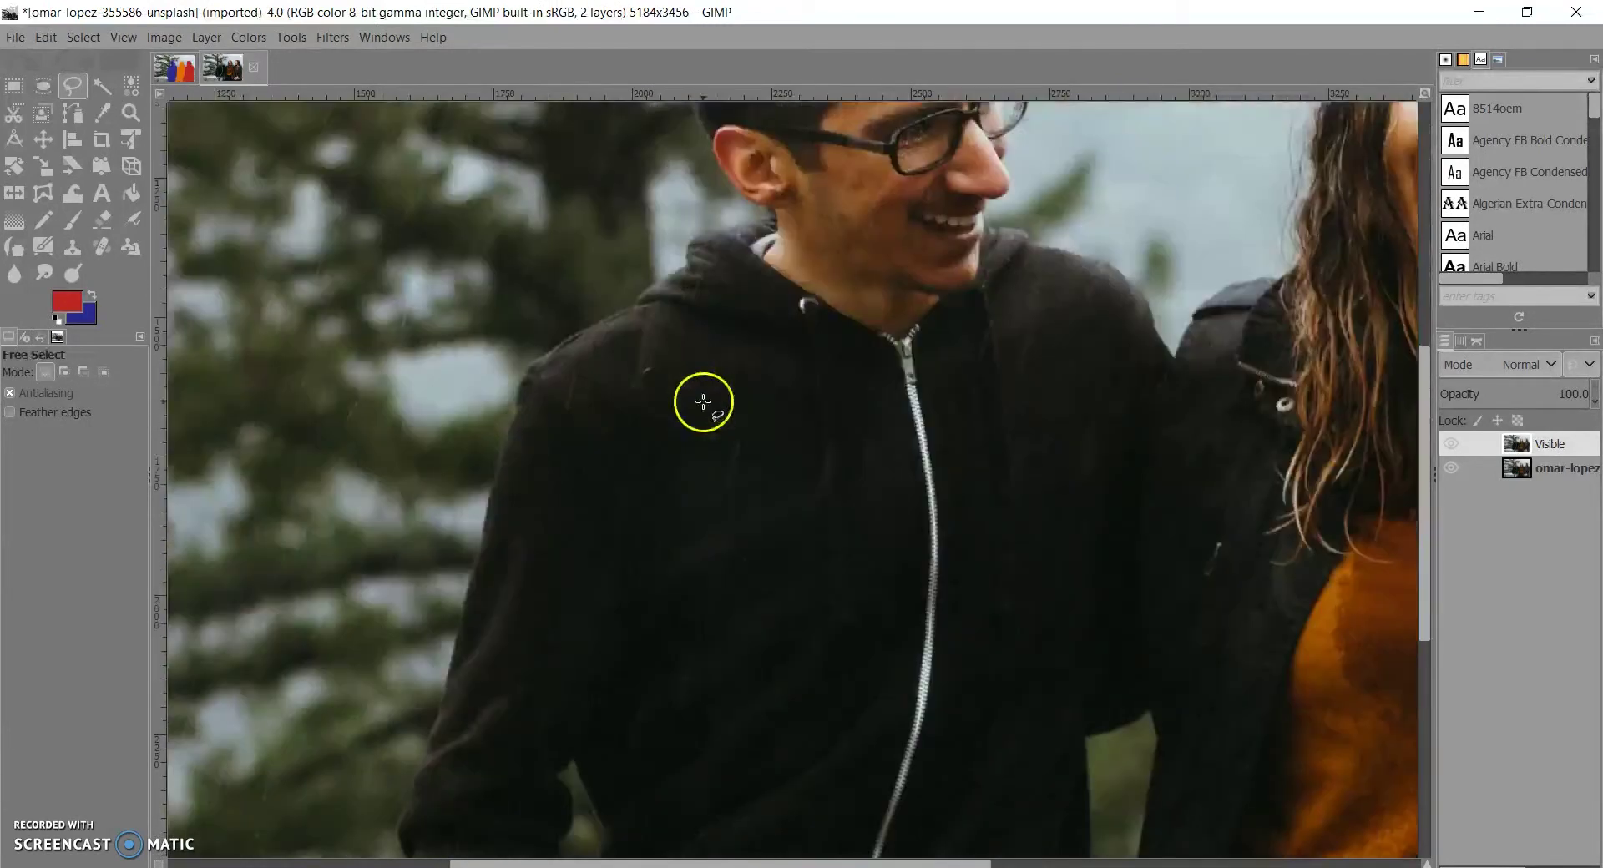
{"action": "scroll", "coordinate": [626, 358], "scroll_direction": "down", "scroll_amount": 2}
{"action": "scroll", "coordinate": [626, 387], "scroll_direction": "up", "scroll_amount": 3}
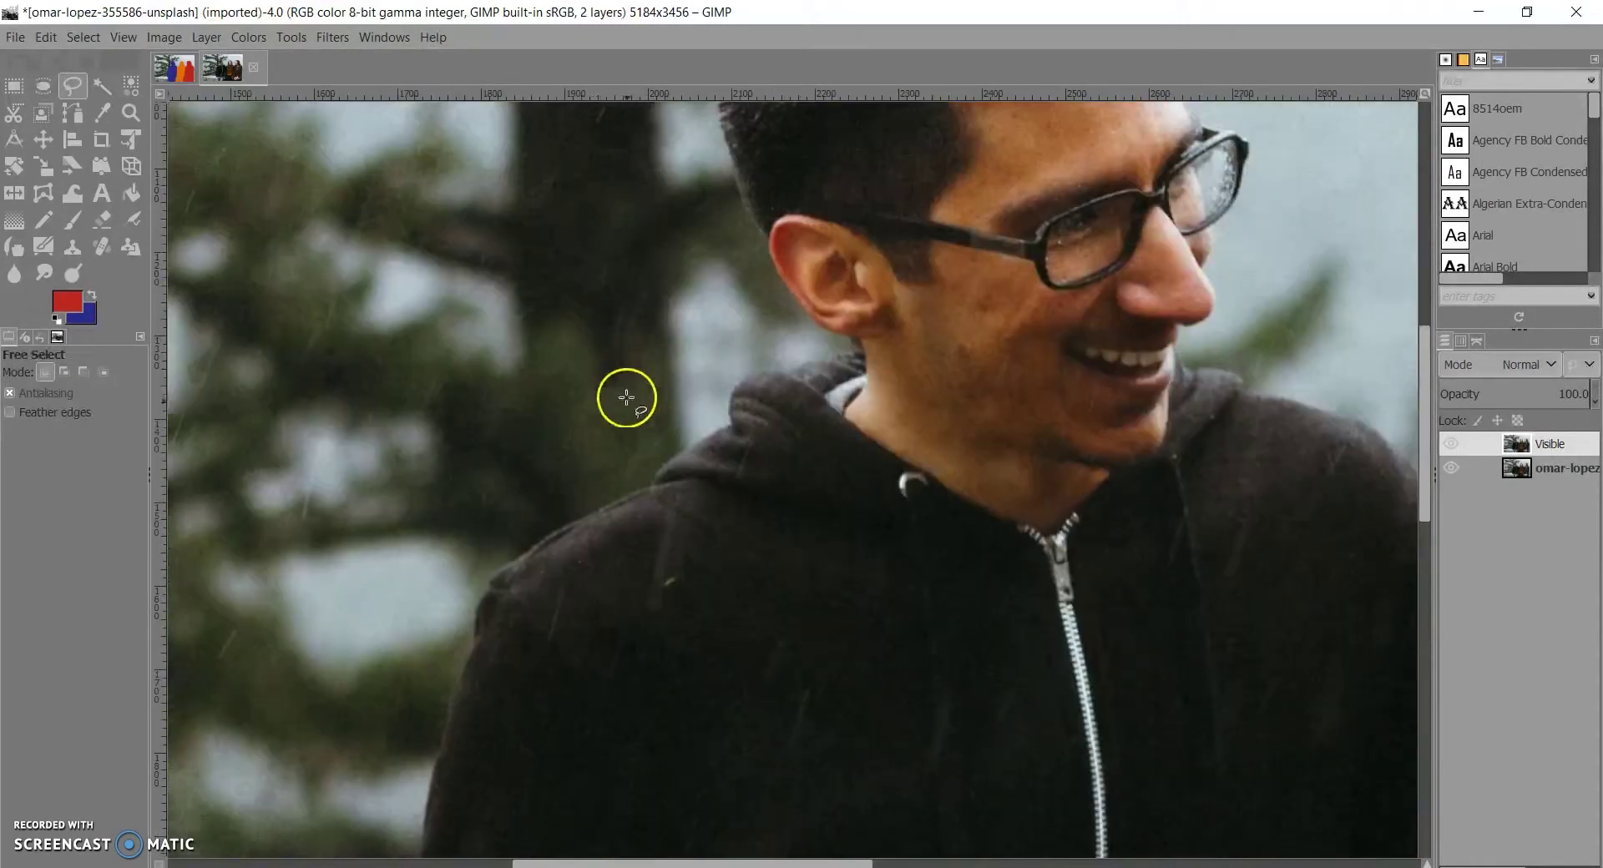
Step: Trace the man's shoulder from the hood to the upper arm with a freehand curve followed by straight selection segments
{"action": "scroll", "coordinate": [623, 437], "scroll_direction": "up", "scroll_amount": 2}
{"action": "scroll", "coordinate": [623, 441], "scroll_direction": "down", "scroll_amount": 3}
{"action": "left_click", "coordinate": [670, 345]}
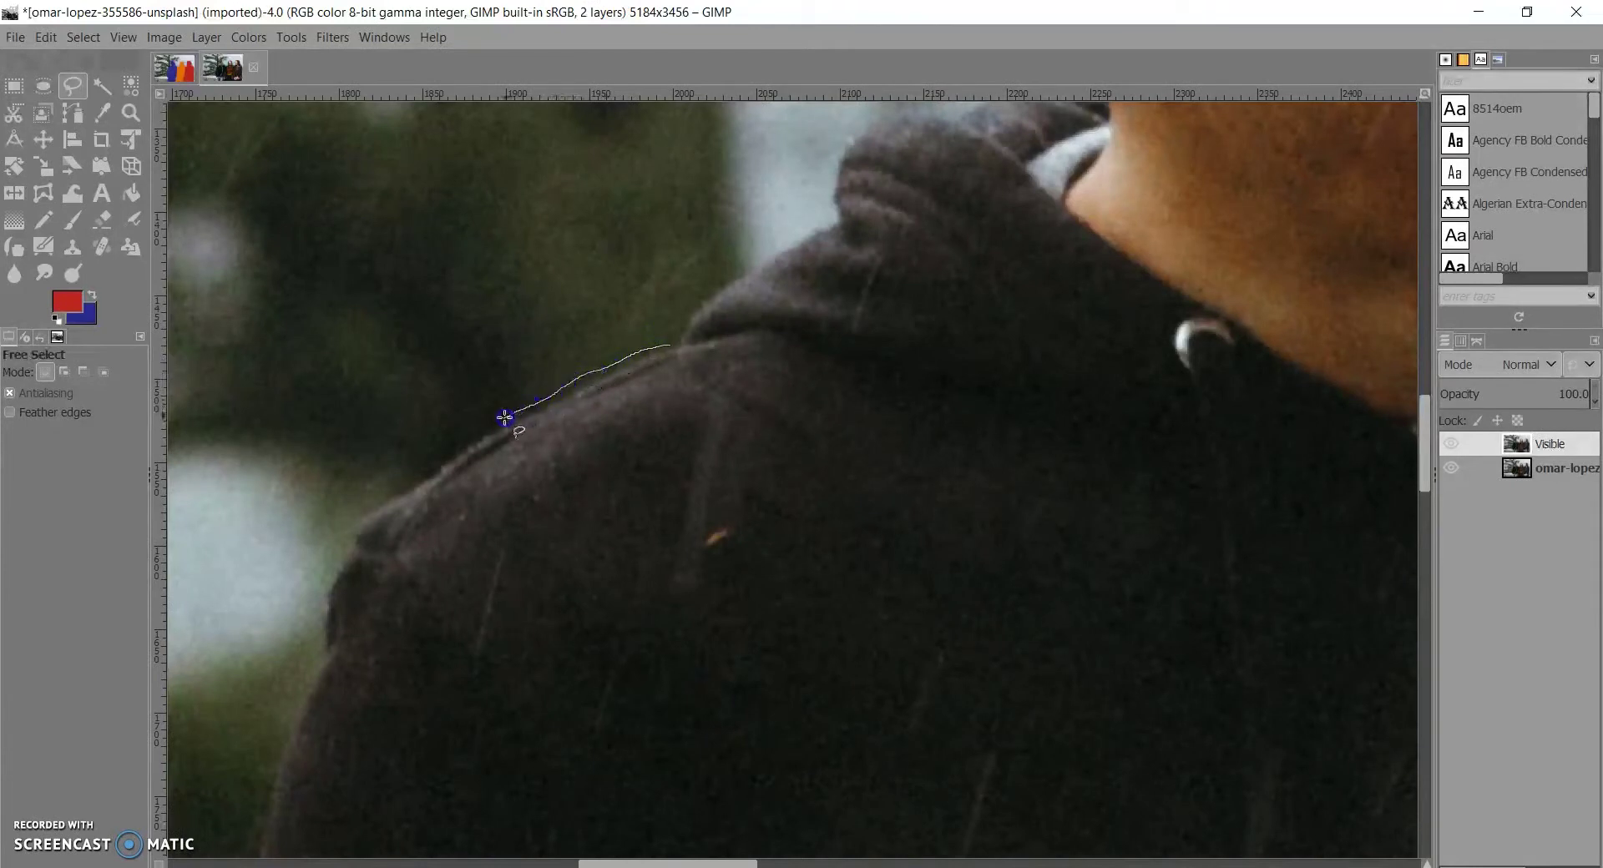
{"action": "scroll", "coordinate": [441, 456], "scroll_direction": "down", "scroll_amount": 1}
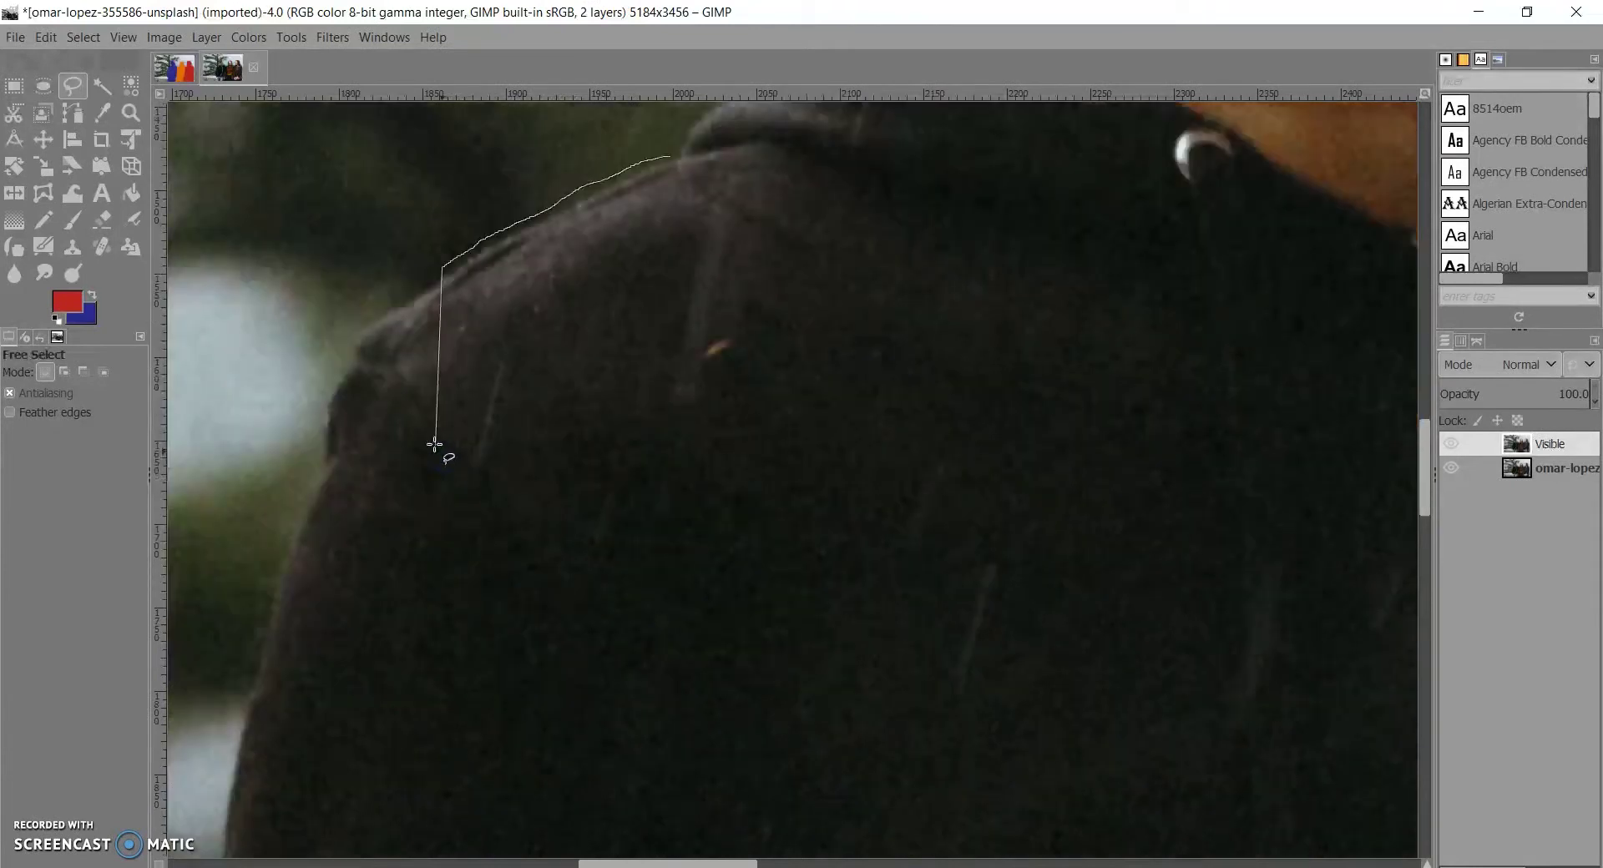
{"action": "scroll", "coordinate": [411, 287], "scroll_direction": "up", "scroll_amount": 1, "text": "ctrl"}
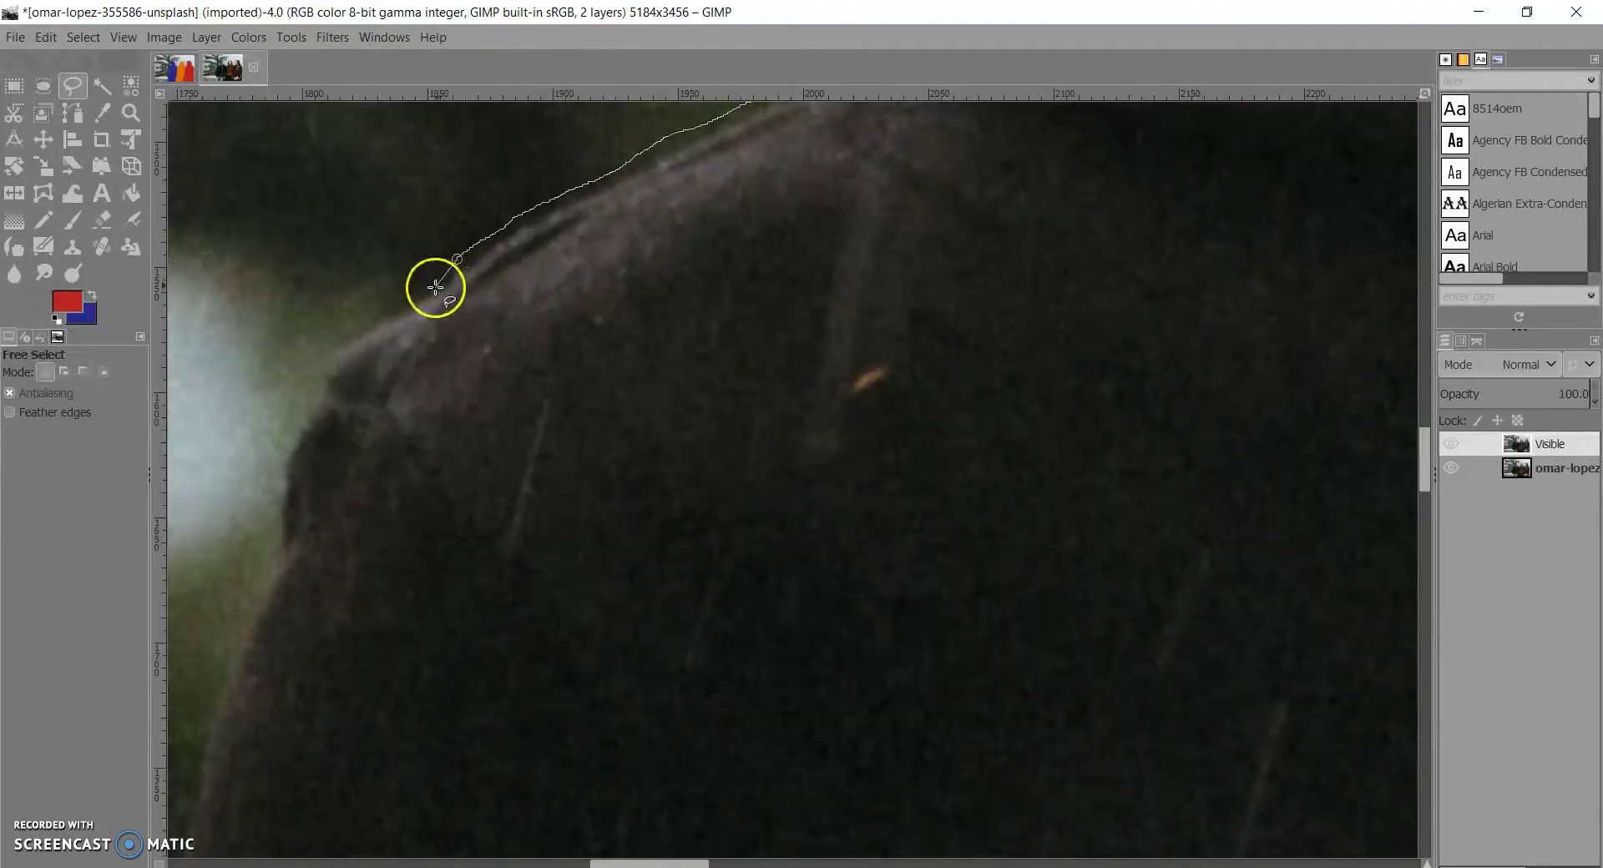
{"action": "left_click", "coordinate": [361, 326]}
{"action": "left_click", "coordinate": [310, 376]}
{"action": "left_click", "coordinate": [308, 412]}
{"action": "left_click", "coordinate": [280, 525]}
{"action": "scroll", "coordinate": [341, 443], "scroll_direction": "down", "scroll_amount": 4}
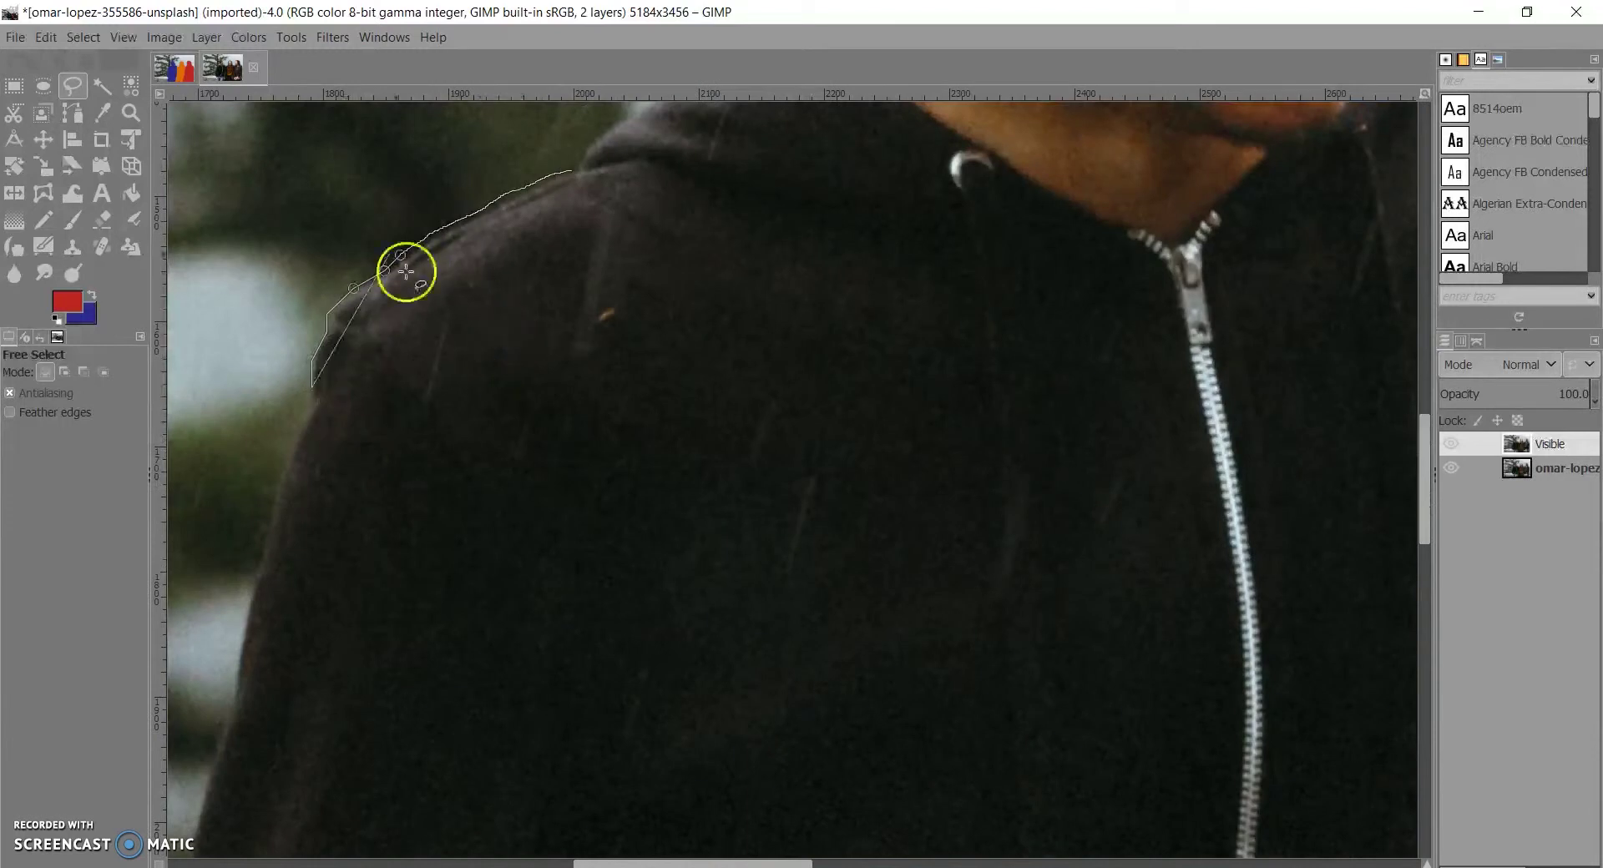
Step: Close the shoulder outline with a point over the background above it, and discard the resulting selection
{"action": "left_click", "coordinate": [429, 146]}
{"action": "left_click", "coordinate": [569, 171]}
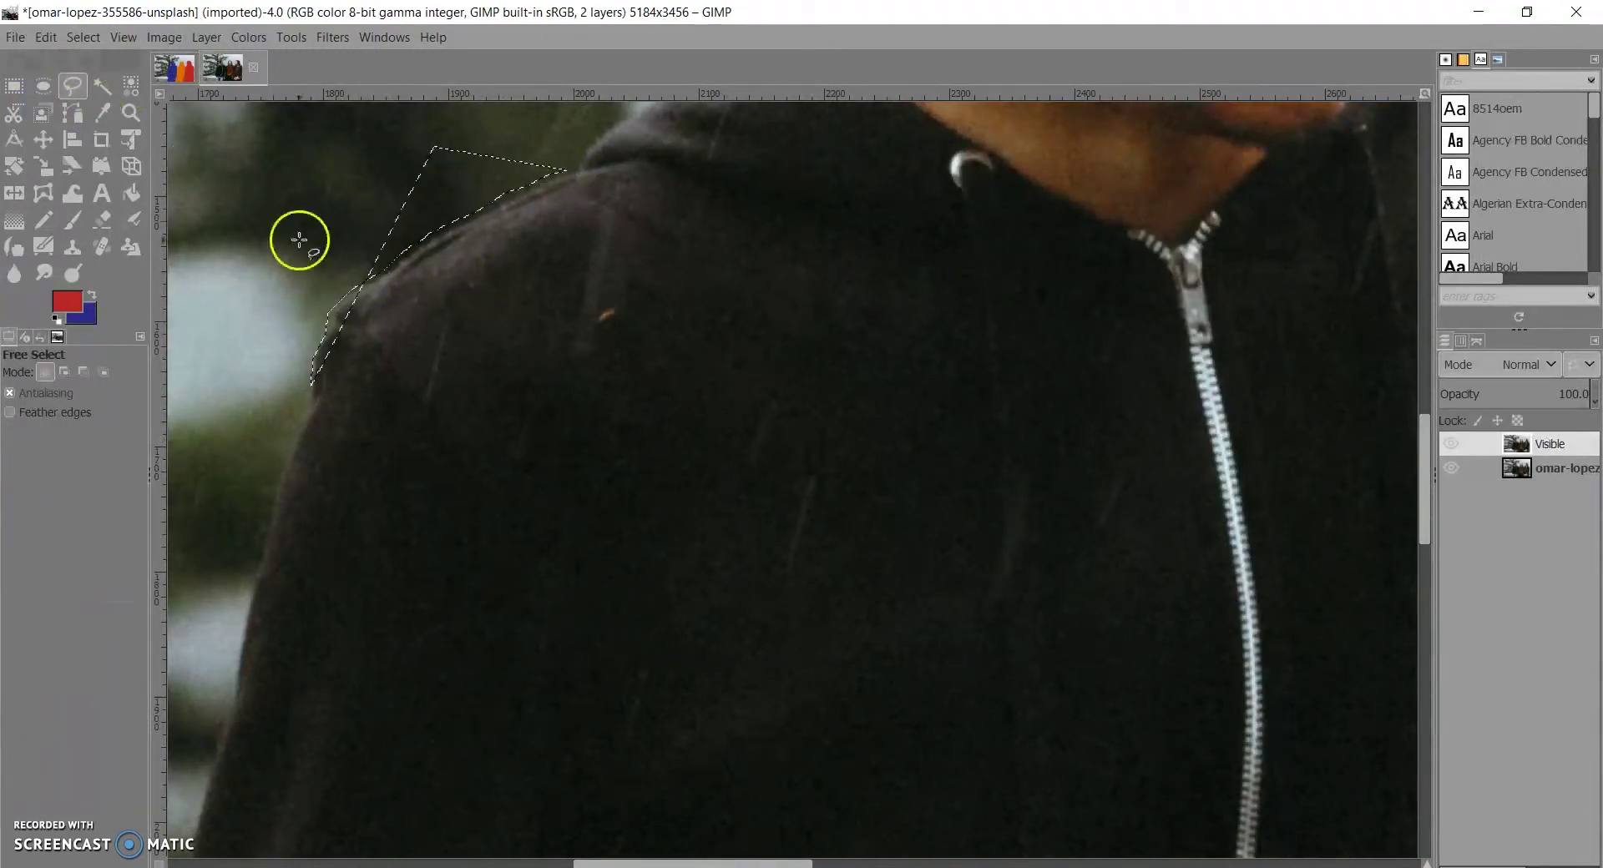
{"action": "scroll", "coordinate": [530, 347], "scroll_direction": "down", "scroll_amount": 2}
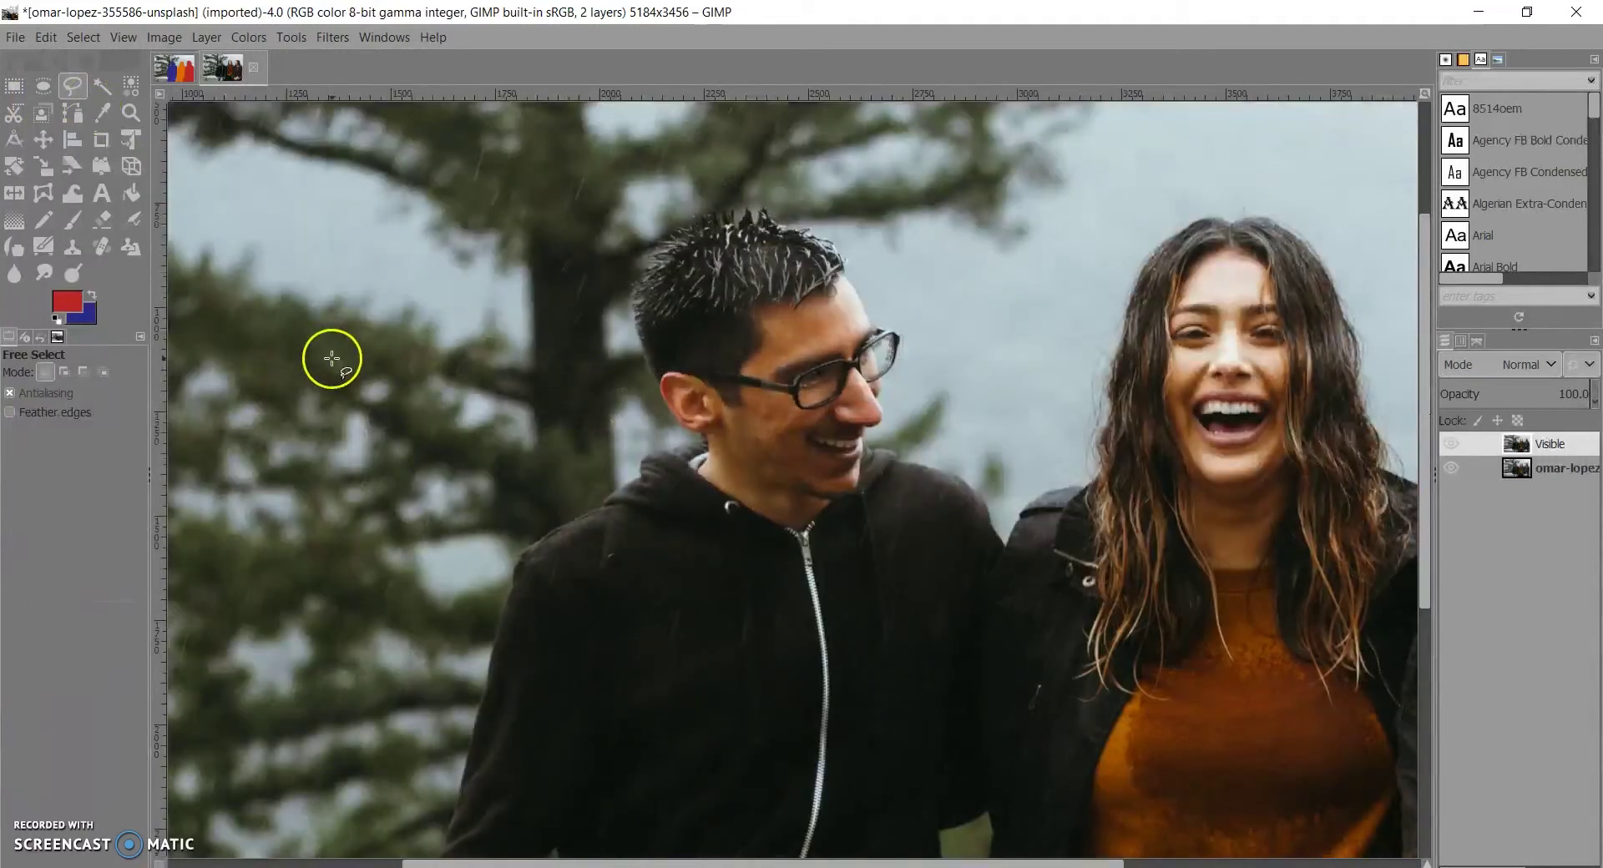
Step: Paint a red Paintbrush stroke along the outer edge of the man's upper sleeve and undo it
{"action": "scroll", "coordinate": [827, 492], "scroll_direction": "down", "scroll_amount": 2}
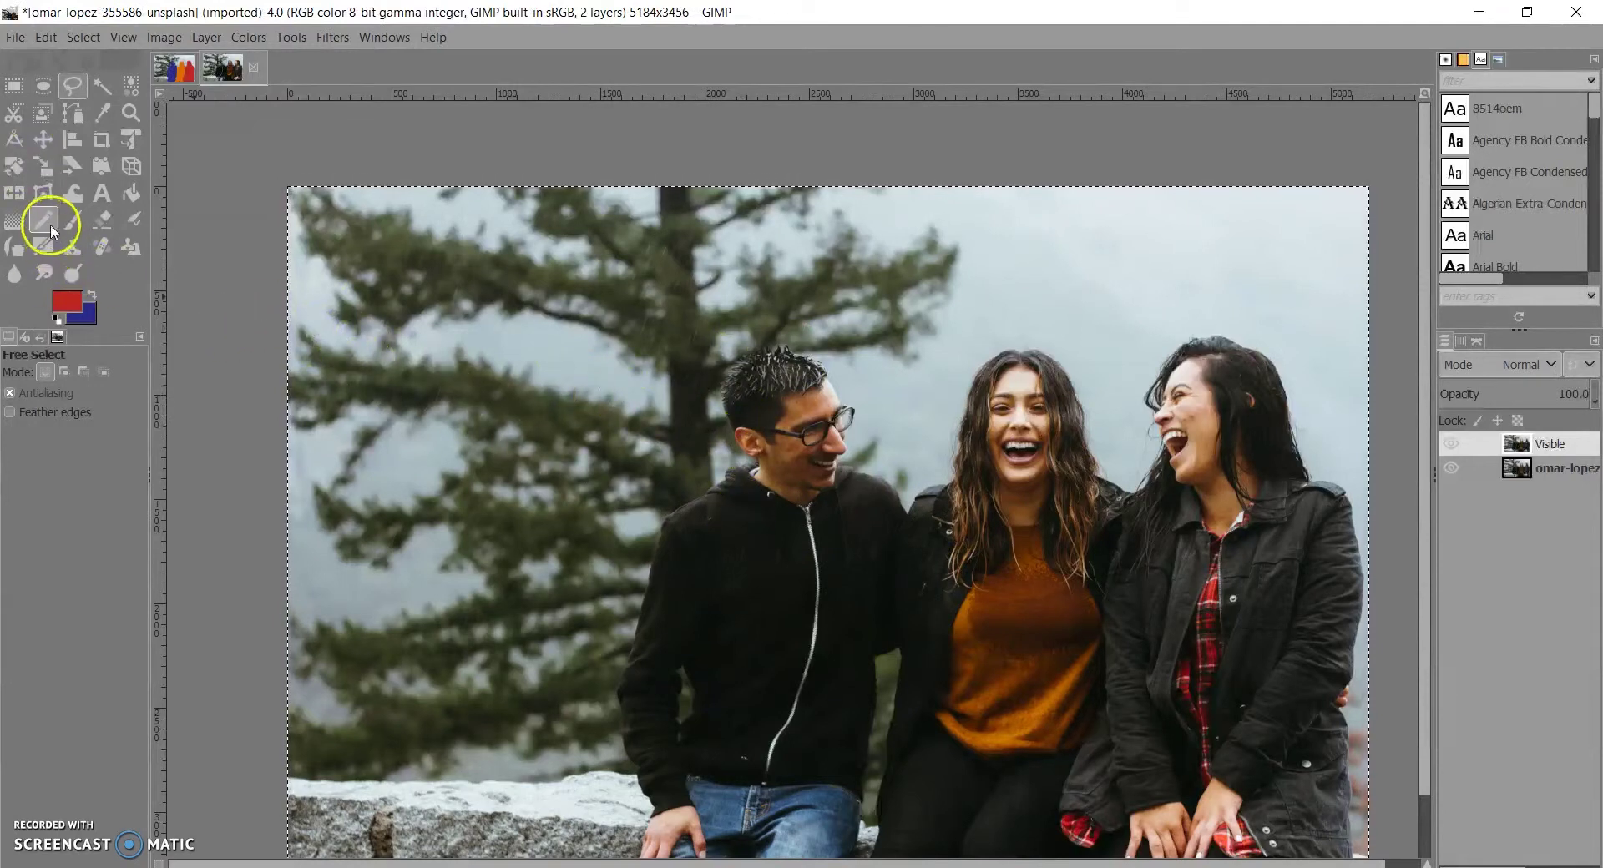
{"action": "left_click", "coordinate": [73, 219]}
{"action": "scroll", "coordinate": [679, 425], "scroll_direction": "up", "scroll_amount": 3}
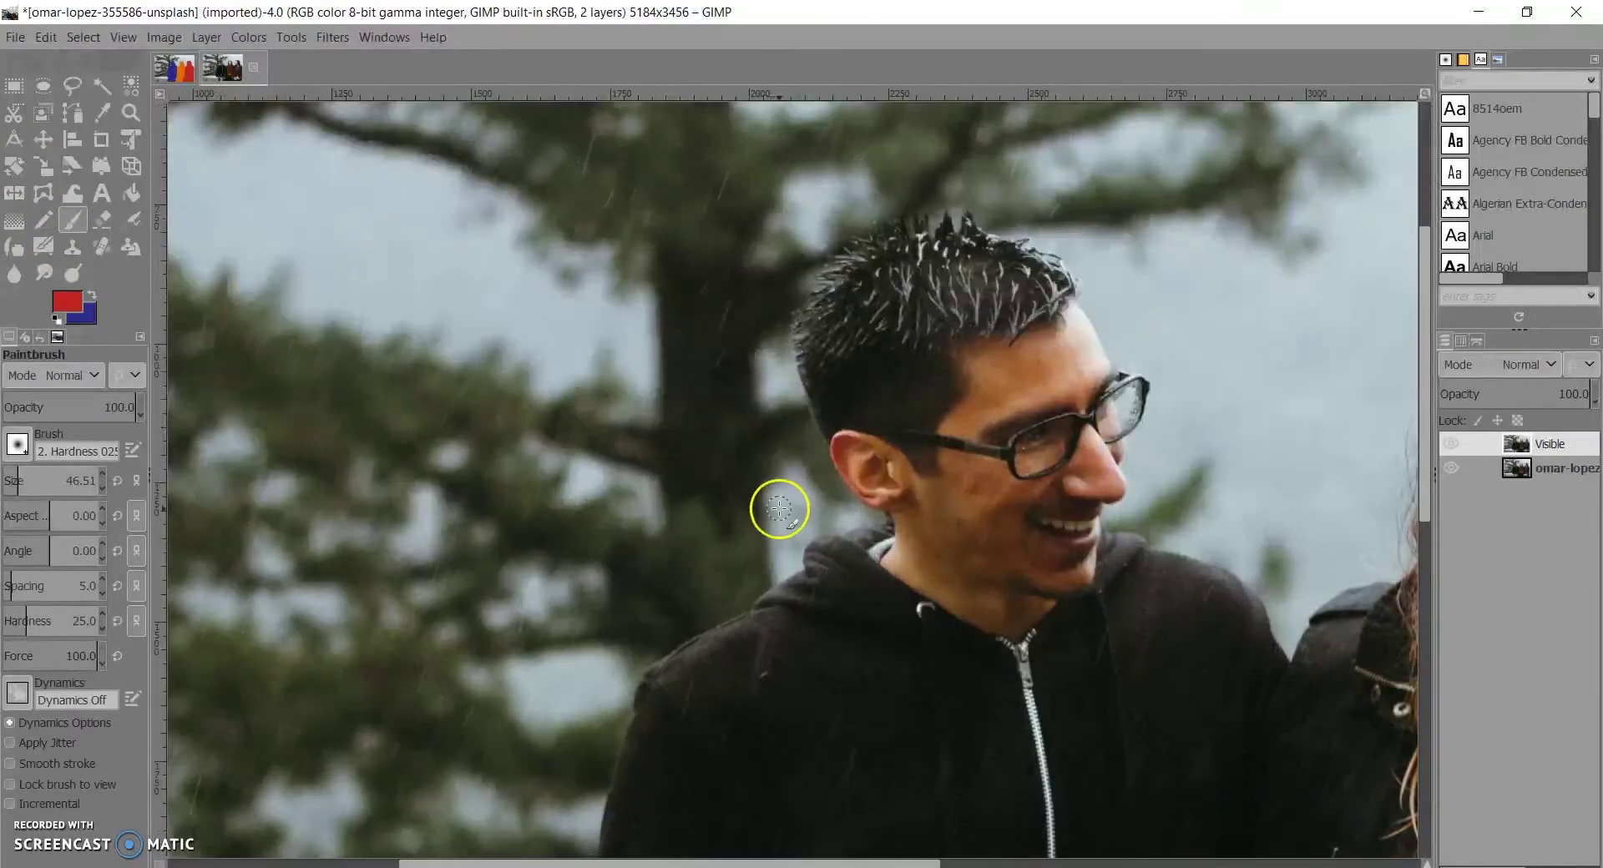
{"action": "scroll", "coordinate": [826, 495], "scroll_direction": "down", "scroll_amount": 3}
{"action": "scroll", "coordinate": [823, 491], "scroll_direction": "up", "scroll_amount": 1}
{"action": "left_click", "coordinate": [661, 305]}
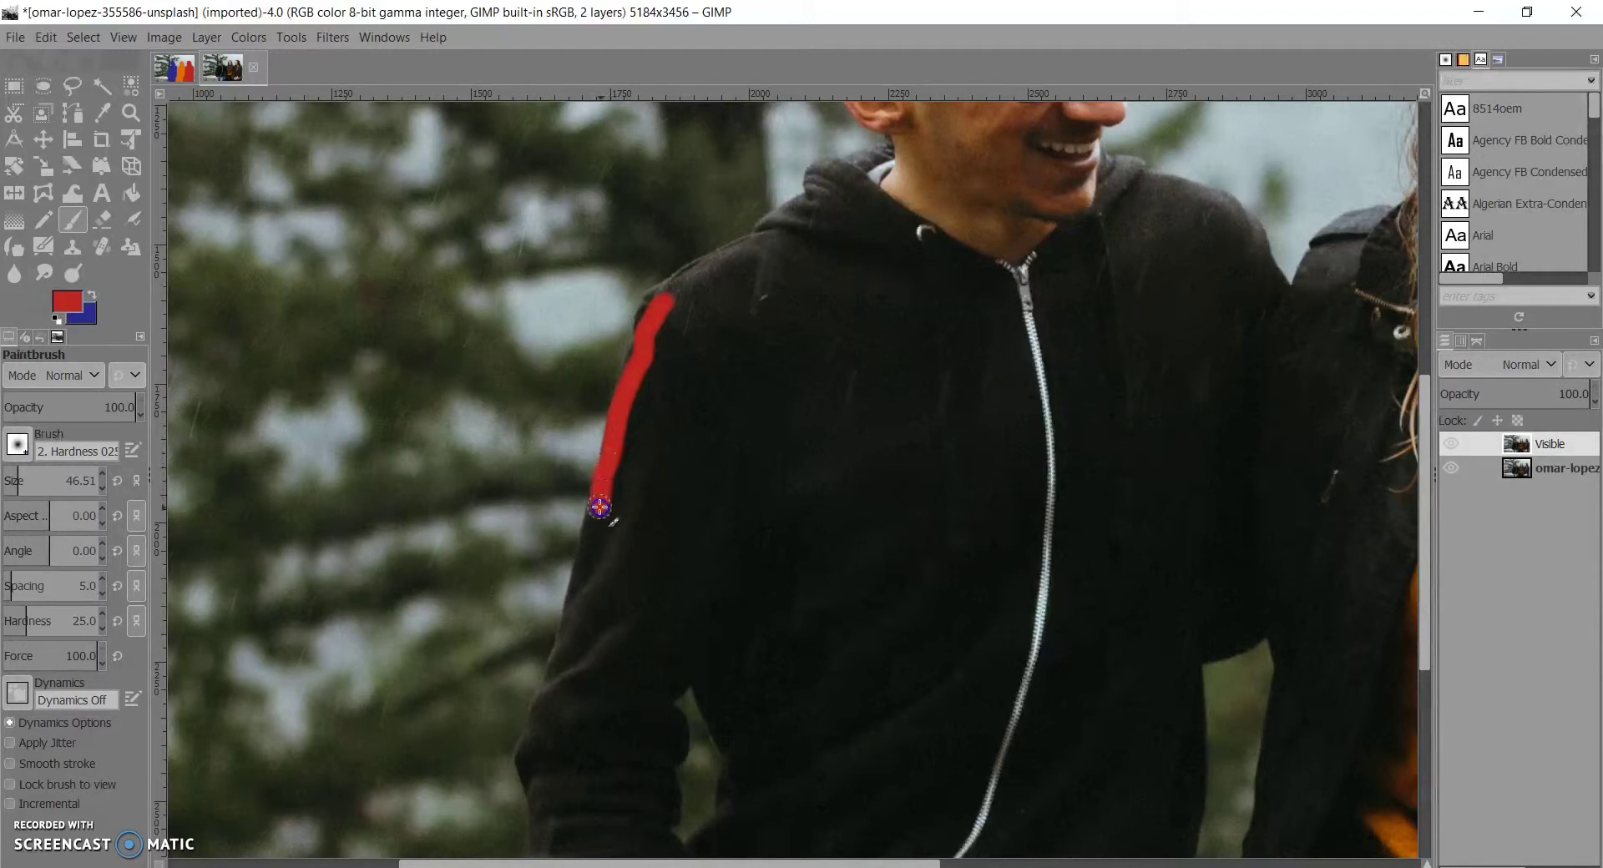
{"action": "key", "text": "ctrl+z"}
Step: Draw a roughly oval freehand selection over the tree branches beside the man
{"action": "scroll", "coordinate": [616, 590], "scroll_direction": "up", "scroll_amount": 5}
{"action": "scroll", "coordinate": [827, 490], "scroll_direction": "down", "scroll_amount": 3}
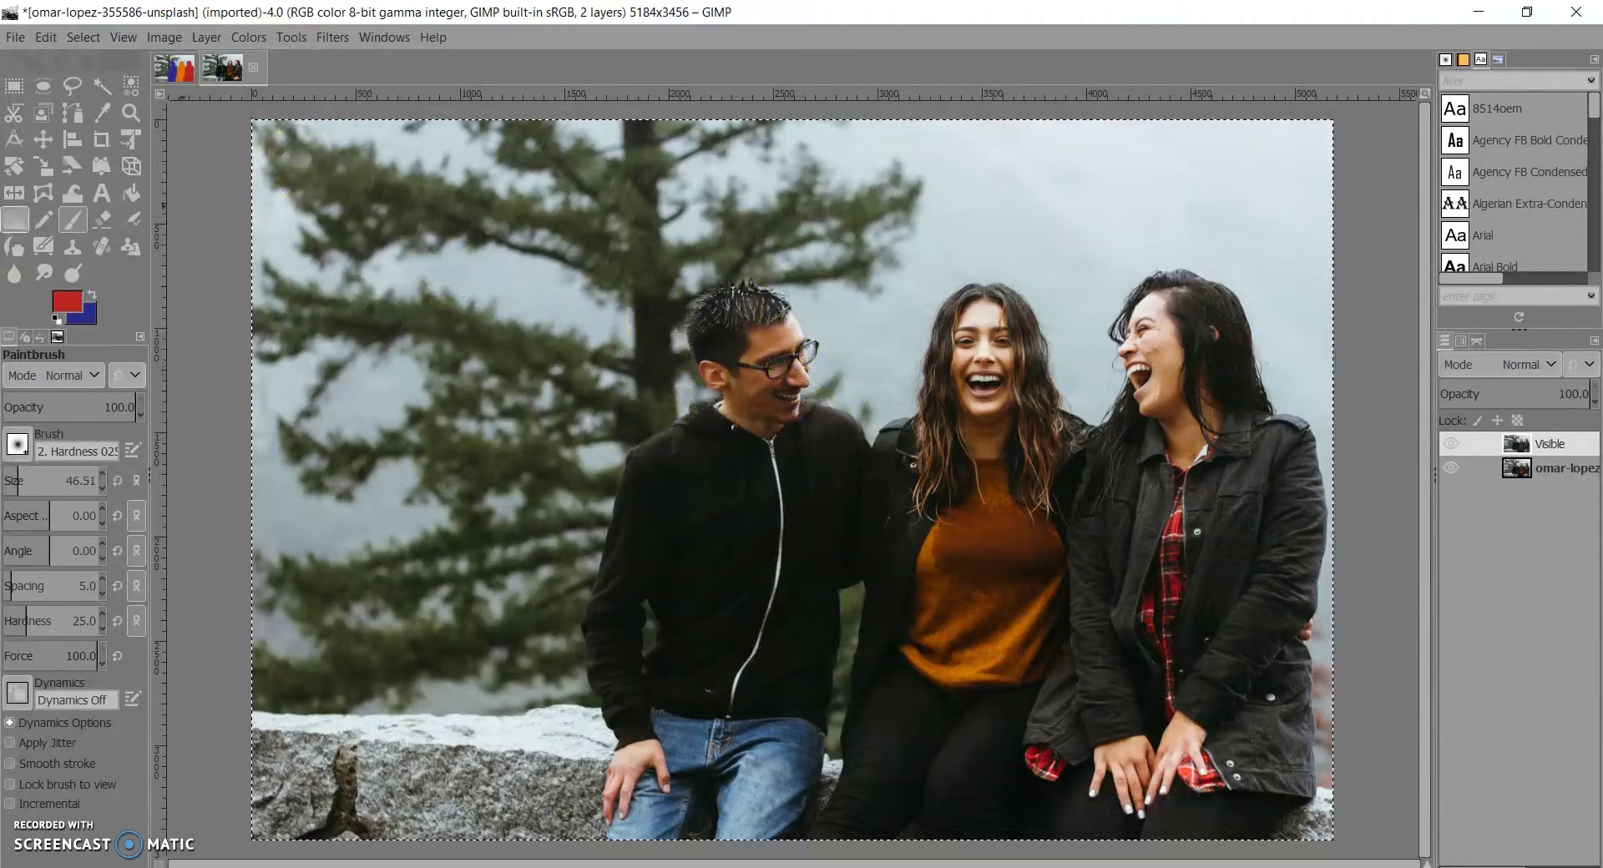
{"action": "left_click", "coordinate": [100, 84]}
{"action": "left_click", "coordinate": [73, 85]}
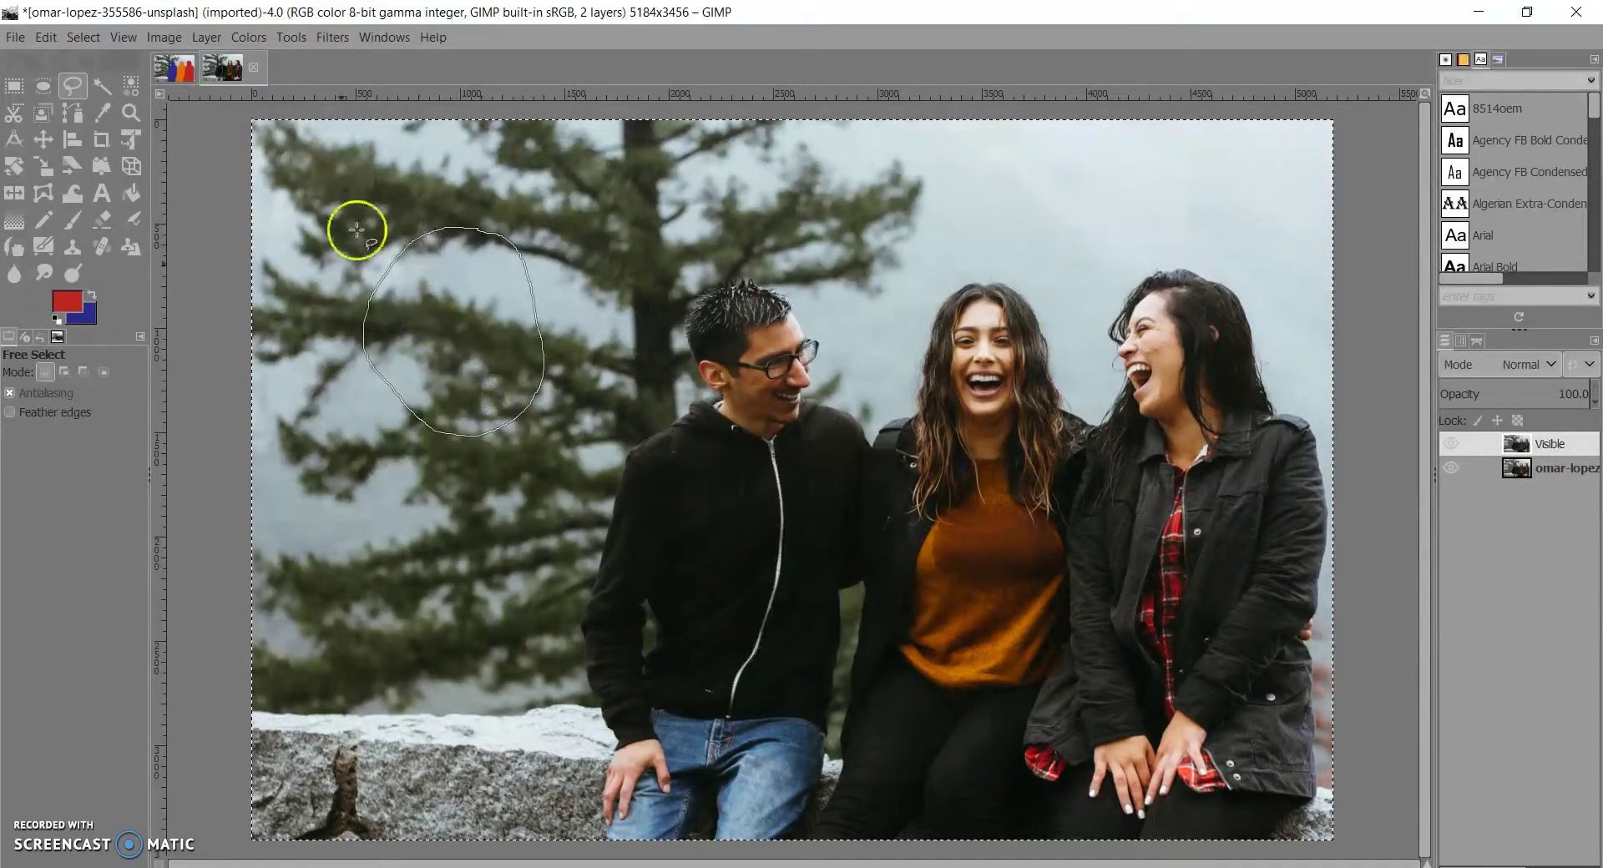
Step: Paint red Paintbrush strokes inside the oval selection, and remove both the strokes and the selection
{"action": "left_click", "coordinate": [72, 219]}
{"action": "mouse_move", "coordinate": [362, 359]}
{"action": "left_mouse_down"}
{"action": "mouse_move", "coordinate": [396, 285]}
{"action": "mouse_move", "coordinate": [434, 263]}
{"action": "mouse_move", "coordinate": [374, 347]}
{"action": "mouse_move", "coordinate": [407, 363]}
{"action": "left_mouse_up"}
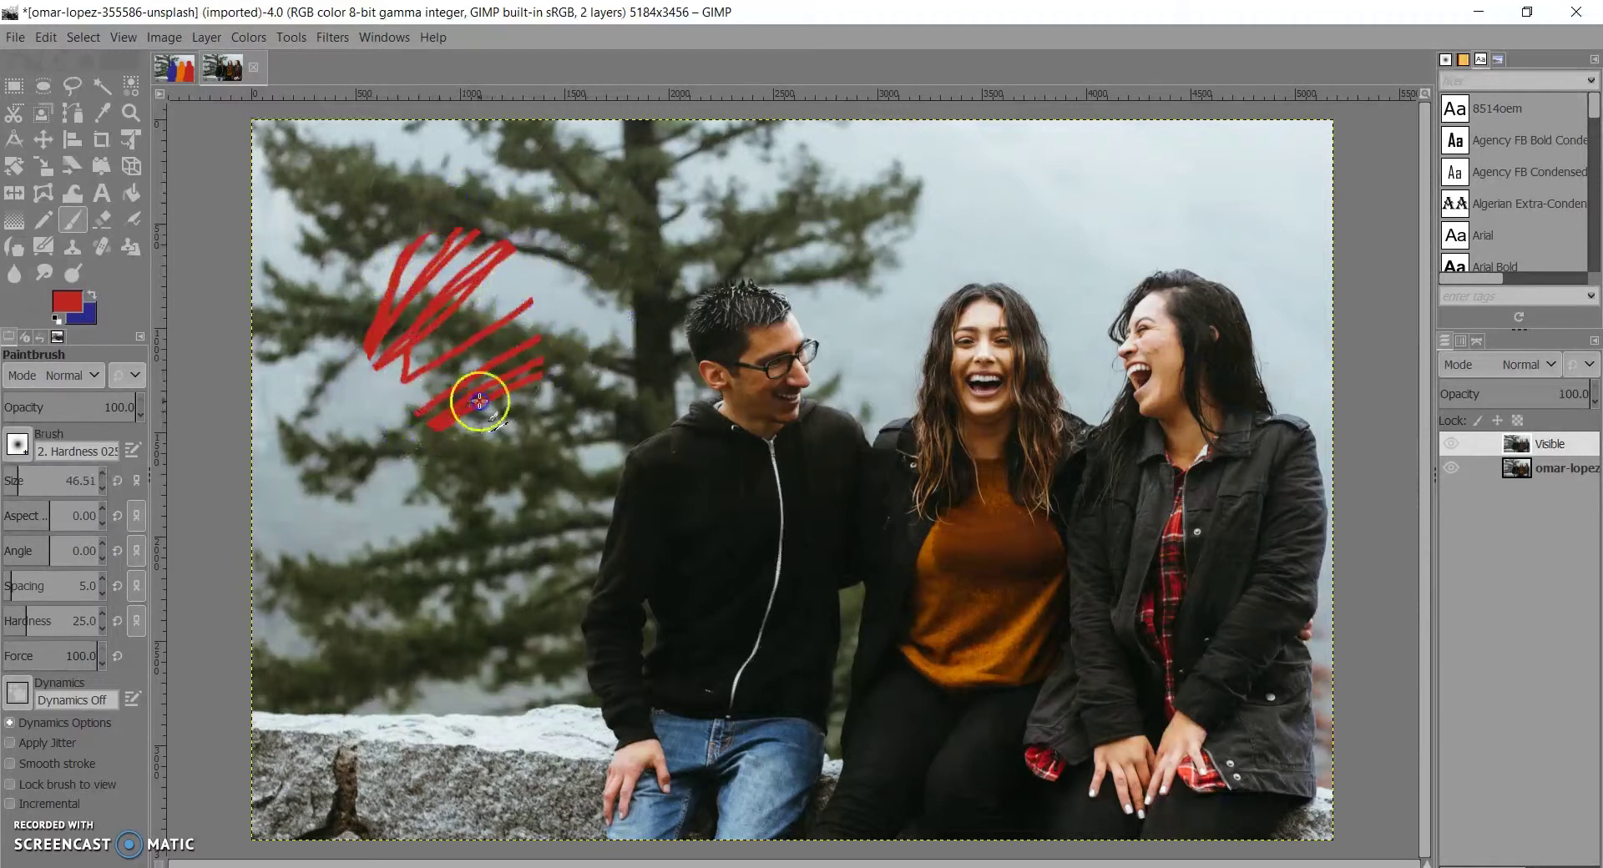
{"action": "mouse_move", "coordinate": [476, 435]}
{"action": "left_mouse_down"}
{"action": "mouse_move", "coordinate": [451, 431]}
{"action": "mouse_move", "coordinate": [473, 401]}
{"action": "mouse_move", "coordinate": [394, 401]}
{"action": "mouse_move", "coordinate": [539, 322]}
{"action": "left_mouse_up"}
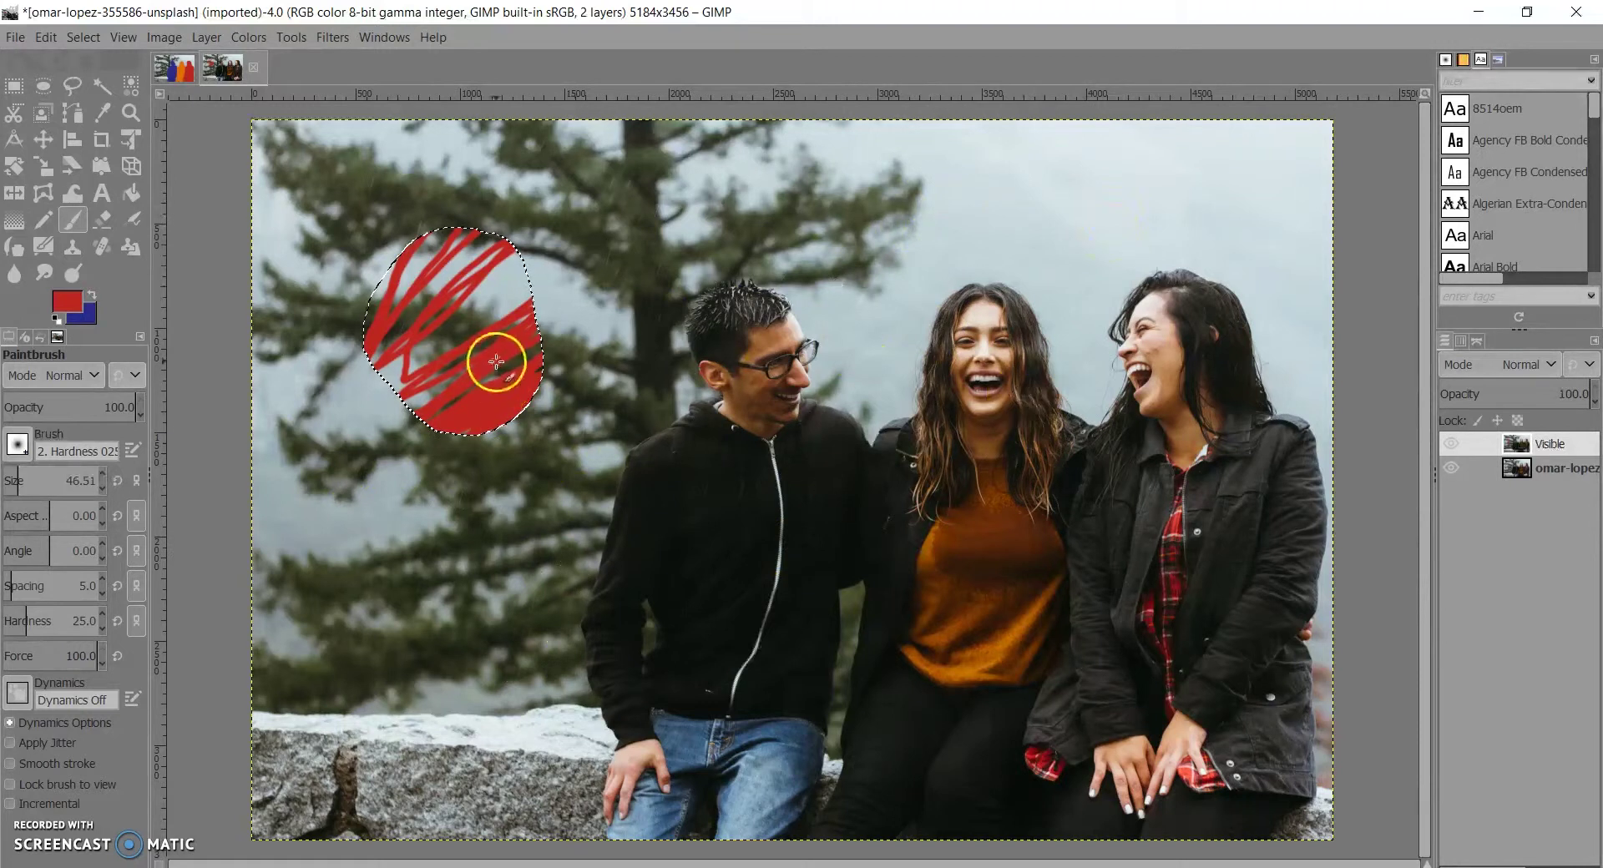
{"action": "key", "text": "Delete"}
{"action": "key", "text": "ctrl+shift+a"}
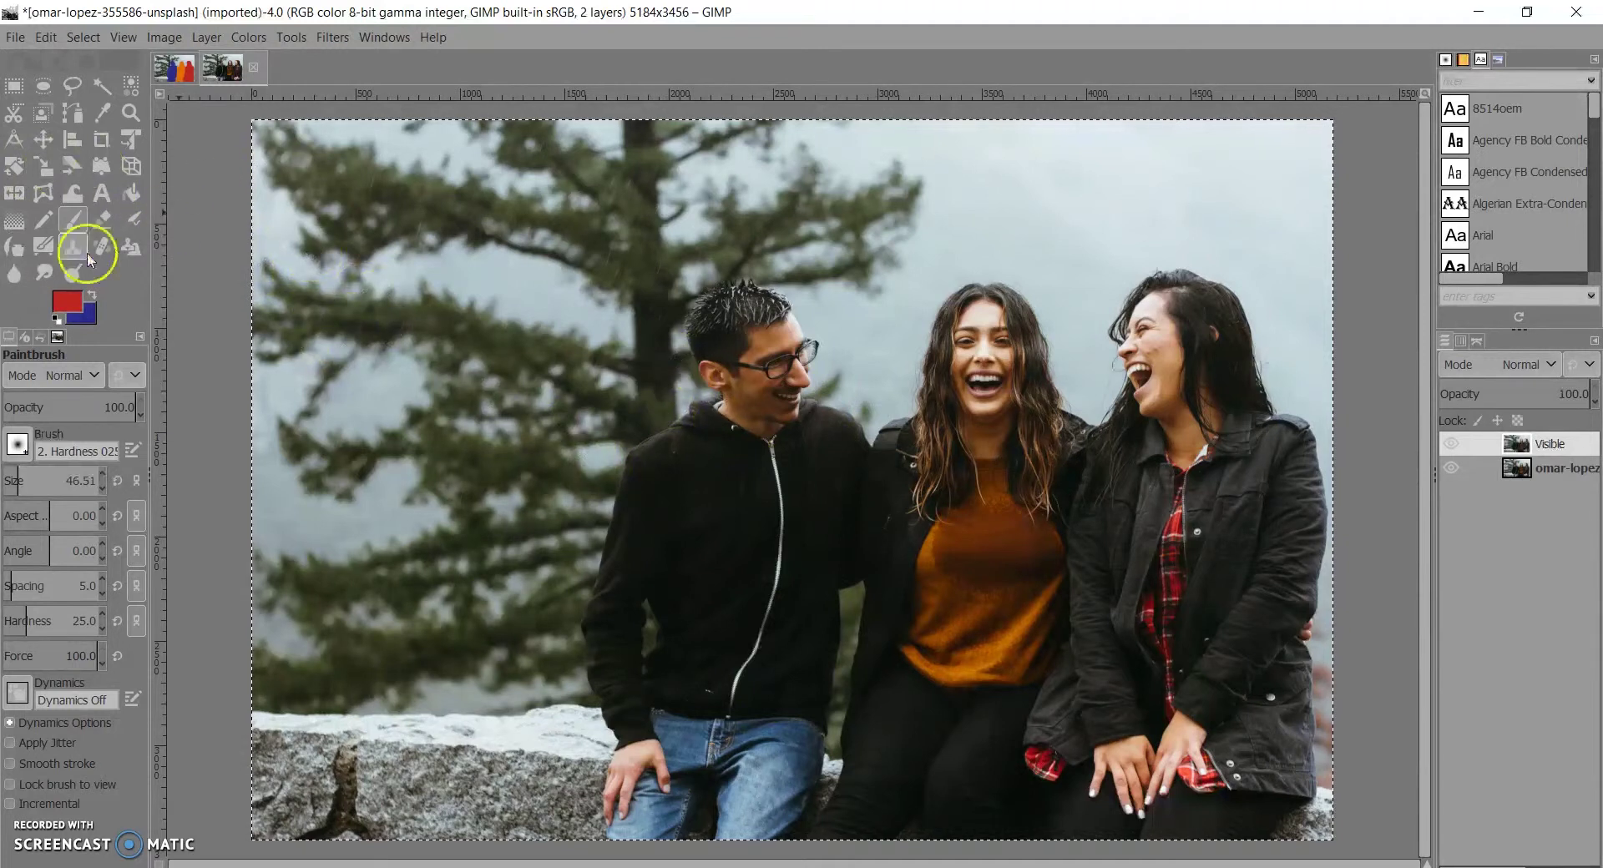
Step: Start a Free Select outline beside the man's hood and trace it over his shoulder and down the outer sleeve to the elbow
{"action": "left_click", "coordinate": [74, 84]}
{"action": "scroll", "coordinate": [580, 432], "scroll_direction": "up", "scroll_amount": 1}
{"action": "scroll", "coordinate": [729, 475], "scroll_direction": "down", "scroll_amount": 2}
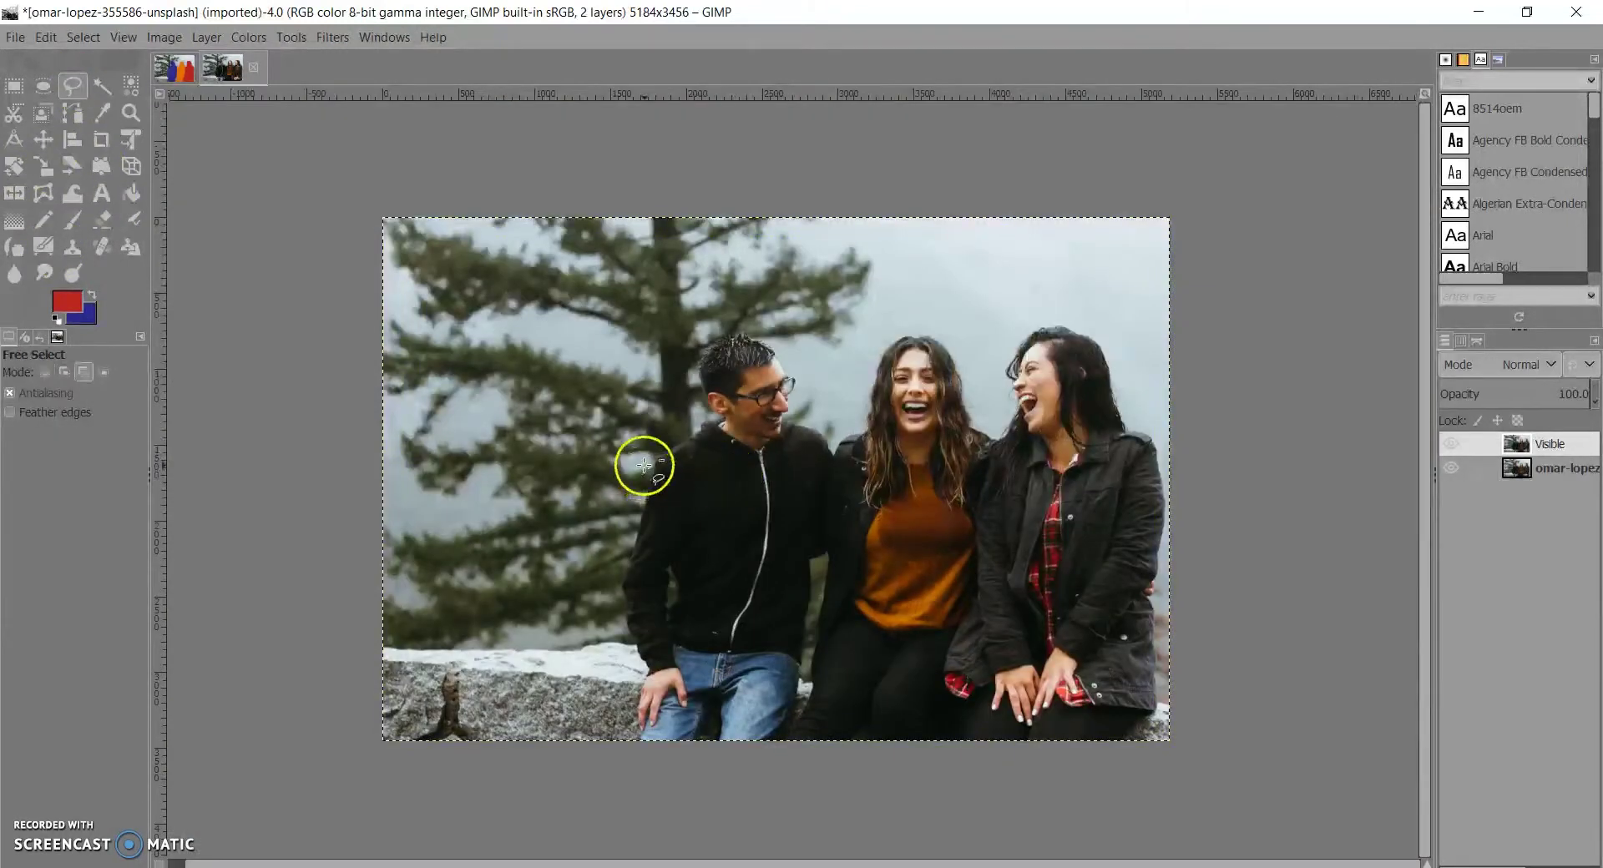
{"action": "scroll", "coordinate": [644, 464], "scroll_direction": "up", "scroll_amount": 4}
{"action": "scroll", "coordinate": [821, 350], "scroll_direction": "down", "scroll_amount": 3}
{"action": "scroll", "coordinate": [822, 348], "scroll_direction": "up", "scroll_amount": 3}
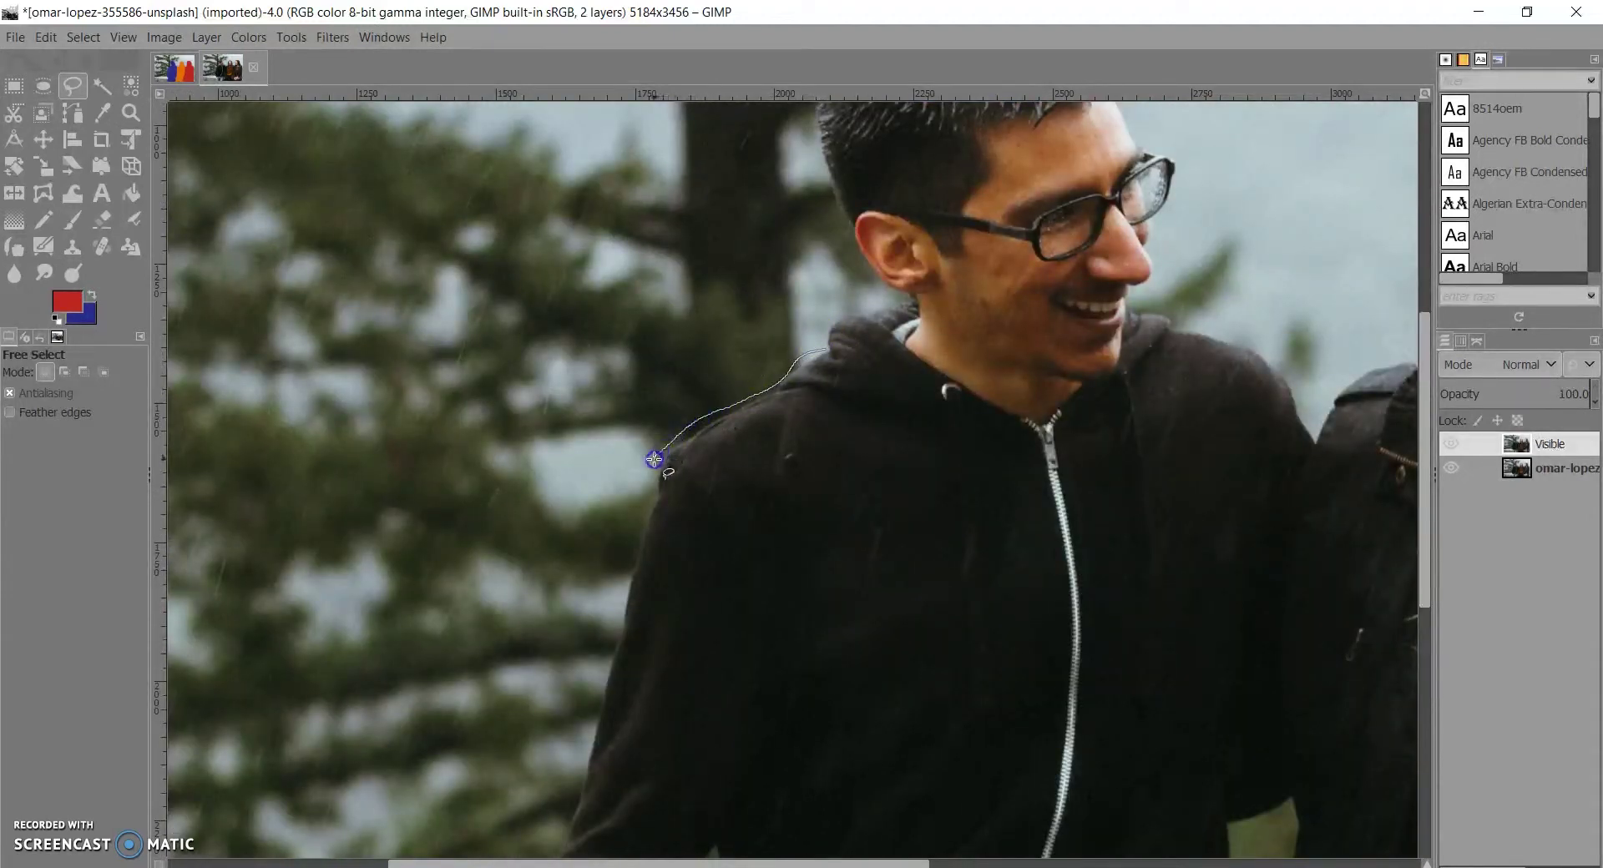
{"action": "scroll", "coordinate": [626, 560], "scroll_direction": "down", "scroll_amount": 5}
{"action": "left_click", "coordinate": [619, 225]}
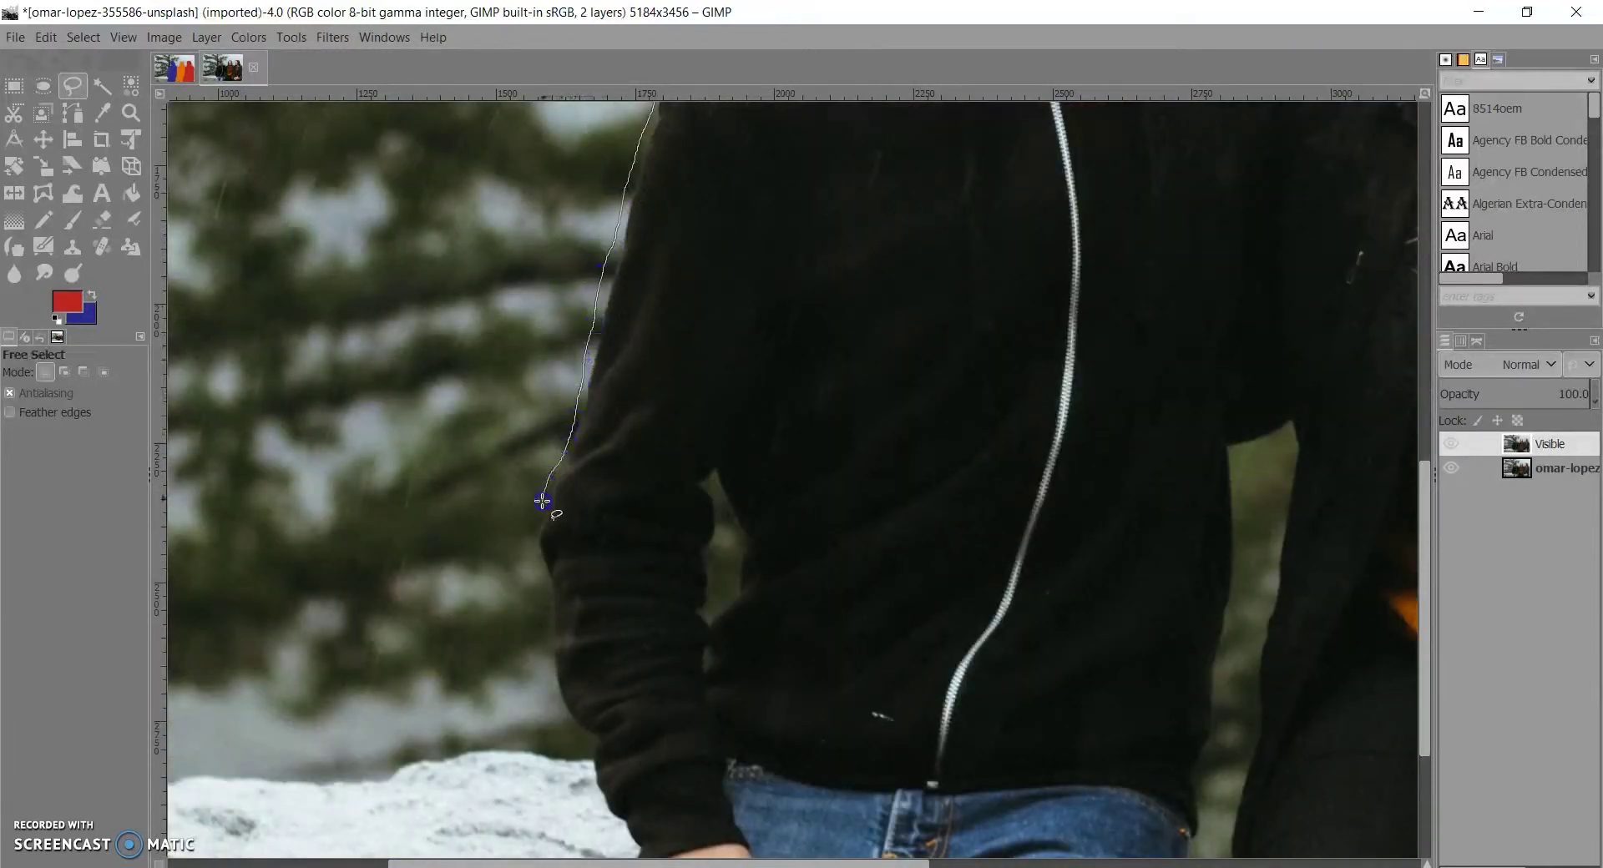
Step: Continue the outline down the forearm, around the hand and both legs along the image edge, and up to the hoodie's hem
{"action": "scroll", "coordinate": [537, 486], "scroll_direction": "down", "scroll_amount": 2}
{"action": "left_click_drag", "start_coordinate": [532, 357], "coordinate": [549, 457]}
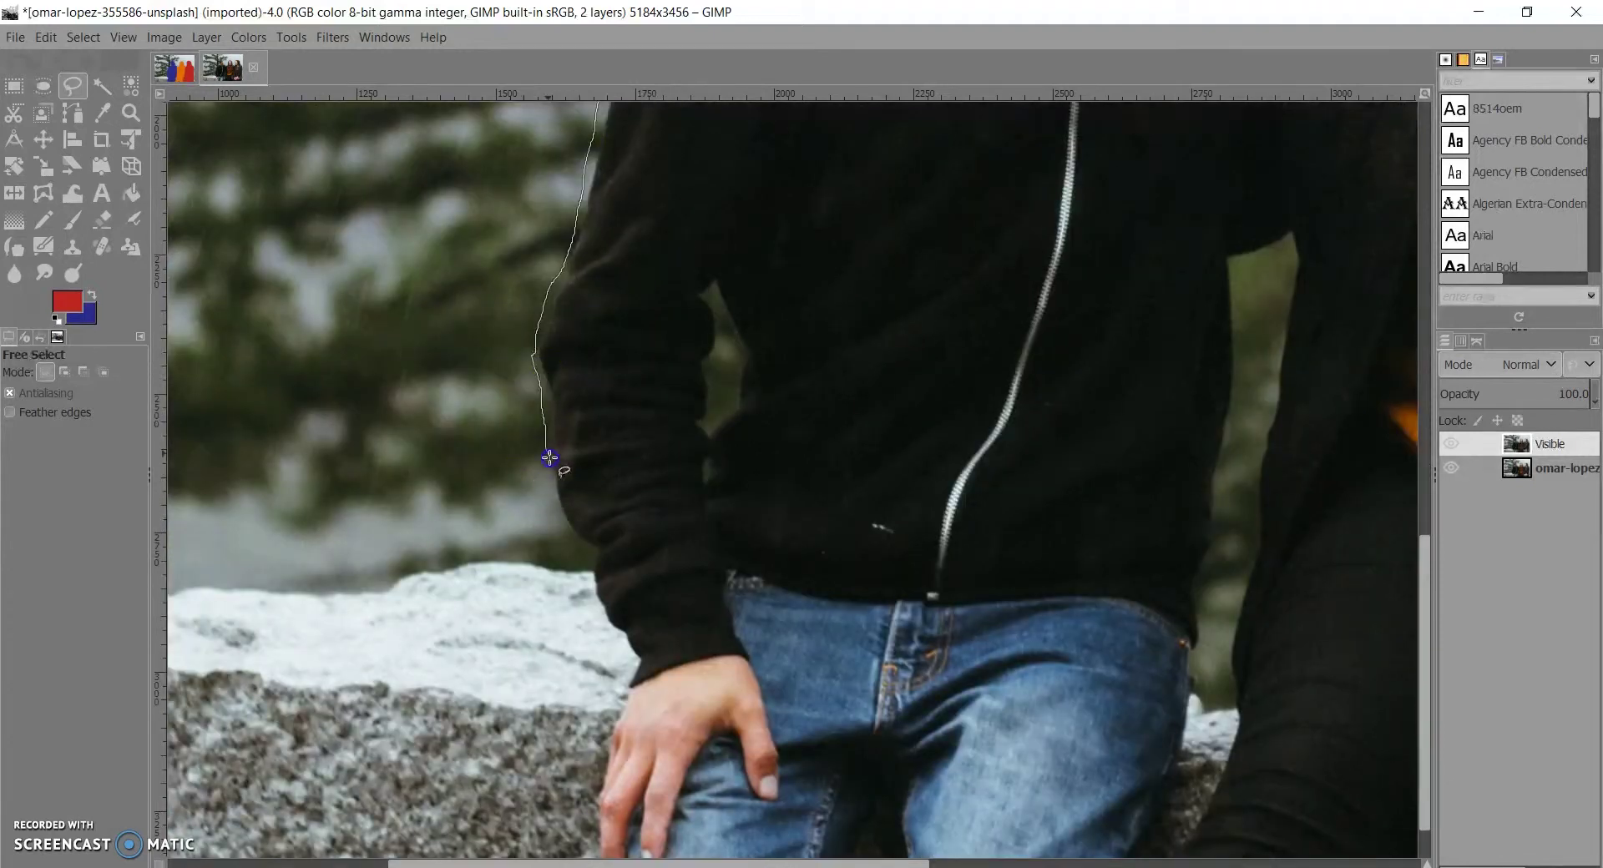
{"action": "scroll", "coordinate": [618, 642], "scroll_direction": "down", "scroll_amount": 1}
{"action": "left_click_drag", "start_coordinate": [618, 641], "coordinate": [618, 624]}
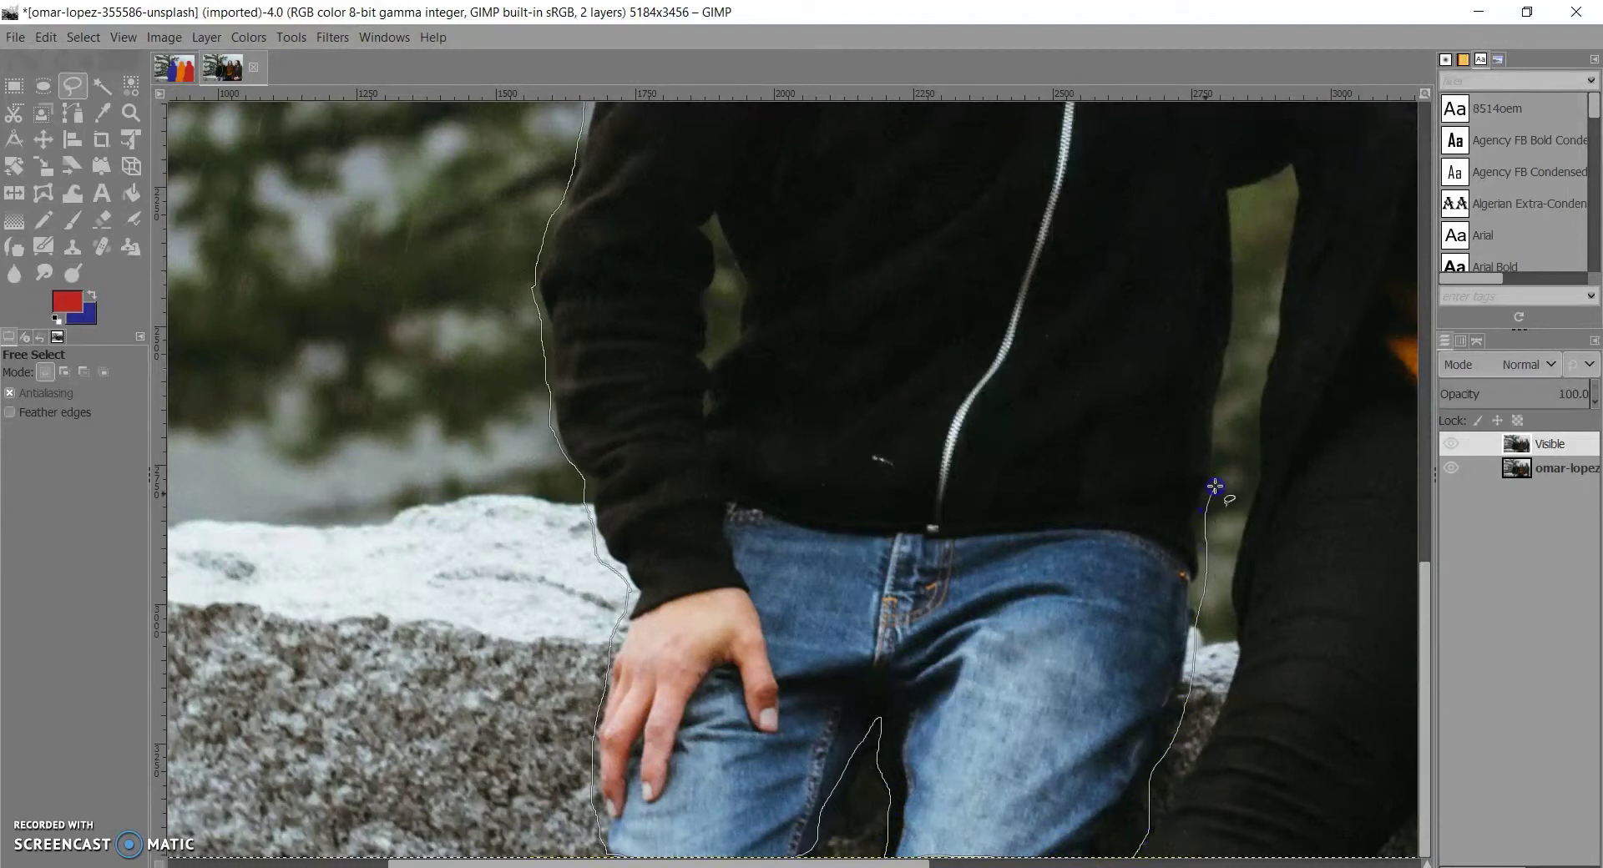
Step: Trace up the hoodie's side, under the arm, and along the border with the woman's jacket to the gap between their shoulders
{"action": "scroll", "coordinate": [1215, 486], "scroll_direction": "up", "scroll_amount": 2}
{"action": "left_click_drag", "start_coordinate": [1215, 487], "coordinate": [1212, 582]}
{"action": "scroll", "coordinate": [1229, 381], "scroll_direction": "up", "scroll_amount": 1}
{"action": "mouse_move", "coordinate": [1235, 432]}
{"action": "left_mouse_down"}
{"action": "mouse_move", "coordinate": [1231, 382]}
{"action": "mouse_move", "coordinate": [1274, 325]}
{"action": "left_mouse_up"}
{"action": "scroll", "coordinate": [1275, 336], "scroll_direction": "down", "scroll_amount": 2}
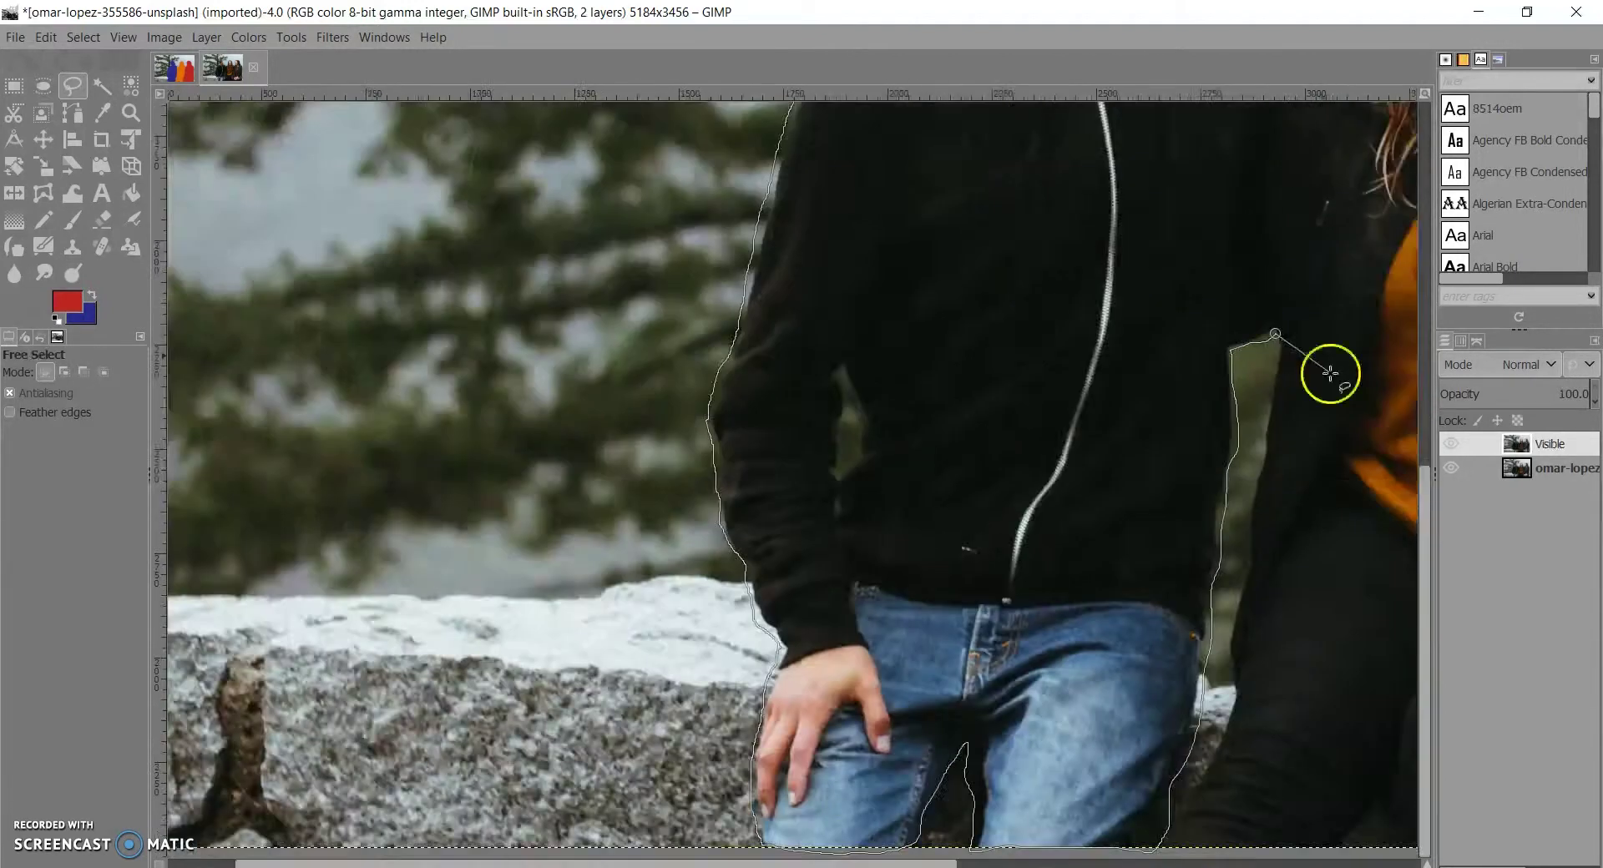
{"action": "left_click_drag", "start_coordinate": [1331, 372], "coordinate": [1018, 743]}
{"action": "left_click_drag", "start_coordinate": [964, 711], "coordinate": [969, 668]}
{"action": "scroll", "coordinate": [954, 424], "scroll_direction": "up", "scroll_amount": 4}
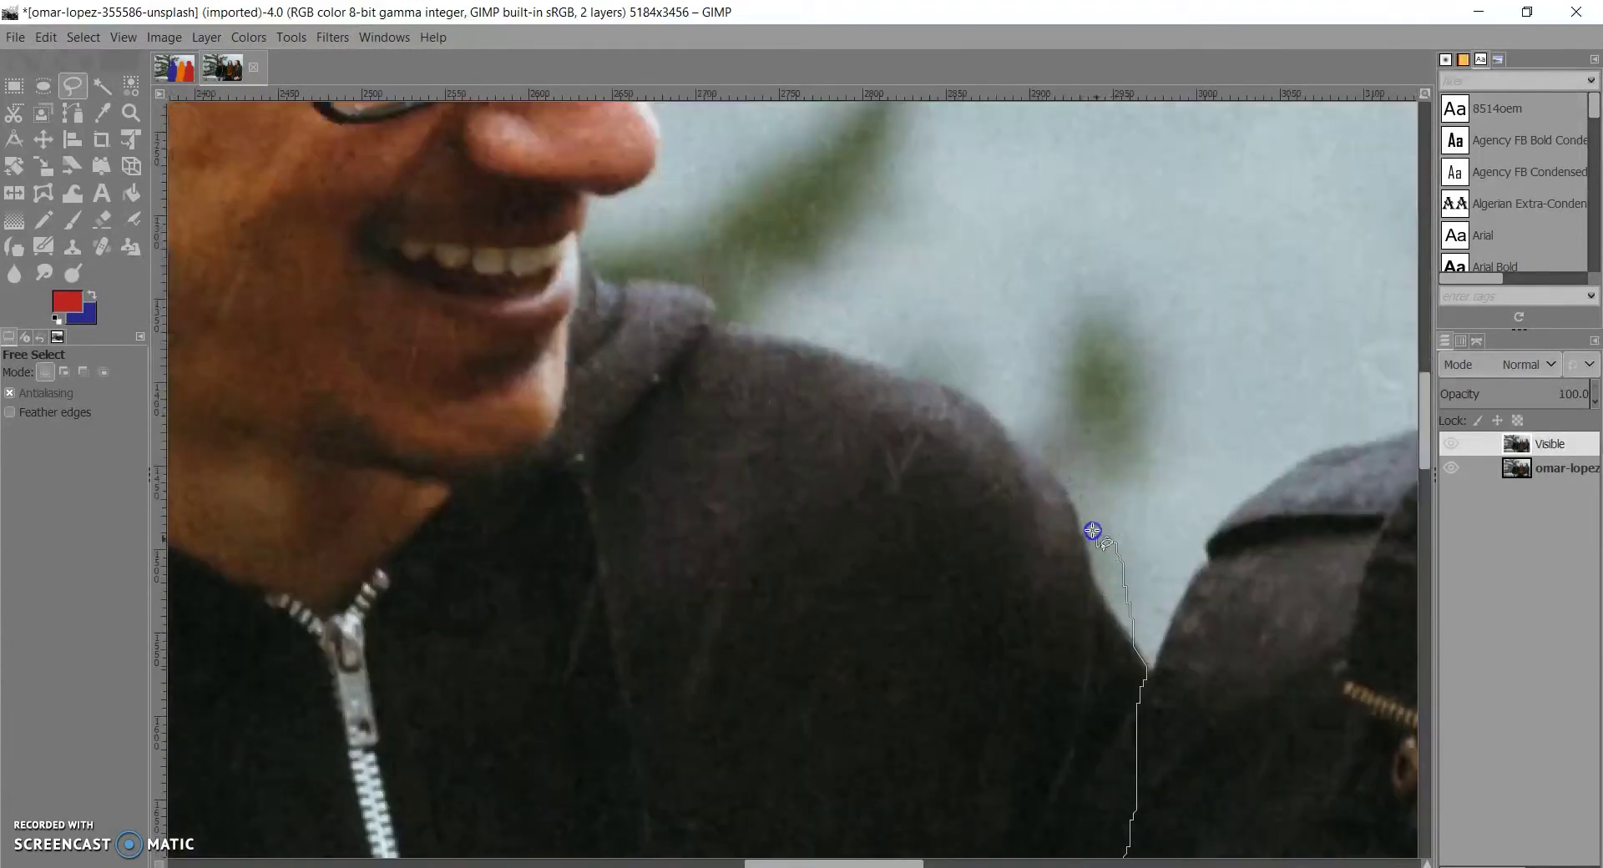
Step: Trace the outline over the man's shoulder and hood, then up his face profile around the nose to the far cheek
{"action": "scroll", "coordinate": [618, 280], "scroll_direction": "up", "scroll_amount": 4}
{"action": "mouse_move", "coordinate": [570, 382]}
{"action": "left_mouse_down"}
{"action": "mouse_move", "coordinate": [714, 373]}
{"action": "mouse_move", "coordinate": [804, 303]}
{"action": "left_mouse_up"}
{"action": "scroll", "coordinate": [804, 303], "scroll_direction": "up", "scroll_amount": 1}
{"action": "left_click_drag", "start_coordinate": [857, 442], "coordinate": [866, 385]}
{"action": "left_click_drag", "start_coordinate": [861, 284], "coordinate": [783, 175]}
{"action": "scroll", "coordinate": [783, 177], "scroll_direction": "up", "scroll_amount": 2}
{"action": "left_click_drag", "start_coordinate": [743, 492], "coordinate": [782, 423]}
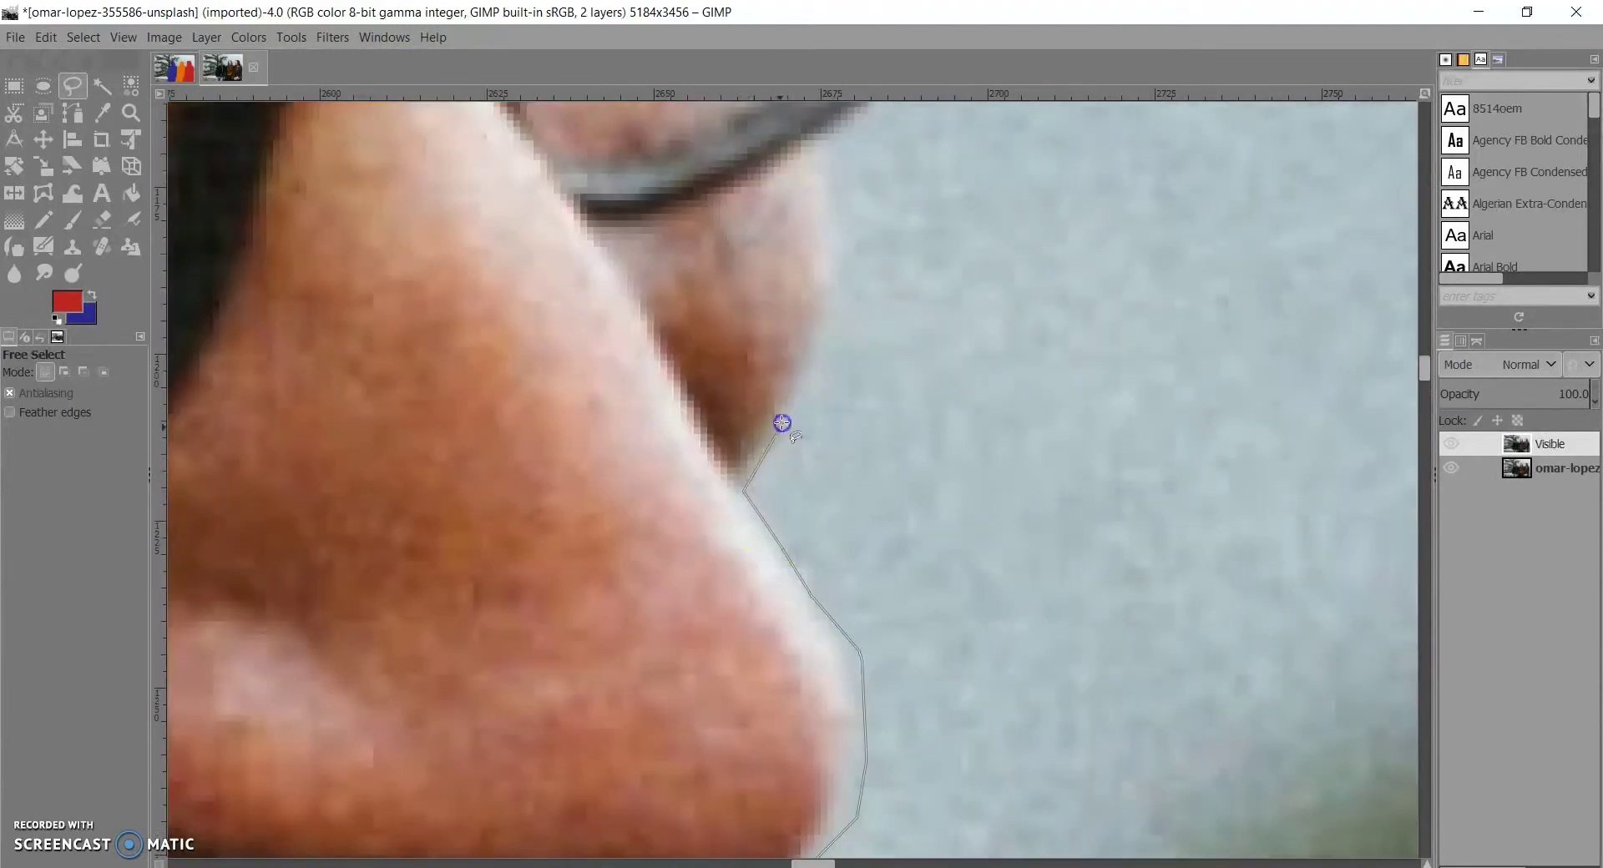
Step: Extend the outline around the far cheek and along the outer rim of the glasses to their upper corner
{"action": "scroll", "coordinate": [825, 146], "scroll_direction": "up", "scroll_amount": 1}
{"action": "scroll", "coordinate": [877, 407], "scroll_direction": "down", "scroll_amount": 2}
{"action": "left_click", "coordinate": [890, 342]}
{"action": "left_click", "coordinate": [922, 309]}
{"action": "left_click", "coordinate": [948, 266]}
{"action": "scroll", "coordinate": [949, 266], "scroll_direction": "up", "scroll_amount": 1}
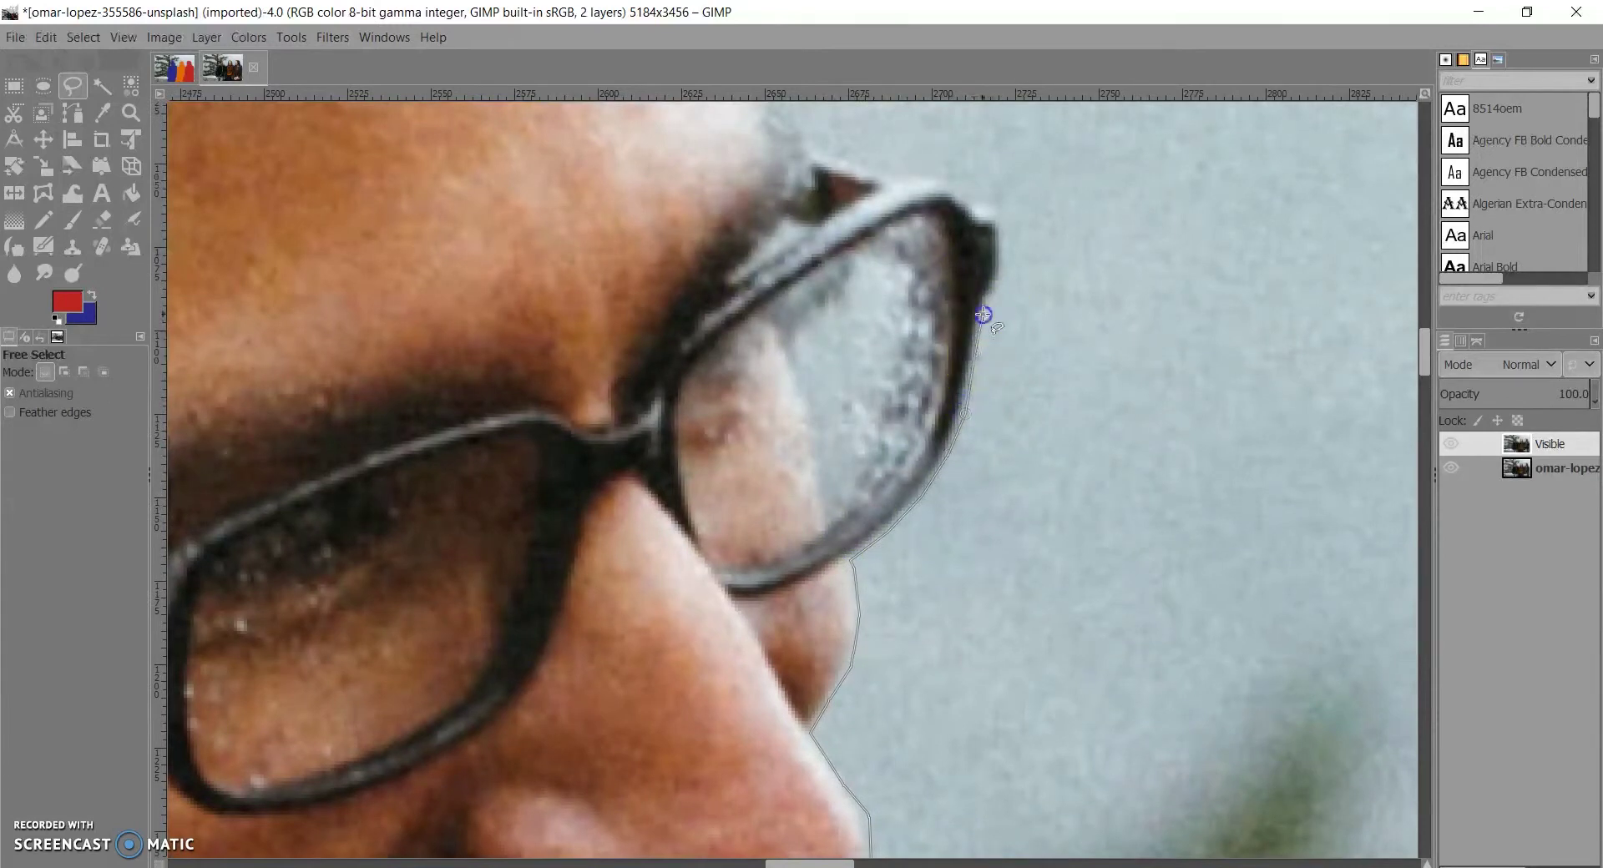
{"action": "left_click", "coordinate": [975, 207]}
Step: Place outline points along the top of the glasses frame back to the man's brow
{"action": "scroll", "coordinate": [975, 207], "scroll_direction": "up", "scroll_amount": 3}
{"action": "left_click", "coordinate": [930, 317]}
{"action": "left_click", "coordinate": [799, 308]}
{"action": "left_click", "coordinate": [729, 283]}
{"action": "left_click", "coordinate": [670, 254]}
{"action": "scroll", "coordinate": [662, 258], "scroll_direction": "up", "scroll_amount": 2}
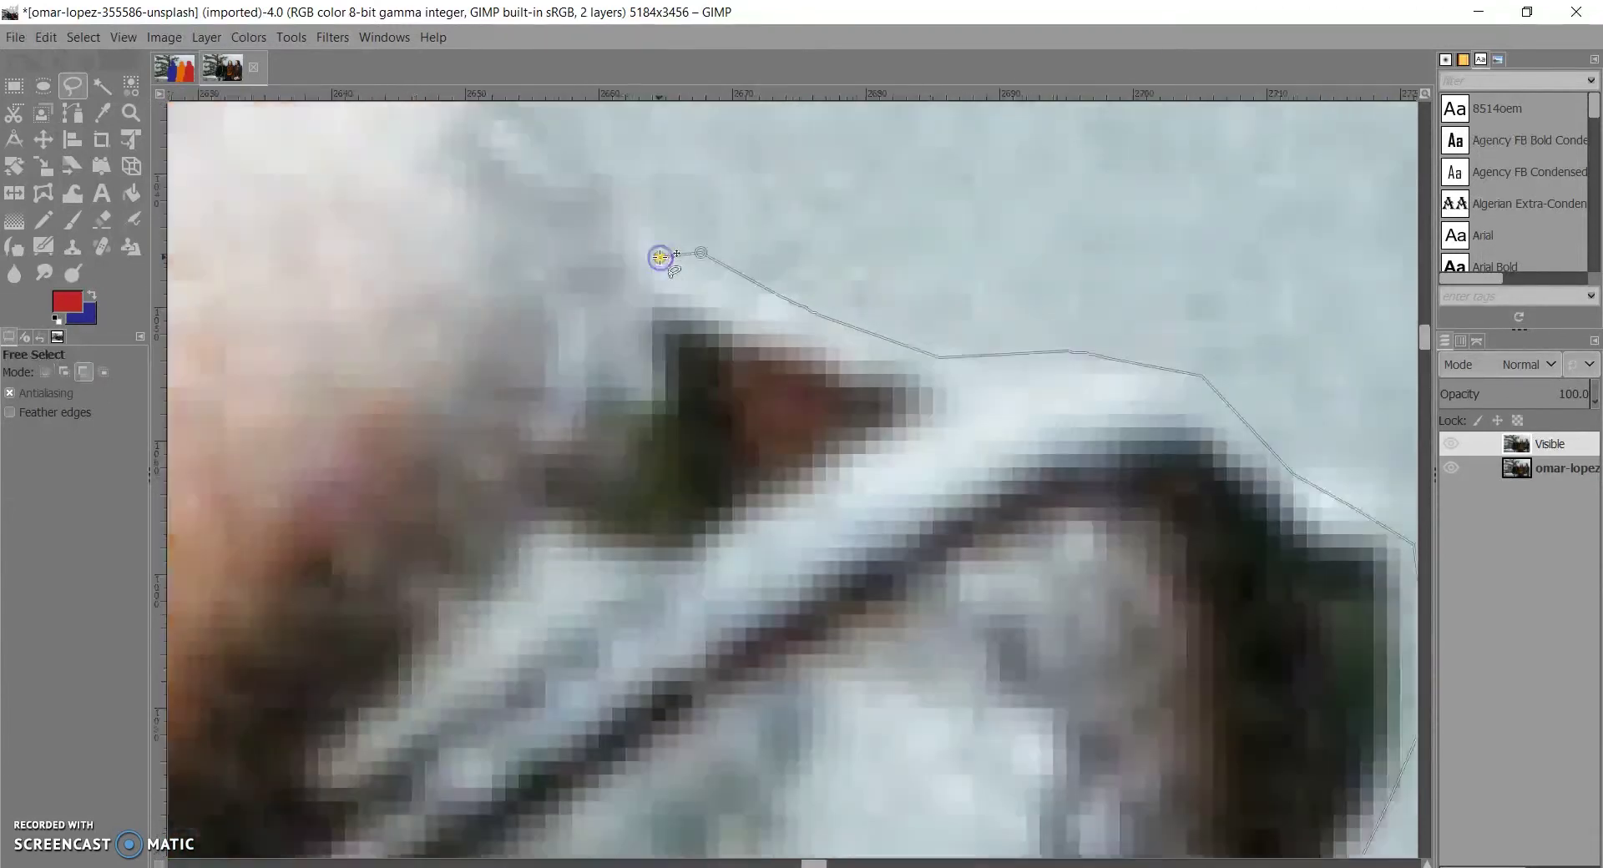
Step: Carry the outline from the brow up along the forehead to the hairline
{"action": "scroll", "coordinate": [985, 297], "scroll_direction": "down", "scroll_amount": 5}
{"action": "scroll", "coordinate": [960, 282], "scroll_direction": "up", "scroll_amount": 6}
{"action": "left_click", "coordinate": [906, 648]}
{"action": "left_click", "coordinate": [729, 314]}
{"action": "scroll", "coordinate": [708, 322], "scroll_direction": "up", "scroll_amount": 1}
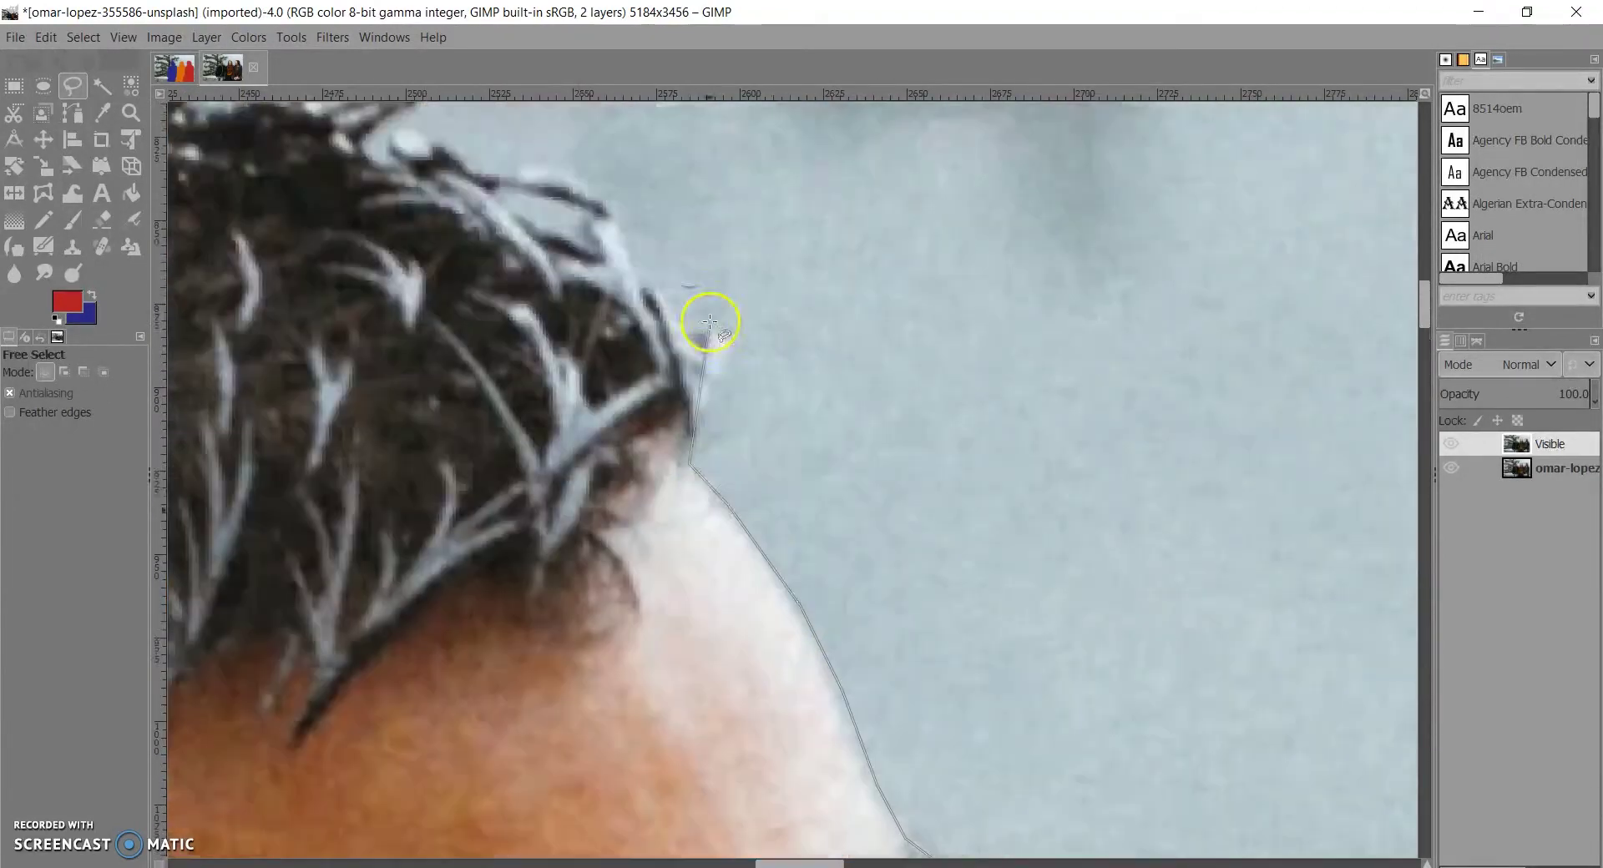
Step: Place outline points around the front tuft of the man's hair
{"action": "scroll", "coordinate": [710, 417], "scroll_direction": "down", "scroll_amount": 1}
{"action": "left_click", "coordinate": [696, 452]}
{"action": "left_click", "coordinate": [723, 347]}
{"action": "left_click", "coordinate": [685, 343]}
{"action": "left_click", "coordinate": [642, 262]}
{"action": "left_click", "coordinate": [537, 222]}
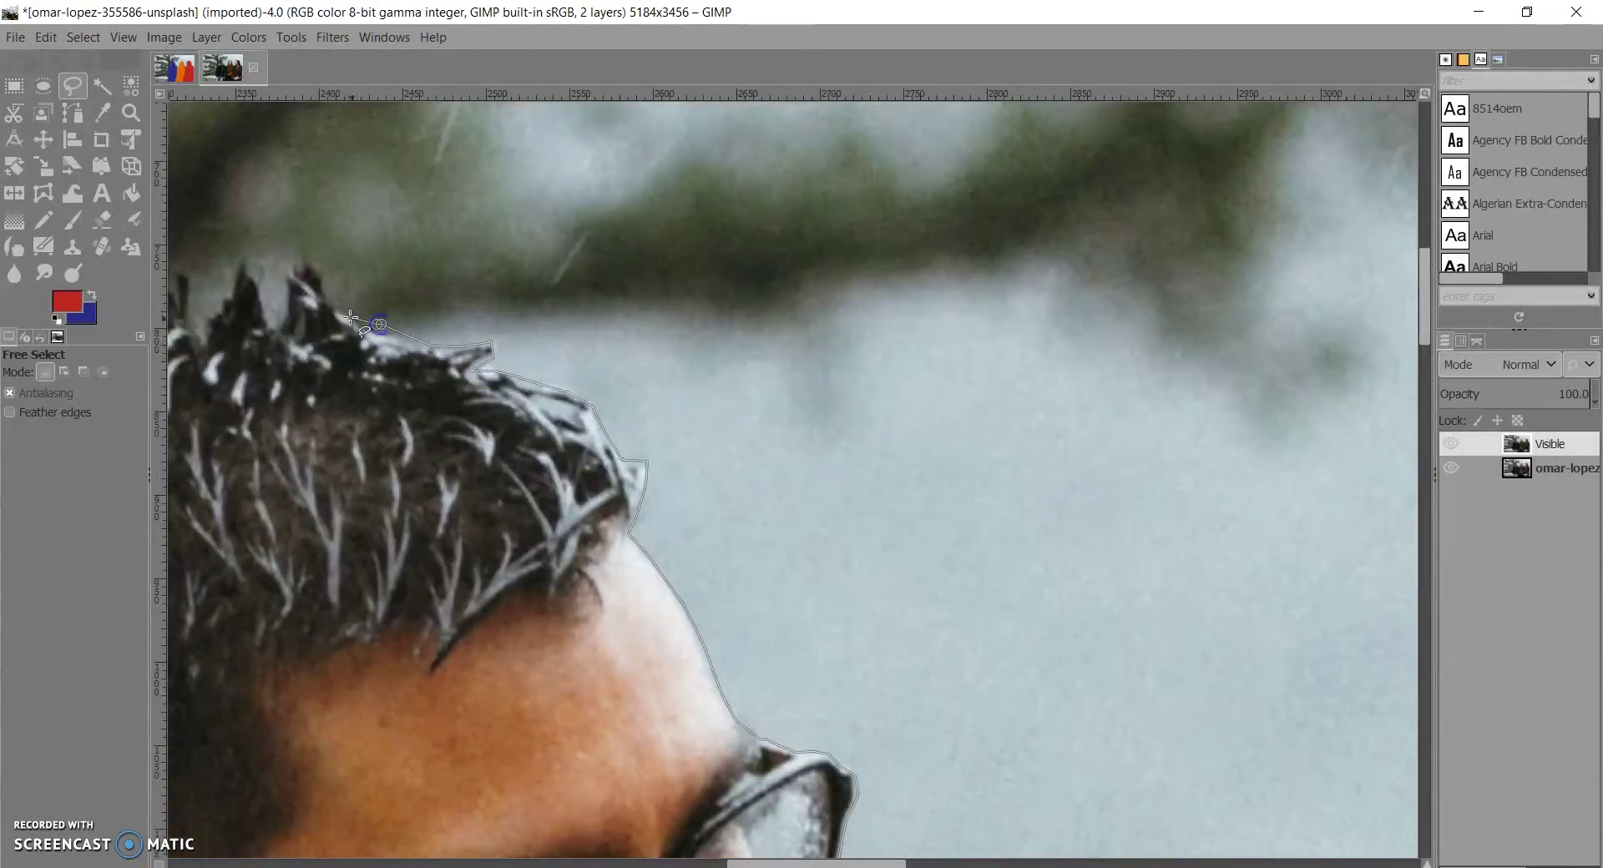
Step: Zigzag the outline around the pointed hair spikes on top of the man's head
{"action": "scroll", "coordinate": [668, 325], "scroll_direction": "left", "scroll_amount": 4}
{"action": "left_click", "coordinate": [659, 319]}
{"action": "left_click", "coordinate": [616, 255]}
{"action": "left_click", "coordinate": [588, 325]}
{"action": "left_click", "coordinate": [555, 263]}
{"action": "left_click", "coordinate": [515, 341]}
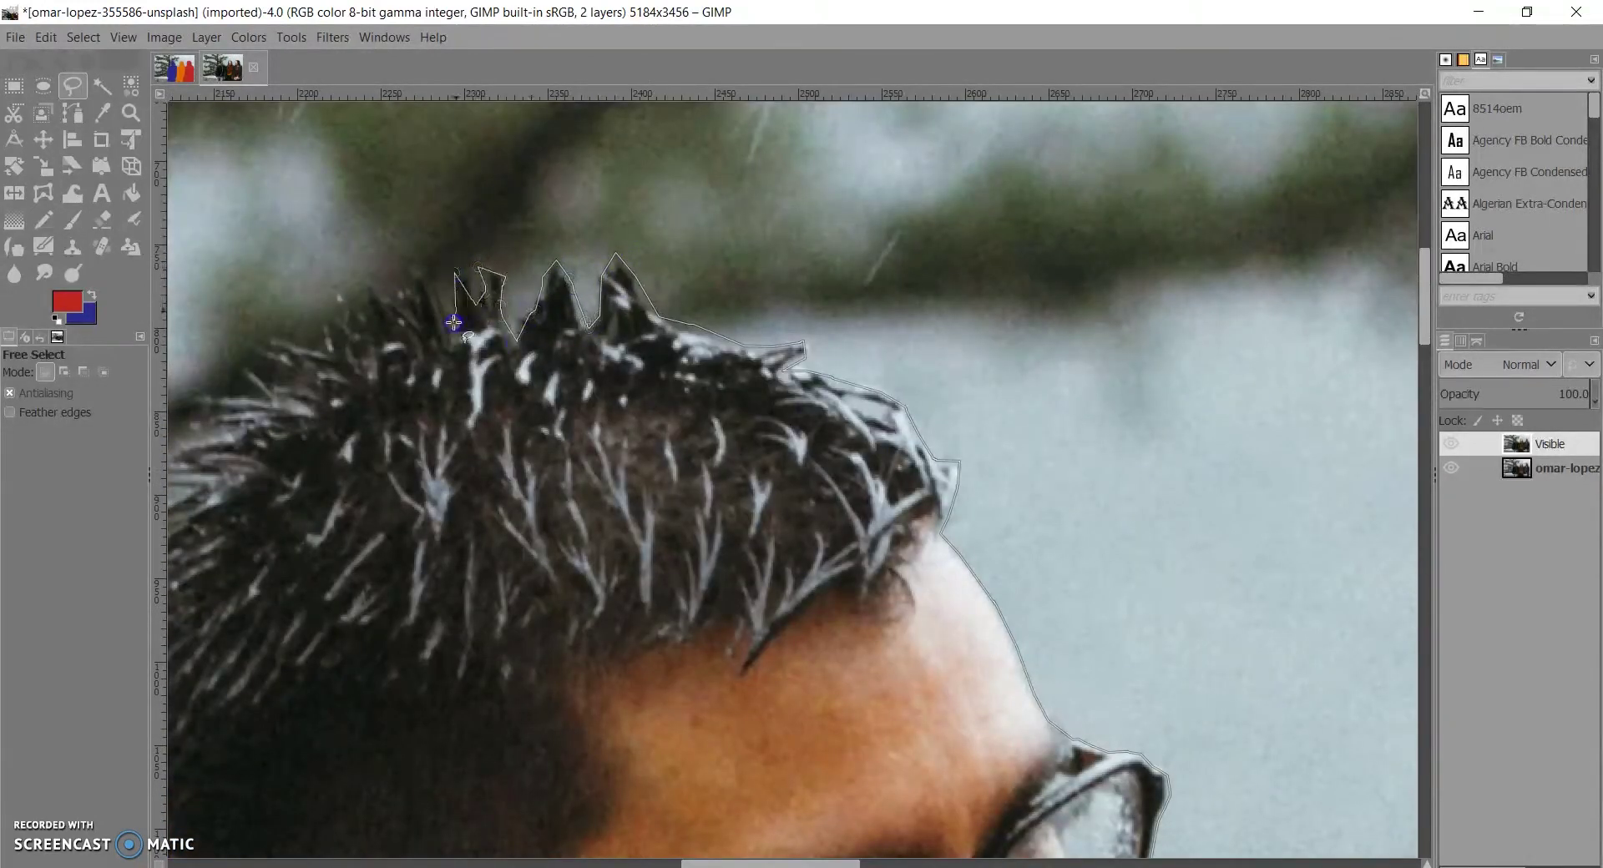
Step: Trace the outline over the crown and around the hair tufts toward the back of the man's head
{"action": "left_click", "coordinate": [340, 307]}
{"action": "left_click", "coordinate": [309, 317]}
{"action": "left_click", "coordinate": [326, 345]}
{"action": "scroll", "coordinate": [379, 390], "scroll_direction": "left", "scroll_amount": 3}
{"action": "left_click", "coordinate": [622, 343]}
{"action": "left_click", "coordinate": [586, 331]}
{"action": "left_click", "coordinate": [569, 339]}
{"action": "left_click", "coordinate": [576, 372]}
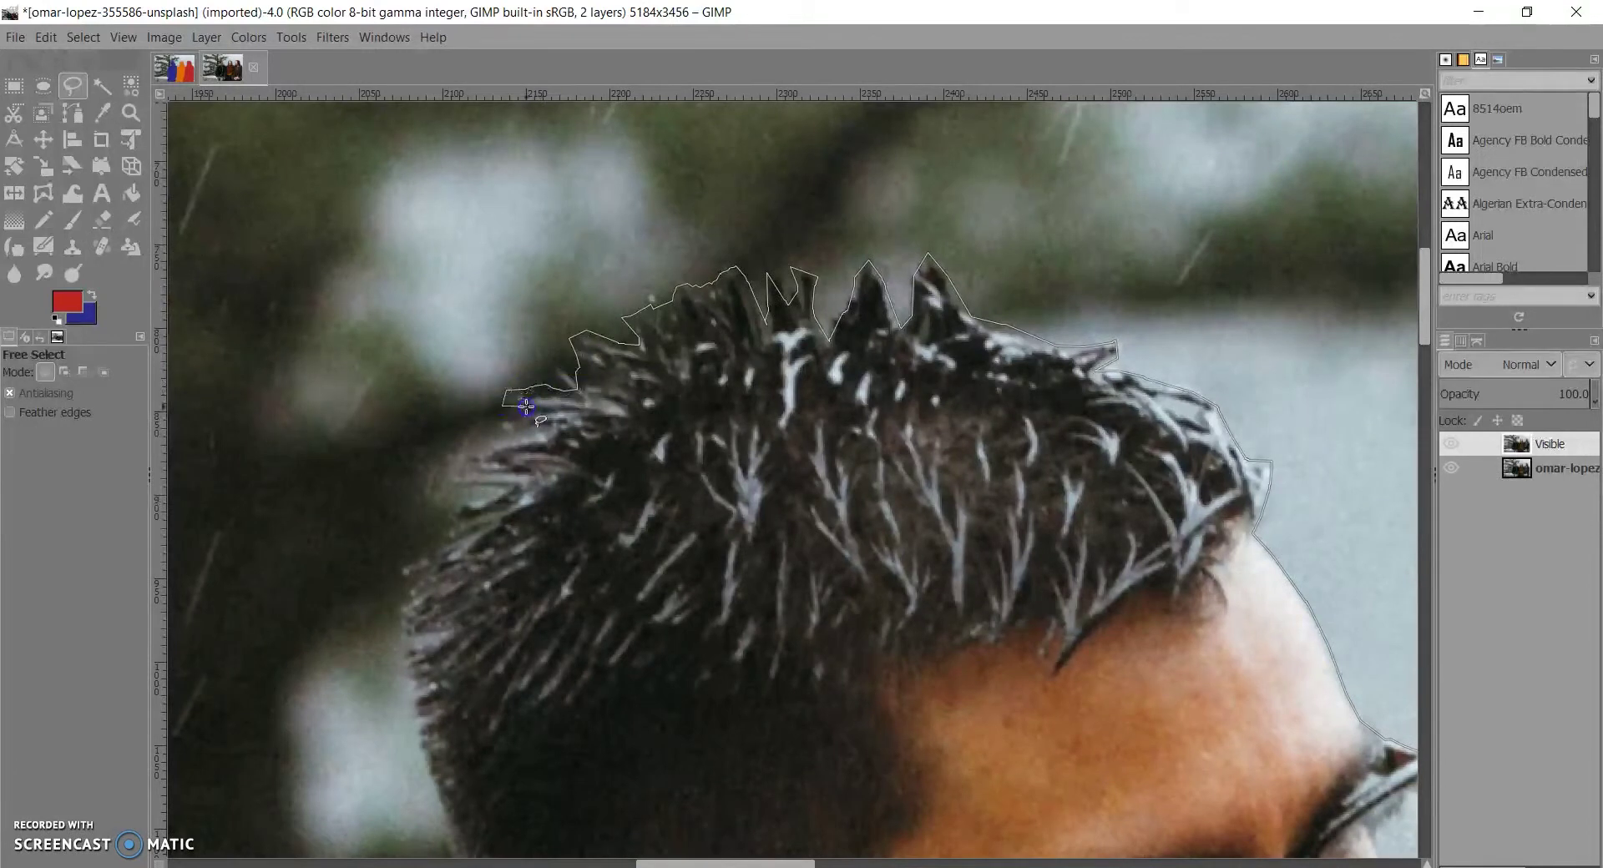
Step: Trace the outline down the back of the man's head to just above the ear
{"action": "left_click", "coordinate": [397, 547]}
{"action": "scroll", "coordinate": [398, 535], "scroll_direction": "down", "scroll_amount": 2}
{"action": "scroll", "coordinate": [444, 501], "scroll_direction": "down", "scroll_amount": 5}
{"action": "left_click", "coordinate": [484, 361]}
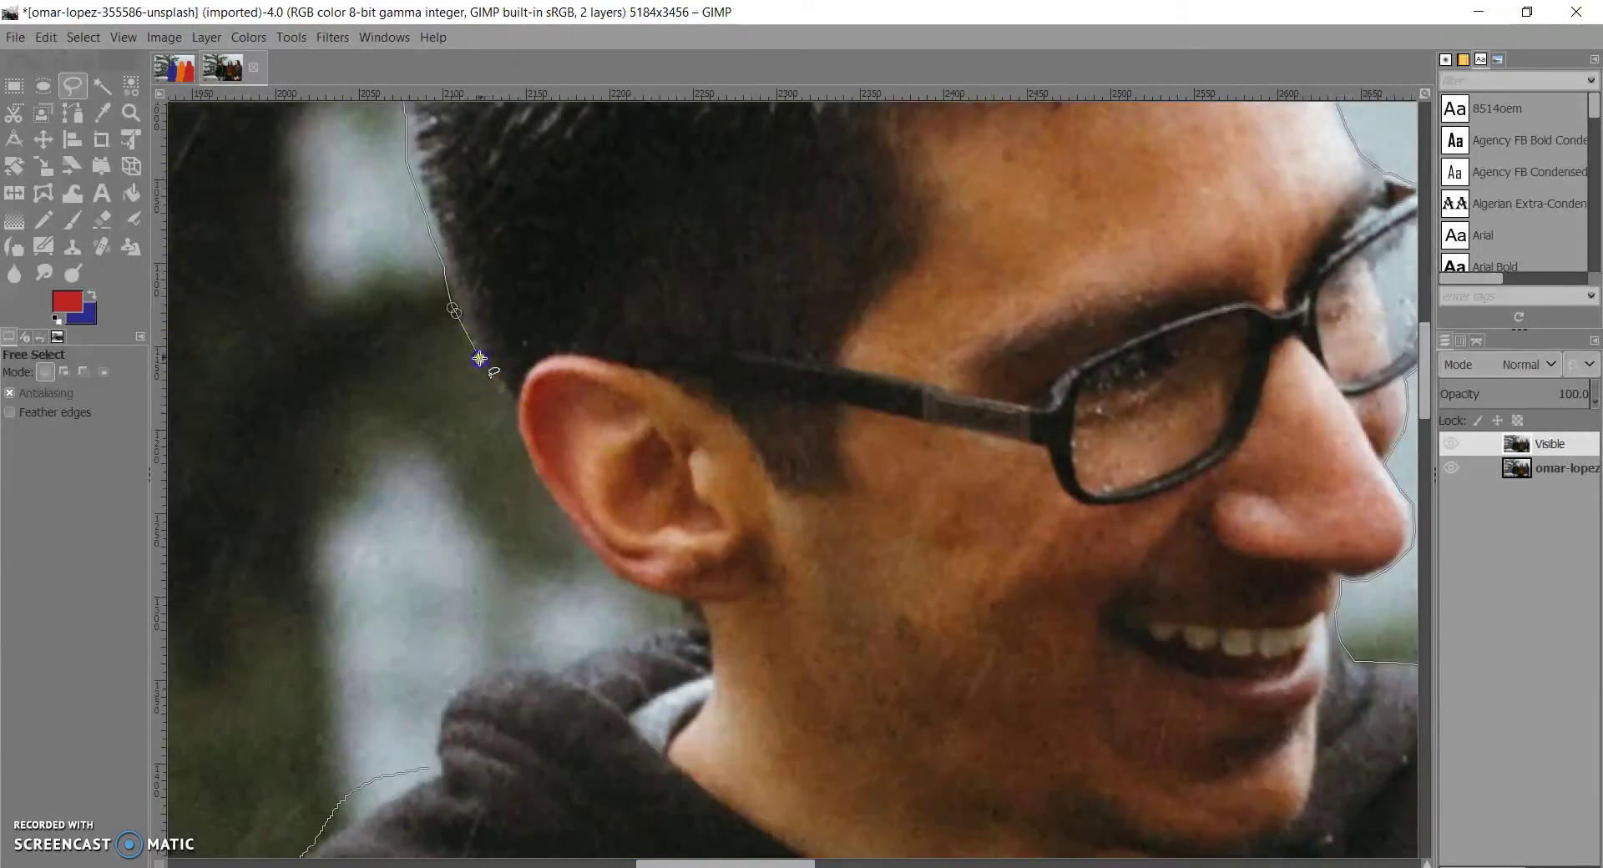
Step: Place outline points around the outer edge of the man's ear and under the earlobe
{"action": "scroll", "coordinate": [488, 365], "scroll_direction": "up", "scroll_amount": 3}
{"action": "left_click", "coordinate": [519, 425]}
{"action": "left_click", "coordinate": [545, 537]}
{"action": "left_click", "coordinate": [574, 591]}
{"action": "scroll", "coordinate": [585, 376], "scroll_direction": "down", "scroll_amount": 5}
{"action": "left_click", "coordinate": [615, 283]}
{"action": "left_click", "coordinate": [772, 464]}
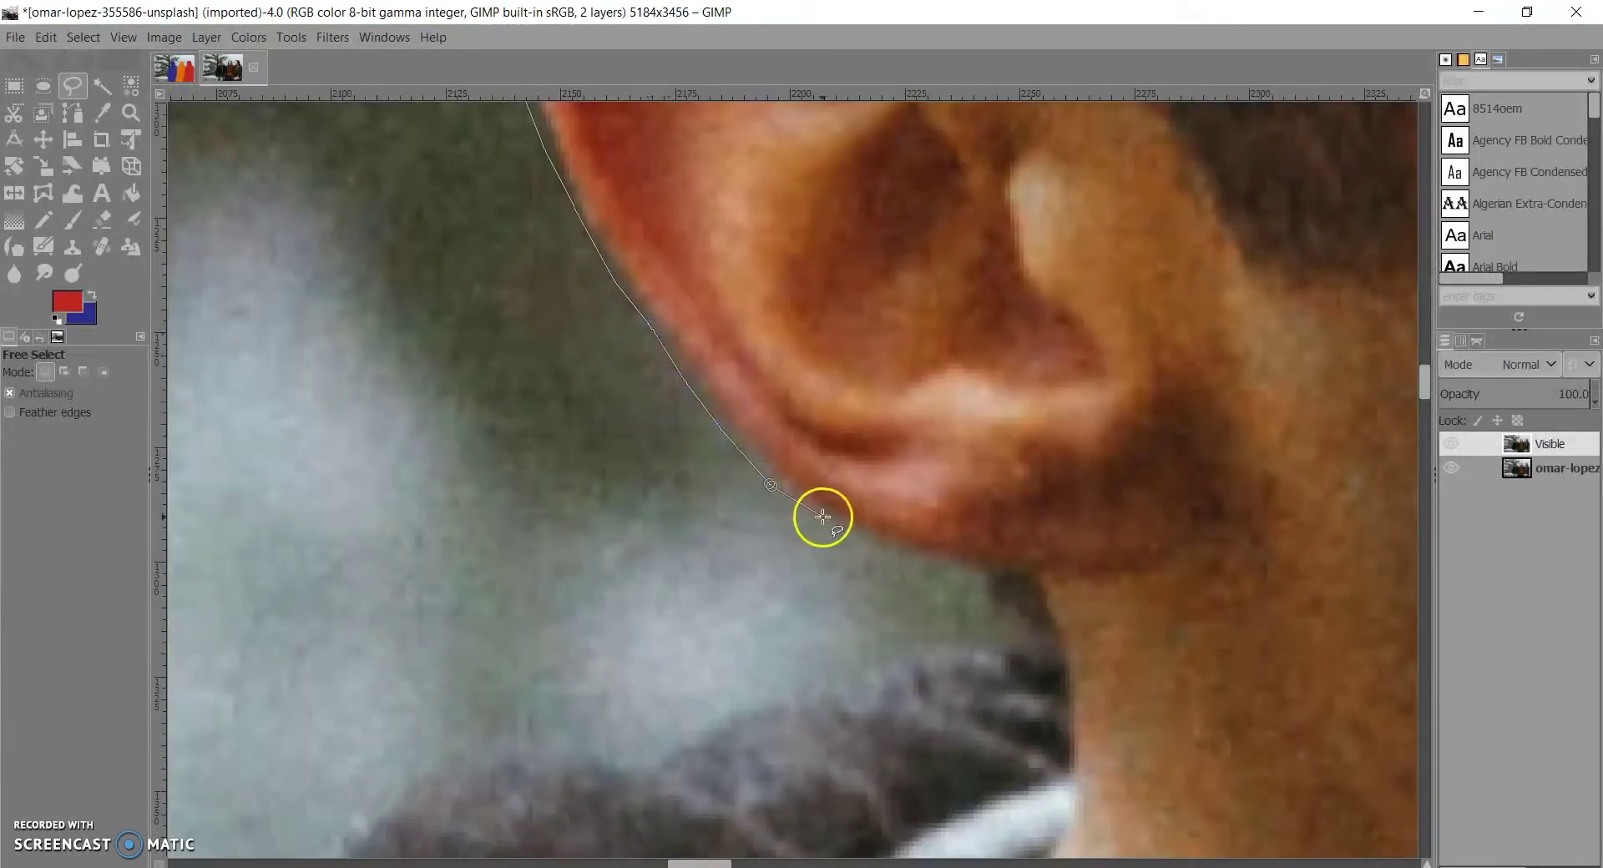
{"action": "left_click", "coordinate": [822, 495]}
{"action": "left_click", "coordinate": [885, 533]}
{"action": "left_click", "coordinate": [990, 559]}
{"action": "left_click", "coordinate": [1023, 568]}
Step: Trace from the neck along the hood's upper edge and close the outline at its starting point beside the hood
{"action": "scroll", "coordinate": [1027, 593], "scroll_direction": "down", "scroll_amount": 2}
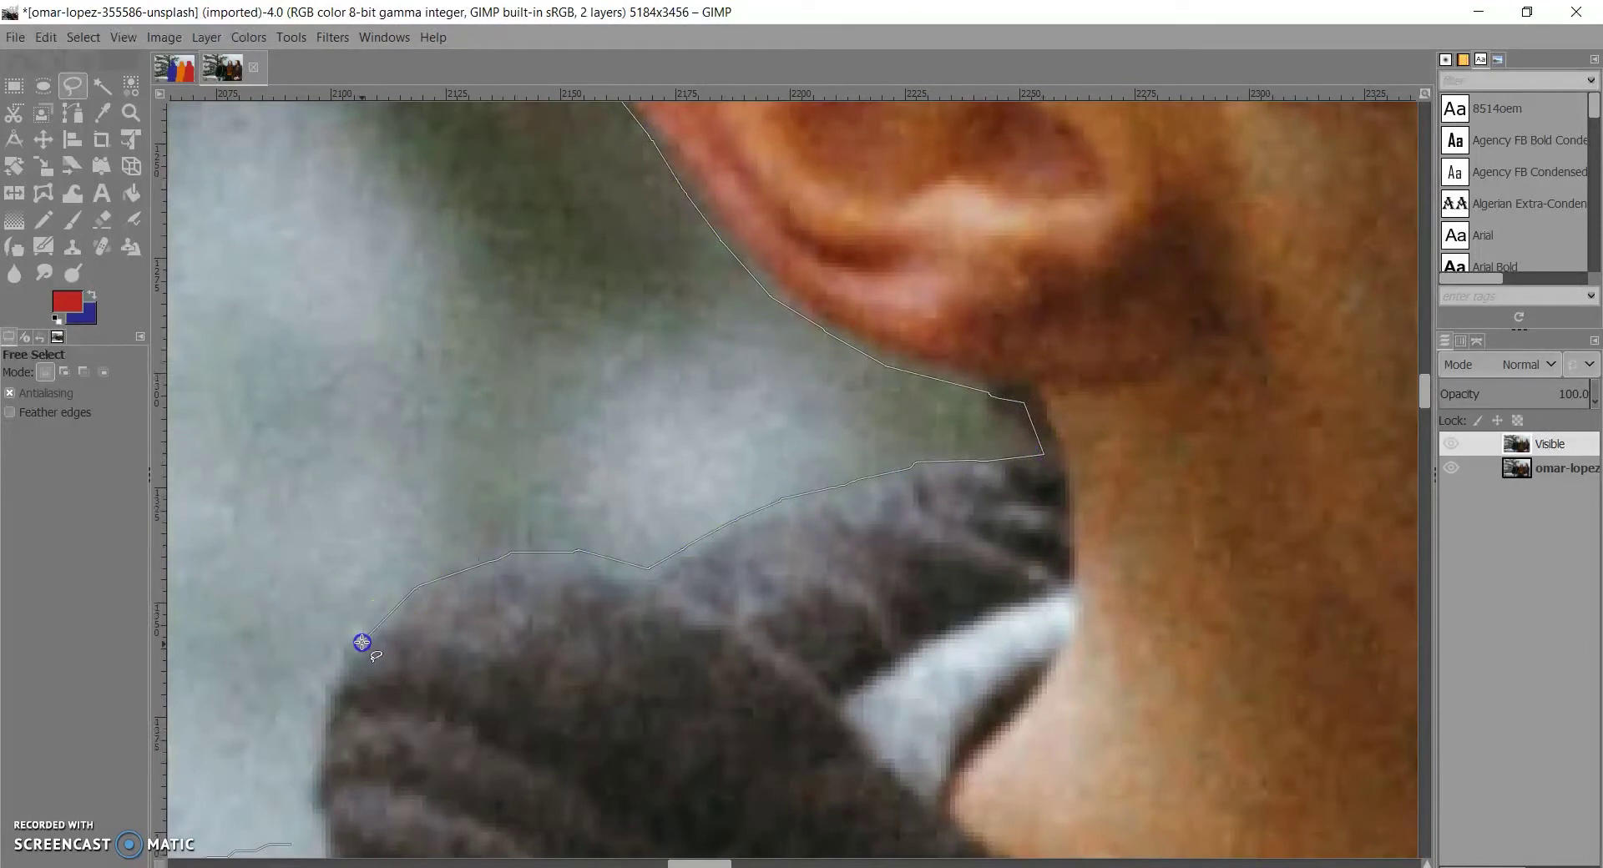
{"action": "scroll", "coordinate": [338, 618], "scroll_direction": "down", "scroll_amount": 2}
{"action": "left_click", "coordinate": [344, 543]}
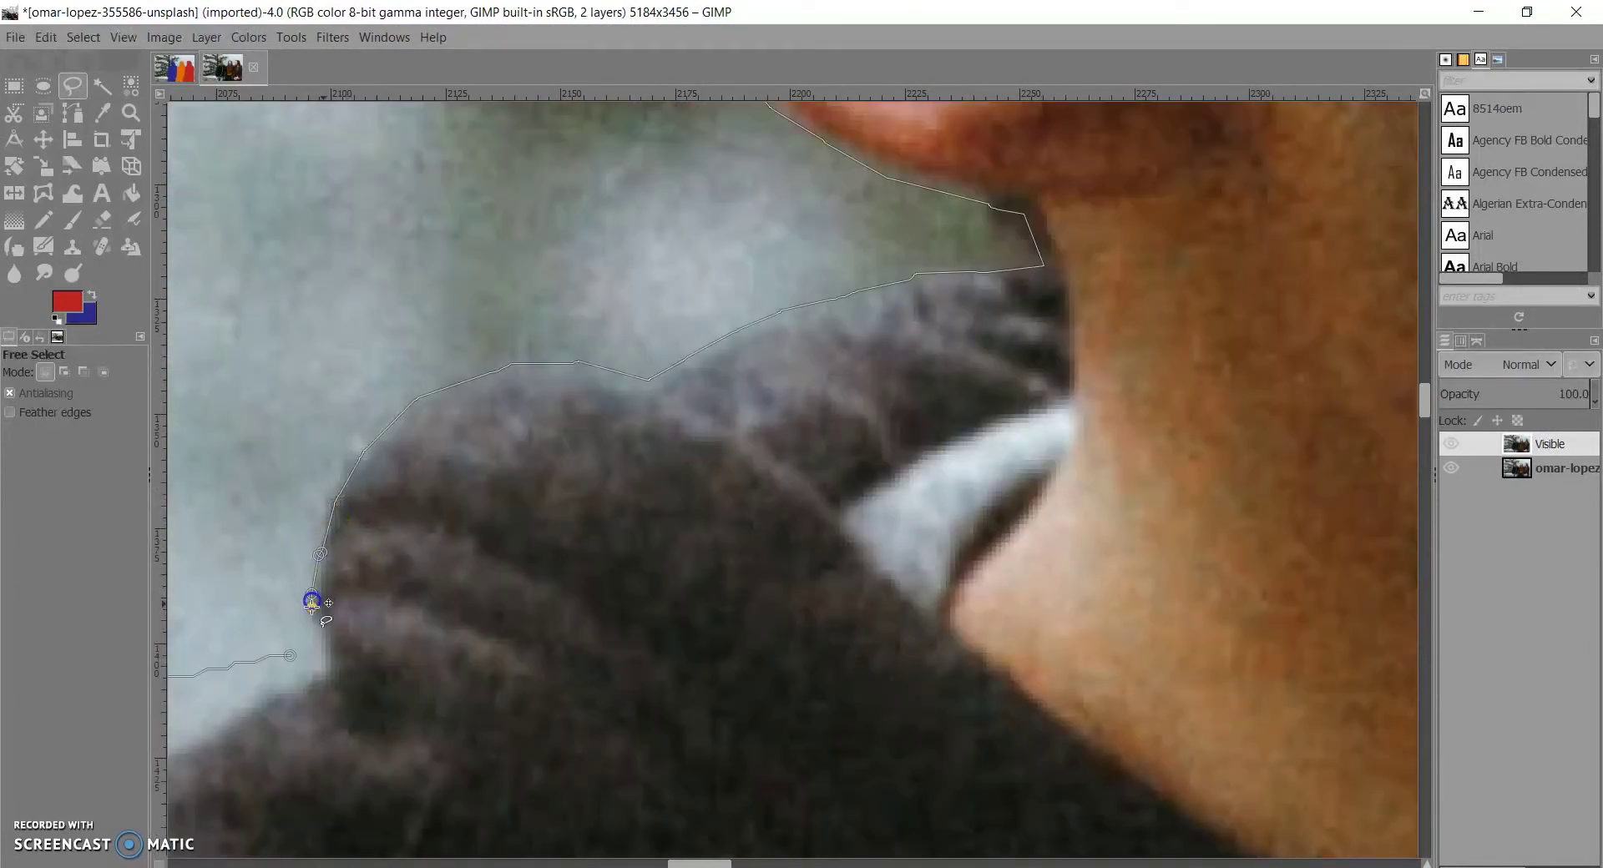
{"action": "scroll", "coordinate": [358, 544], "scroll_direction": "down", "scroll_amount": 5}
{"action": "scroll", "coordinate": [338, 551], "scroll_direction": "up", "scroll_amount": 6}
{"action": "scroll", "coordinate": [340, 601], "scroll_direction": "down", "scroll_amount": 2}
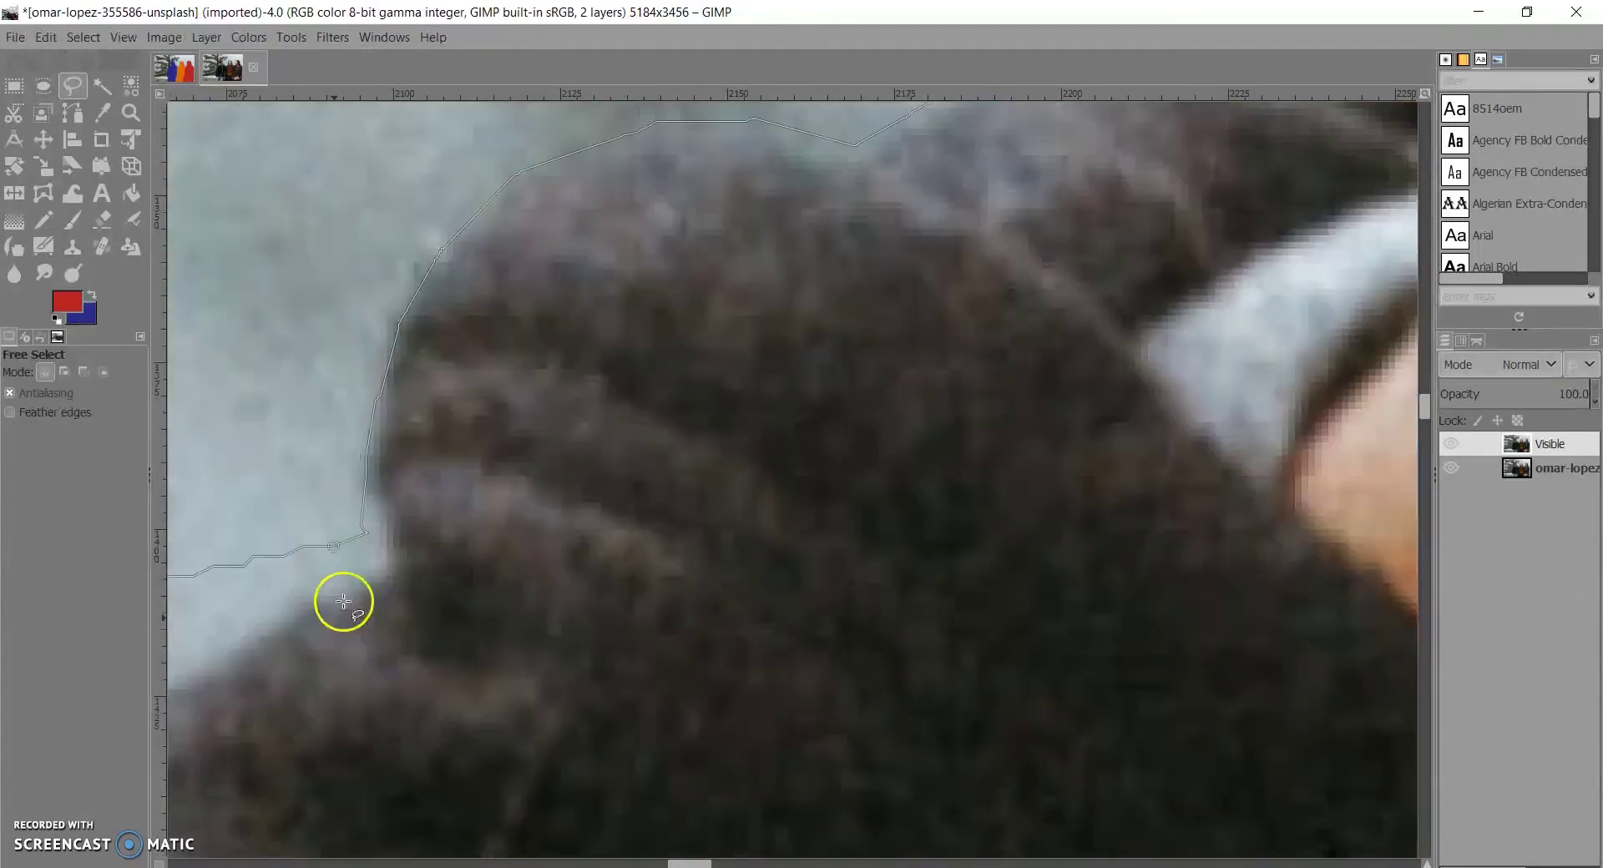
{"action": "scroll", "coordinate": [392, 568], "scroll_direction": "left", "scroll_amount": 3}
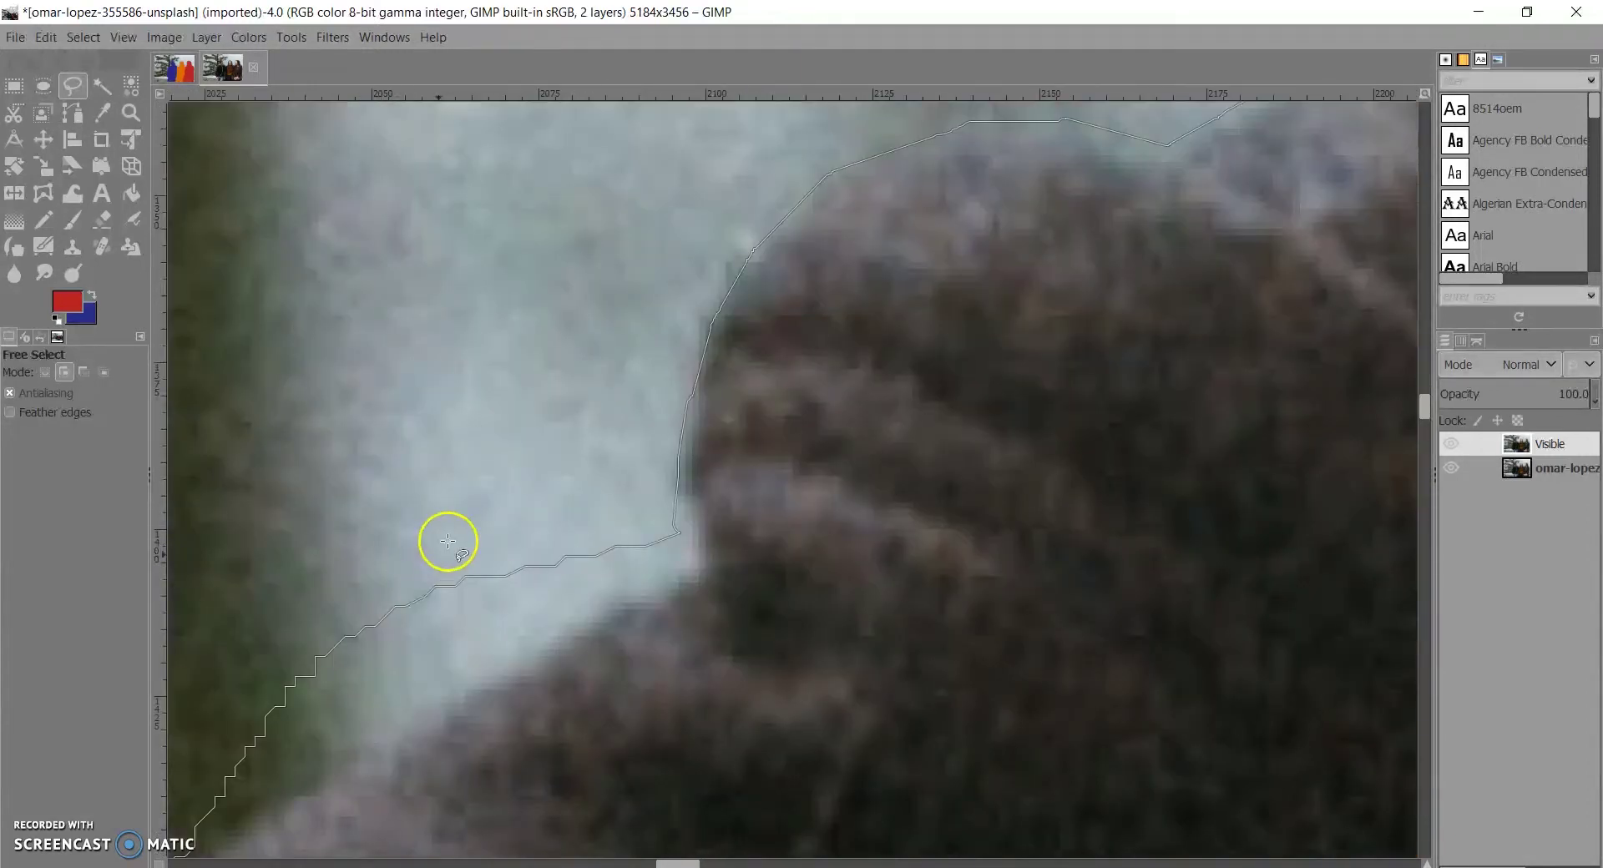
{"action": "left_click", "coordinate": [650, 513]}
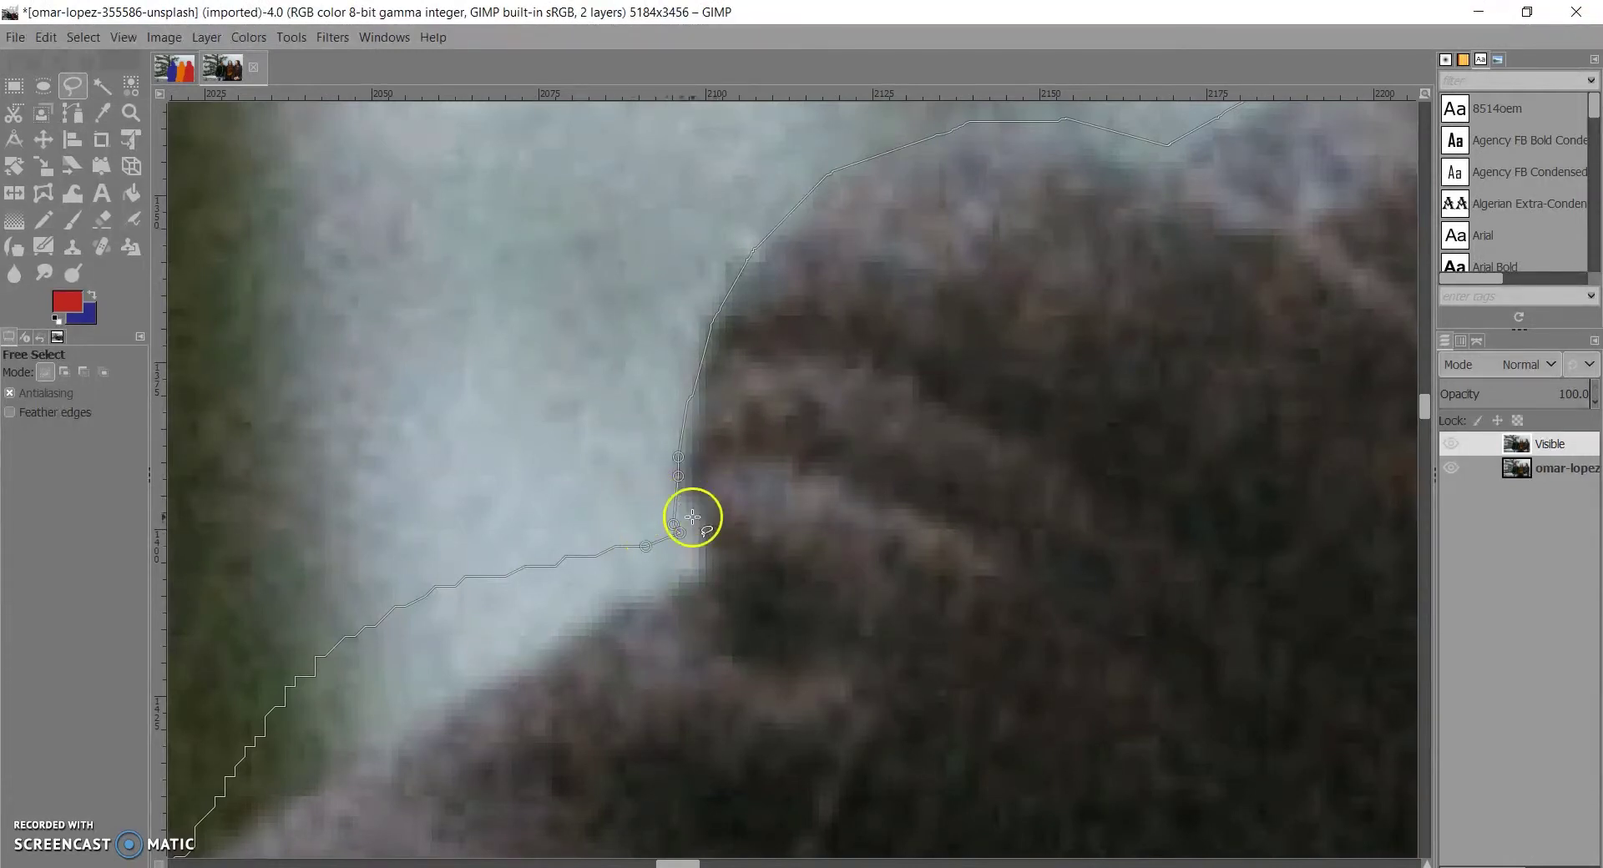
{"action": "scroll", "coordinate": [723, 443], "scroll_direction": "up", "scroll_amount": 2}
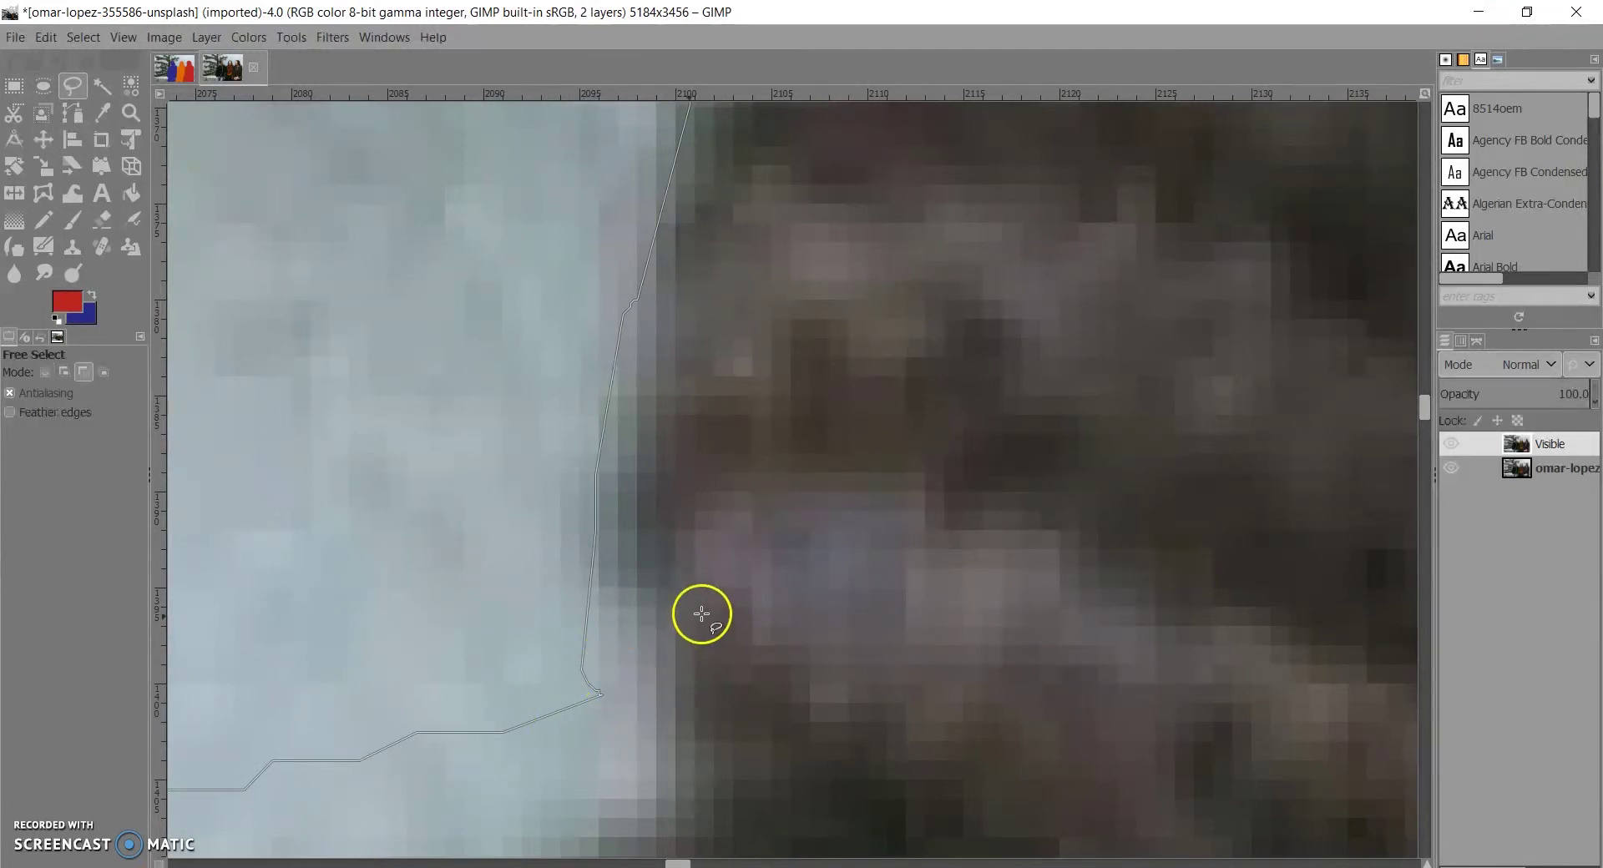
Step: Examine the finished outline around the man from his head down to his legs
{"action": "scroll", "coordinate": [701, 616], "scroll_direction": "down", "scroll_amount": 8}
{"action": "scroll", "coordinate": [894, 606], "scroll_direction": "down", "scroll_amount": 4}
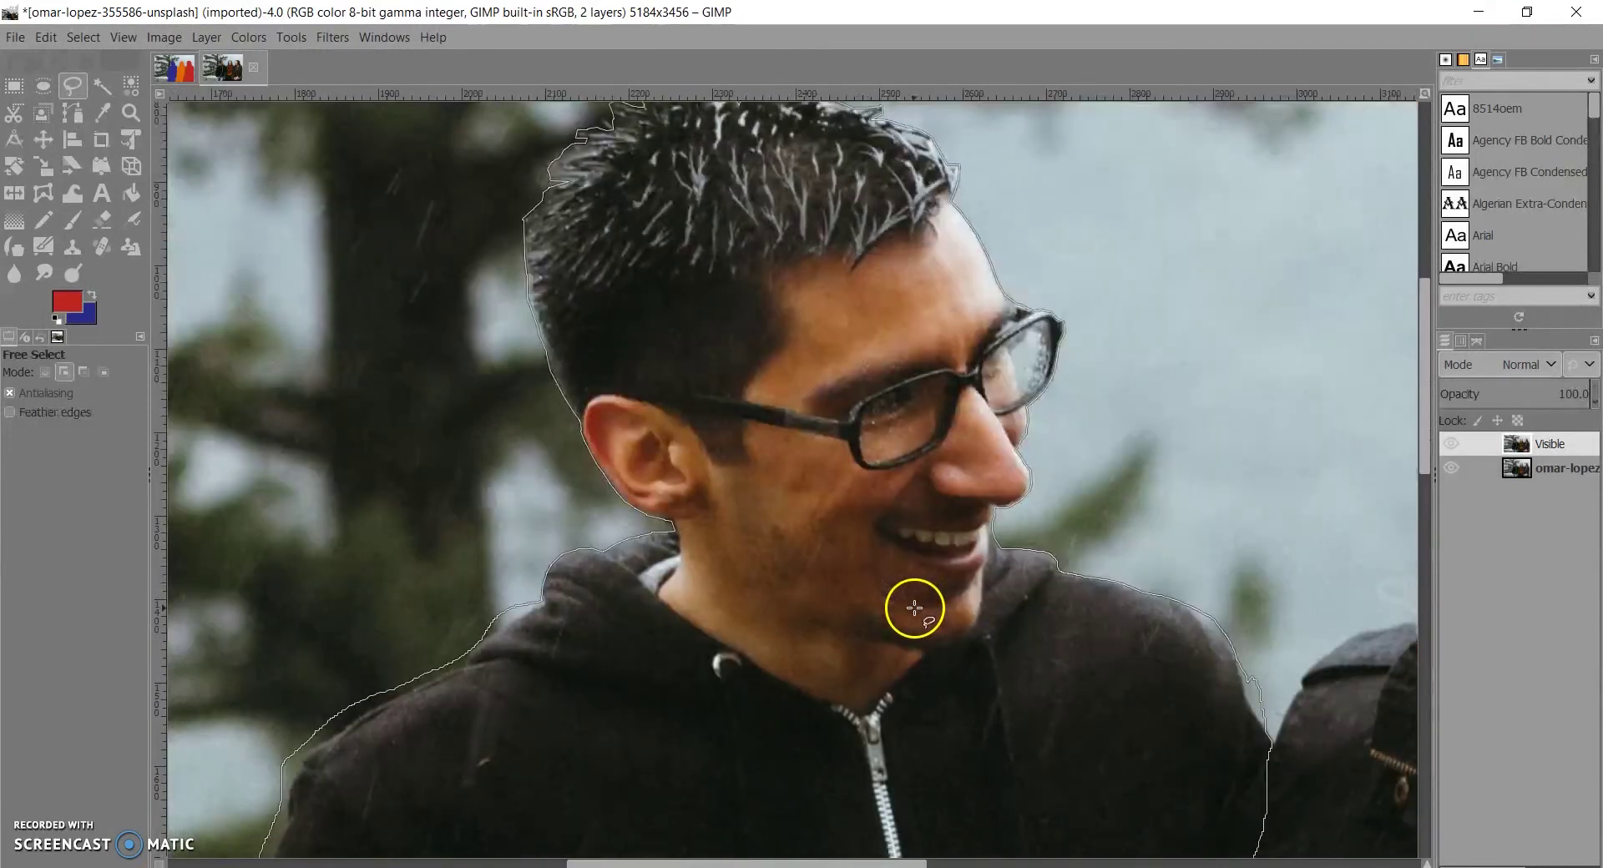
{"action": "scroll", "coordinate": [859, 585], "scroll_direction": "up", "scroll_amount": 3}
{"action": "scroll", "coordinate": [859, 589], "scroll_direction": "down", "scroll_amount": 3}
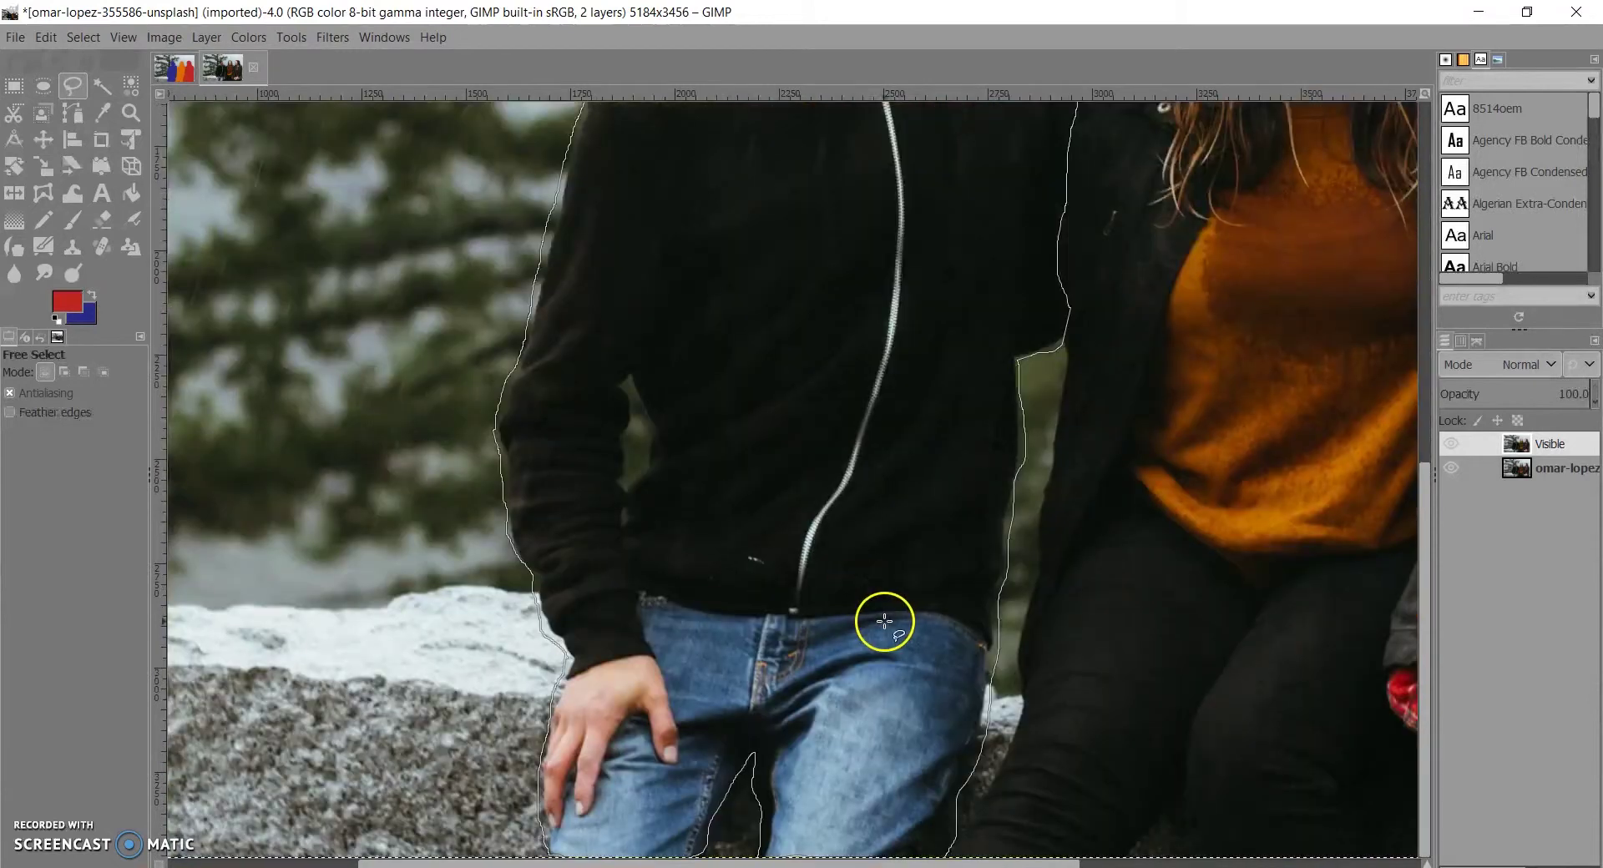
{"action": "scroll", "coordinate": [872, 668], "scroll_direction": "up", "scroll_amount": 6}
{"action": "scroll", "coordinate": [720, 615], "scroll_direction": "down", "scroll_amount": 5}
{"action": "scroll", "coordinate": [619, 533], "scroll_direction": "up", "scroll_amount": 3}
{"action": "scroll", "coordinate": [619, 532], "scroll_direction": "down", "scroll_amount": 3}
{"action": "scroll", "coordinate": [517, 312], "scroll_direction": "up", "scroll_amount": 3}
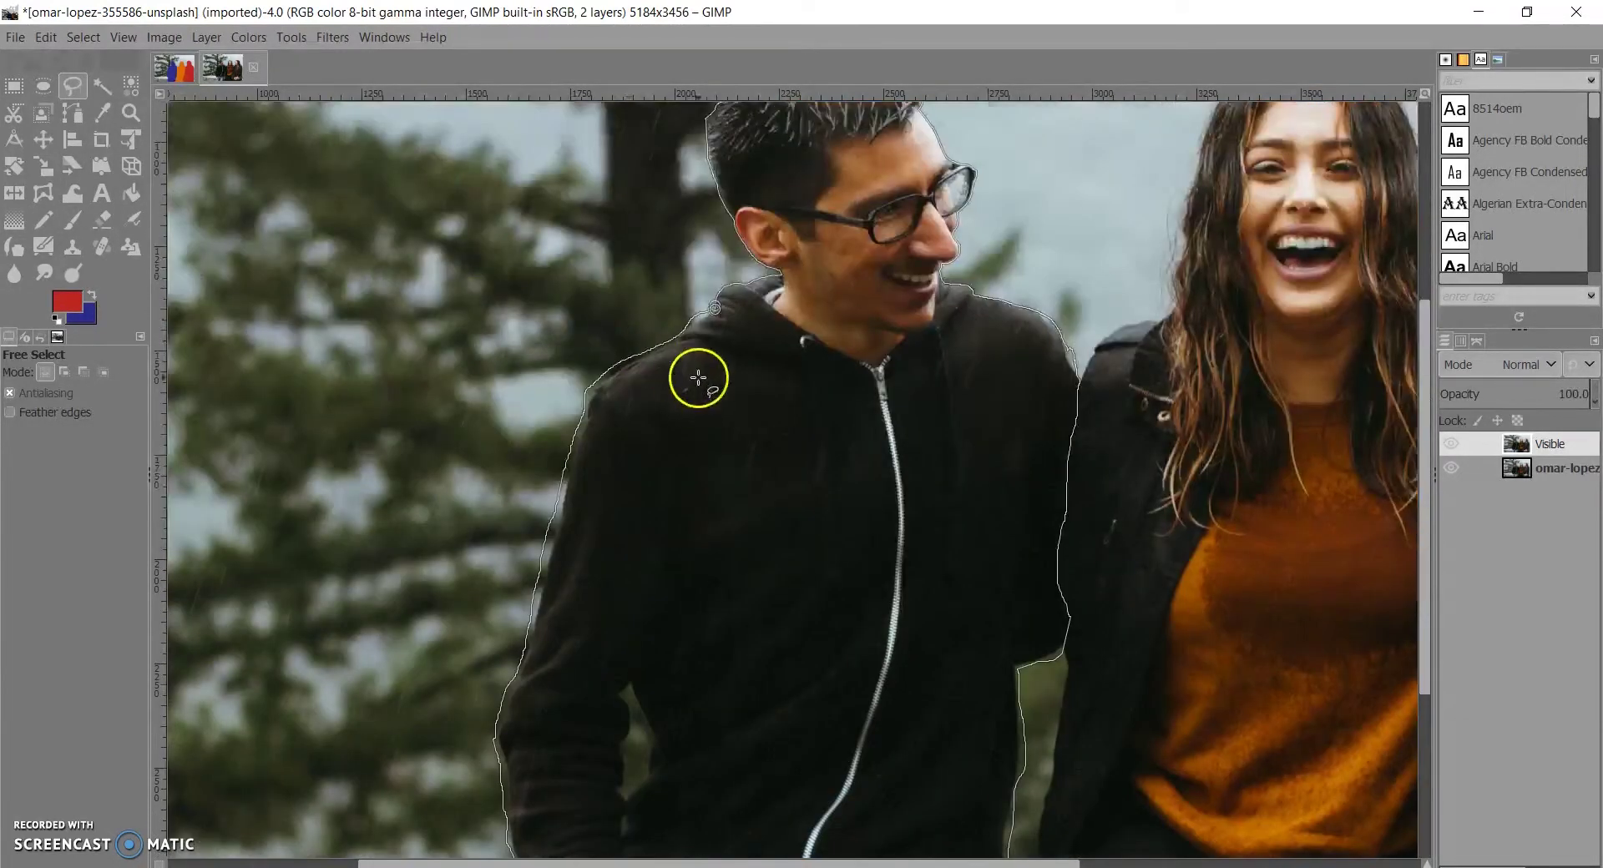
{"action": "scroll", "coordinate": [300, 365], "scroll_direction": "down", "scroll_amount": 5}
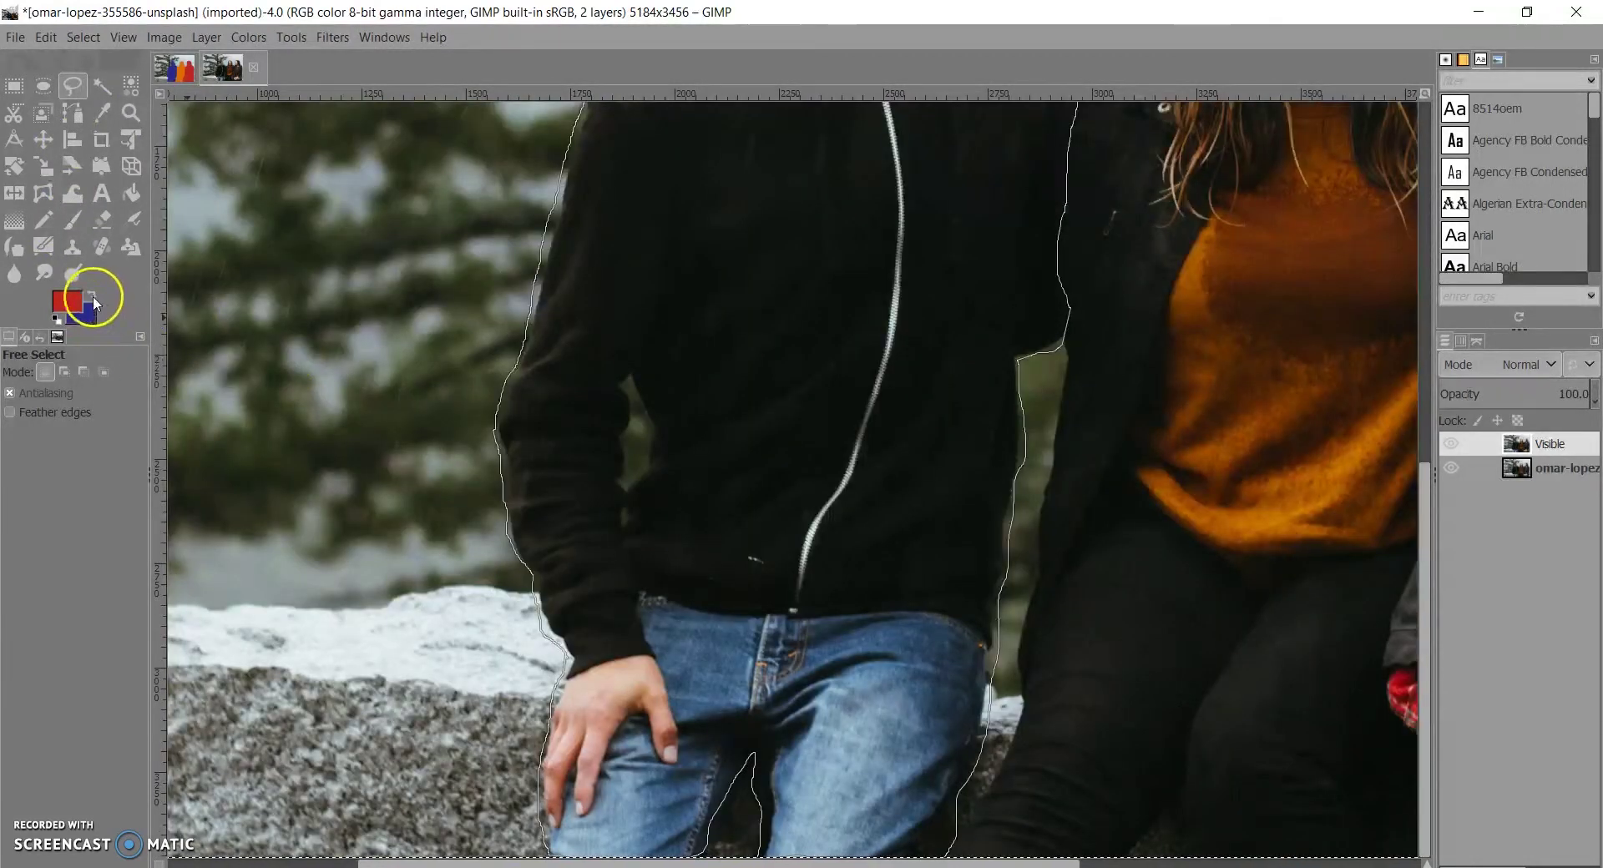
Step: Swap the foreground and background colours, and check the finished silhouette example in the other open image
{"action": "left_click", "coordinate": [91, 295]}
{"action": "scroll", "coordinate": [812, 422], "scroll_direction": "up", "scroll_amount": 5}
{"action": "scroll", "coordinate": [880, 476], "scroll_direction": "down", "scroll_amount": 1}
{"action": "key", "text": "shift+ctrl+j"}
{"action": "left_click", "coordinate": [175, 68]}
{"action": "left_click", "coordinate": [225, 72]}
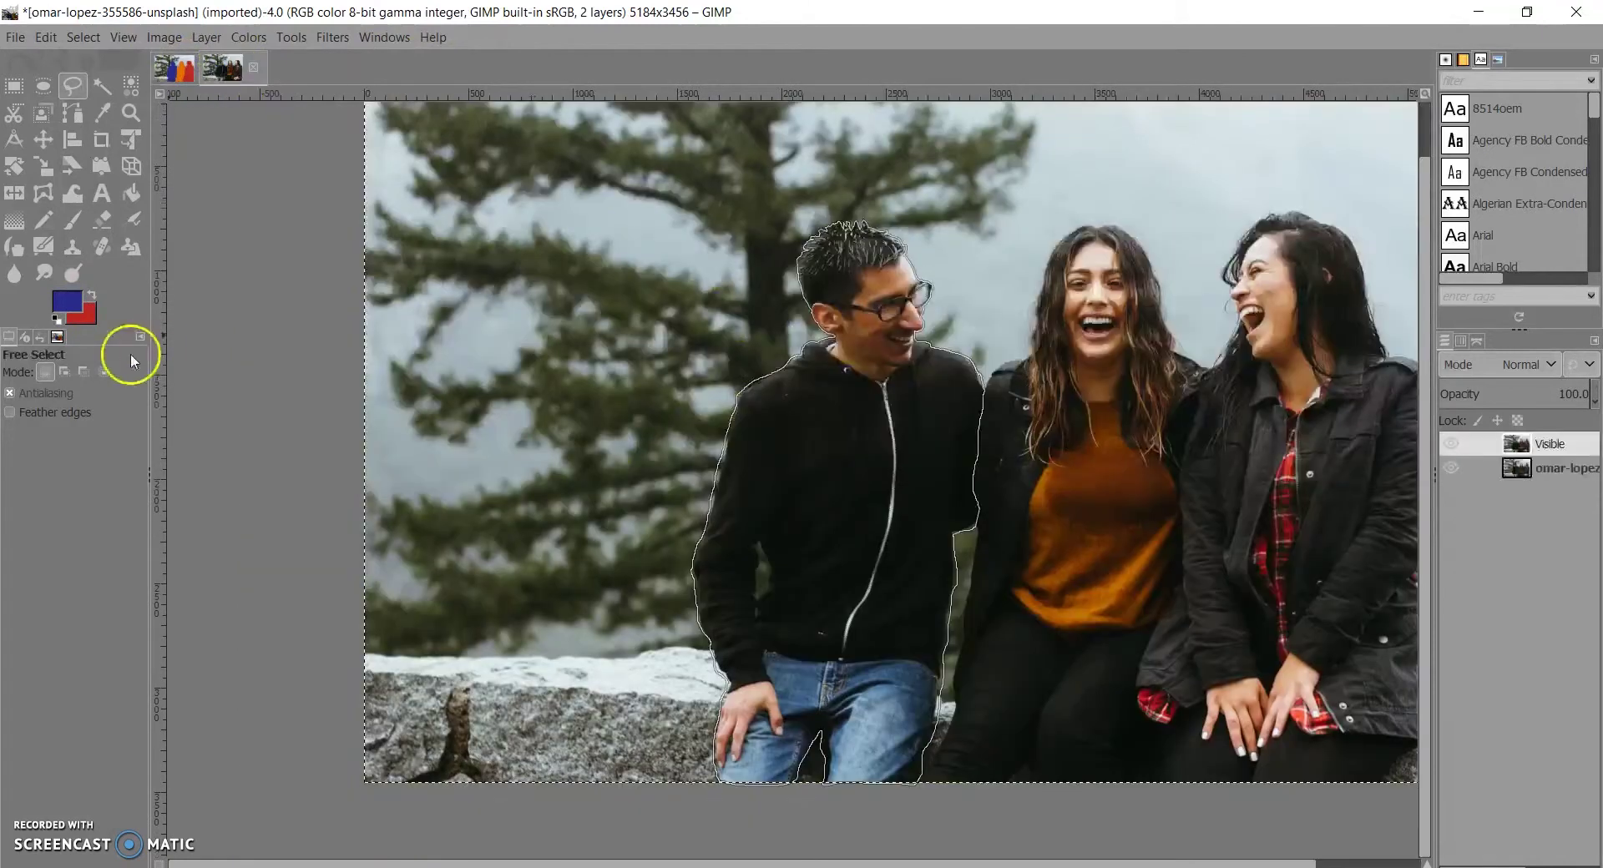
Step: Set the foreground colour to bright purple, af00ff
{"action": "left_click", "coordinate": [77, 300]}
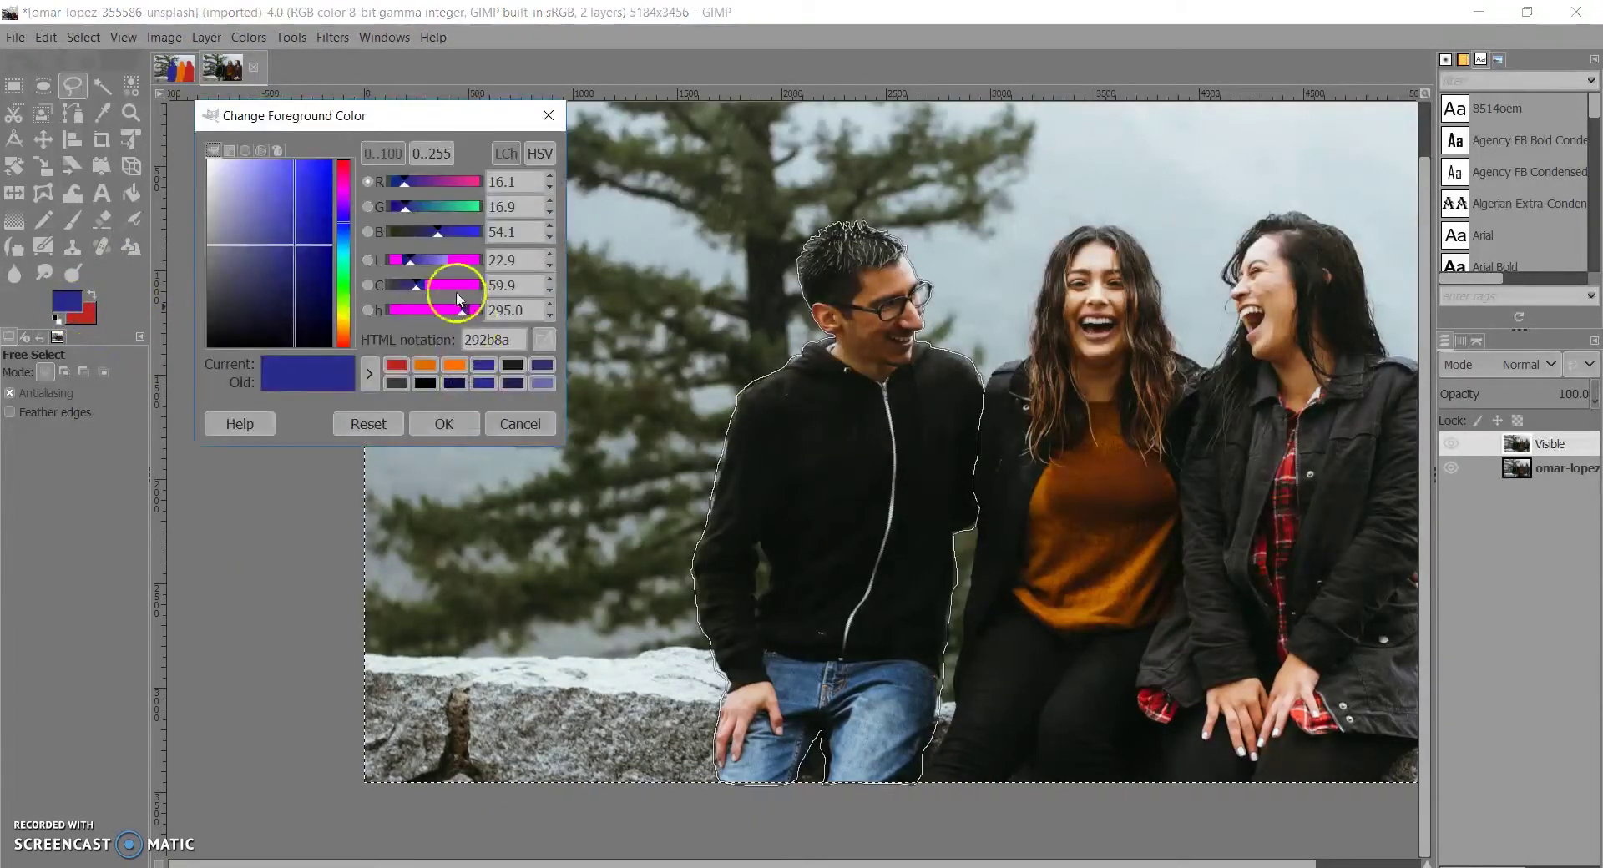
{"action": "left_click", "coordinate": [344, 201]}
{"action": "left_click_drag", "start_coordinate": [300, 224], "coordinate": [331, 145]}
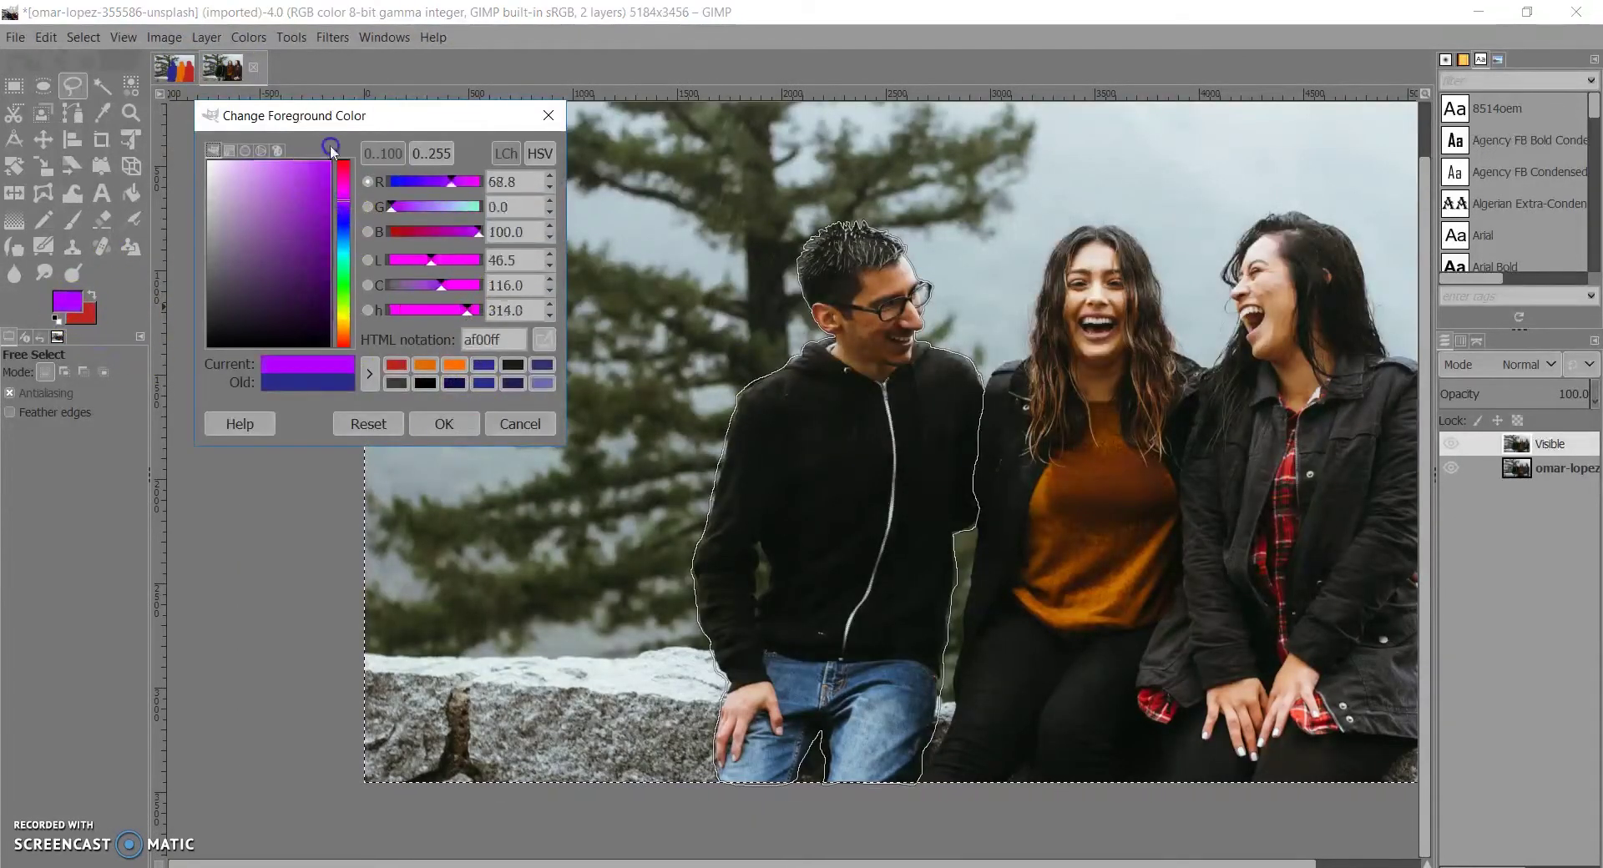
{"action": "left_click", "coordinate": [444, 425]}
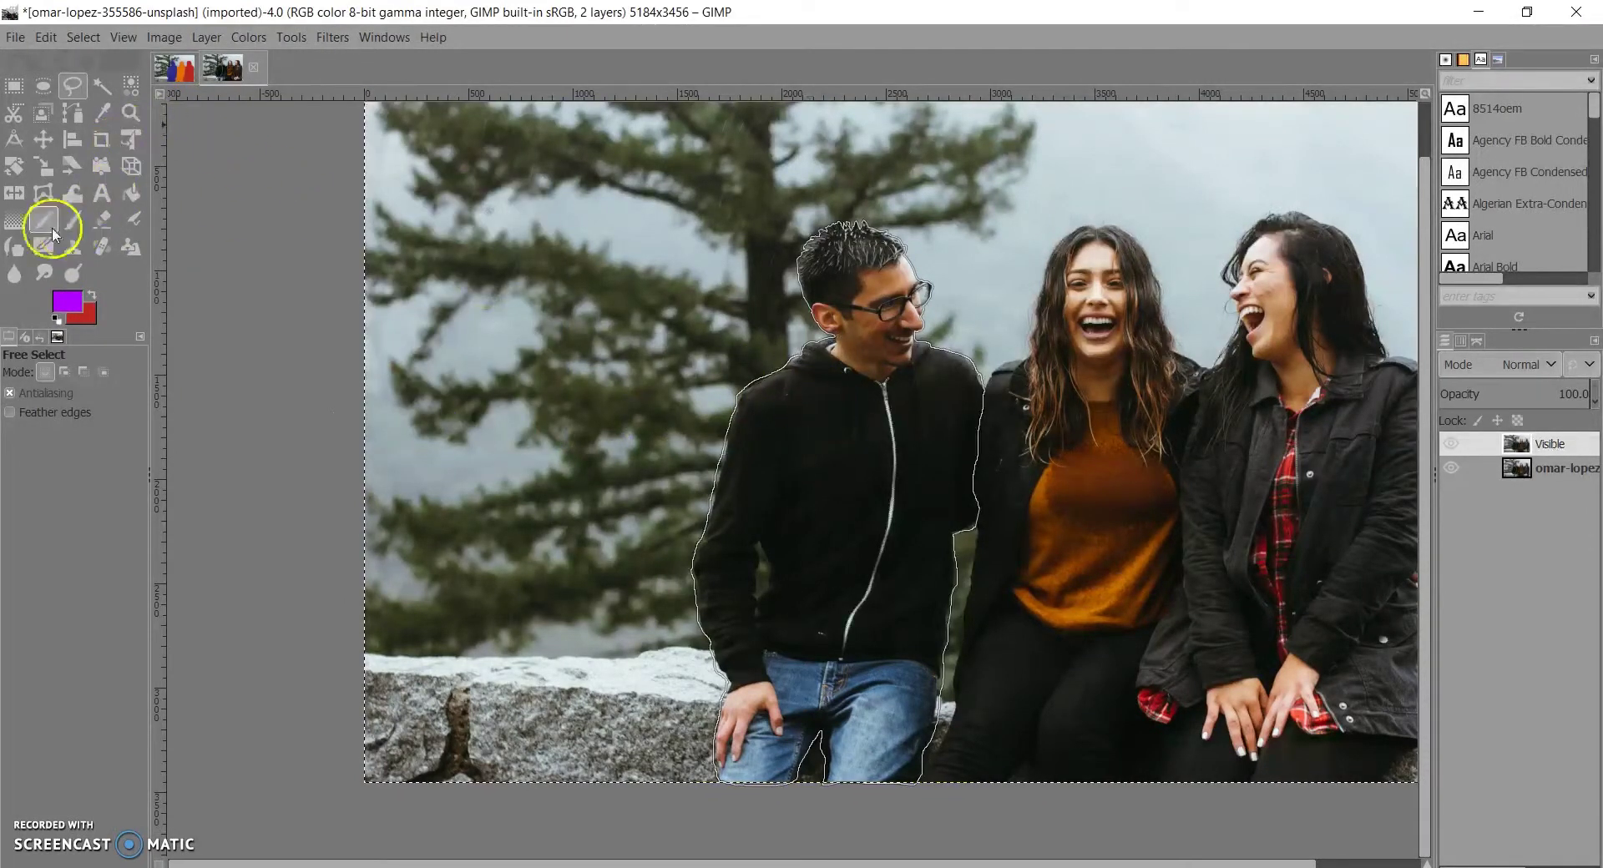
Step: Try a purple Pencil stroke on the man's sleeve inside the selection, and undo it
{"action": "left_click", "coordinate": [41, 222]}
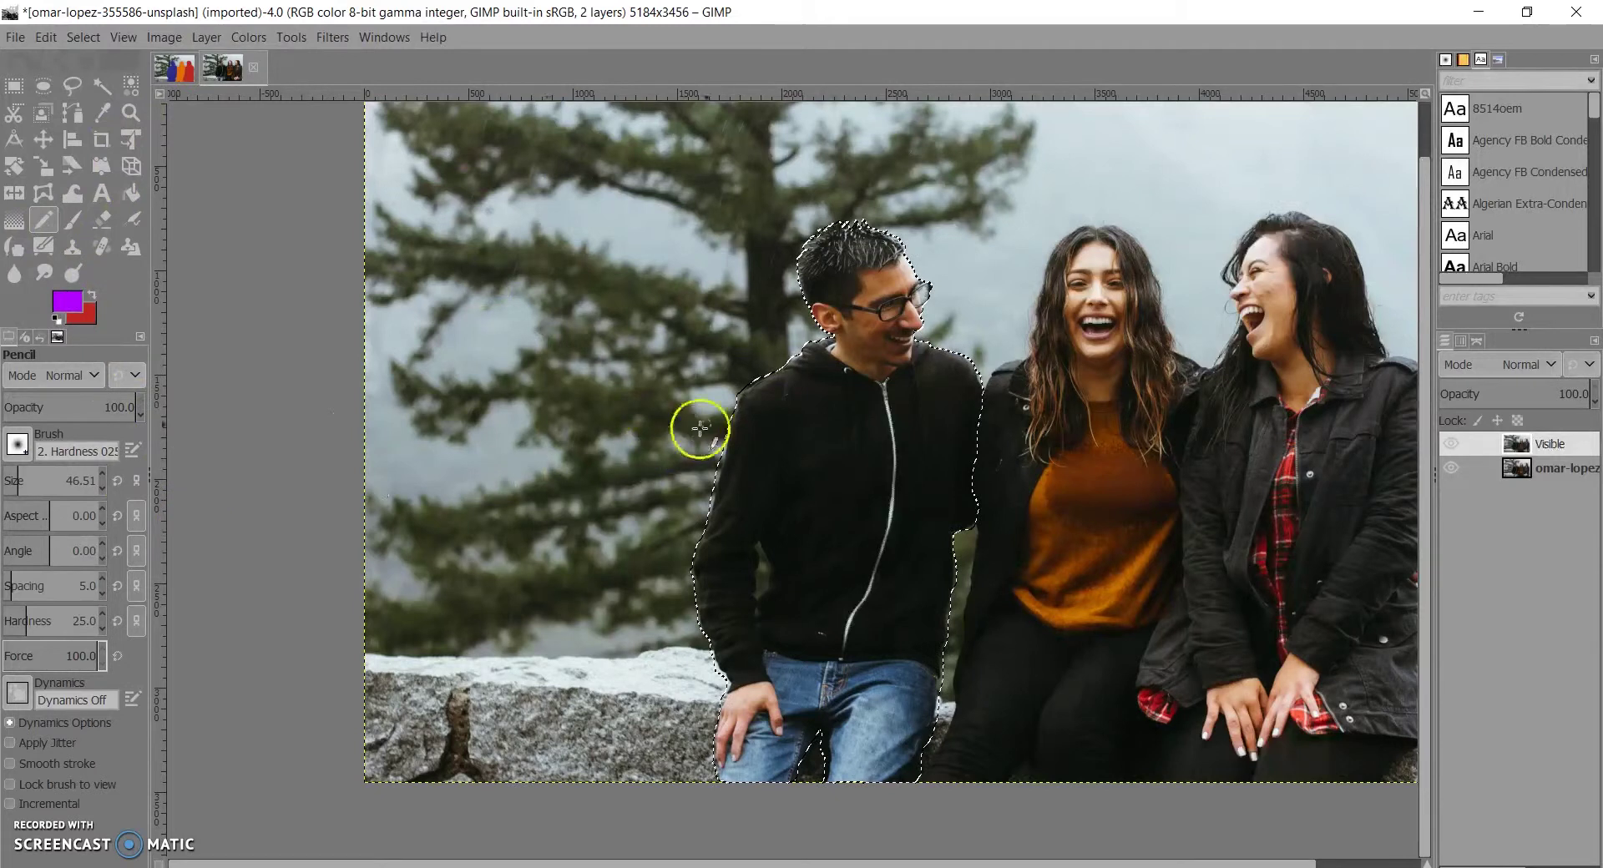
{"action": "left_click_drag", "start_coordinate": [740, 420], "coordinate": [741, 493]}
{"action": "key", "text": "ctrl+z"}
Step: Switch to the Paintbrush with a size of 491.27 and the 2. Hardness 100 brush
{"action": "mouse_move", "coordinate": [46, 474]}
{"action": "left_mouse_down"}
{"action": "mouse_move", "coordinate": [73, 474]}
{"action": "mouse_move", "coordinate": [51, 477]}
{"action": "left_mouse_up"}
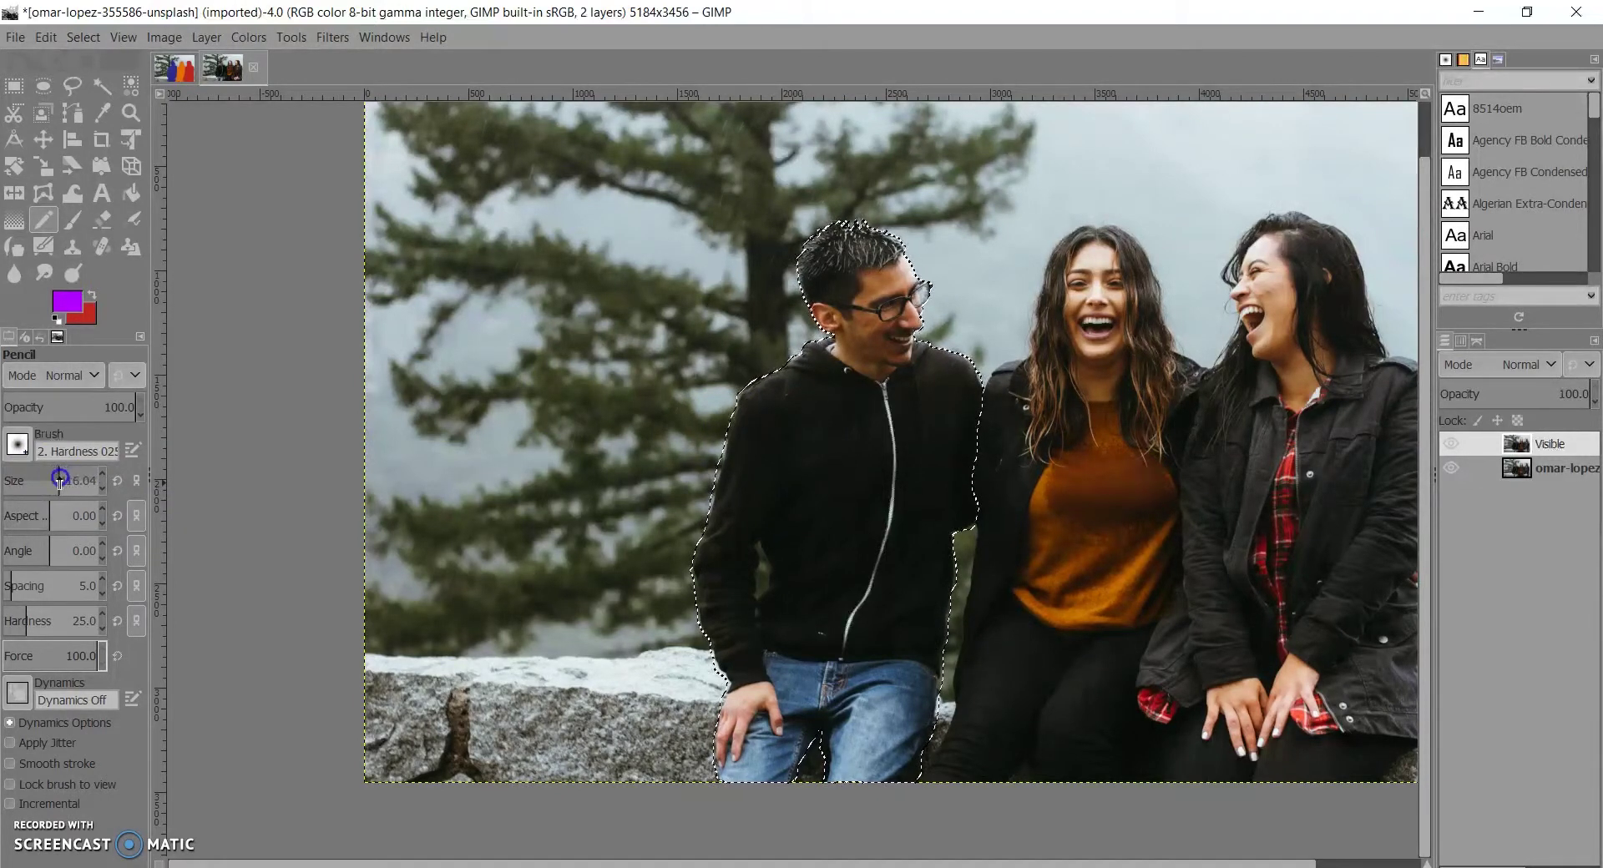
{"action": "left_click", "coordinate": [70, 223]}
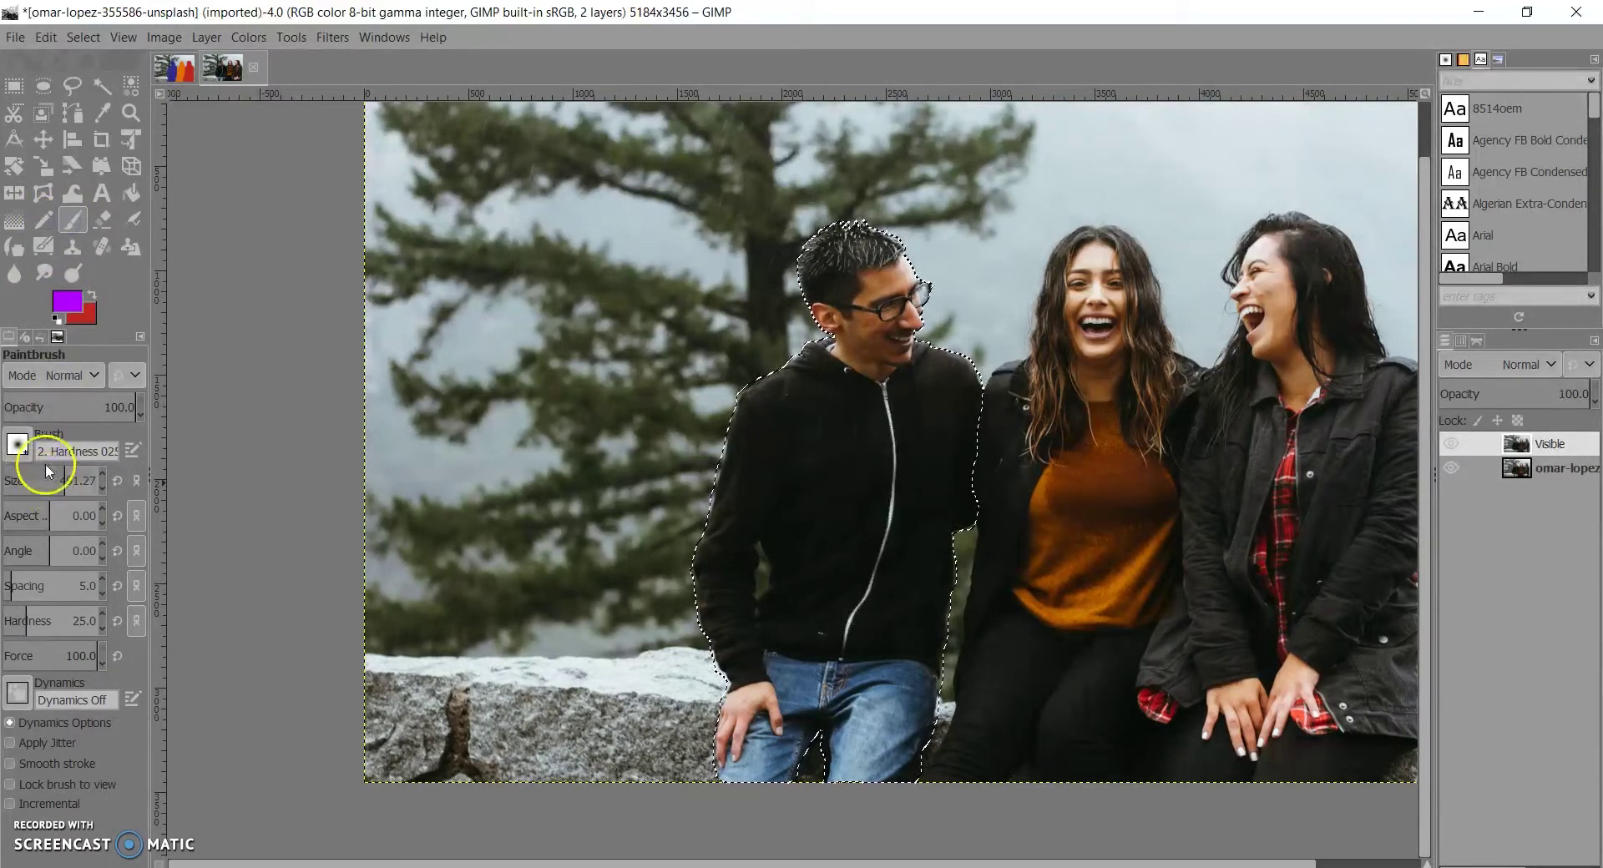
{"action": "left_click", "coordinate": [20, 448]}
{"action": "left_click", "coordinate": [80, 496]}
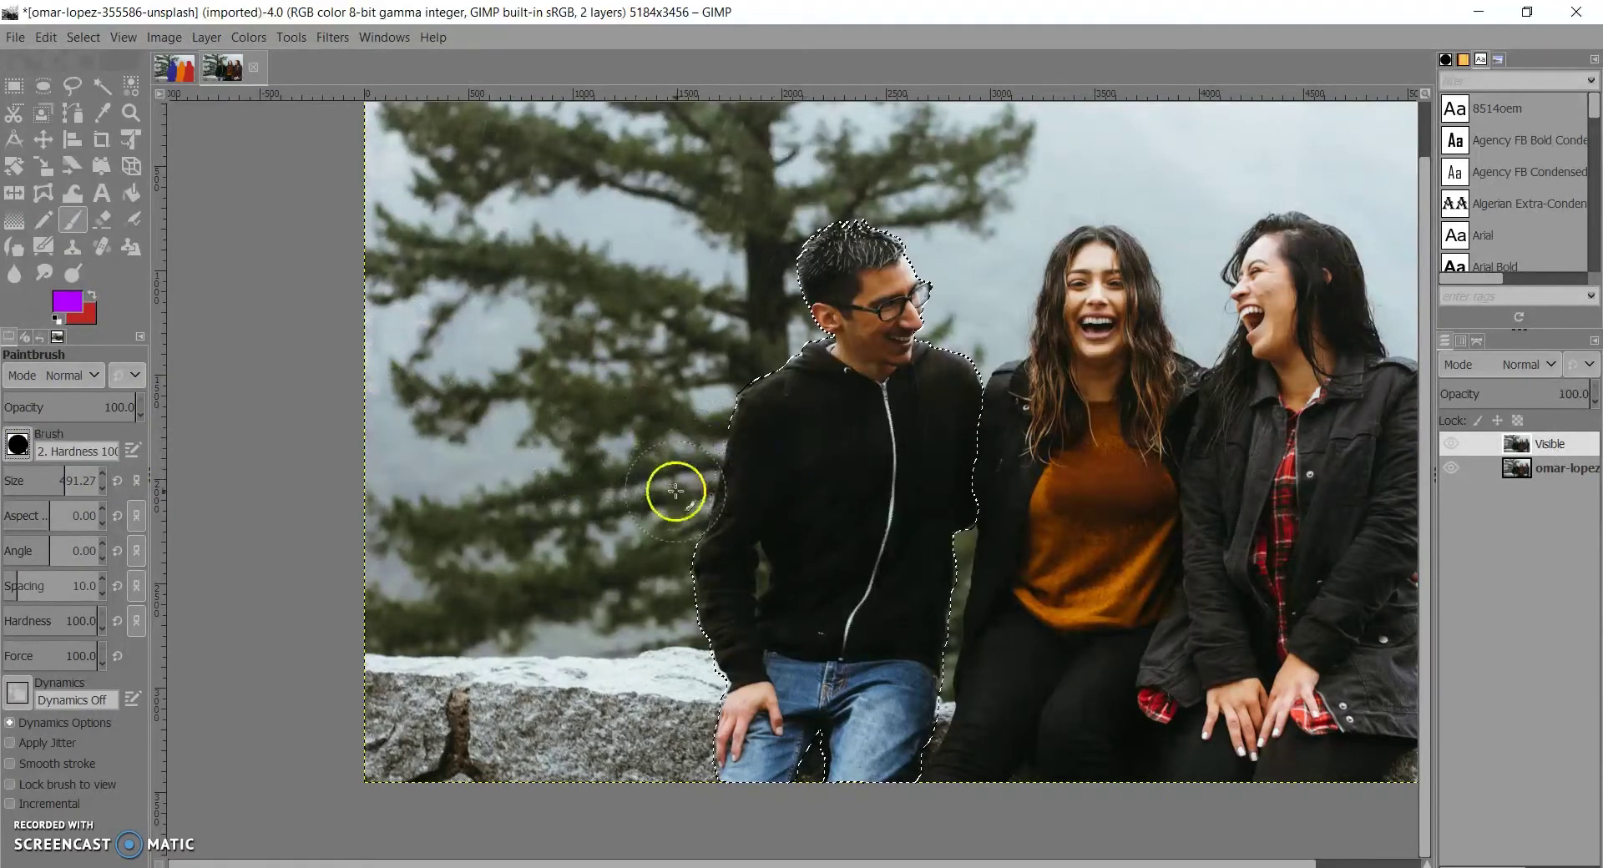
Step: Try painting the man's whole selection purple with the Paintbrush, and undo the painting
{"action": "left_click_drag", "start_coordinate": [744, 472], "coordinate": [791, 393]}
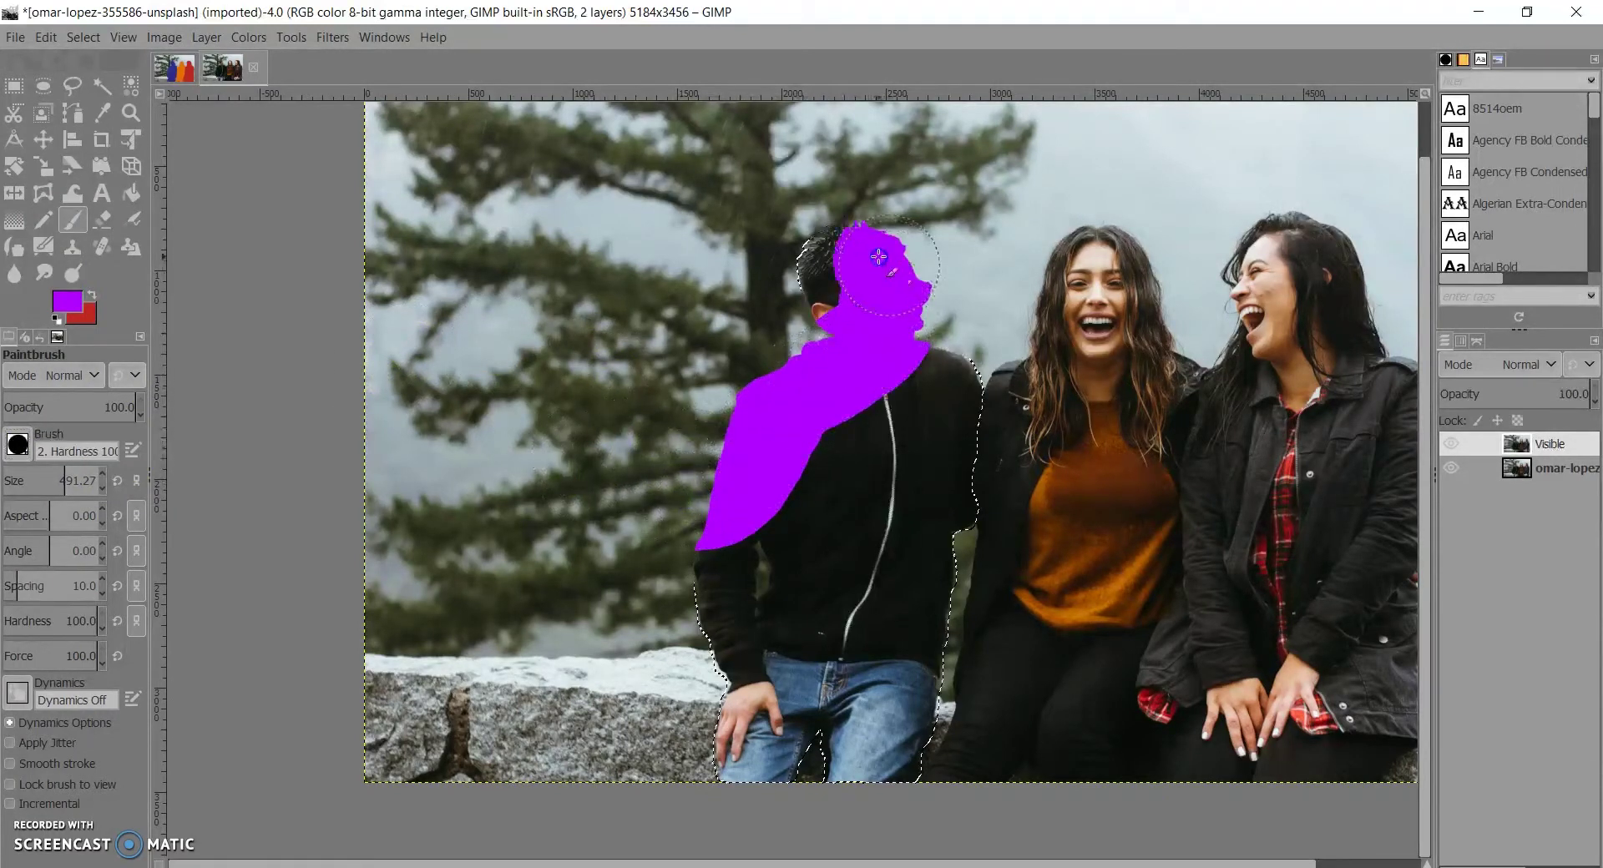
{"action": "mouse_move", "coordinate": [955, 392]}
{"action": "left_mouse_down"}
{"action": "mouse_move", "coordinate": [909, 715]}
{"action": "mouse_move", "coordinate": [752, 756]}
{"action": "mouse_move", "coordinate": [726, 574]}
{"action": "mouse_move", "coordinate": [874, 388]}
{"action": "mouse_move", "coordinate": [851, 708]}
{"action": "mouse_move", "coordinate": [791, 619]}
{"action": "mouse_move", "coordinate": [840, 519]}
{"action": "mouse_move", "coordinate": [787, 579]}
{"action": "left_mouse_up"}
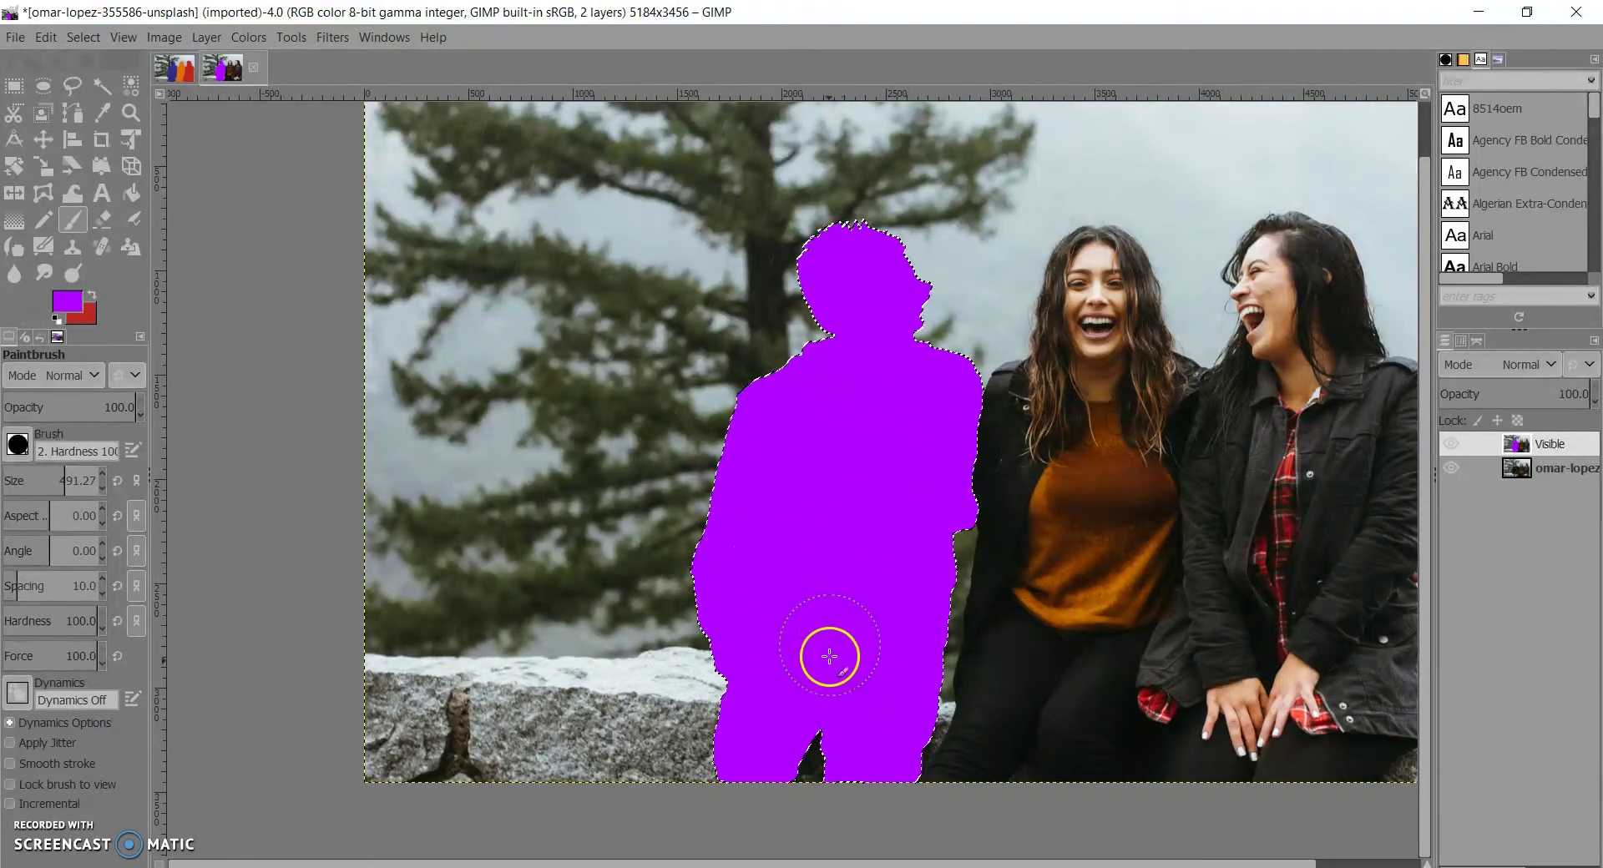
{"action": "key", "text": "Delete"}
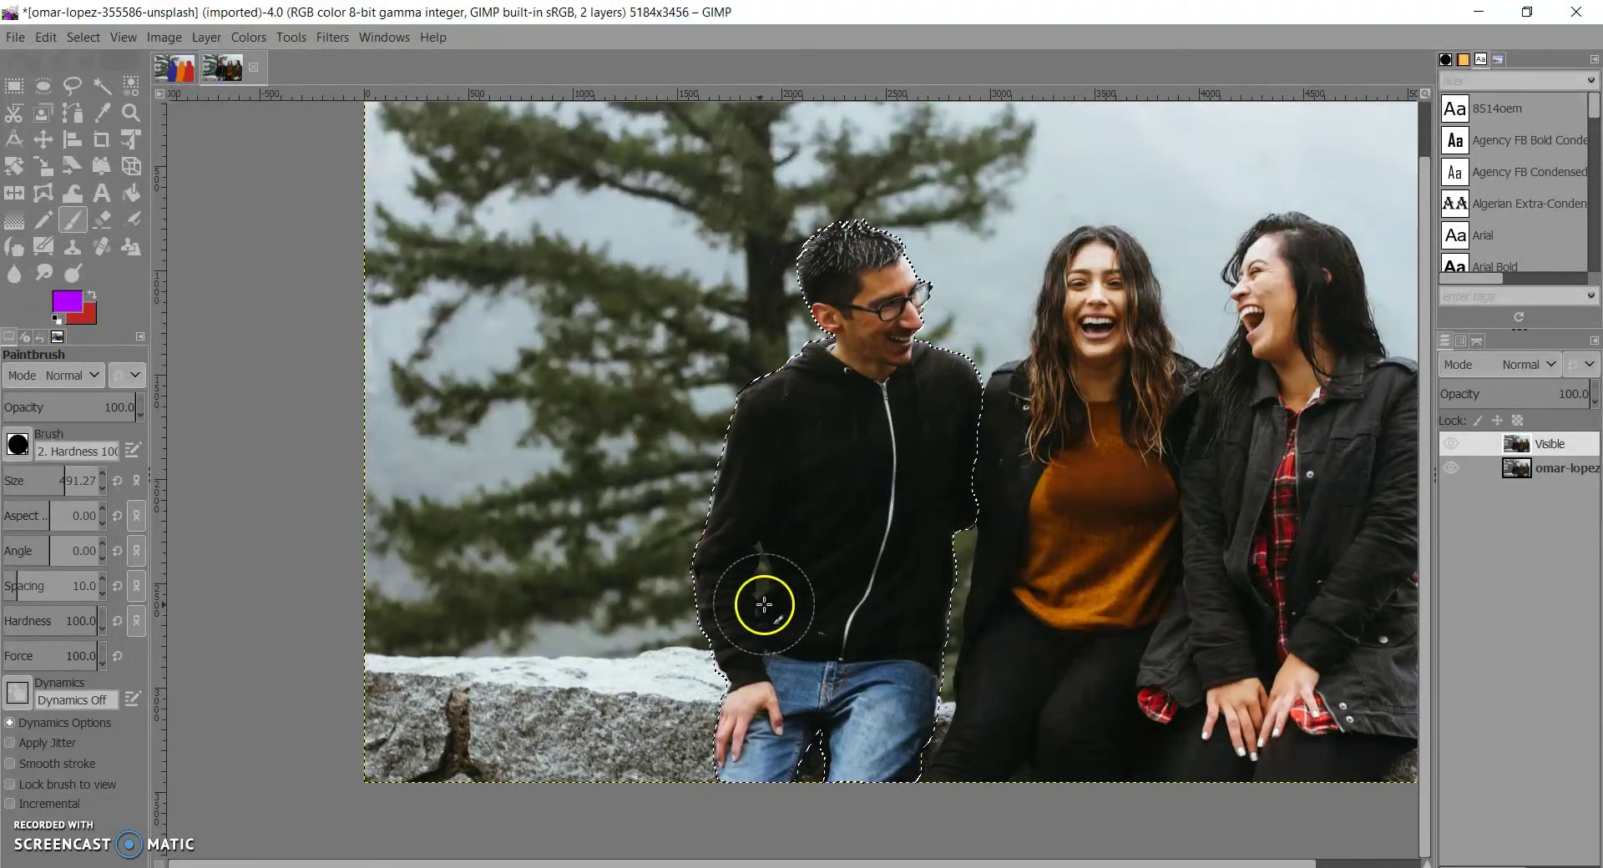
Step: Subtract the large background gap between the man's sleeve and torso from the selection with Free Select
{"action": "left_click", "coordinate": [72, 84]}
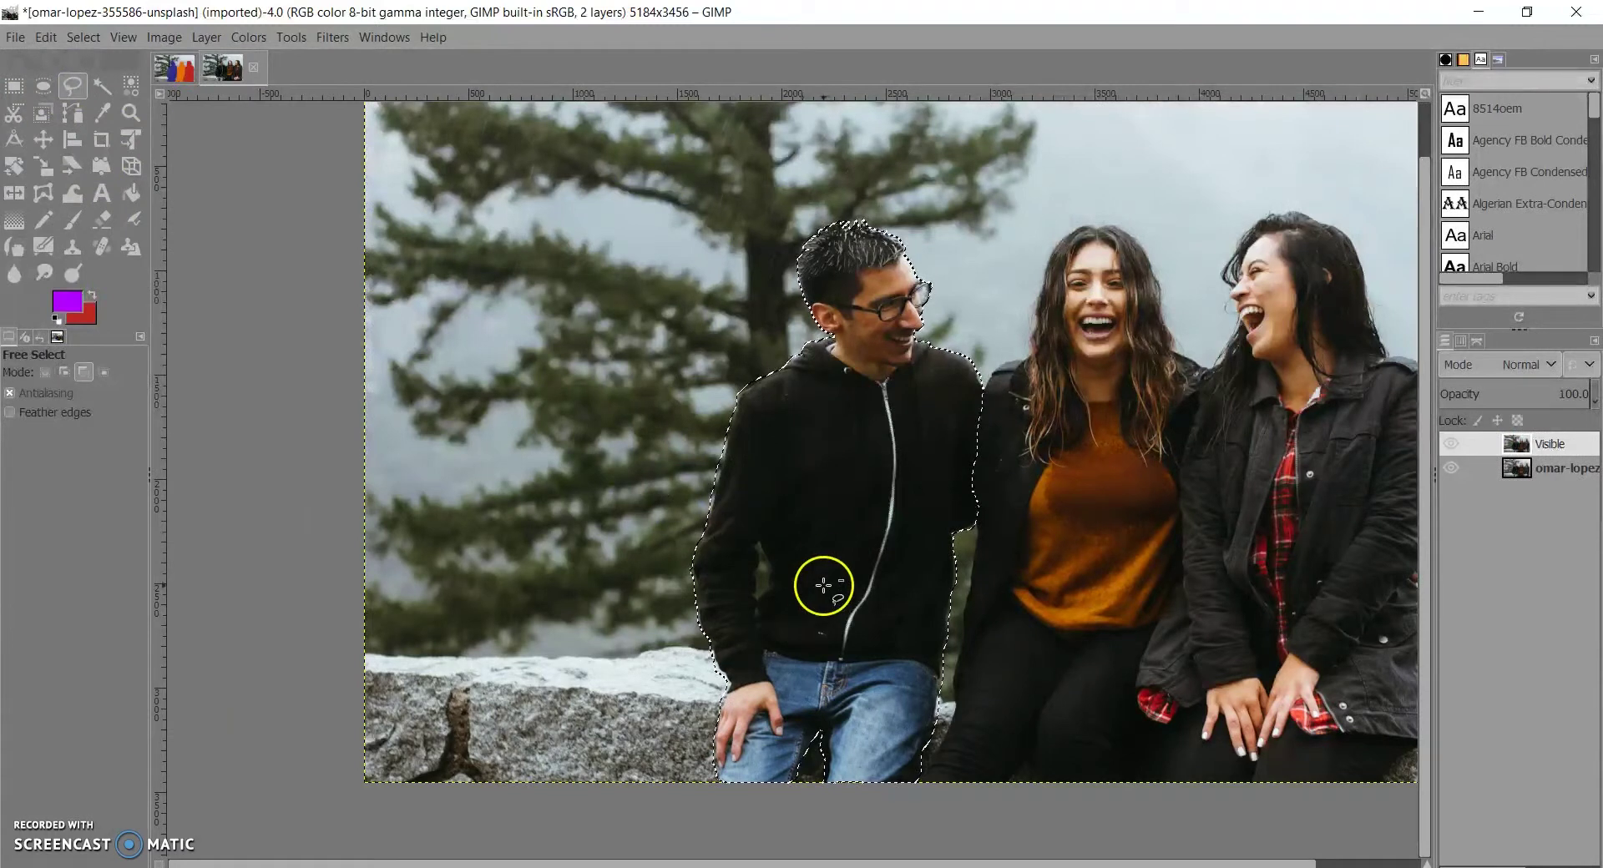
{"action": "scroll", "coordinate": [824, 579], "scroll_direction": "up", "scroll_amount": 6}
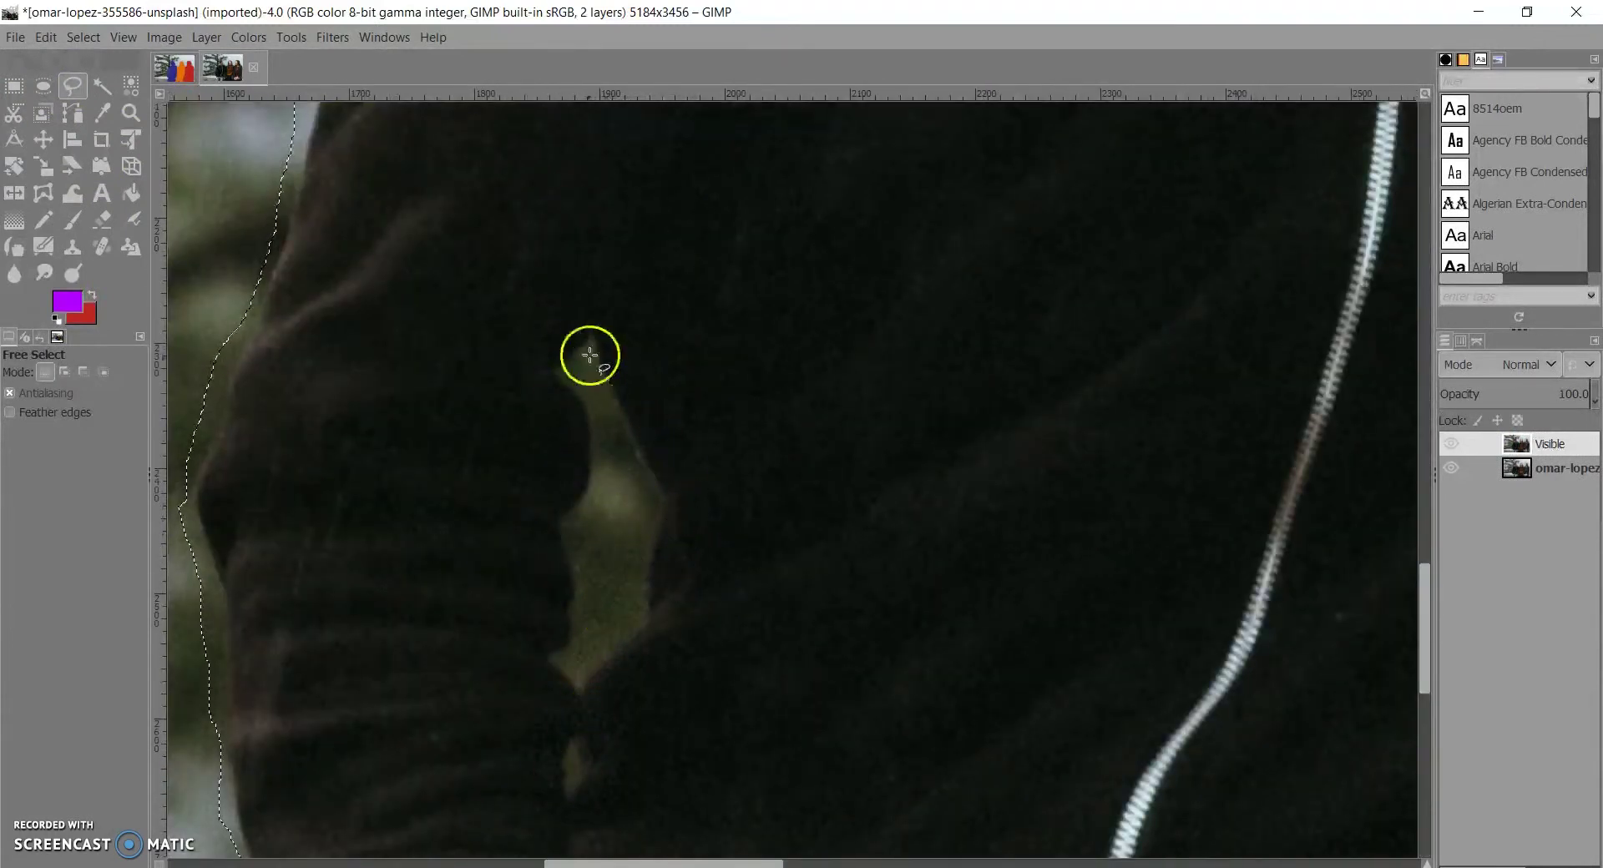
{"action": "scroll", "coordinate": [615, 595], "scroll_direction": "down", "scroll_amount": 3}
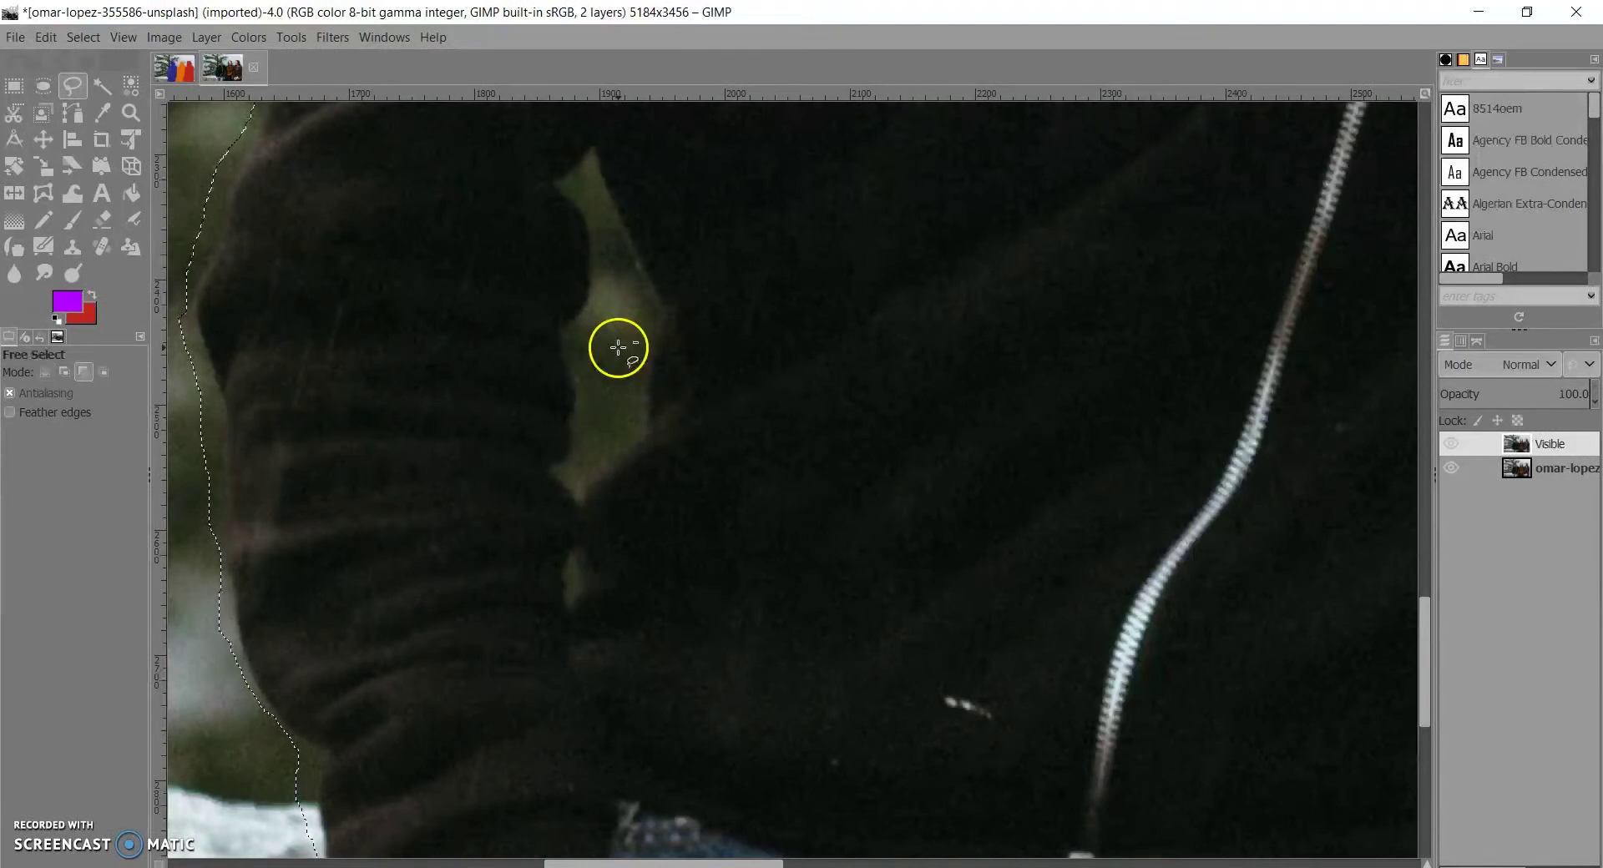
{"action": "key", "text": "shift"}
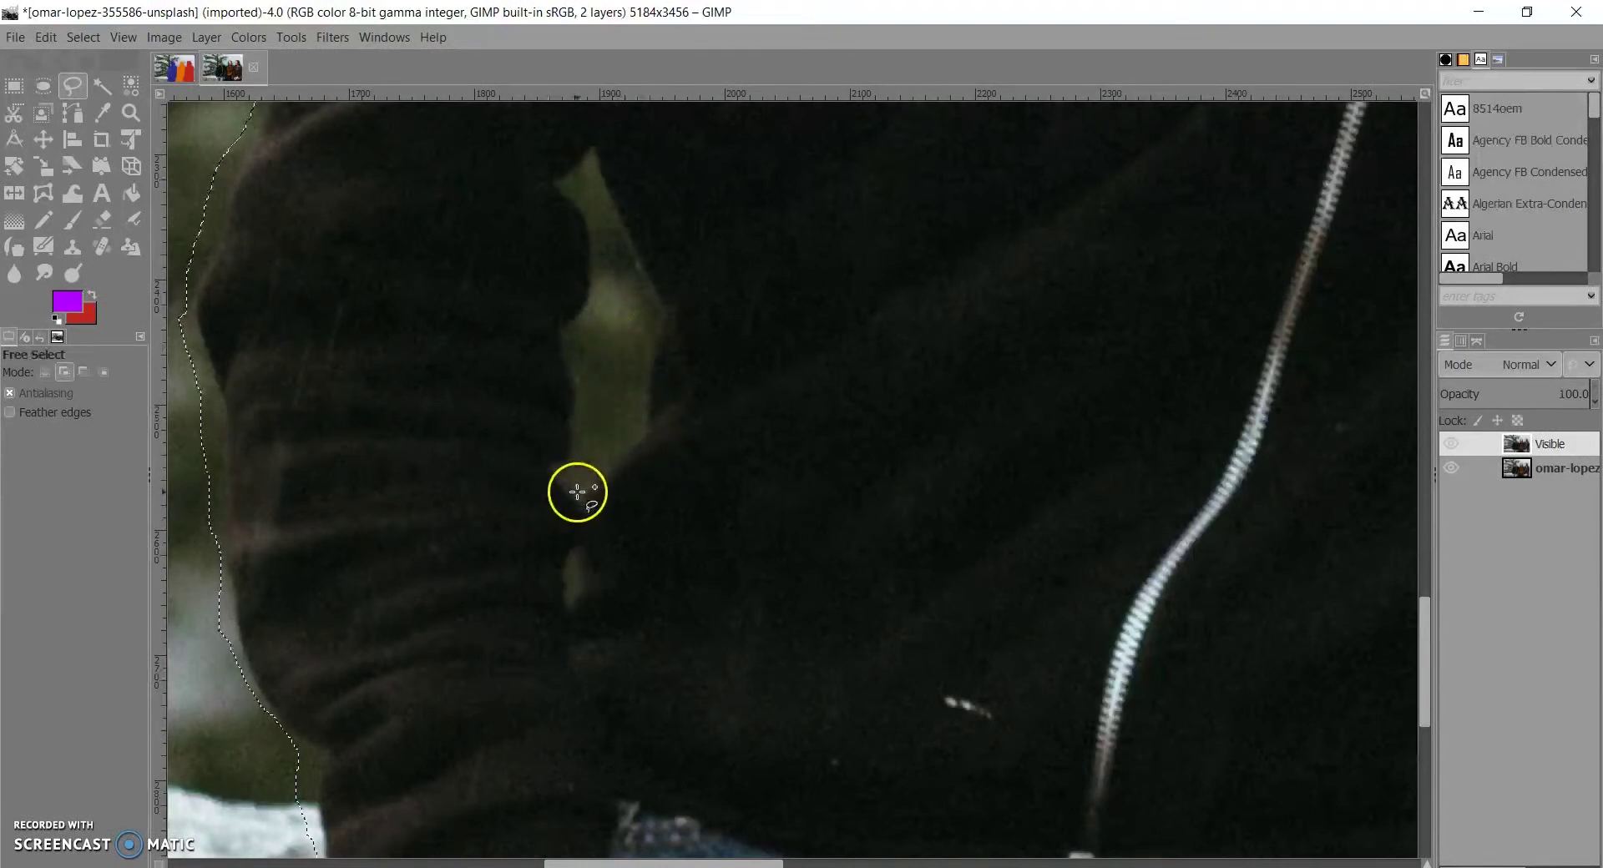
{"action": "key", "text": "ctrl"}
{"action": "left_click", "coordinate": [573, 493], "text": "ctrl"}
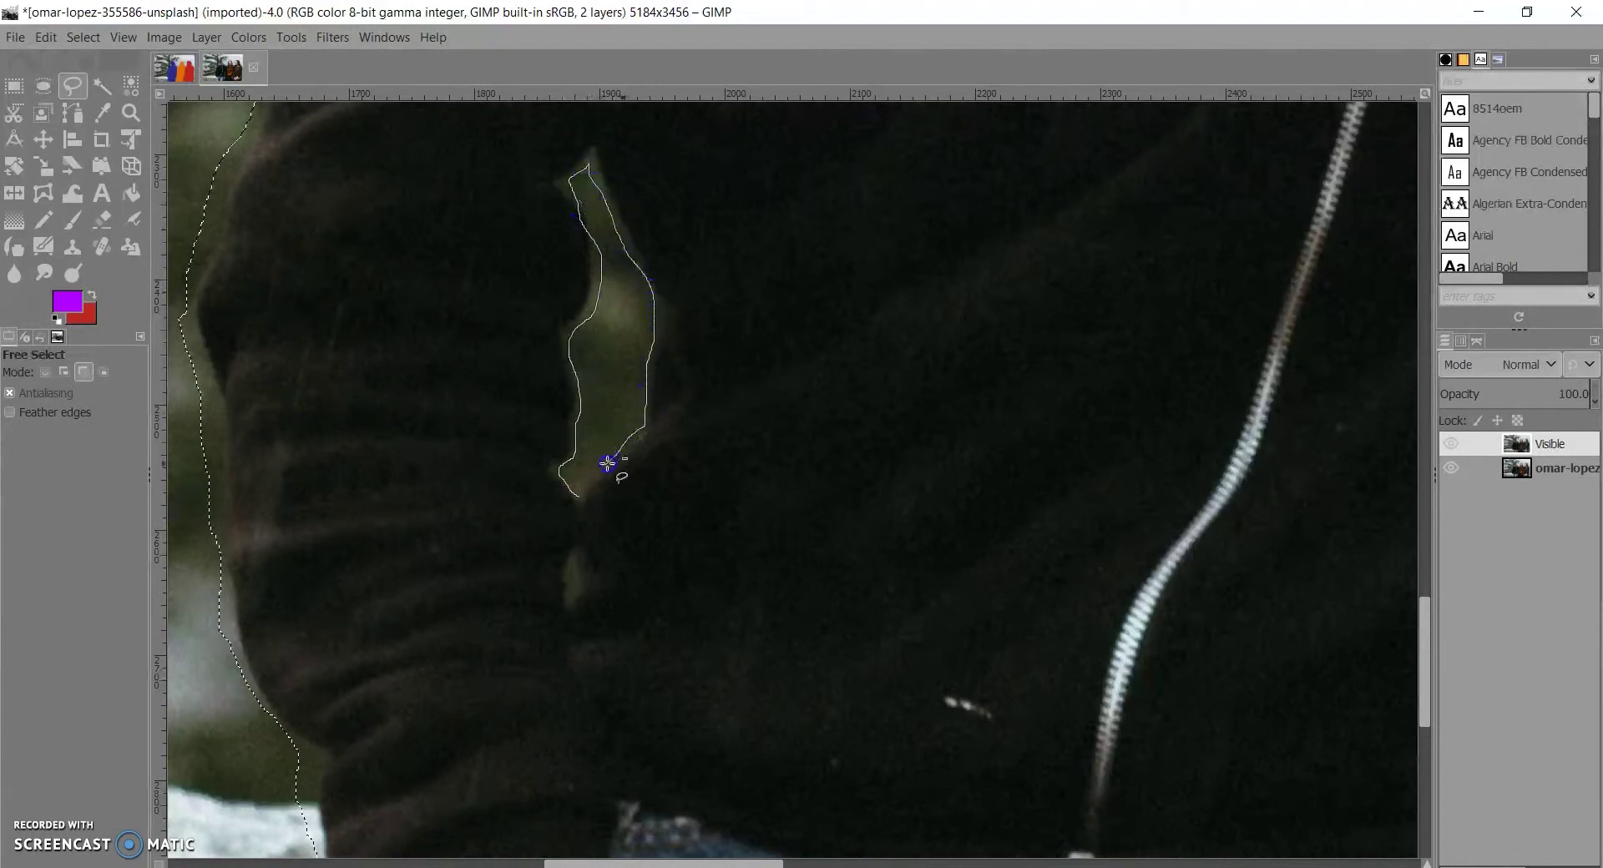
{"action": "left_click", "coordinate": [596, 494]}
Step: Subtract the small background gap just below the larger sleeve opening from the selection
{"action": "left_click", "coordinate": [43, 88]}
{"action": "left_click", "coordinate": [73, 87]}
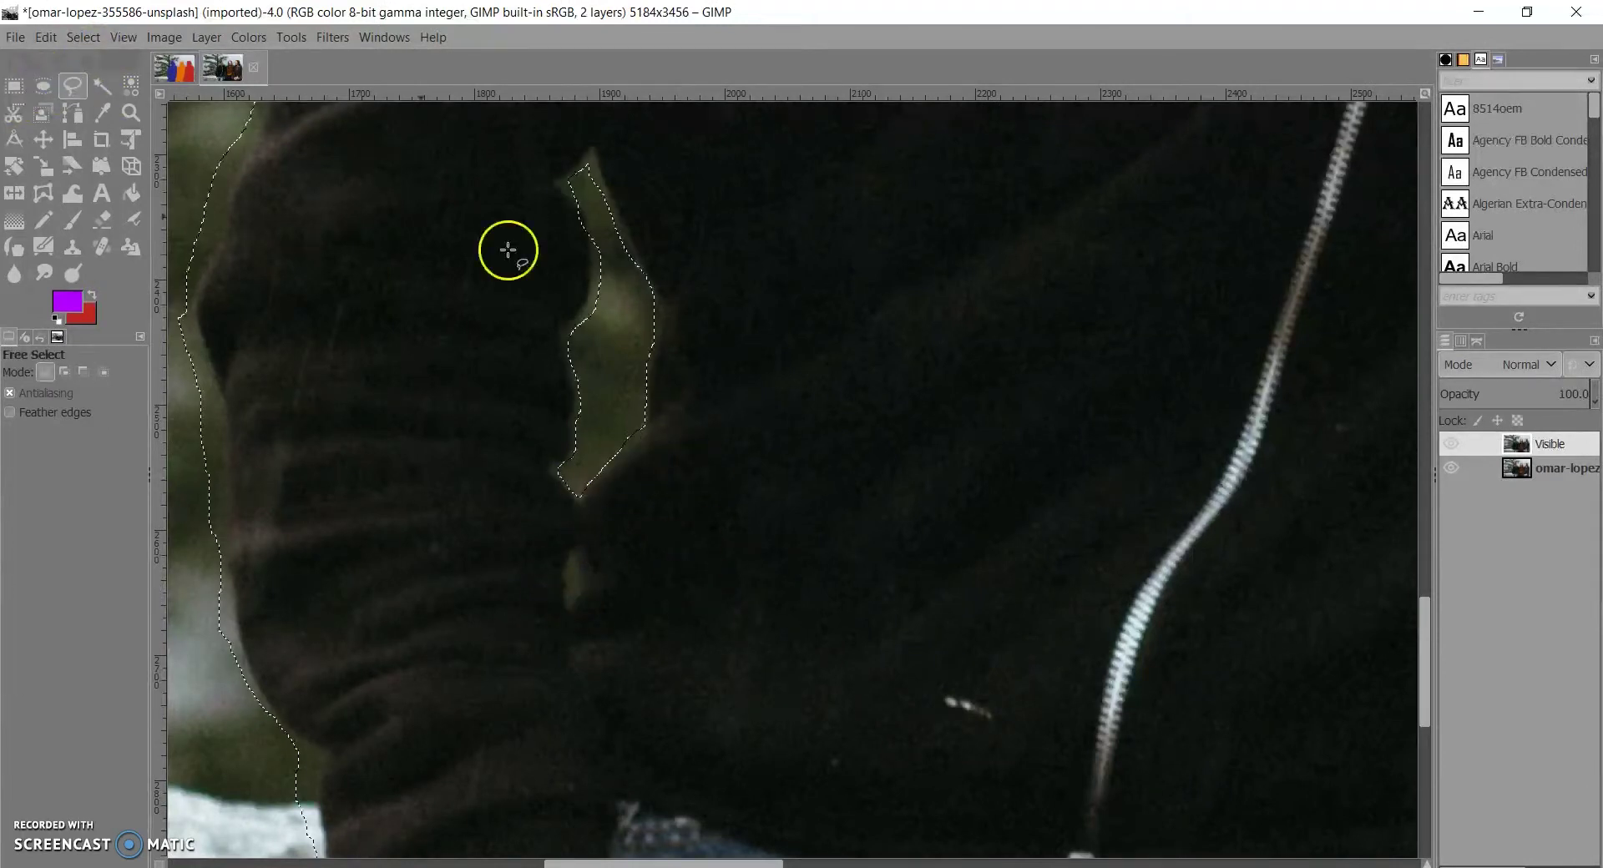
{"action": "left_click", "coordinate": [572, 593]}
Step: Paint the man's entire selection purple with the Paintbrush, leaving the excluded sleeve gaps unpainted
{"action": "scroll", "coordinate": [1056, 300], "scroll_direction": "down", "scroll_amount": 2, "text": "ctrl"}
{"action": "scroll", "coordinate": [1057, 301], "scroll_direction": "down", "scroll_amount": 2, "text": "ctrl"}
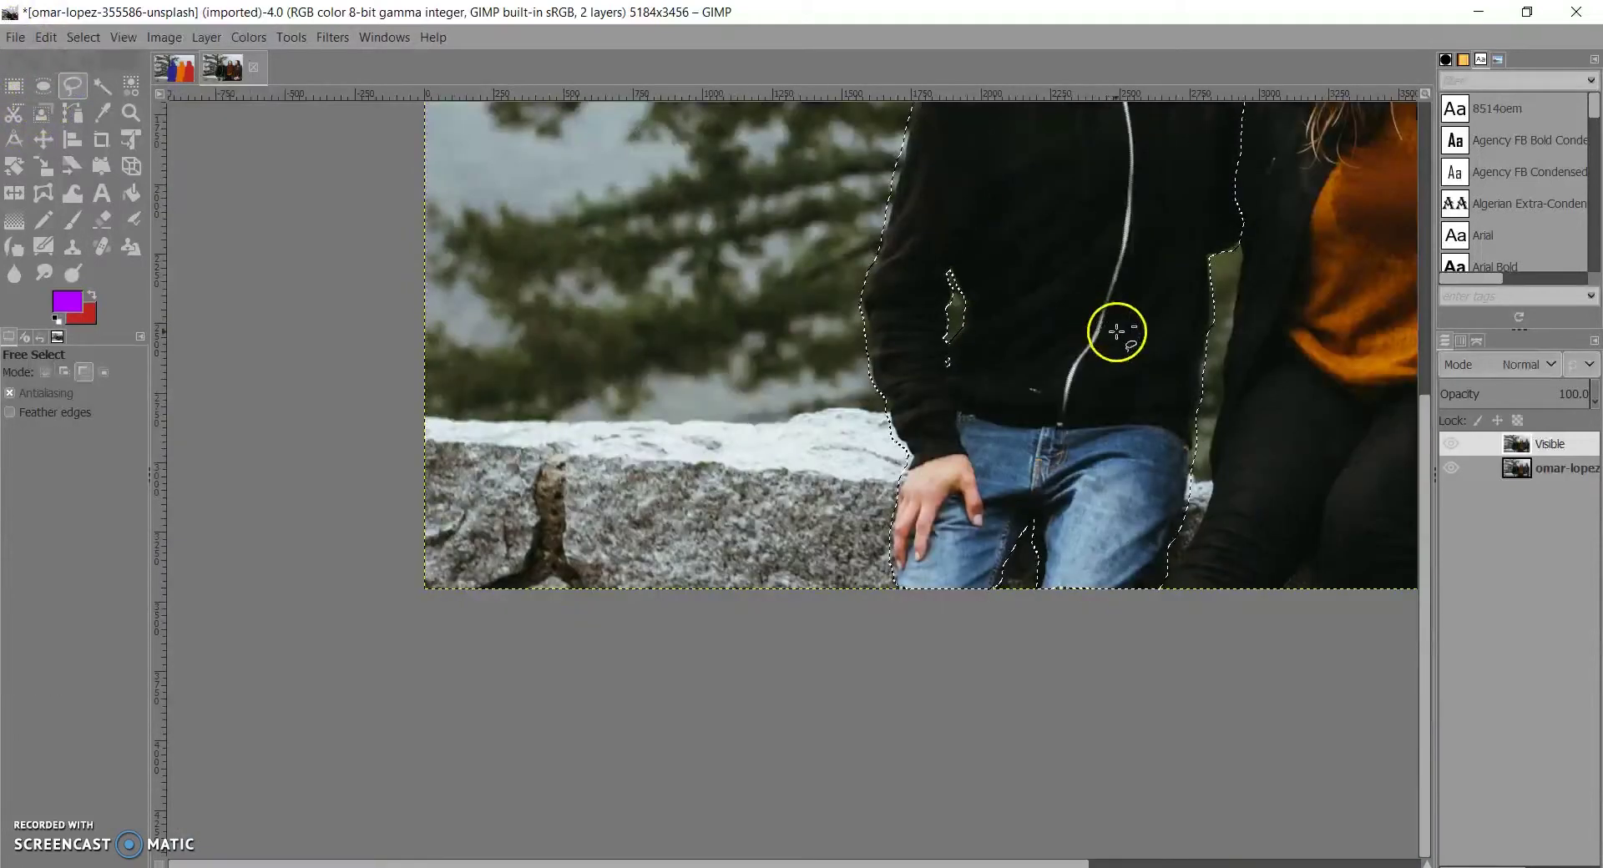
{"action": "scroll", "coordinate": [1116, 331], "scroll_direction": "right", "scroll_amount": 1}
{"action": "scroll", "coordinate": [779, 309], "scroll_direction": "up", "scroll_amount": 2}
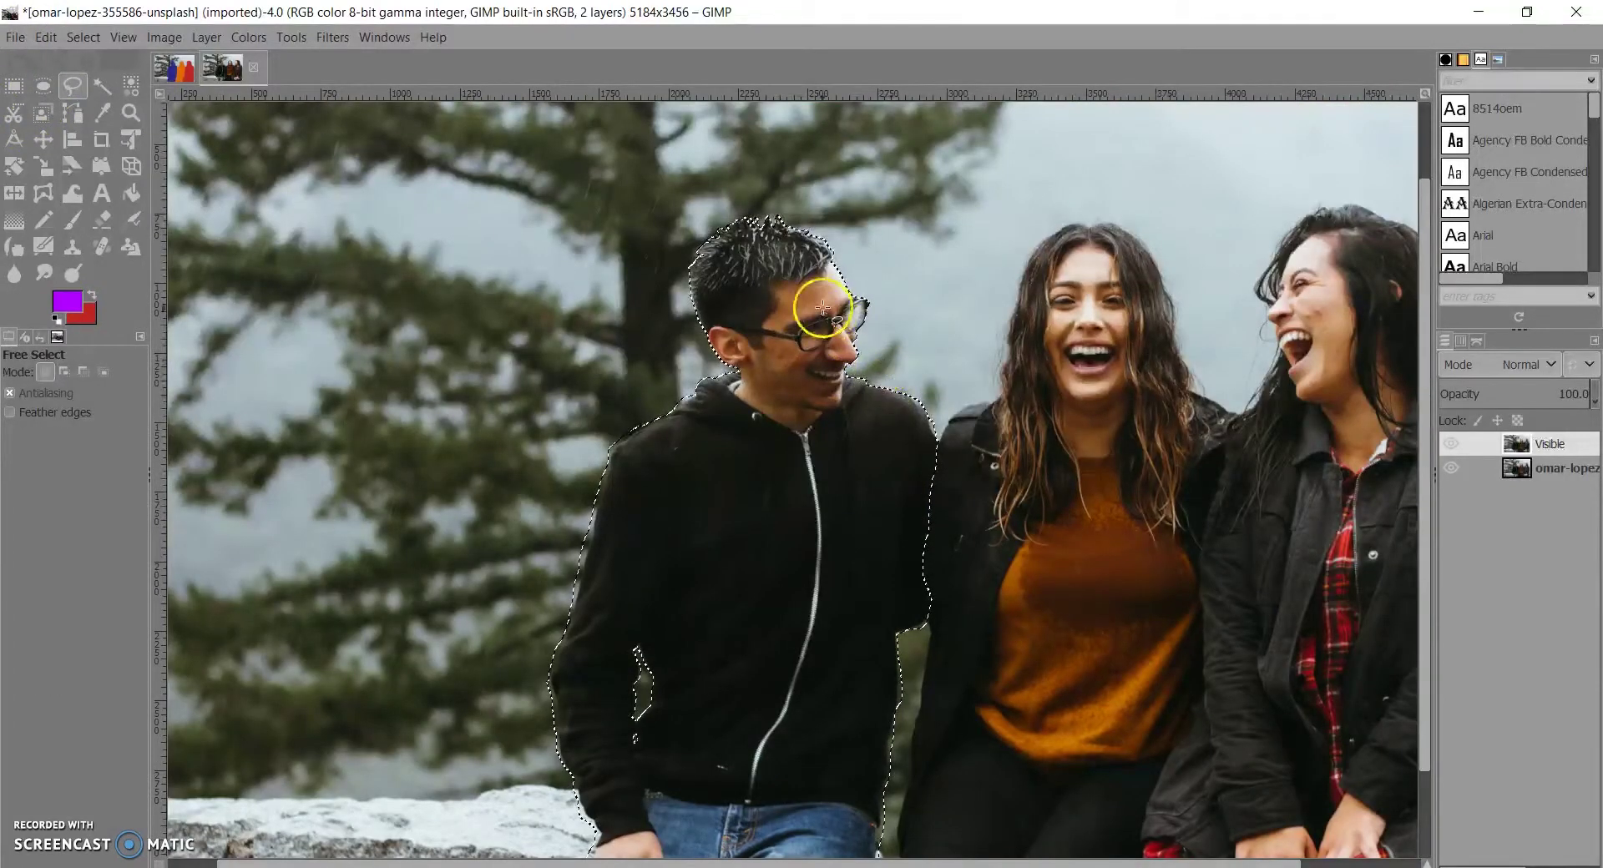
{"action": "scroll", "coordinate": [709, 526], "scroll_direction": "down", "scroll_amount": 2}
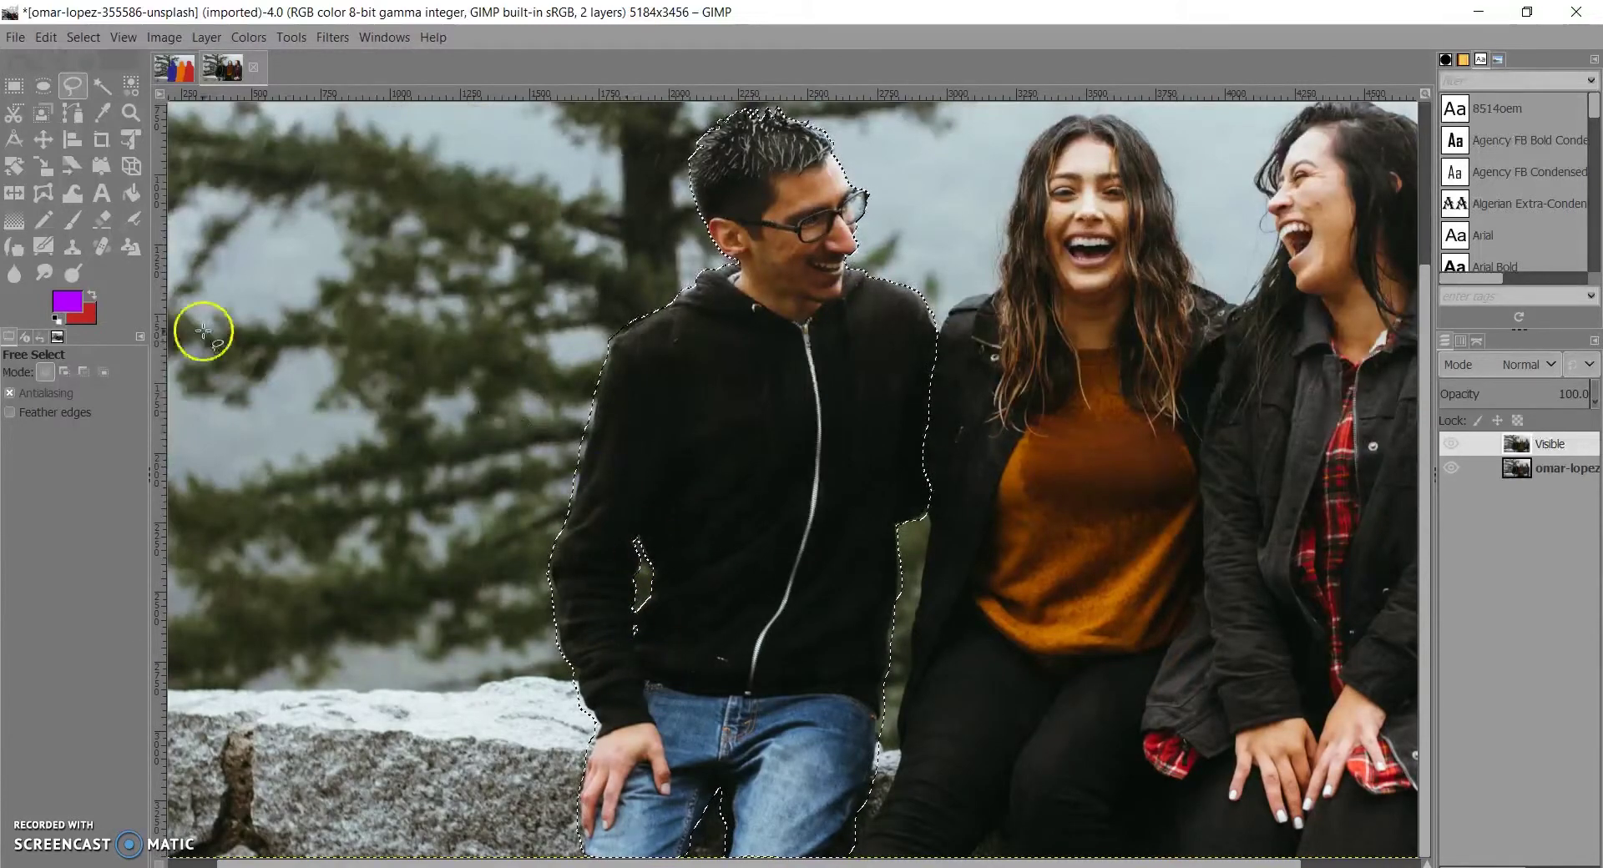
{"action": "left_click", "coordinate": [62, 223]}
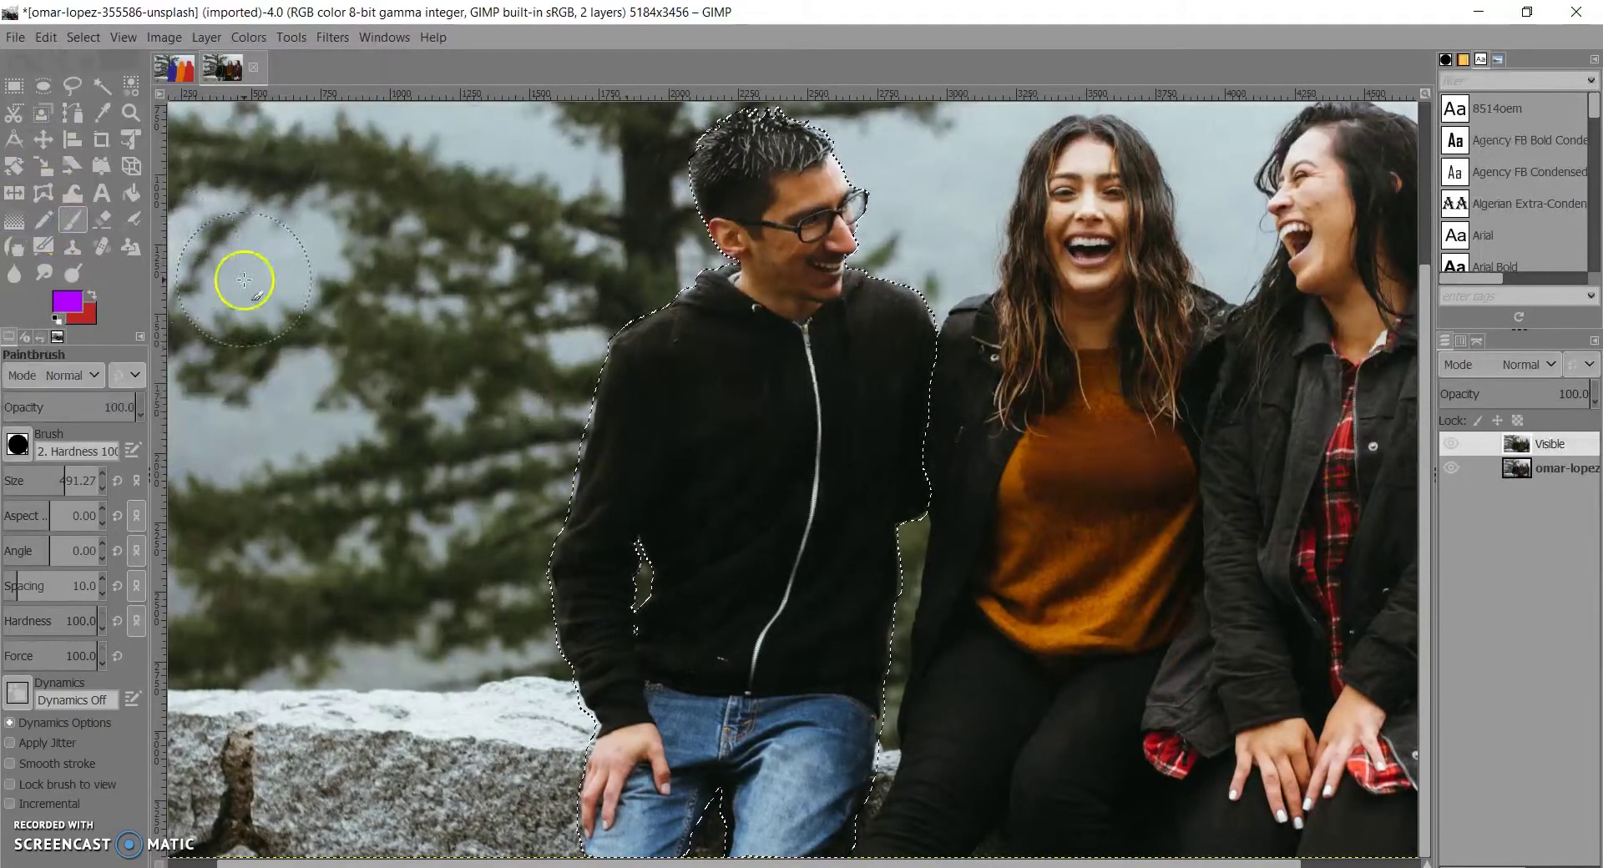
{"action": "mouse_move", "coordinate": [610, 471]}
{"action": "left_mouse_down"}
{"action": "mouse_move", "coordinate": [619, 836]}
{"action": "mouse_move", "coordinate": [735, 757]}
{"action": "mouse_move", "coordinate": [748, 861]}
{"action": "mouse_move", "coordinate": [808, 831]}
{"action": "mouse_move", "coordinate": [848, 750]}
{"action": "mouse_move", "coordinate": [862, 605]}
{"action": "mouse_move", "coordinate": [908, 465]}
{"action": "mouse_move", "coordinate": [912, 364]}
{"action": "mouse_move", "coordinate": [814, 165]}
{"action": "mouse_move", "coordinate": [742, 149]}
{"action": "mouse_move", "coordinate": [739, 213]}
{"action": "mouse_move", "coordinate": [790, 283]}
{"action": "mouse_move", "coordinate": [660, 332]}
{"action": "mouse_move", "coordinate": [572, 452]}
{"action": "mouse_move", "coordinate": [935, 370]}
{"action": "mouse_move", "coordinate": [613, 551]}
{"action": "mouse_move", "coordinate": [835, 564]}
{"action": "mouse_move", "coordinate": [785, 630]}
{"action": "mouse_move", "coordinate": [710, 681]}
{"action": "mouse_move", "coordinate": [673, 610]}
{"action": "mouse_move", "coordinate": [586, 604]}
{"action": "mouse_move", "coordinate": [638, 609]}
{"action": "left_mouse_up"}
{"action": "scroll", "coordinate": [786, 543], "scroll_direction": "down", "scroll_amount": 2}
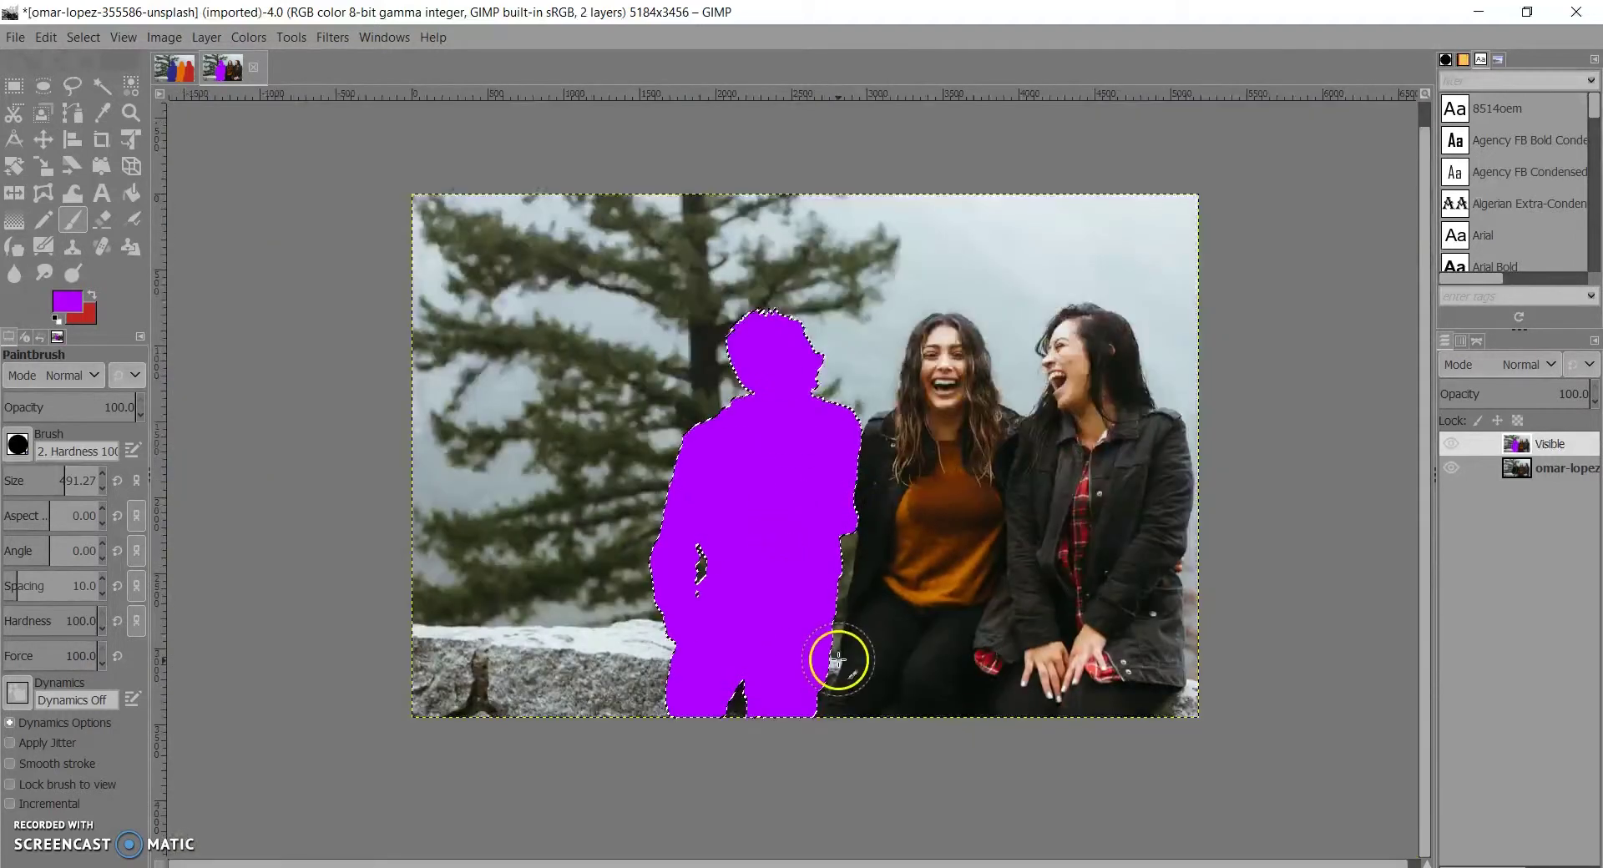
{"action": "scroll", "coordinate": [788, 487], "scroll_direction": "up", "scroll_amount": 2}
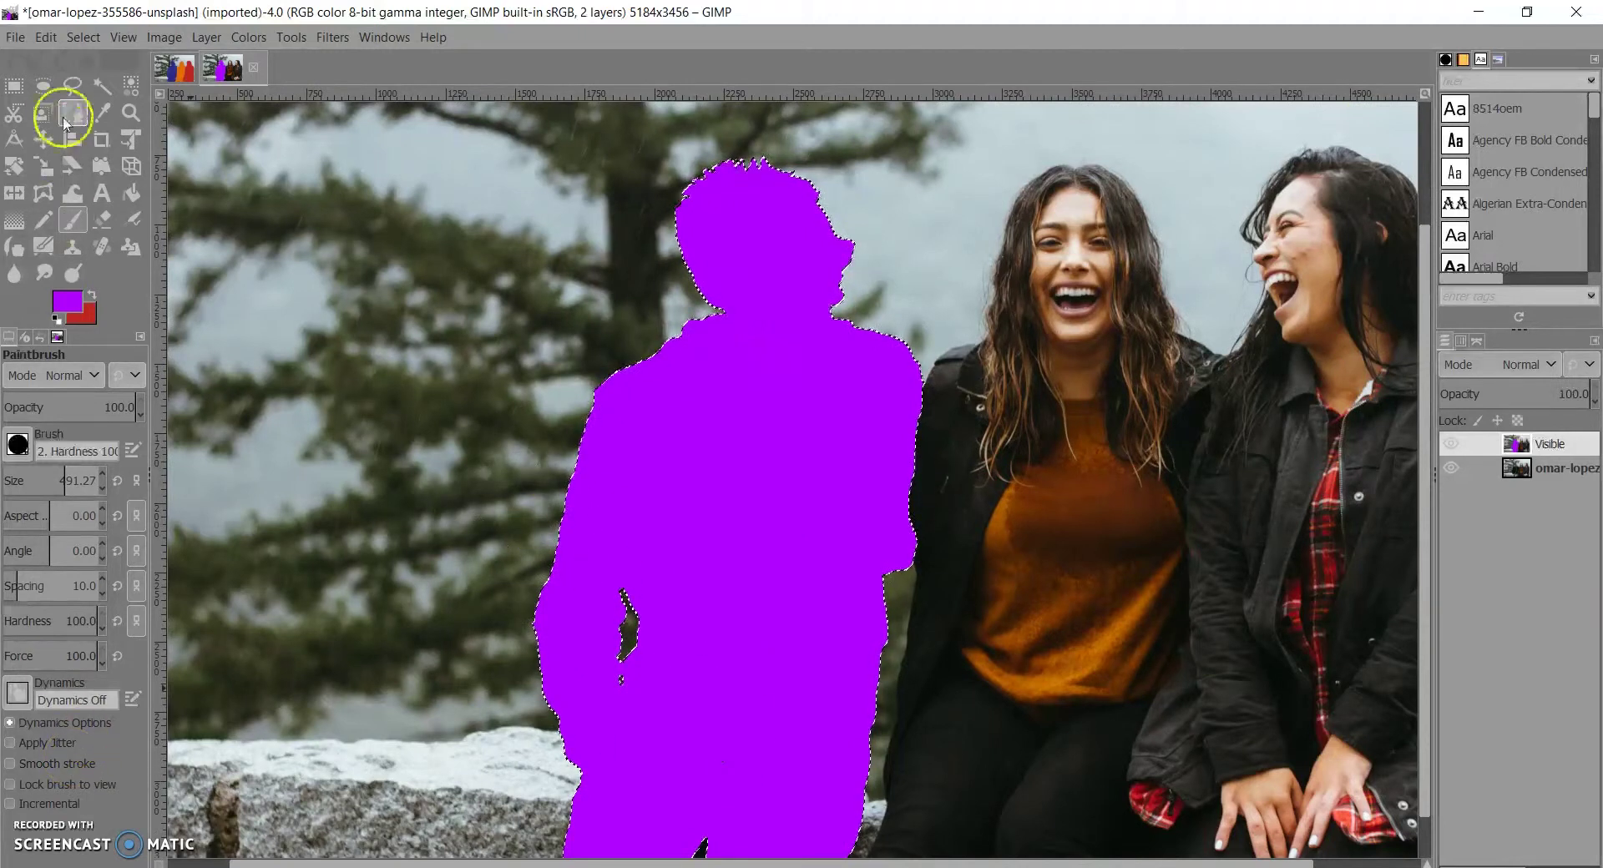
Step: Clear the selection around the purple silhouette
{"action": "left_click", "coordinate": [83, 37]}
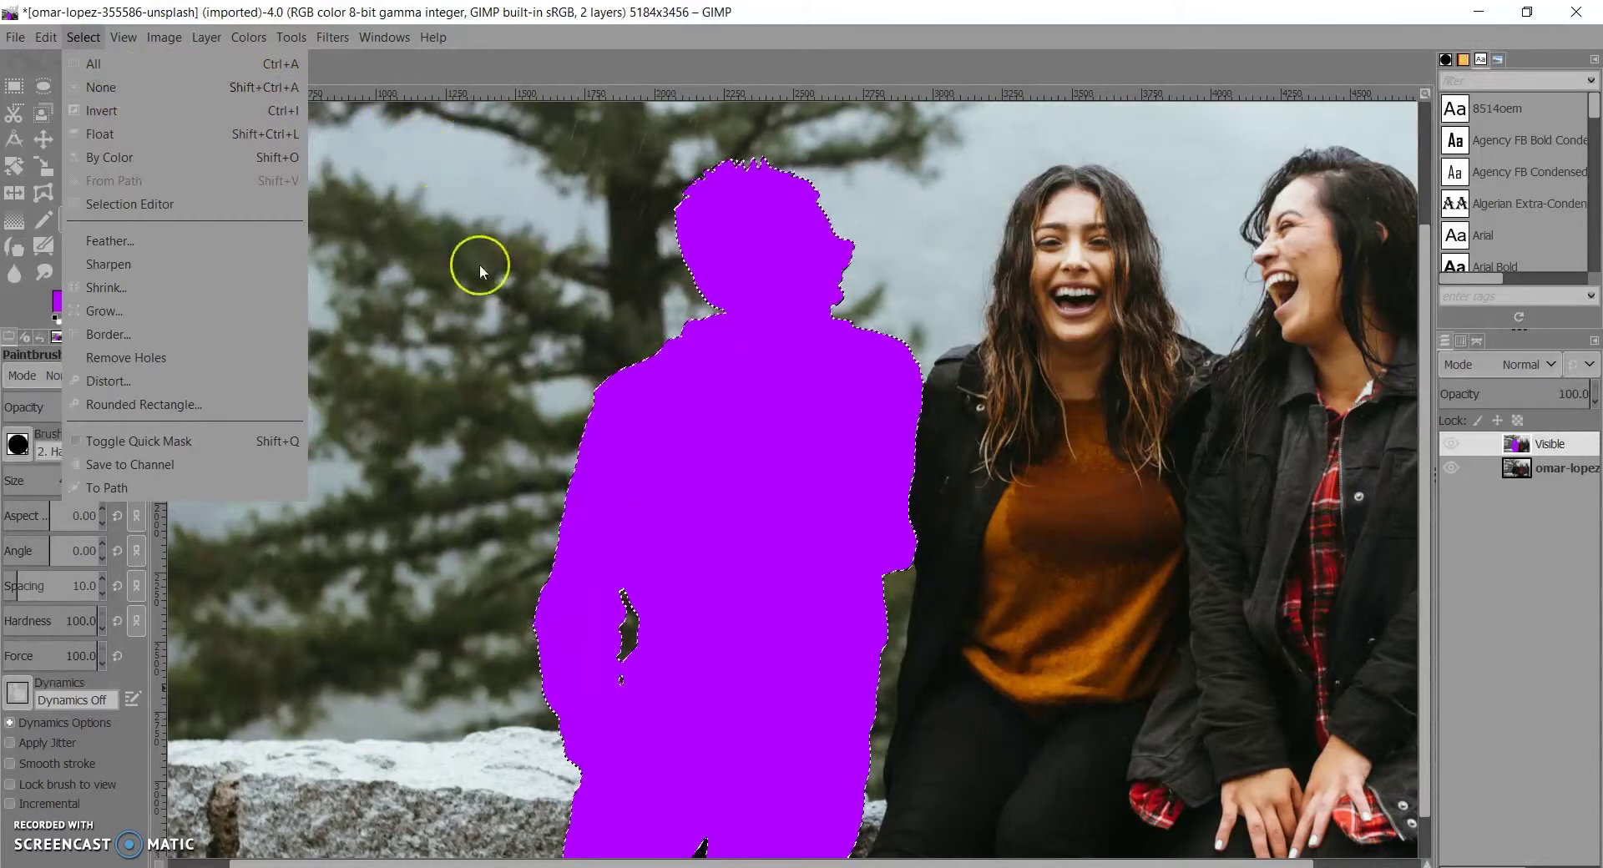
{"action": "left_click", "coordinate": [549, 261]}
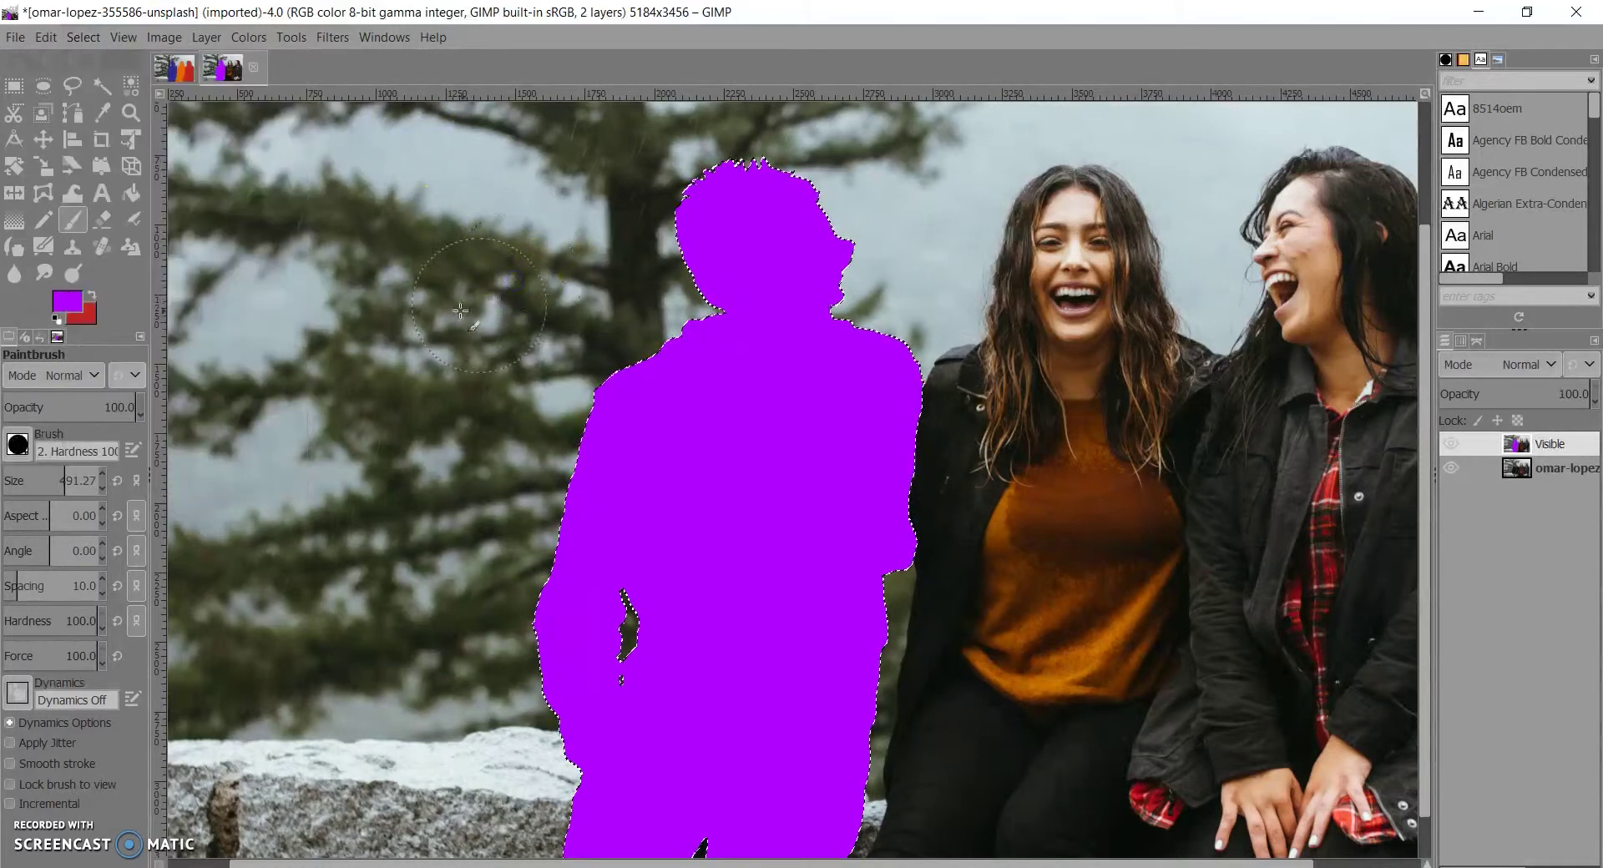
{"action": "key", "text": "ctrl+shift+a"}
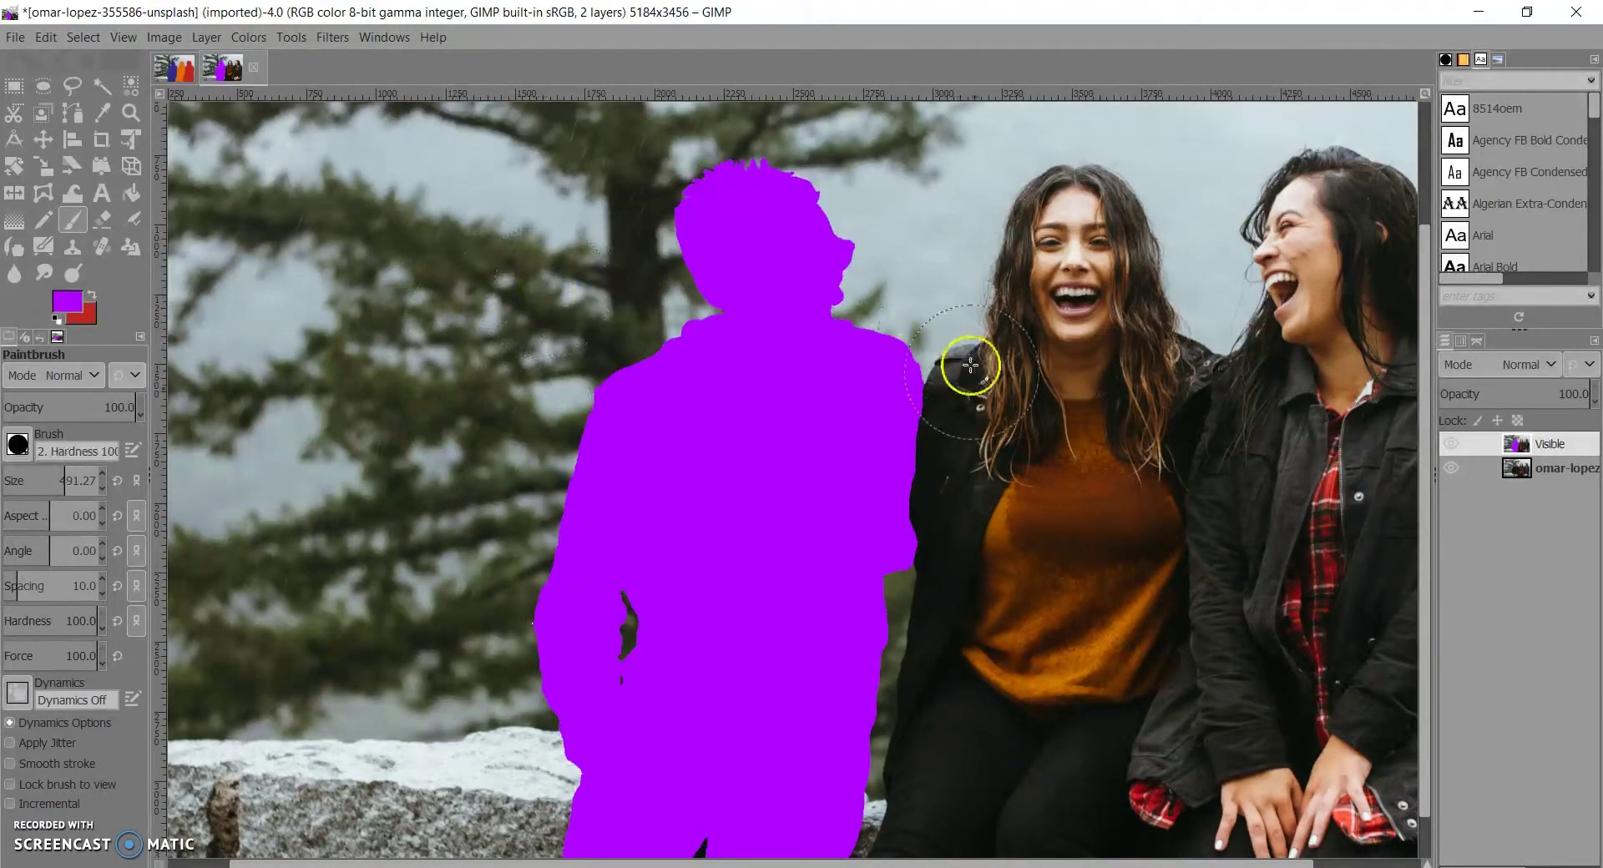
Step: Try a purple Paintbrush stroke on the tree background beside the silhouette, and undo it
{"action": "scroll", "coordinate": [881, 355], "scroll_direction": "right", "scroll_amount": 3}
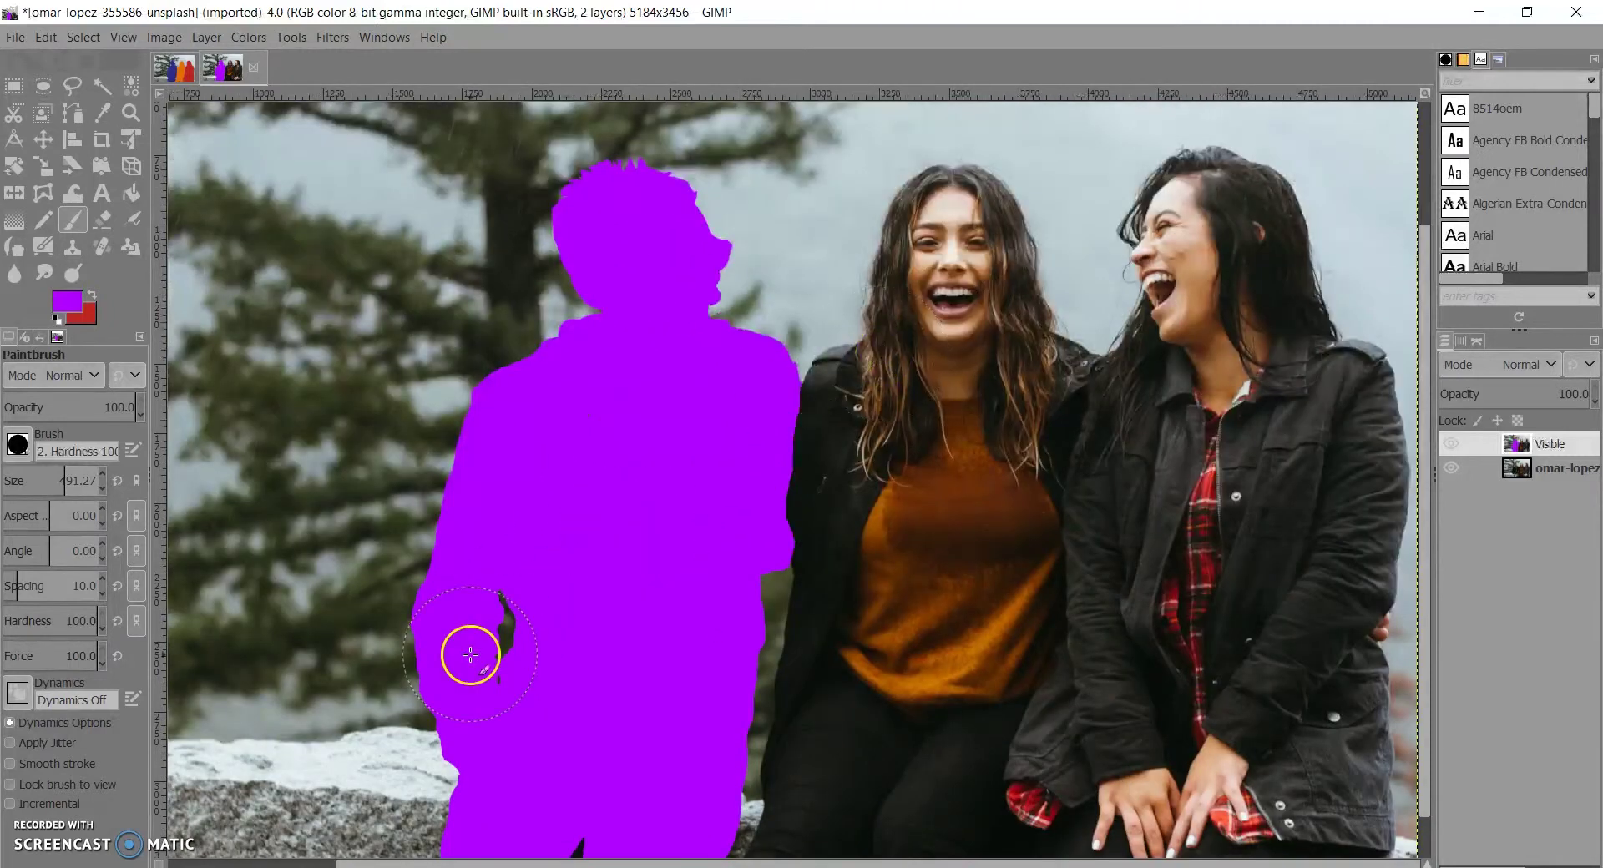
{"action": "mouse_move", "coordinate": [411, 304]}
{"action": "left_mouse_down"}
{"action": "mouse_move", "coordinate": [438, 396]}
{"action": "mouse_move", "coordinate": [621, 317]}
{"action": "mouse_move", "coordinate": [466, 242]}
{"action": "mouse_move", "coordinate": [487, 307]}
{"action": "left_mouse_up"}
{"action": "key", "text": "ctrl+z"}
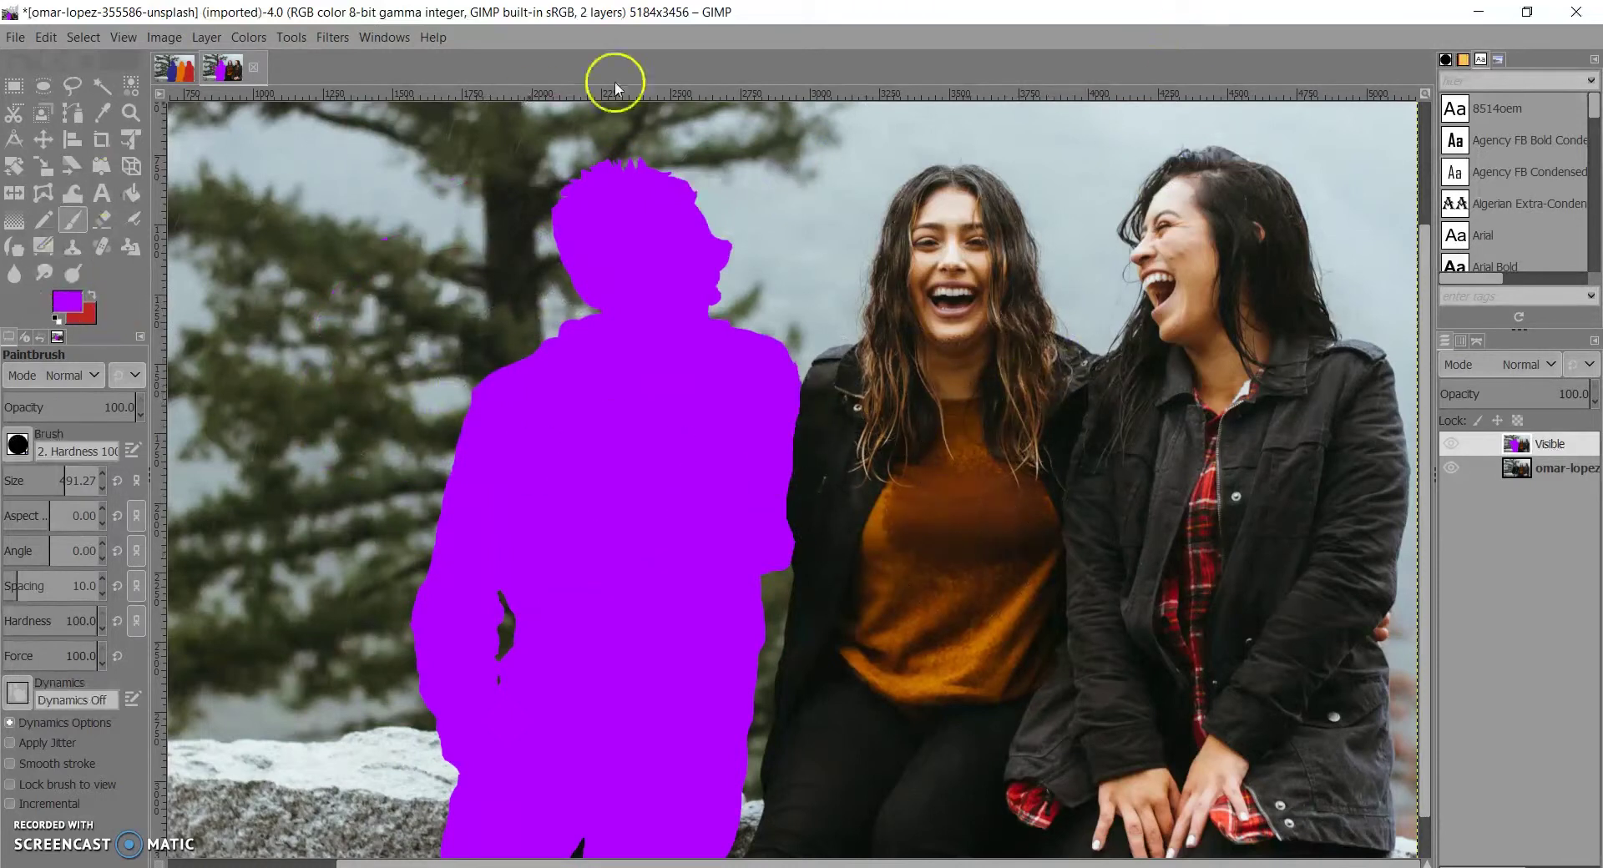
Step: Start a Free Select outline of the middle woman at the photo's lower edge, tracing up her leg beside the man
{"action": "left_click", "coordinate": [73, 86]}
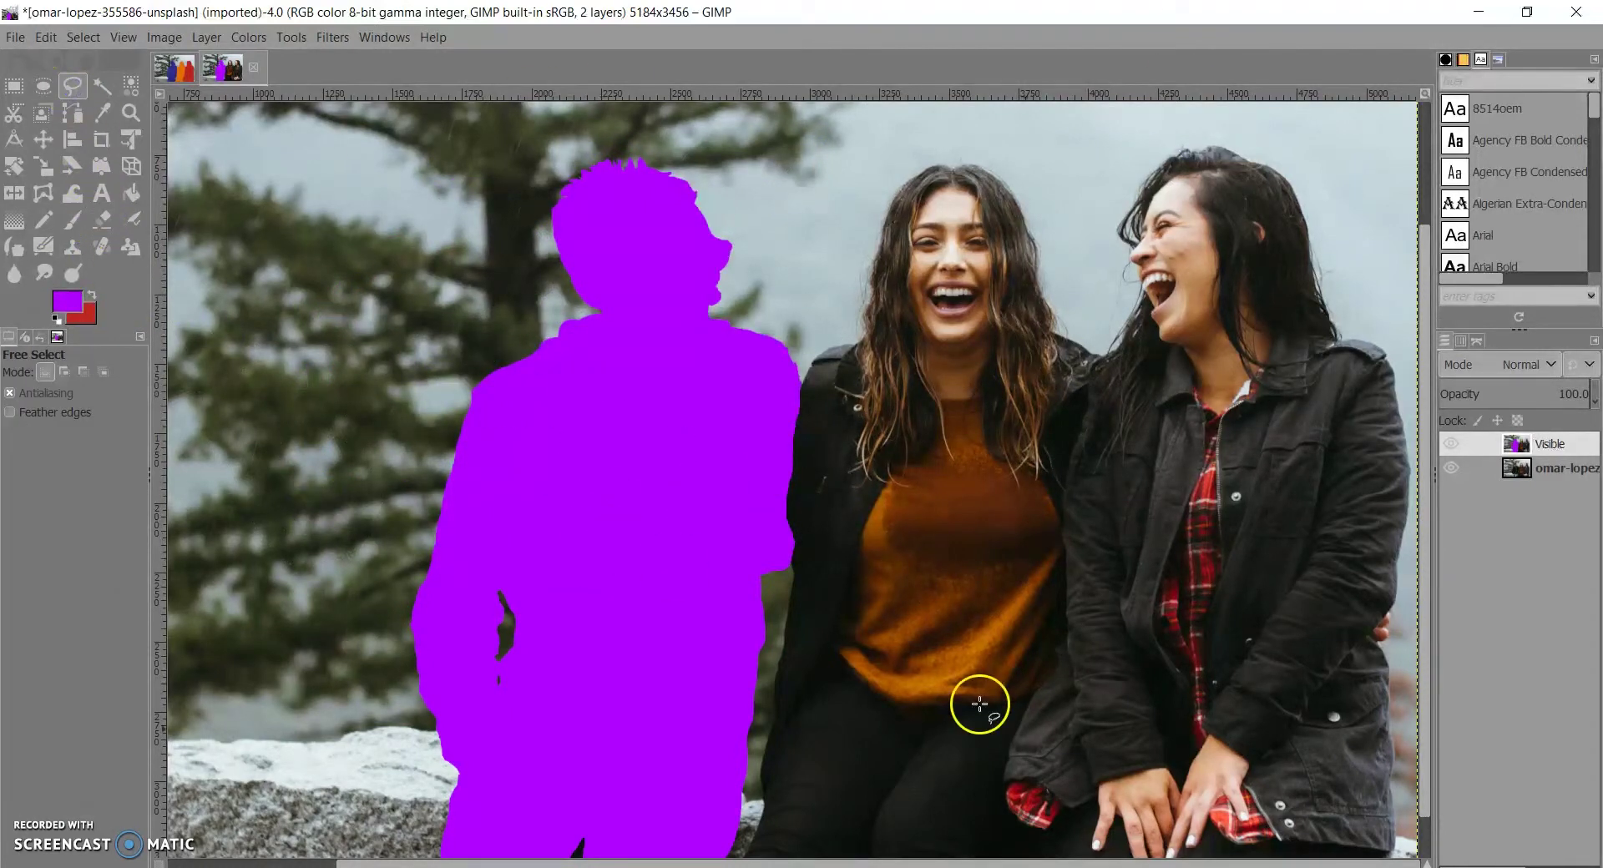
{"action": "scroll", "coordinate": [827, 793], "scroll_direction": "down", "scroll_amount": 1}
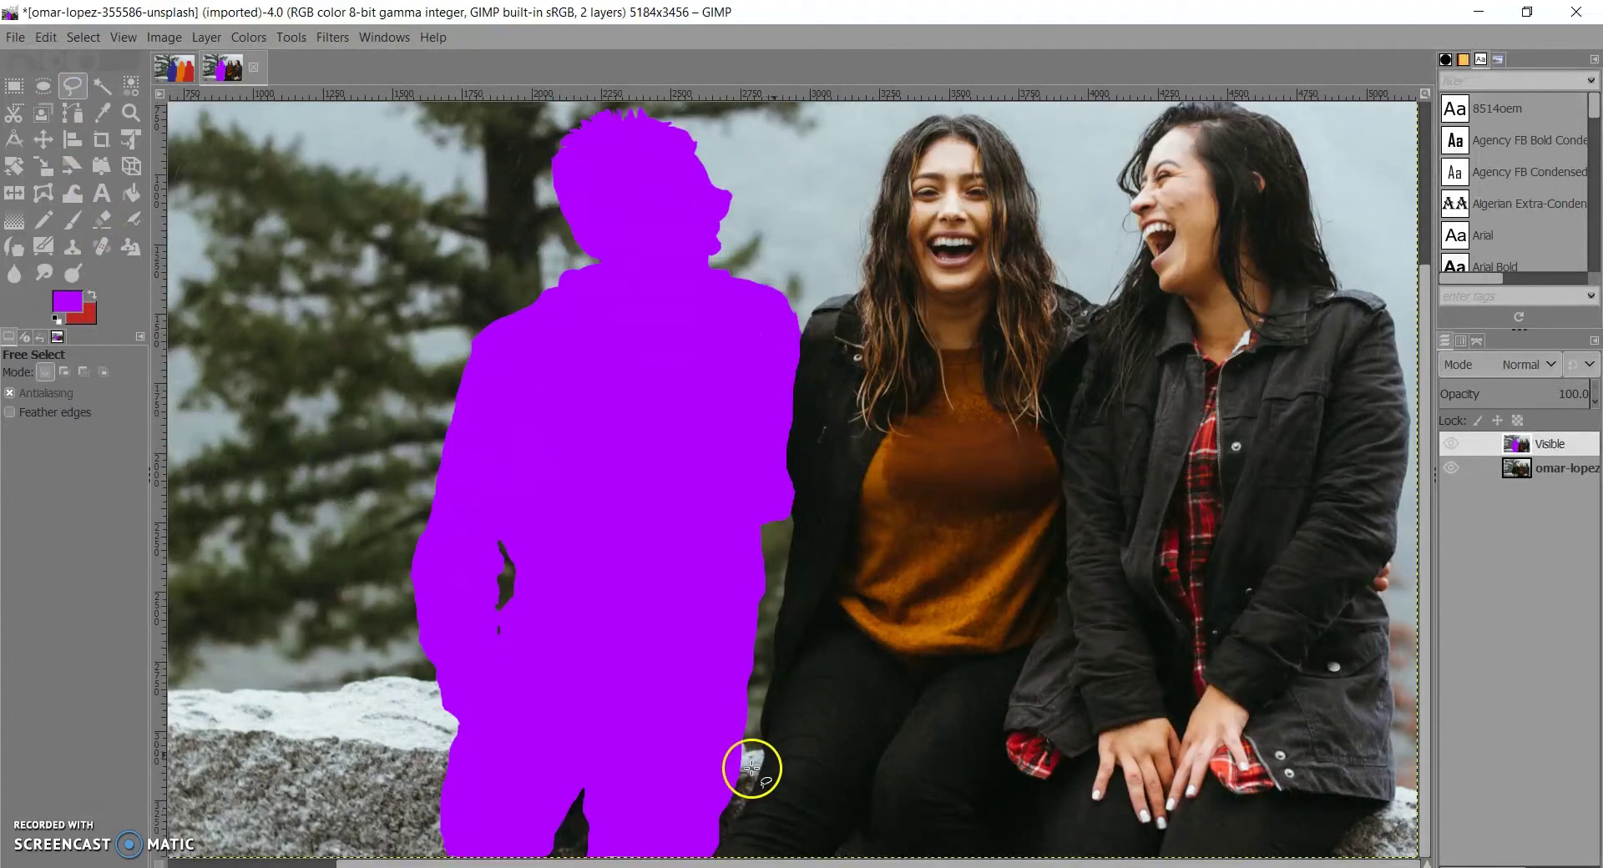
{"action": "scroll", "coordinate": [752, 768], "scroll_direction": "down", "scroll_amount": 1, "text": "ctrl"}
{"action": "scroll", "coordinate": [760, 751], "scroll_direction": "up", "scroll_amount": 4, "text": "ctrl"}
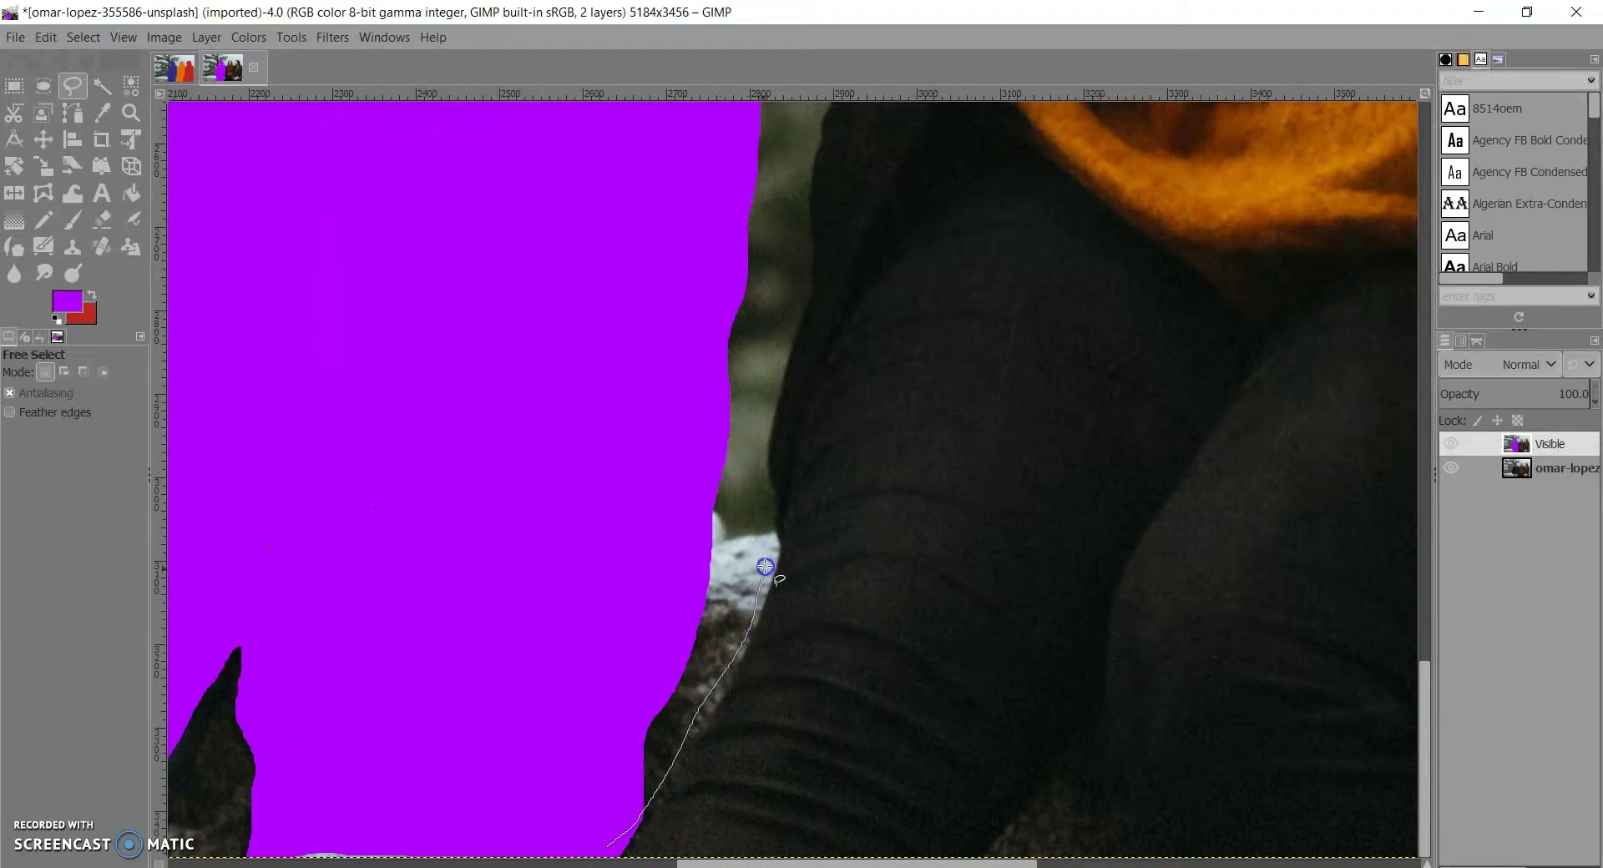
{"action": "left_click_drag", "start_coordinate": [765, 566], "coordinate": [863, 522]}
Step: Continue the Free Select outline up the middle woman's jacket along the purple silhouette and over her shoulder
{"action": "scroll", "coordinate": [864, 522], "scroll_direction": "up", "scroll_amount": 5}
{"action": "scroll", "coordinate": [838, 390], "scroll_direction": "up", "scroll_amount": 7}
{"action": "mouse_move", "coordinate": [839, 389]}
{"action": "left_mouse_down"}
{"action": "mouse_move", "coordinate": [841, 555]}
{"action": "mouse_move", "coordinate": [862, 329]}
{"action": "mouse_move", "coordinate": [863, 660]}
{"action": "left_mouse_up"}
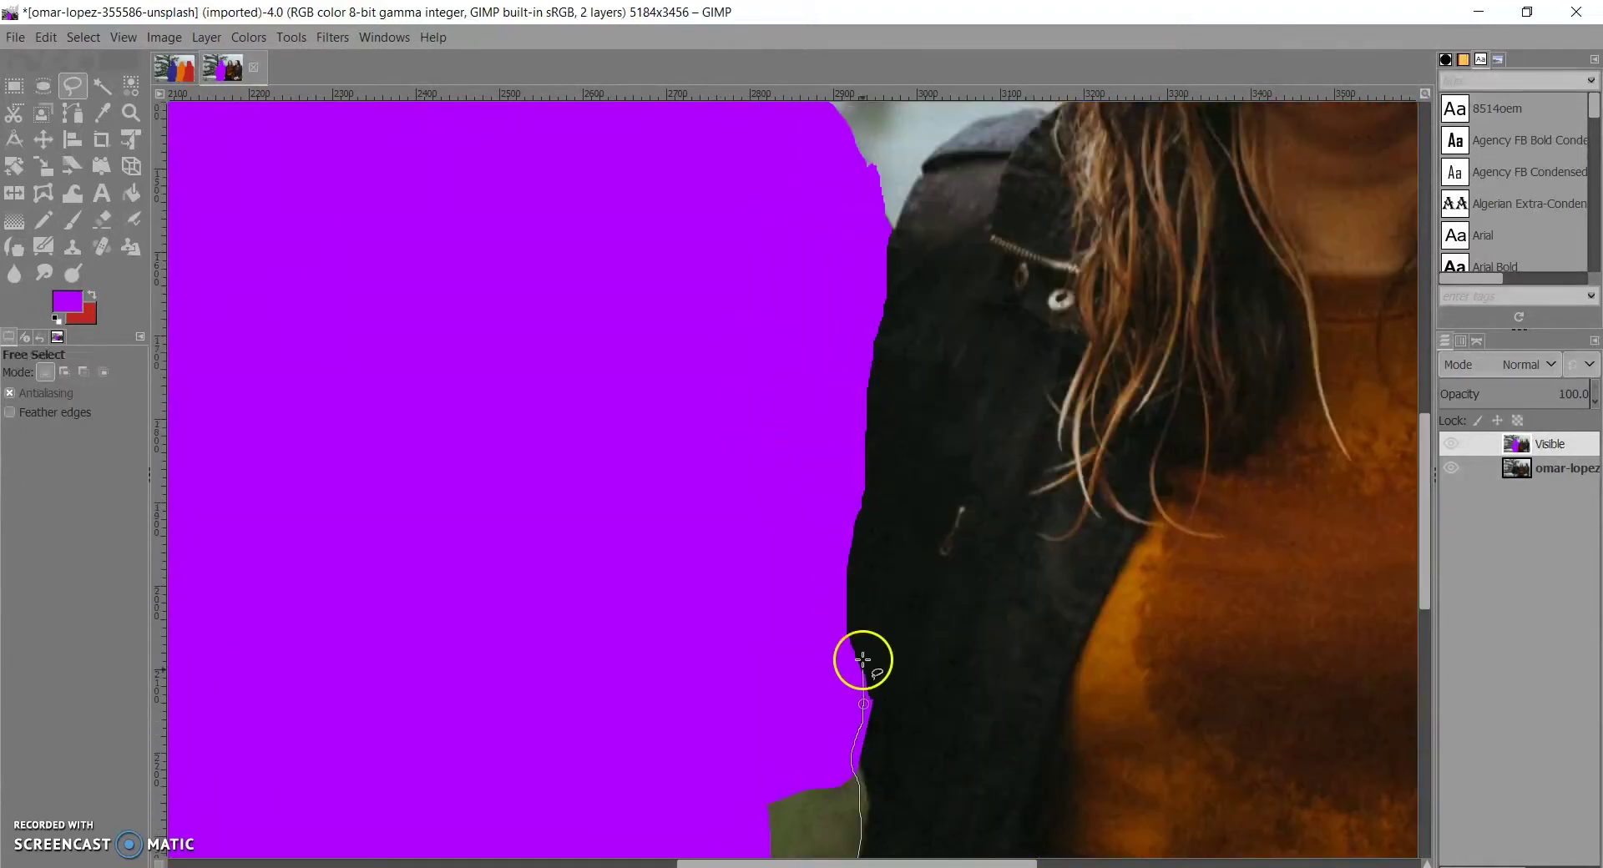
{"action": "left_click_drag", "start_coordinate": [853, 398], "coordinate": [873, 291]}
{"action": "scroll", "coordinate": [873, 291], "scroll_direction": "up", "scroll_amount": 1}
{"action": "mouse_move", "coordinate": [875, 452]}
{"action": "left_mouse_down"}
{"action": "mouse_move", "coordinate": [917, 344]}
{"action": "mouse_move", "coordinate": [1052, 284]}
{"action": "left_mouse_up"}
Step: Continue the Free Select outline around the middle woman's hair and head, and down to her other shoulder
{"action": "scroll", "coordinate": [1052, 284], "scroll_direction": "up", "scroll_amount": 1}
{"action": "scroll", "coordinate": [1052, 285], "scroll_direction": "right", "scroll_amount": 1}
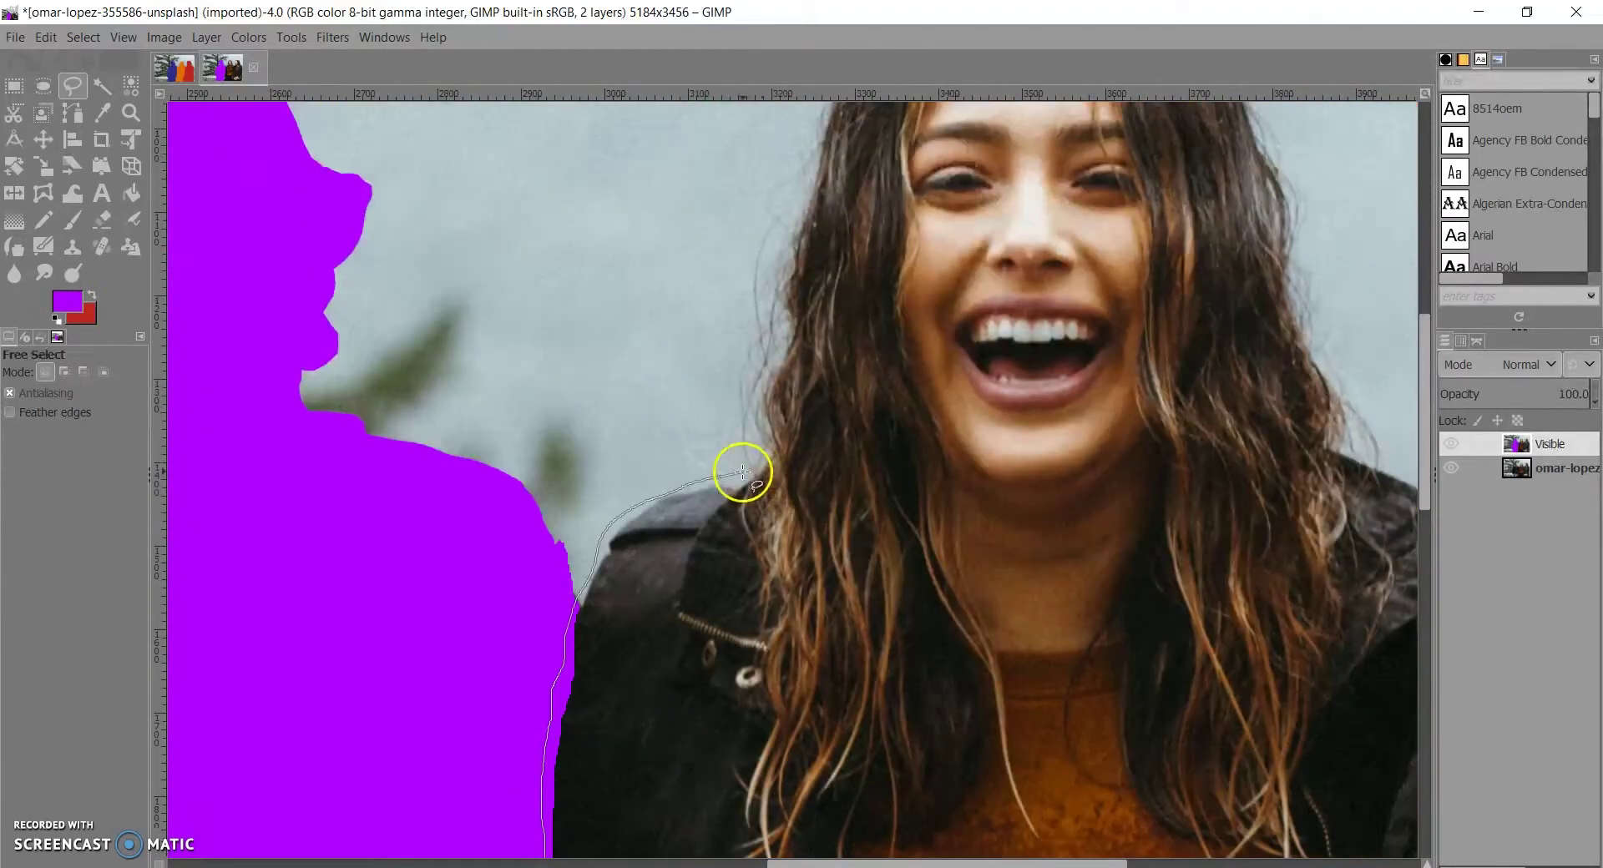
{"action": "left_click_drag", "start_coordinate": [780, 334], "coordinate": [799, 255]}
{"action": "scroll", "coordinate": [800, 255], "scroll_direction": "up", "scroll_amount": 2}
{"action": "left_click_drag", "start_coordinate": [799, 254], "coordinate": [804, 436]}
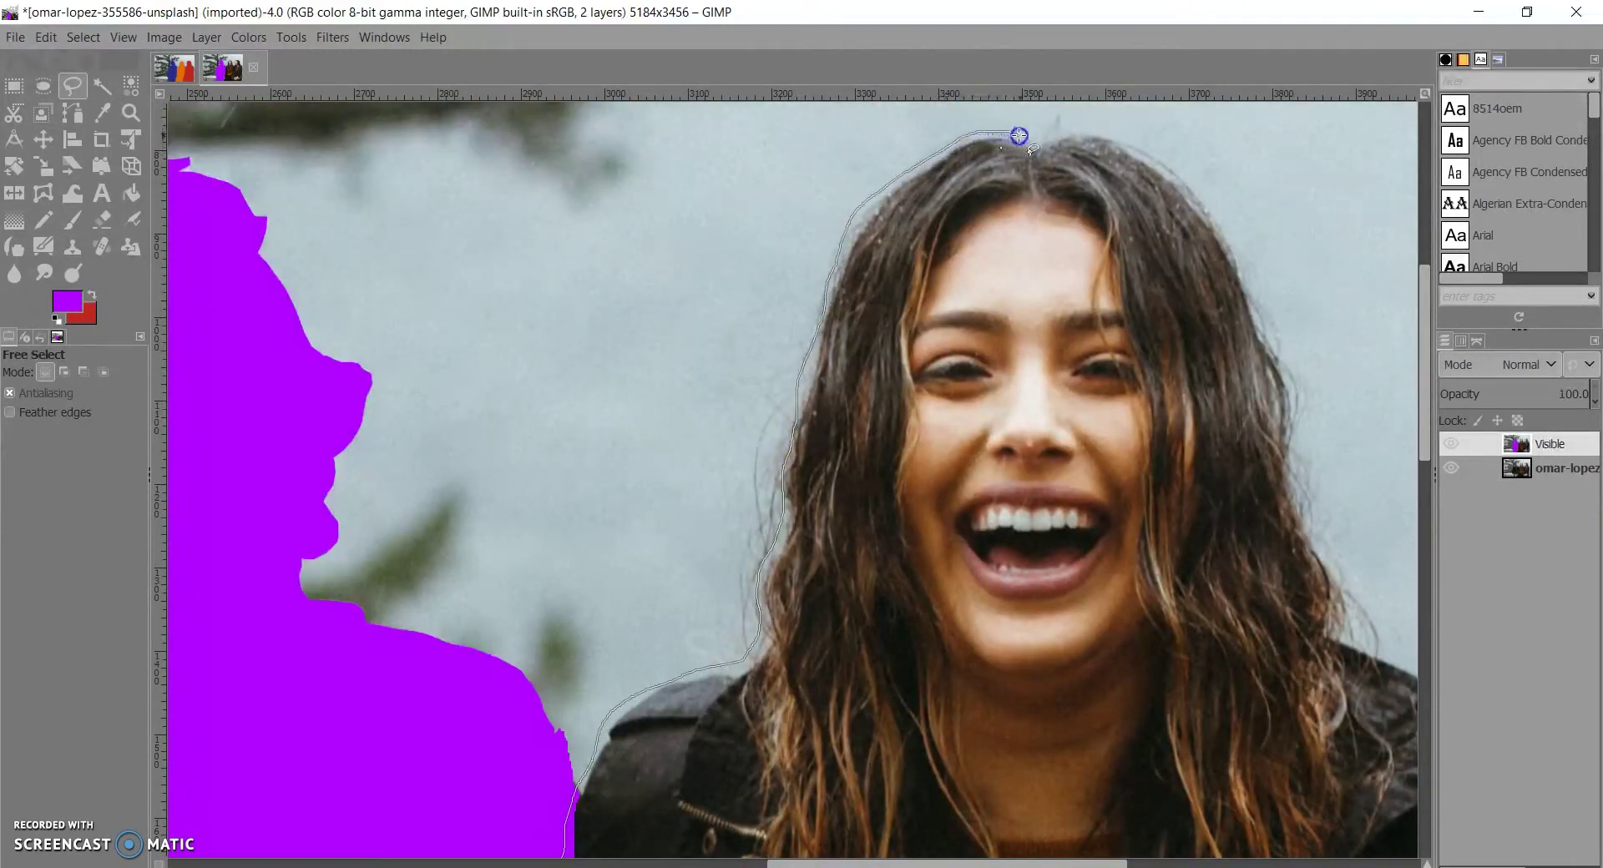
{"action": "scroll", "coordinate": [1300, 459], "scroll_direction": "down", "scroll_amount": 2}
{"action": "scroll", "coordinate": [1299, 459], "scroll_direction": "right", "scroll_amount": 3}
{"action": "mouse_move", "coordinate": [1299, 459]}
{"action": "left_mouse_down"}
{"action": "mouse_move", "coordinate": [990, 480]}
{"action": "mouse_move", "coordinate": [994, 303]}
{"action": "left_mouse_up"}
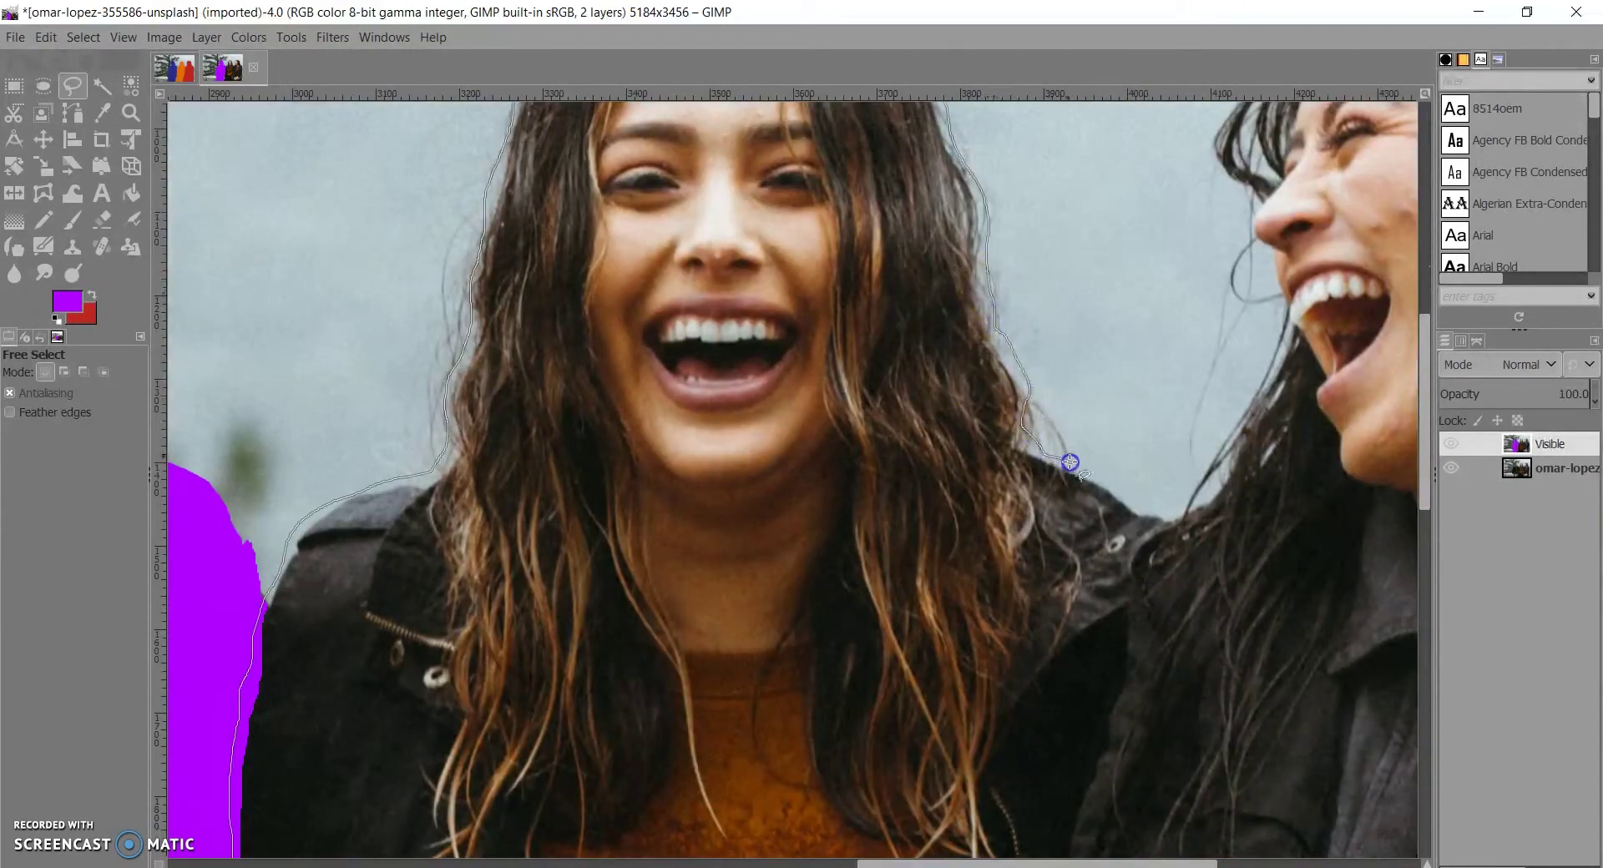
Step: Trace the outline down between the two women to the photo's lower edge and into the gap between the middle woman's legs
{"action": "scroll", "coordinate": [1129, 581], "scroll_direction": "down", "scroll_amount": 4}
{"action": "left_click_drag", "start_coordinate": [1129, 582], "coordinate": [1107, 315]}
{"action": "scroll", "coordinate": [1047, 600], "scroll_direction": "down", "scroll_amount": 6}
{"action": "left_click_drag", "start_coordinate": [1047, 600], "coordinate": [1055, 233]}
{"action": "scroll", "coordinate": [930, 452], "scroll_direction": "down", "scroll_amount": 4}
{"action": "left_click_drag", "start_coordinate": [930, 452], "coordinate": [887, 386]}
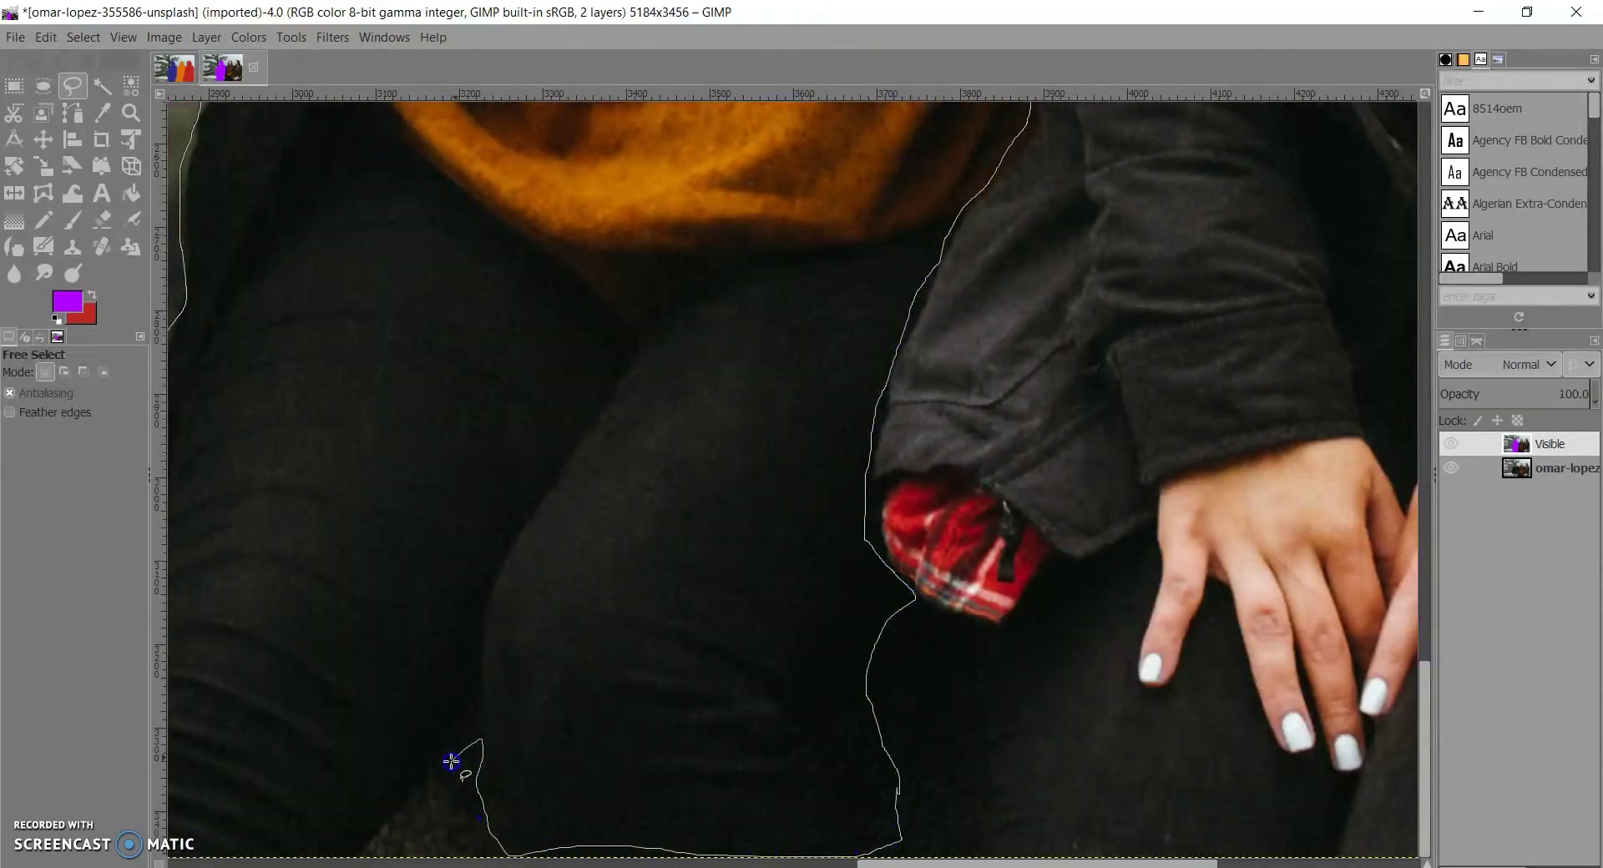
Step: Close the middle woman's Free Select outline along the photo's lower edge at its starting point
{"action": "scroll", "coordinate": [450, 761], "scroll_direction": "left", "scroll_amount": 3}
{"action": "left_click_drag", "start_coordinate": [451, 761], "coordinate": [598, 842]}
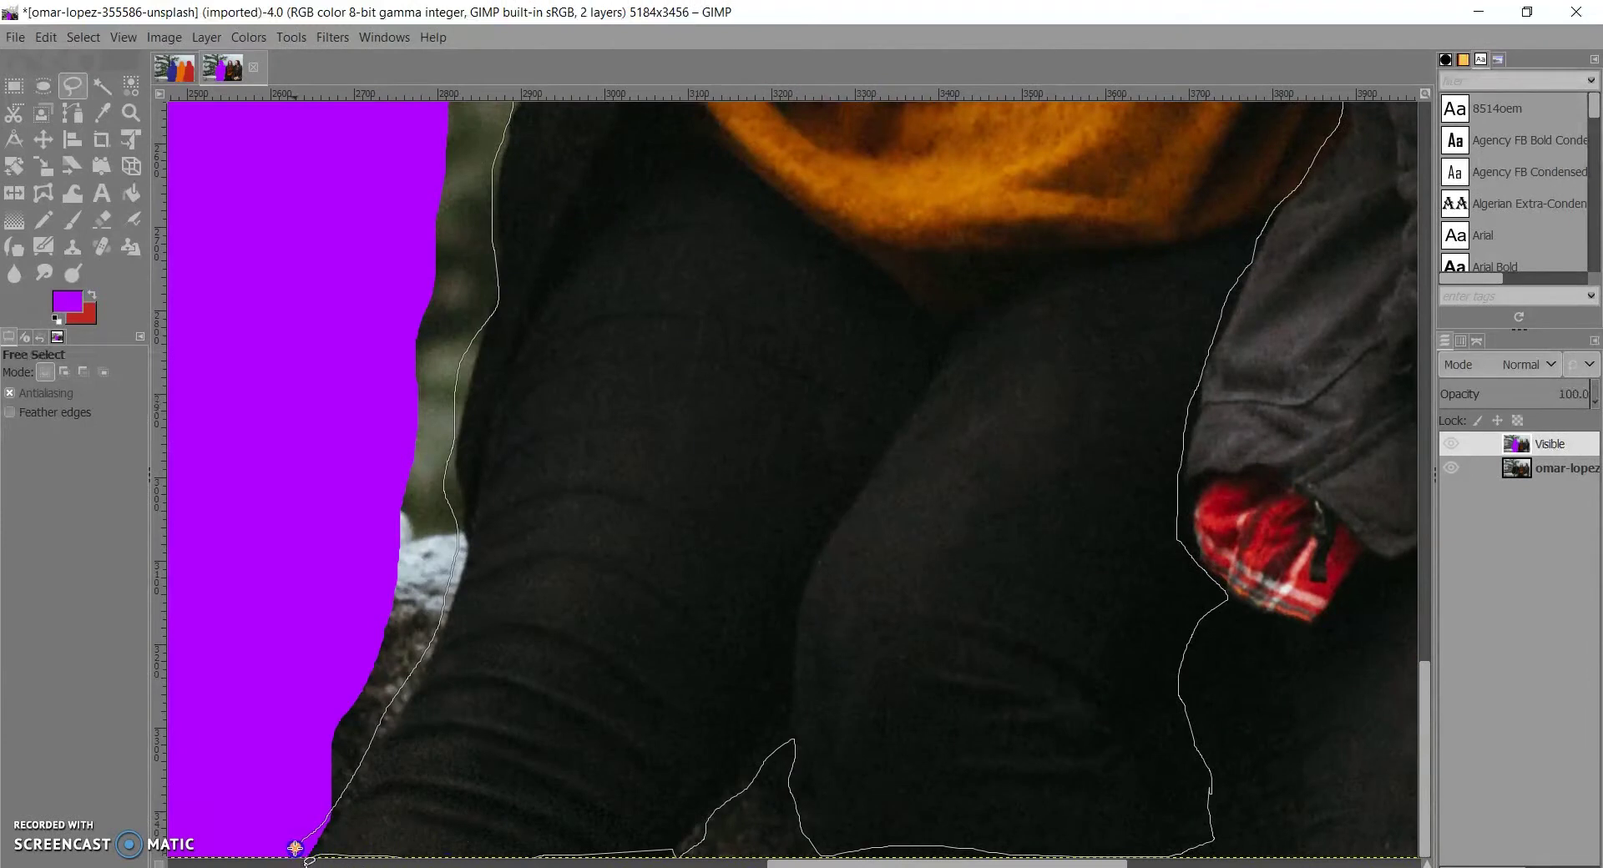
{"action": "scroll", "coordinate": [765, 542], "scroll_direction": "down", "scroll_amount": 3}
{"action": "scroll", "coordinate": [1019, 529], "scroll_direction": "up", "scroll_amount": 3}
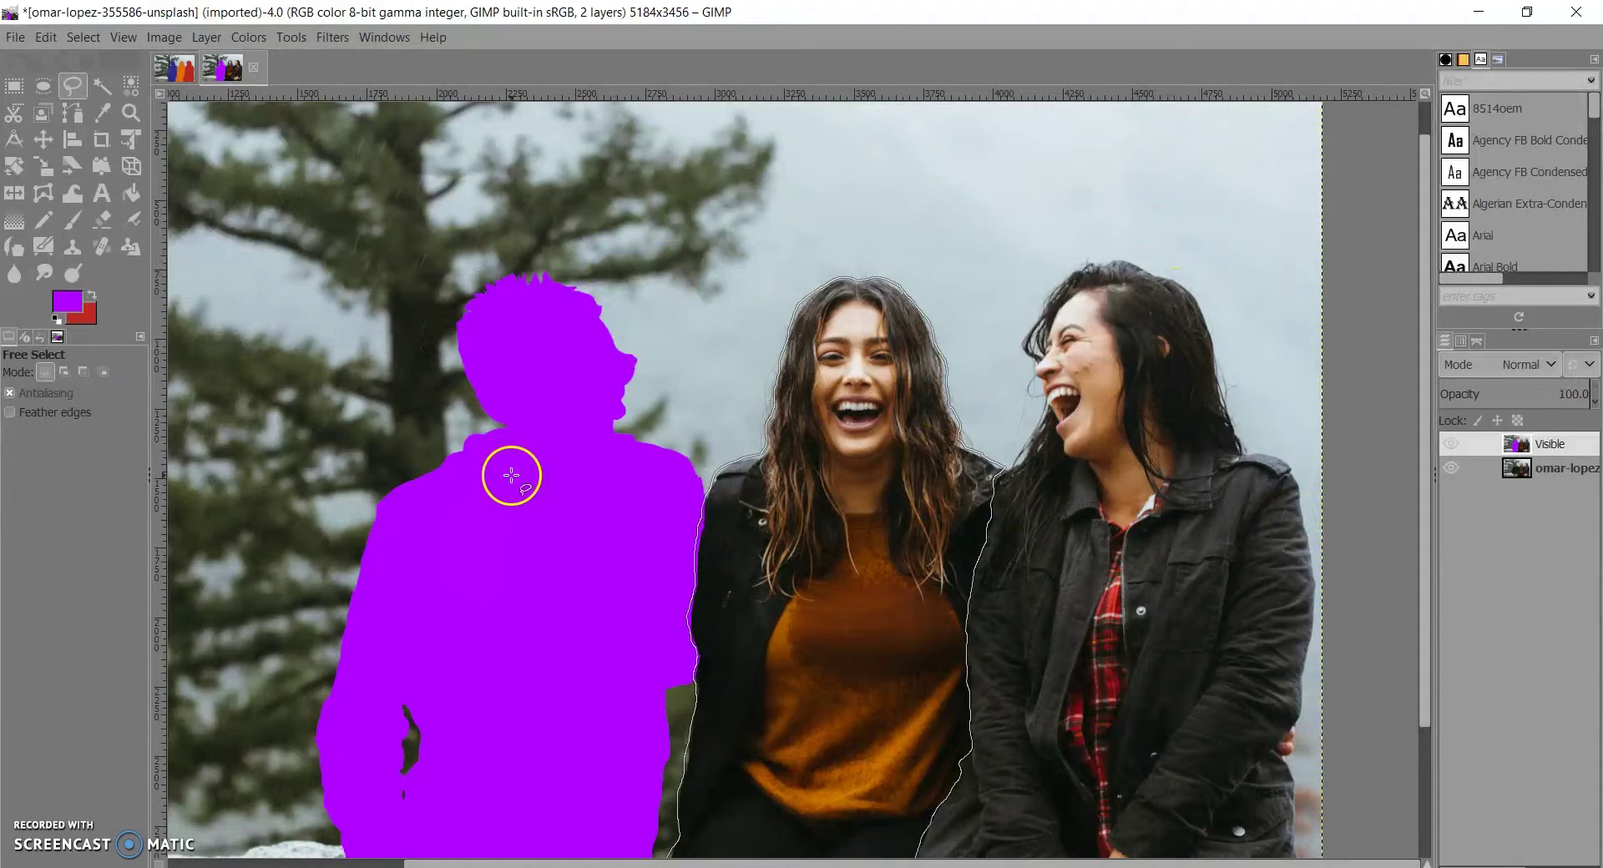
Step: Switch to the Paintbrush and set the foreground colour to green 03a400, keeping purple as the background colour
{"action": "left_click", "coordinate": [73, 220]}
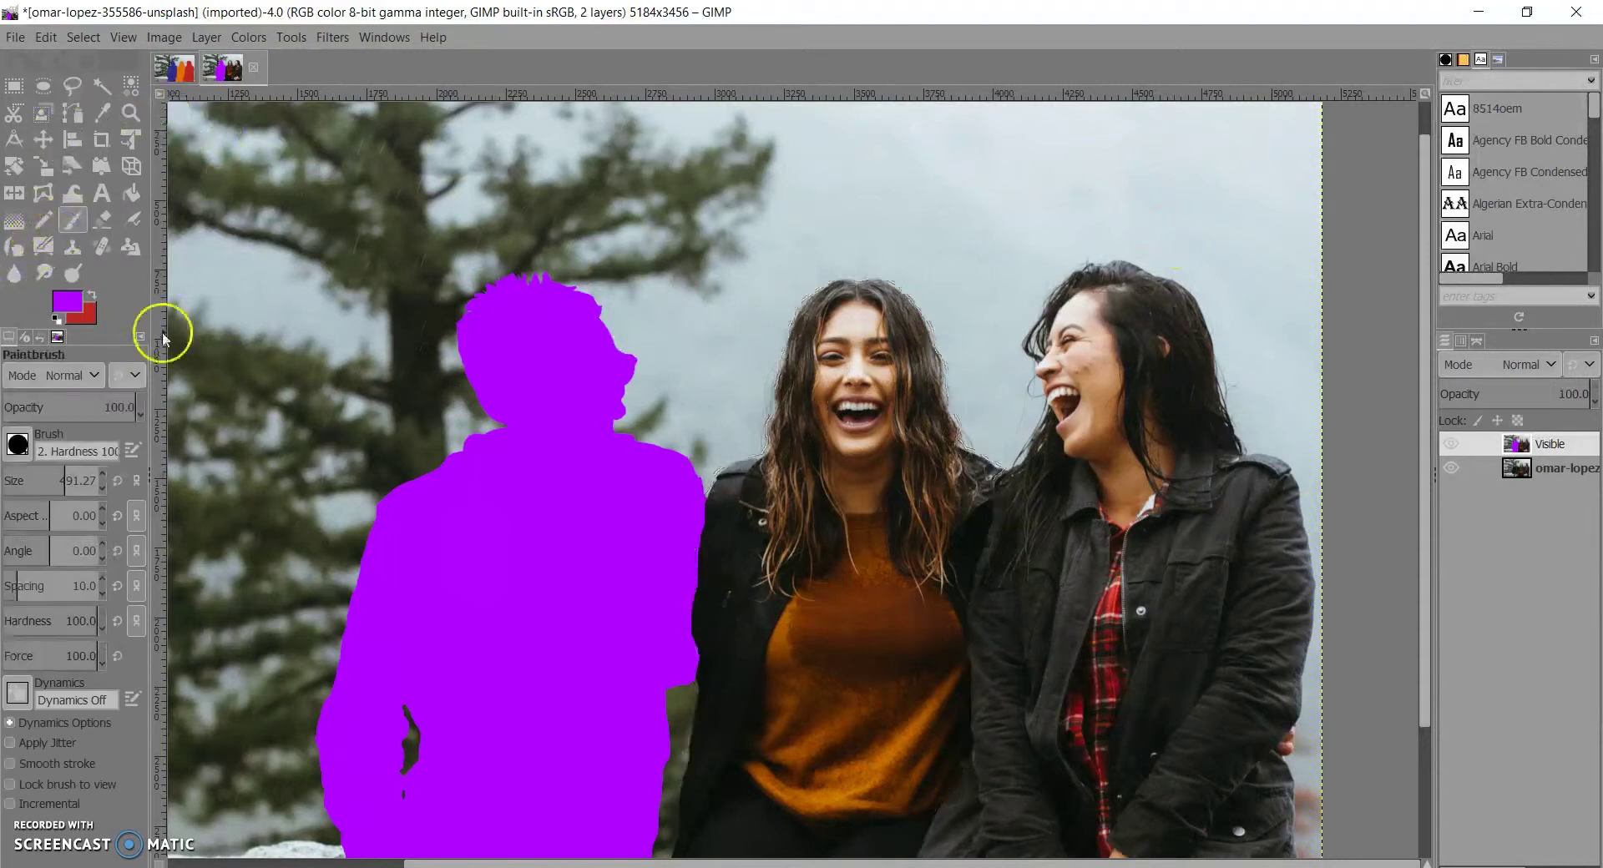
{"action": "left_click", "coordinate": [91, 294]}
{"action": "left_click", "coordinate": [77, 296]}
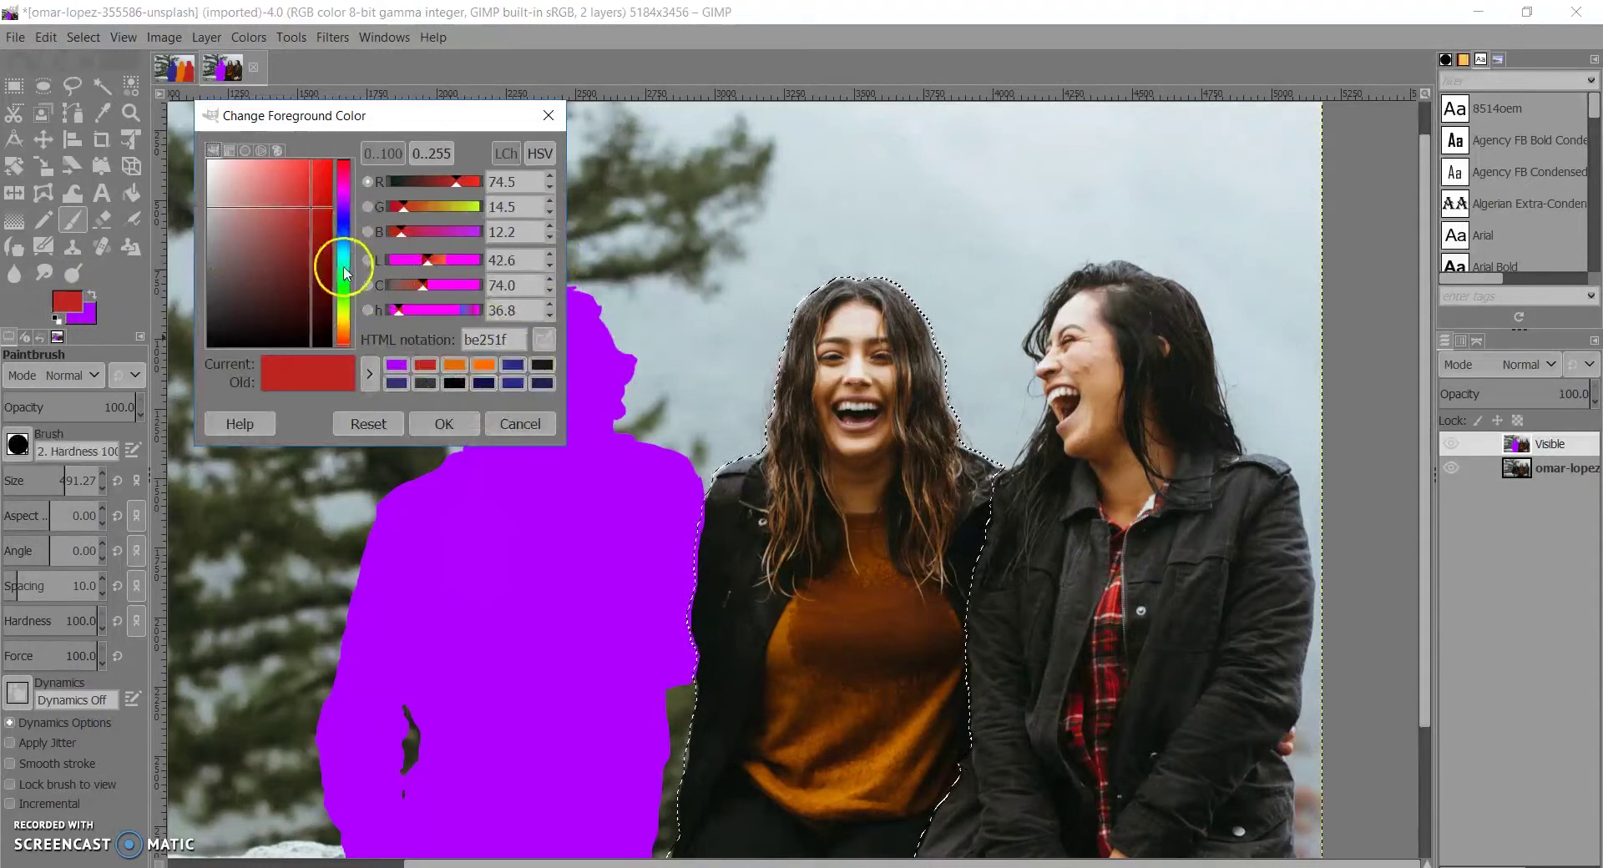
{"action": "left_click", "coordinate": [343, 290]}
{"action": "mouse_move", "coordinate": [342, 290]}
{"action": "left_mouse_down"}
{"action": "mouse_move", "coordinate": [320, 280]}
{"action": "mouse_move", "coordinate": [345, 224]}
{"action": "left_mouse_up"}
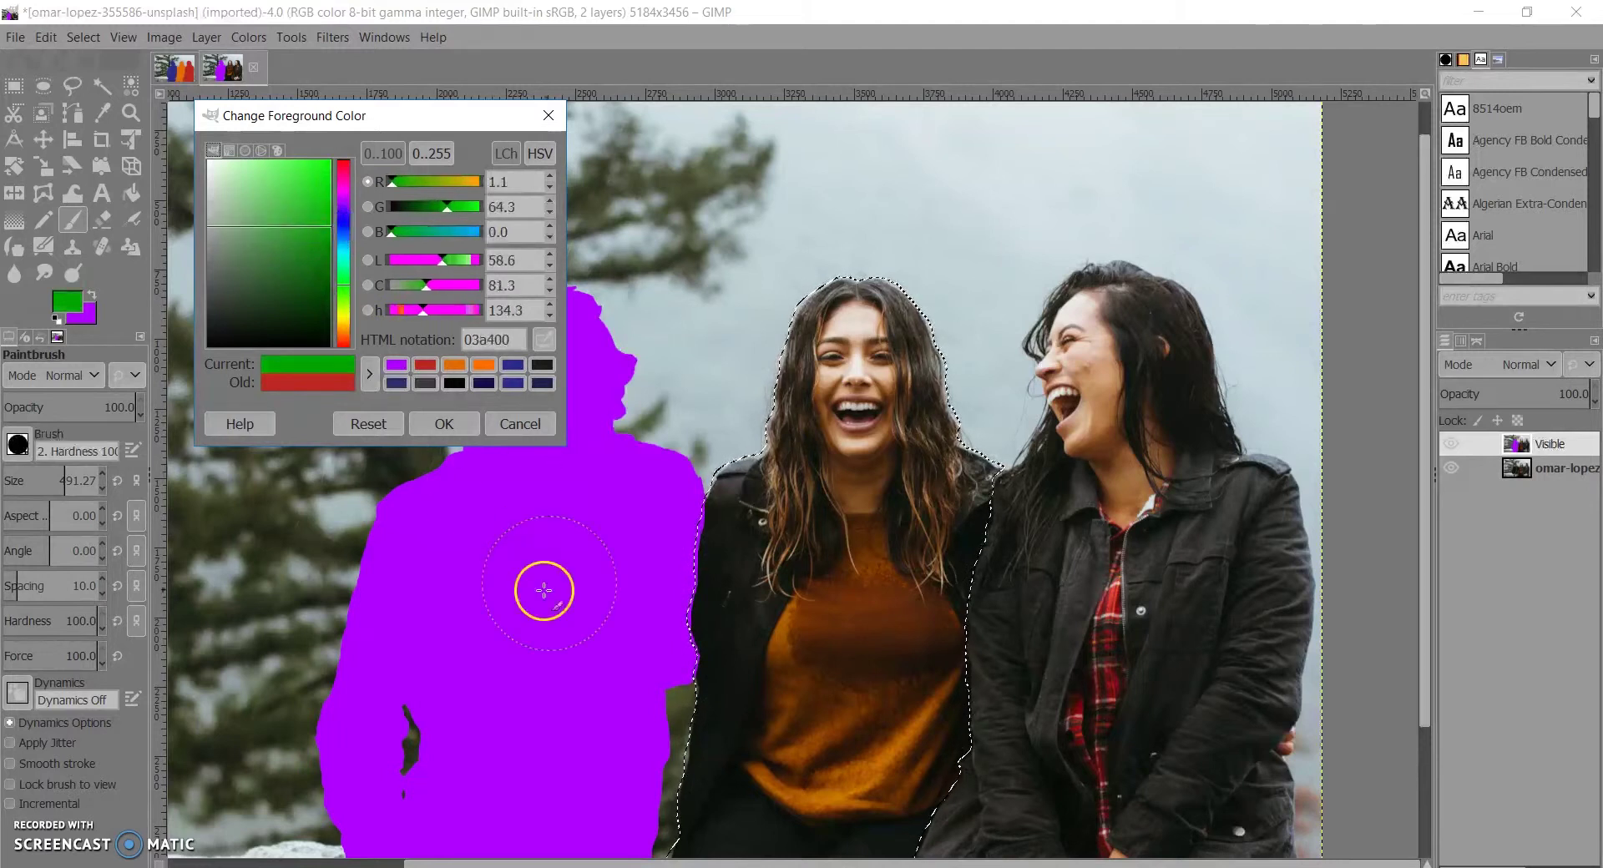
{"action": "left_click", "coordinate": [444, 424]}
Step: Paint the whole selection of the middle woman solid green, down to the photo's lower edge
{"action": "mouse_move", "coordinate": [735, 365]}
{"action": "left_mouse_down"}
{"action": "mouse_move", "coordinate": [870, 360]}
{"action": "mouse_move", "coordinate": [791, 464]}
{"action": "mouse_move", "coordinate": [924, 526]}
{"action": "mouse_move", "coordinate": [625, 706]}
{"action": "mouse_move", "coordinate": [981, 680]}
{"action": "mouse_move", "coordinate": [593, 818]}
{"action": "left_mouse_up"}
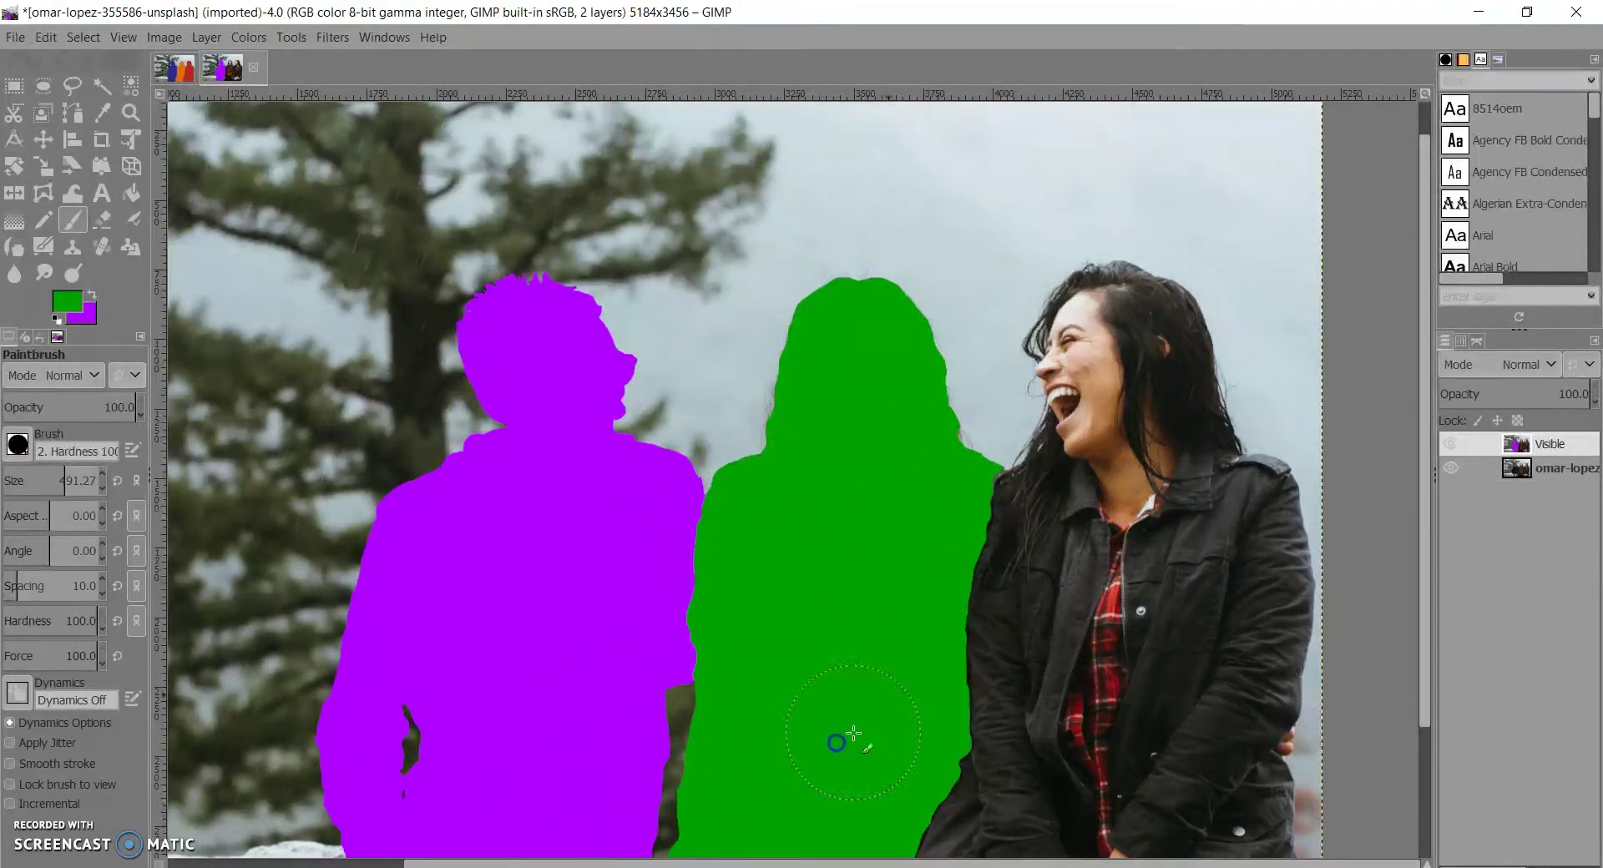
{"action": "scroll", "coordinate": [853, 733], "scroll_direction": "down", "scroll_amount": 3}
{"action": "mouse_move", "coordinate": [934, 683]}
{"action": "left_mouse_down"}
{"action": "mouse_move", "coordinate": [615, 740]}
{"action": "mouse_move", "coordinate": [902, 814]}
{"action": "mouse_move", "coordinate": [784, 860]}
{"action": "left_mouse_up"}
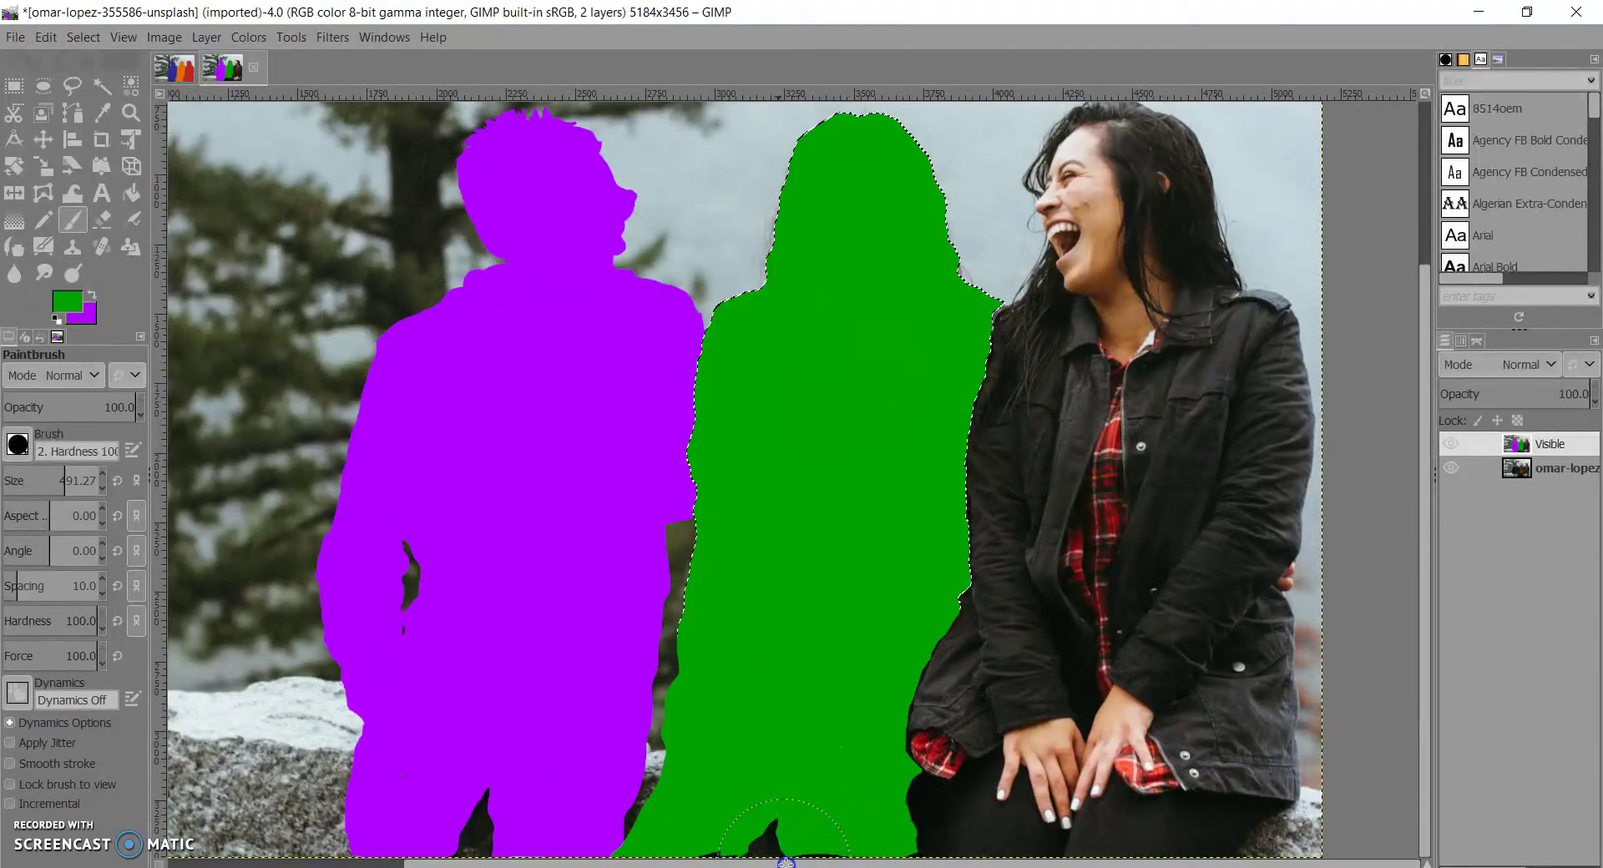
{"action": "scroll", "coordinate": [1136, 601], "scroll_direction": "up", "scroll_amount": 4}
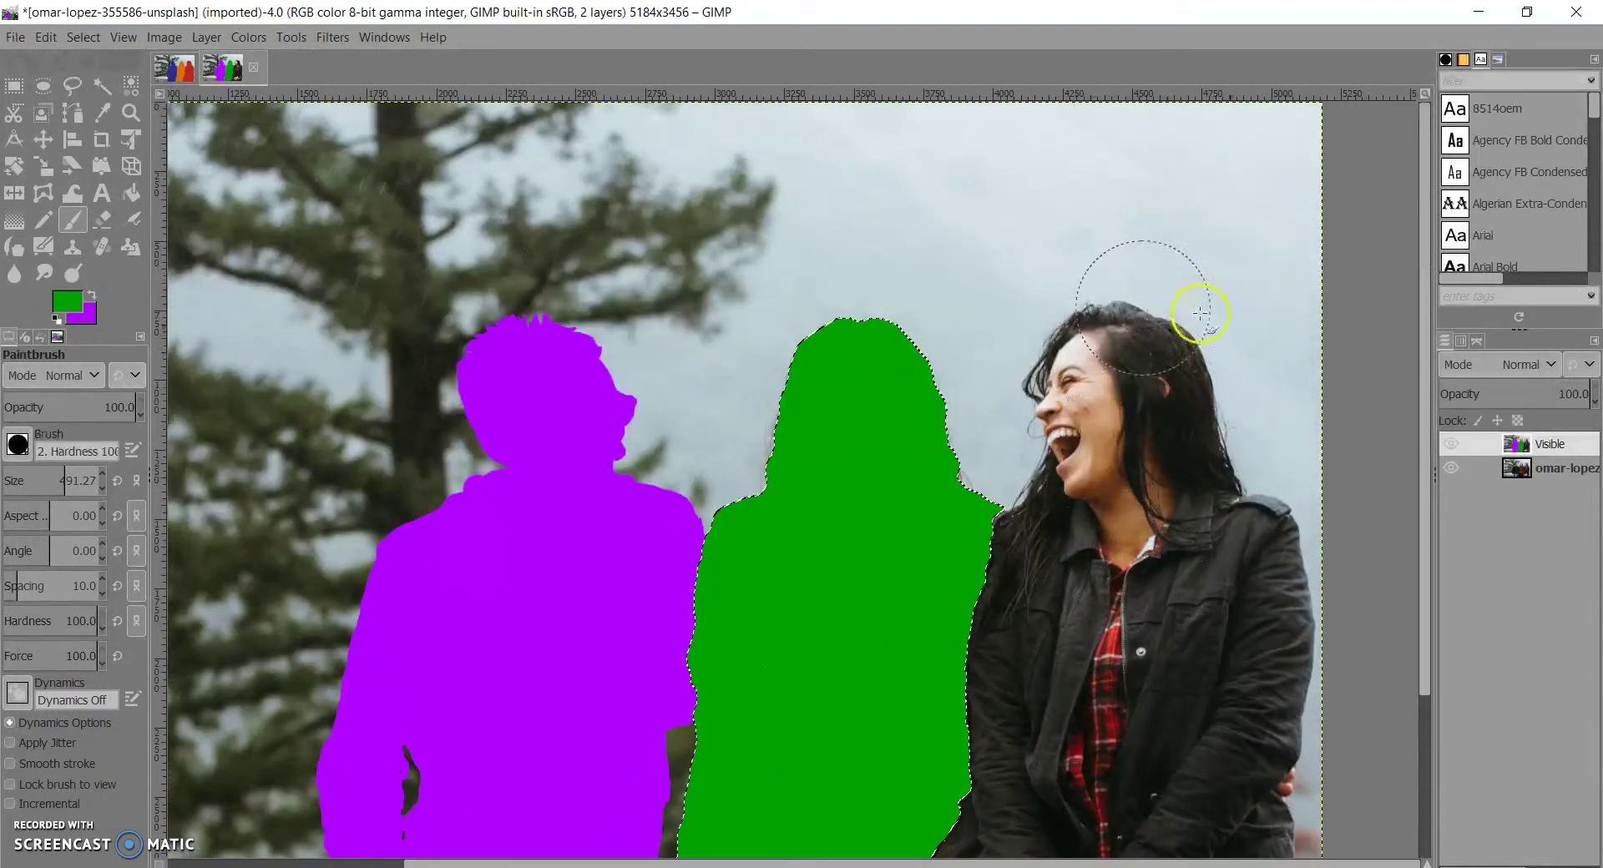
{"action": "left_click_drag", "start_coordinate": [900, 481], "coordinate": [946, 388]}
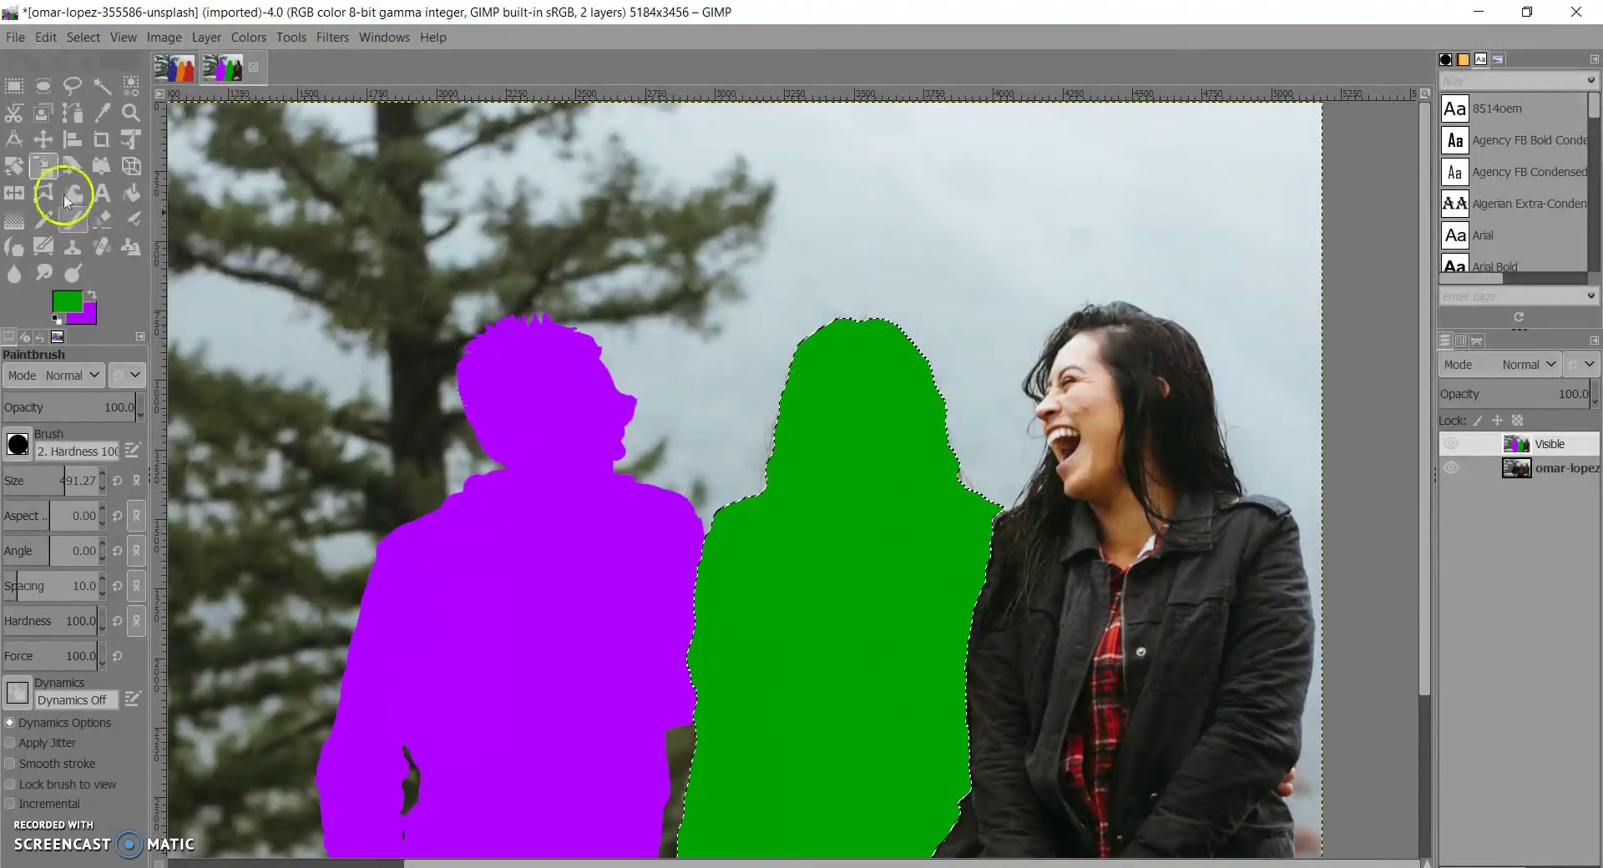
Step: Examine the edges of the green silhouette's head for stray hairs left against the sky
{"action": "left_click", "coordinate": [43, 86]}
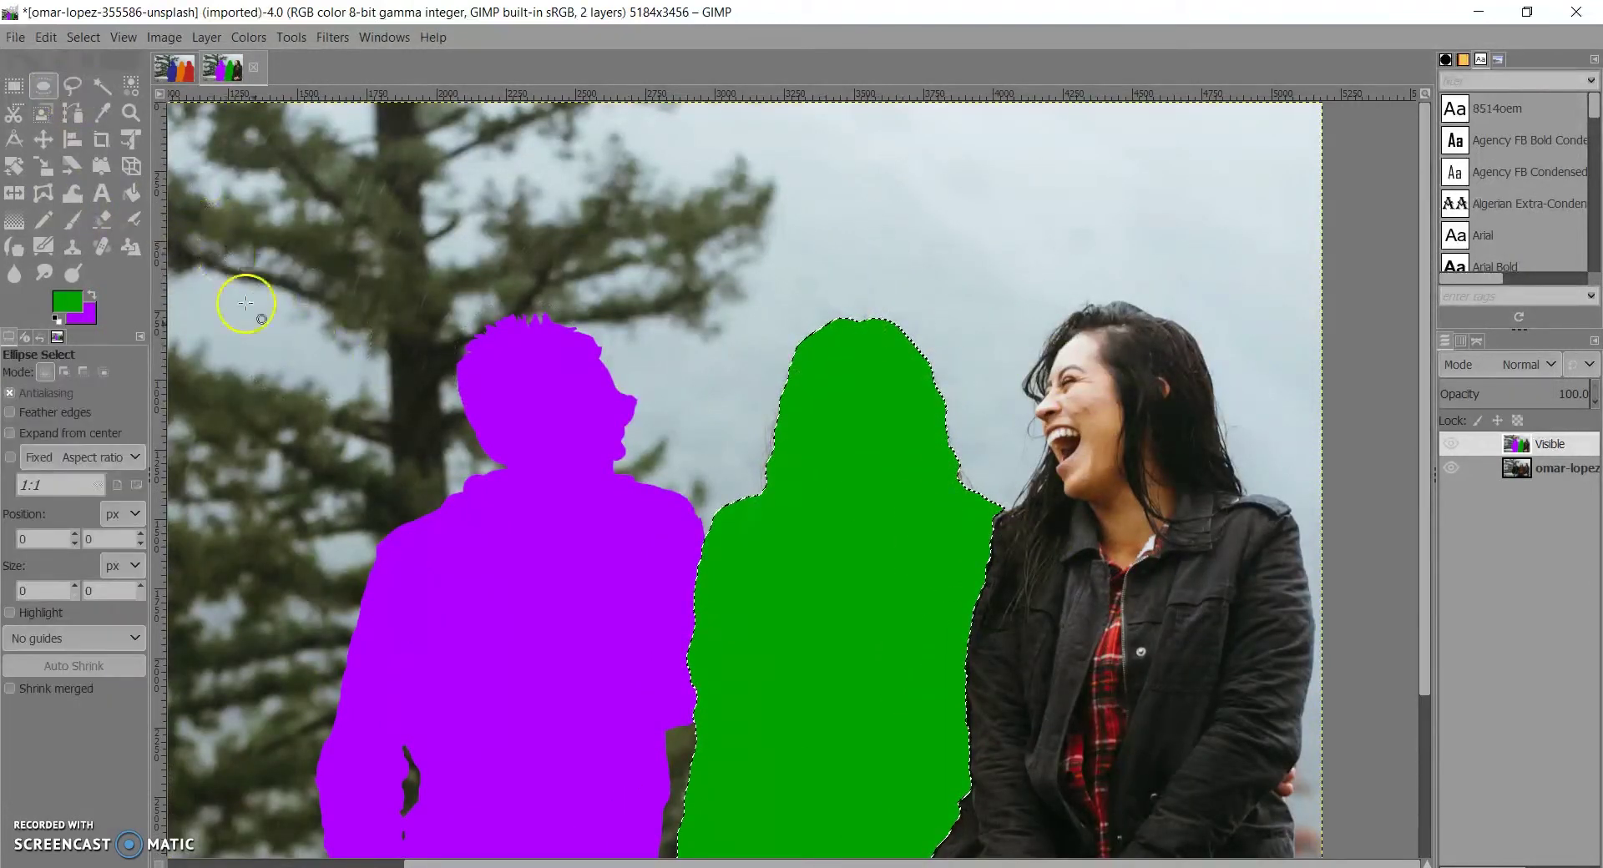
{"action": "left_click", "coordinate": [102, 86]}
{"action": "scroll", "coordinate": [888, 365], "scroll_direction": "up", "scroll_amount": 3}
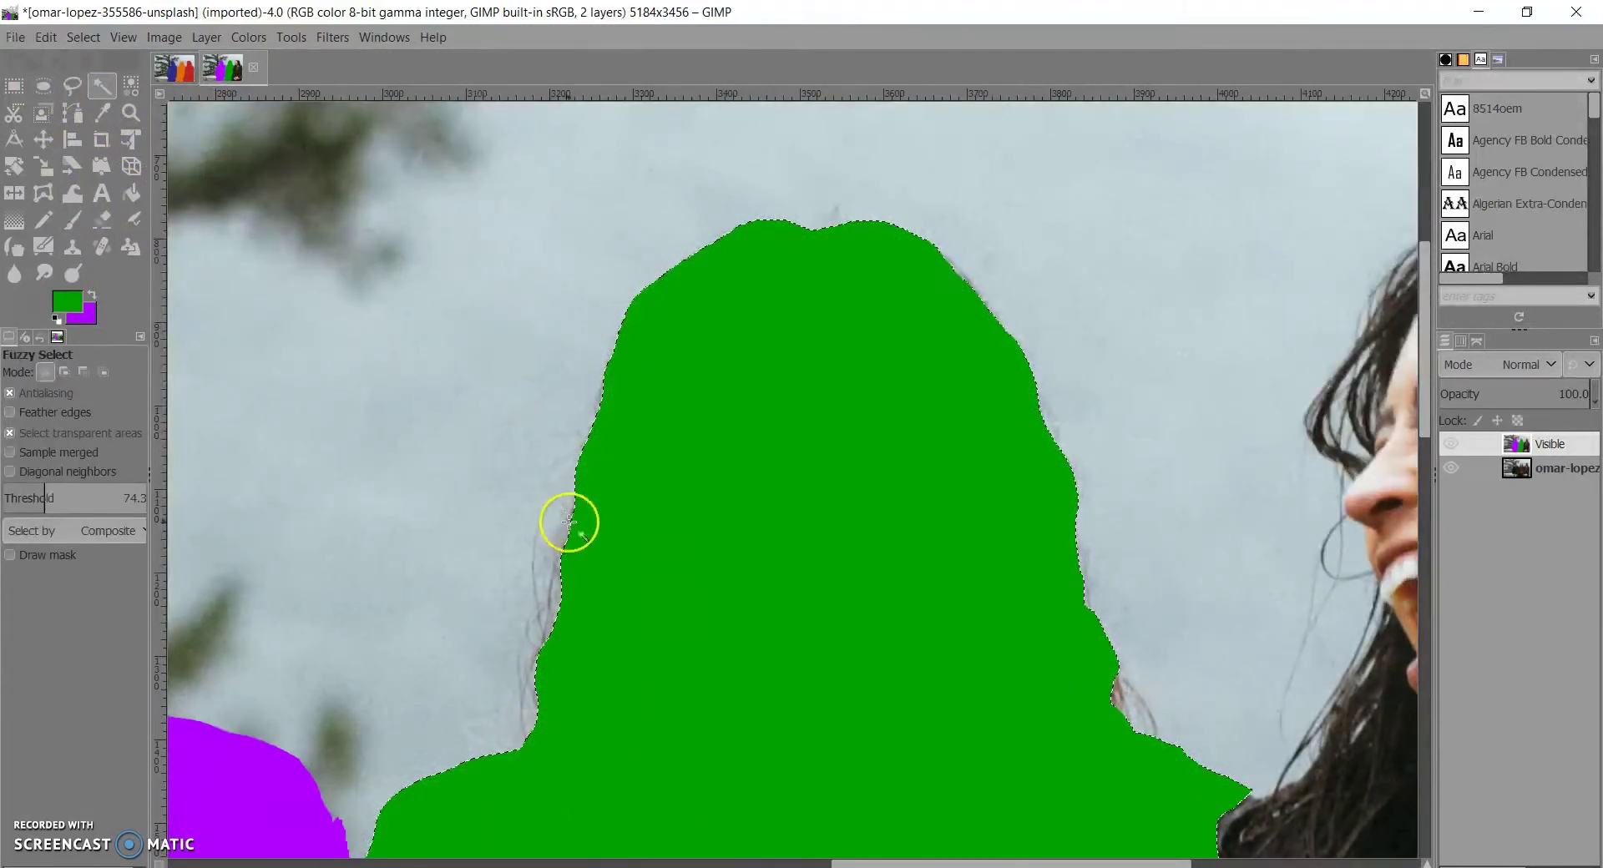
{"action": "scroll", "coordinate": [526, 609], "scroll_direction": "up", "scroll_amount": 2}
{"action": "scroll", "coordinate": [556, 507], "scroll_direction": "down", "scroll_amount": 4}
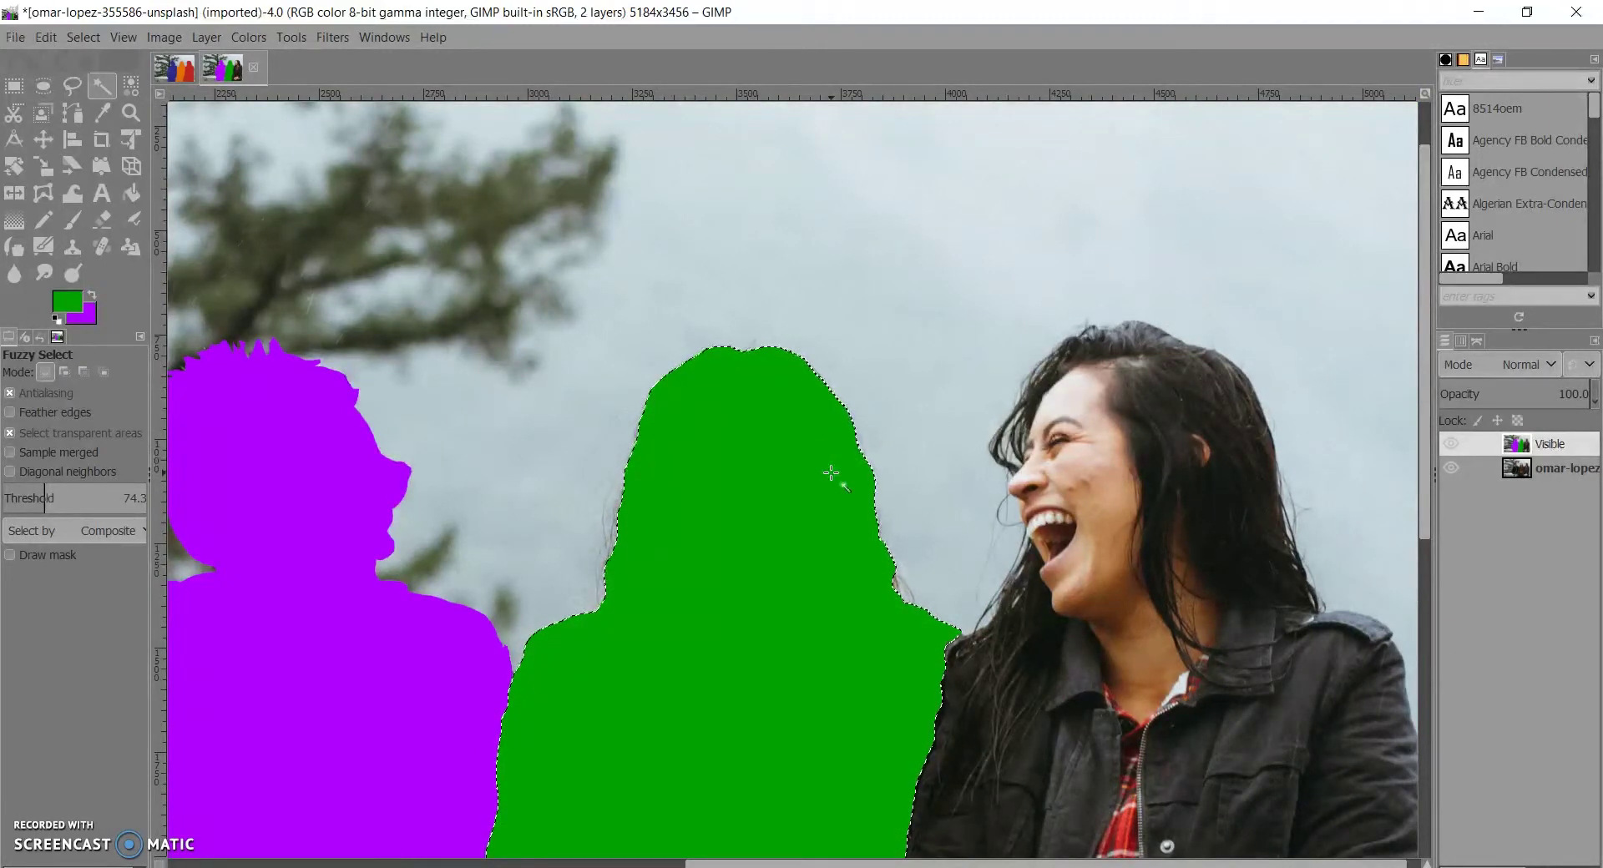
{"action": "left_click", "coordinate": [455, 428]}
{"action": "scroll", "coordinate": [545, 520], "scroll_direction": "up", "scroll_amount": 2}
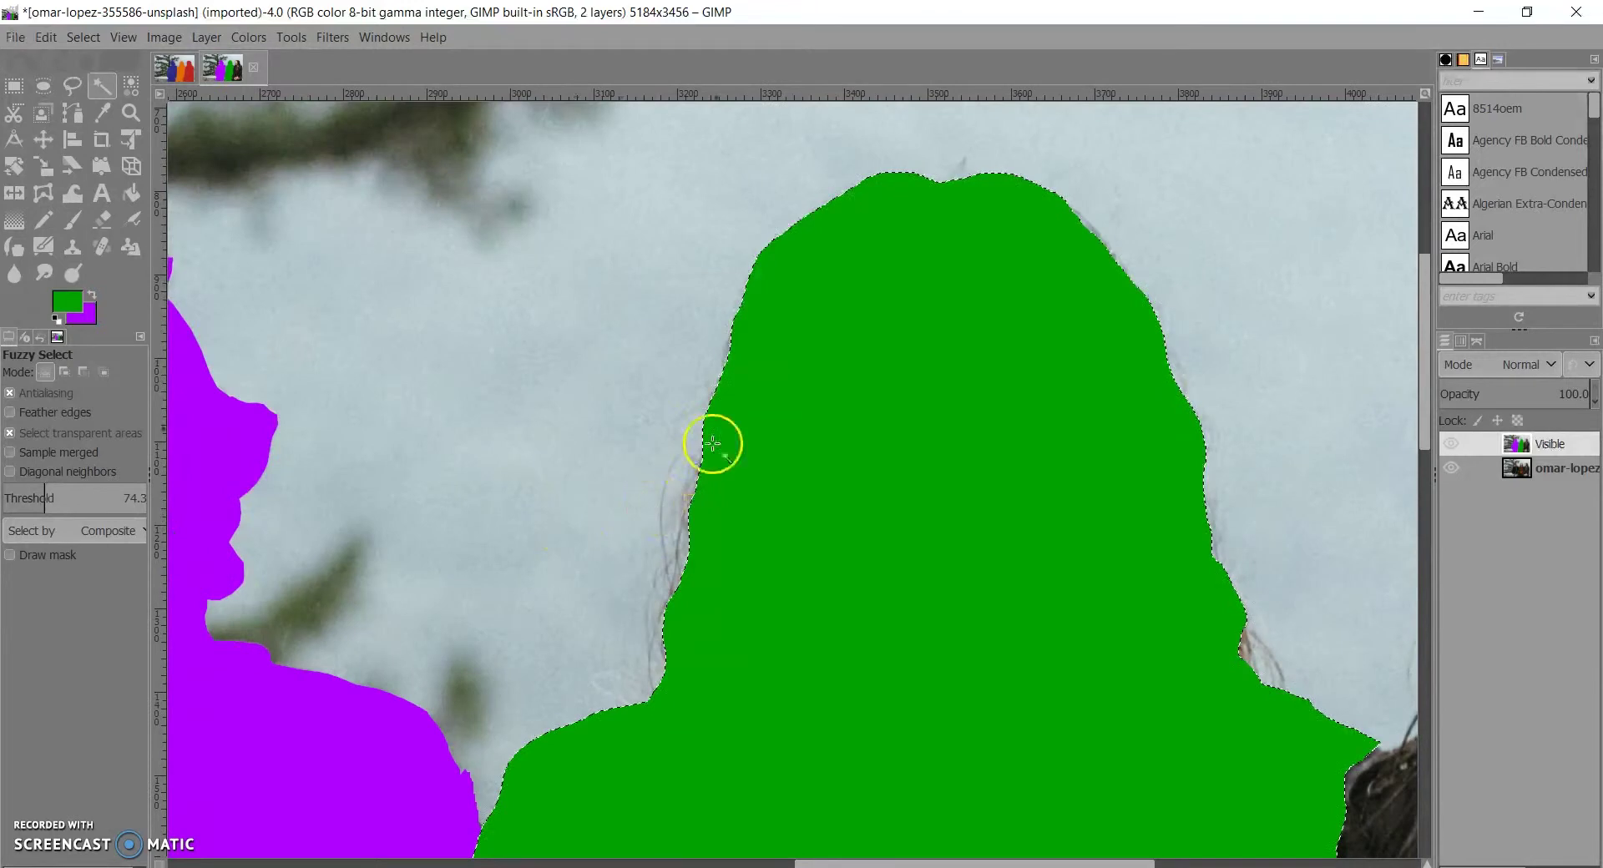
{"action": "scroll", "coordinate": [999, 433], "scroll_direction": "down", "scroll_amount": 3}
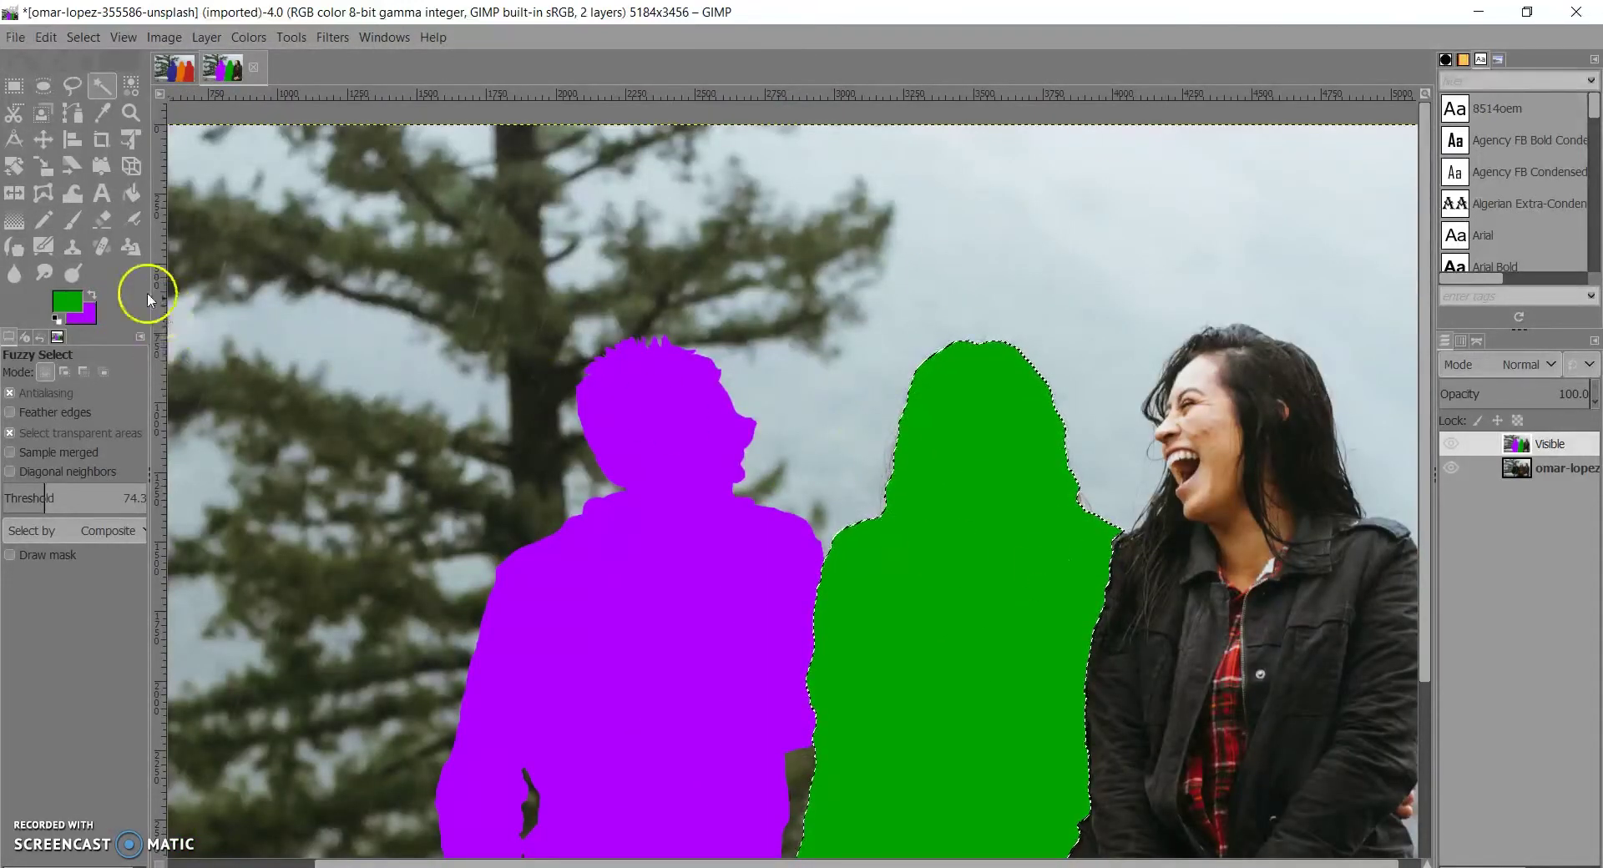
Step: Switch to the Clone tool, set its brush size to 43.84, and clear the selection around the green silhouette
{"action": "left_click", "coordinate": [72, 248]}
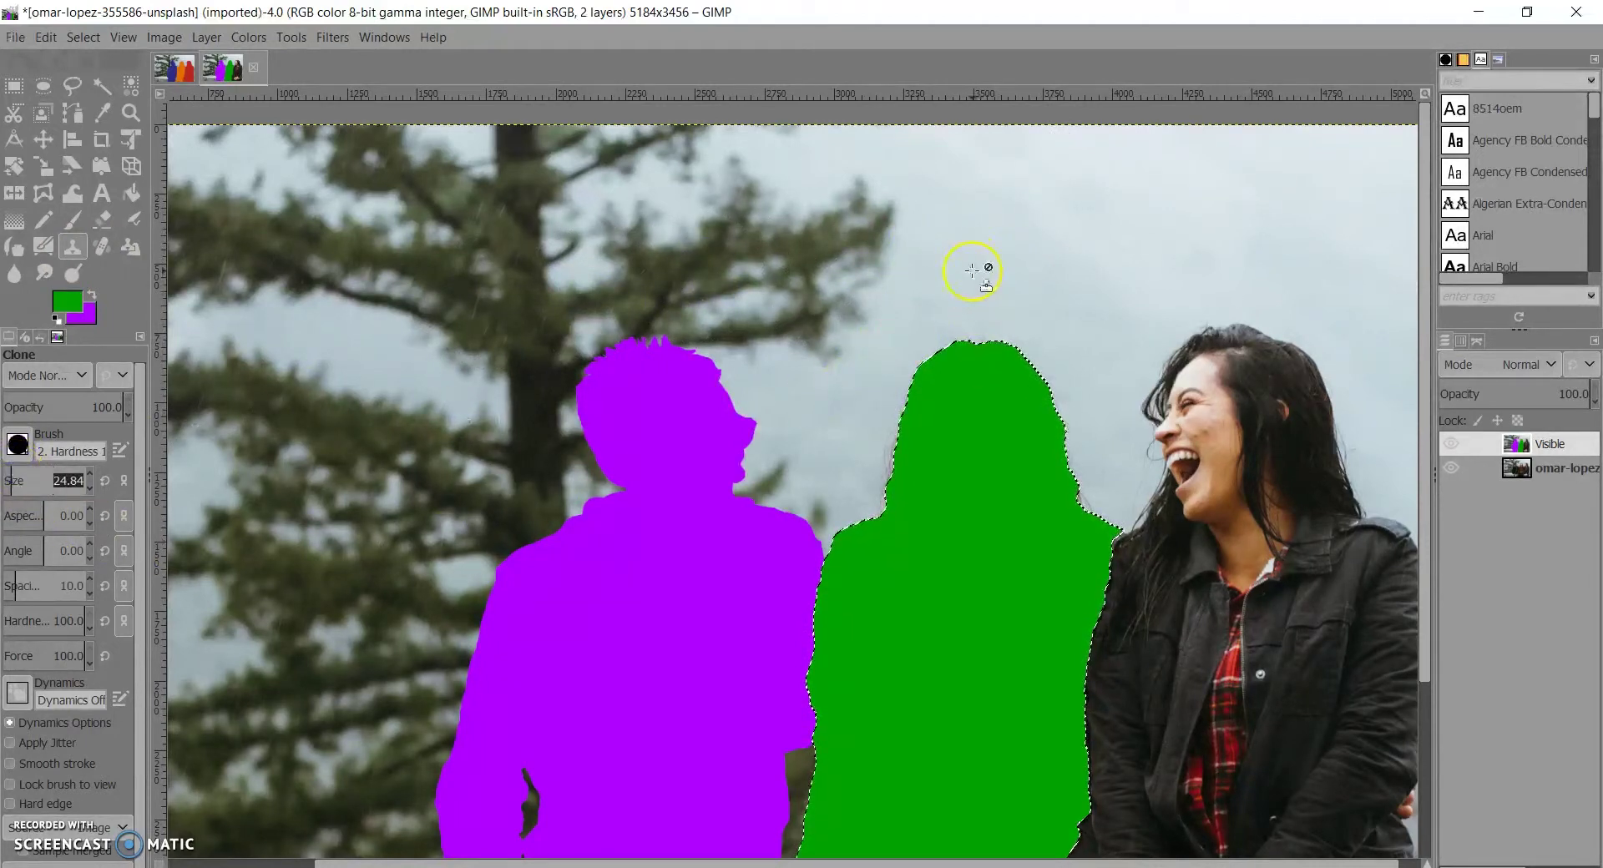
{"action": "scroll", "coordinate": [43, 483], "scroll_direction": "up", "scroll_amount": 4}
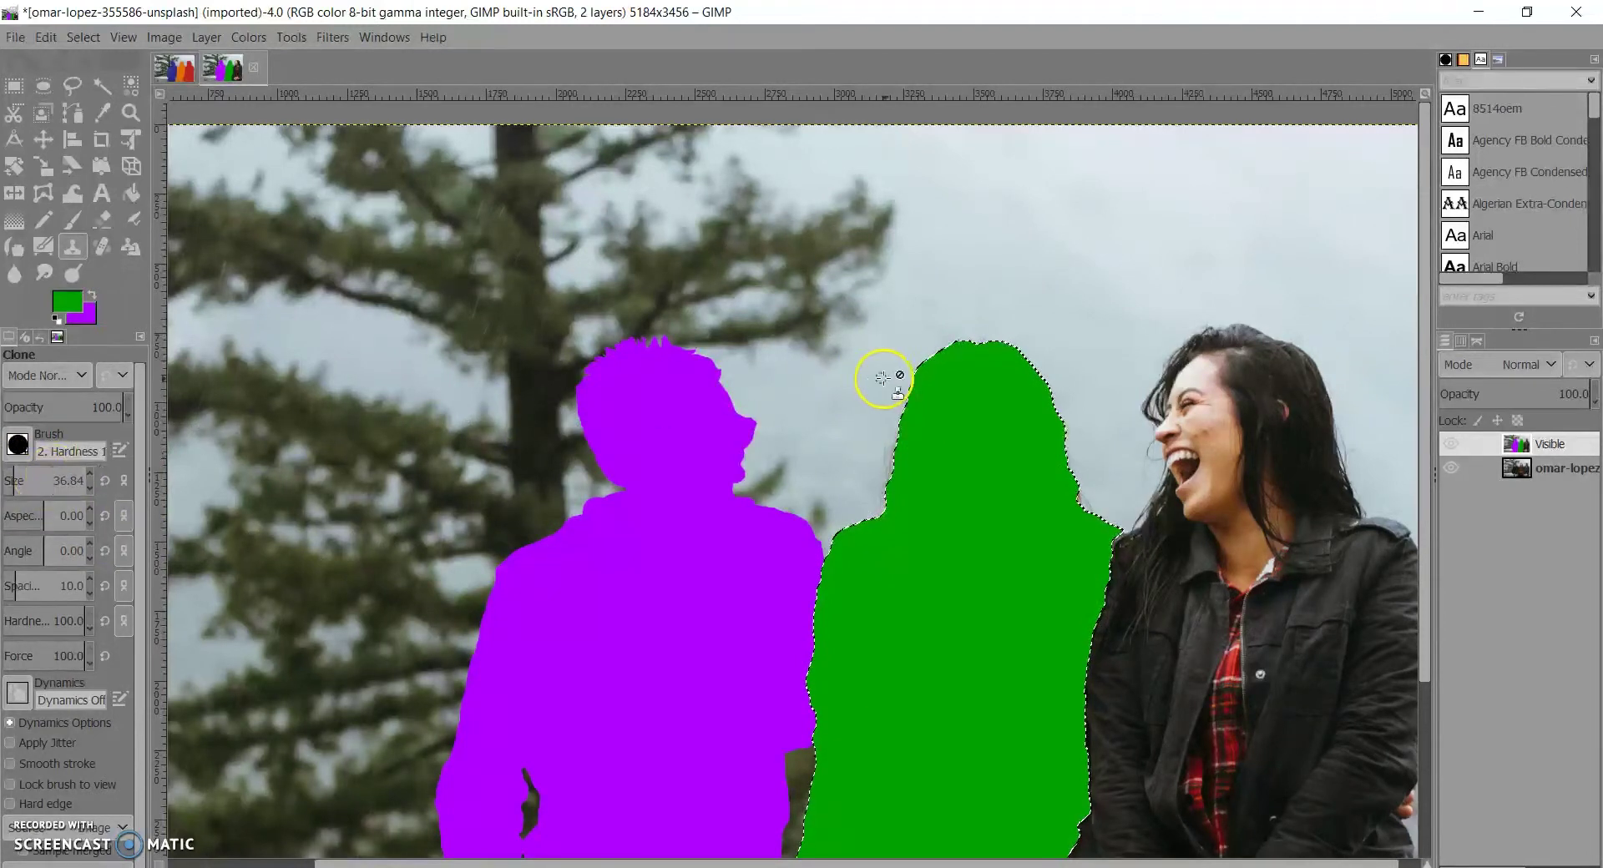
{"action": "scroll", "coordinate": [28, 479], "scroll_direction": "up", "scroll_amount": 4}
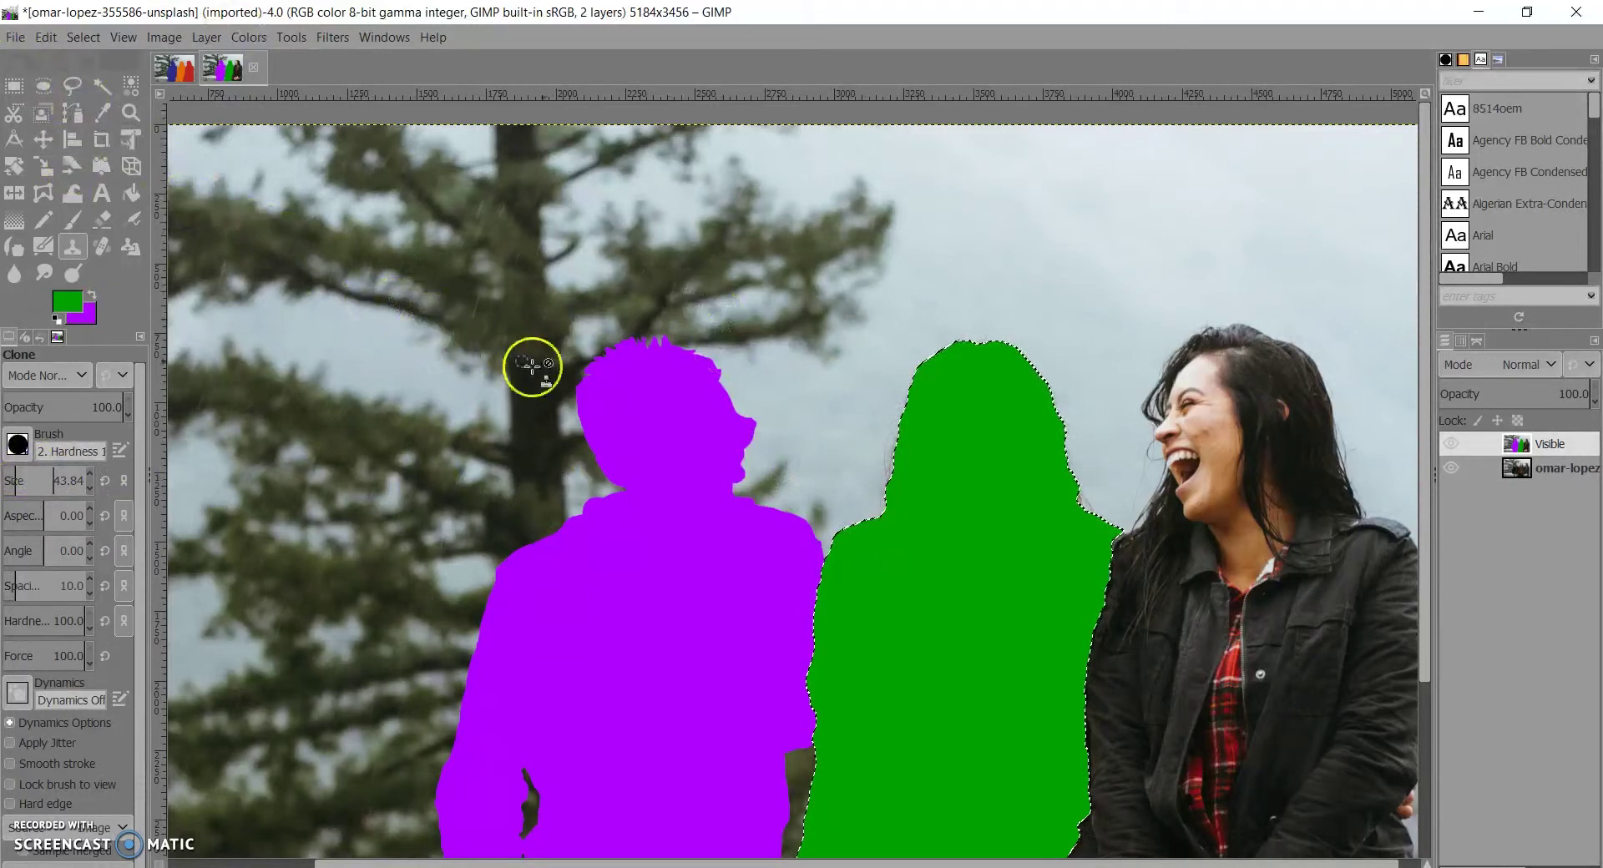
{"action": "key", "text": "ctrl+shift+a"}
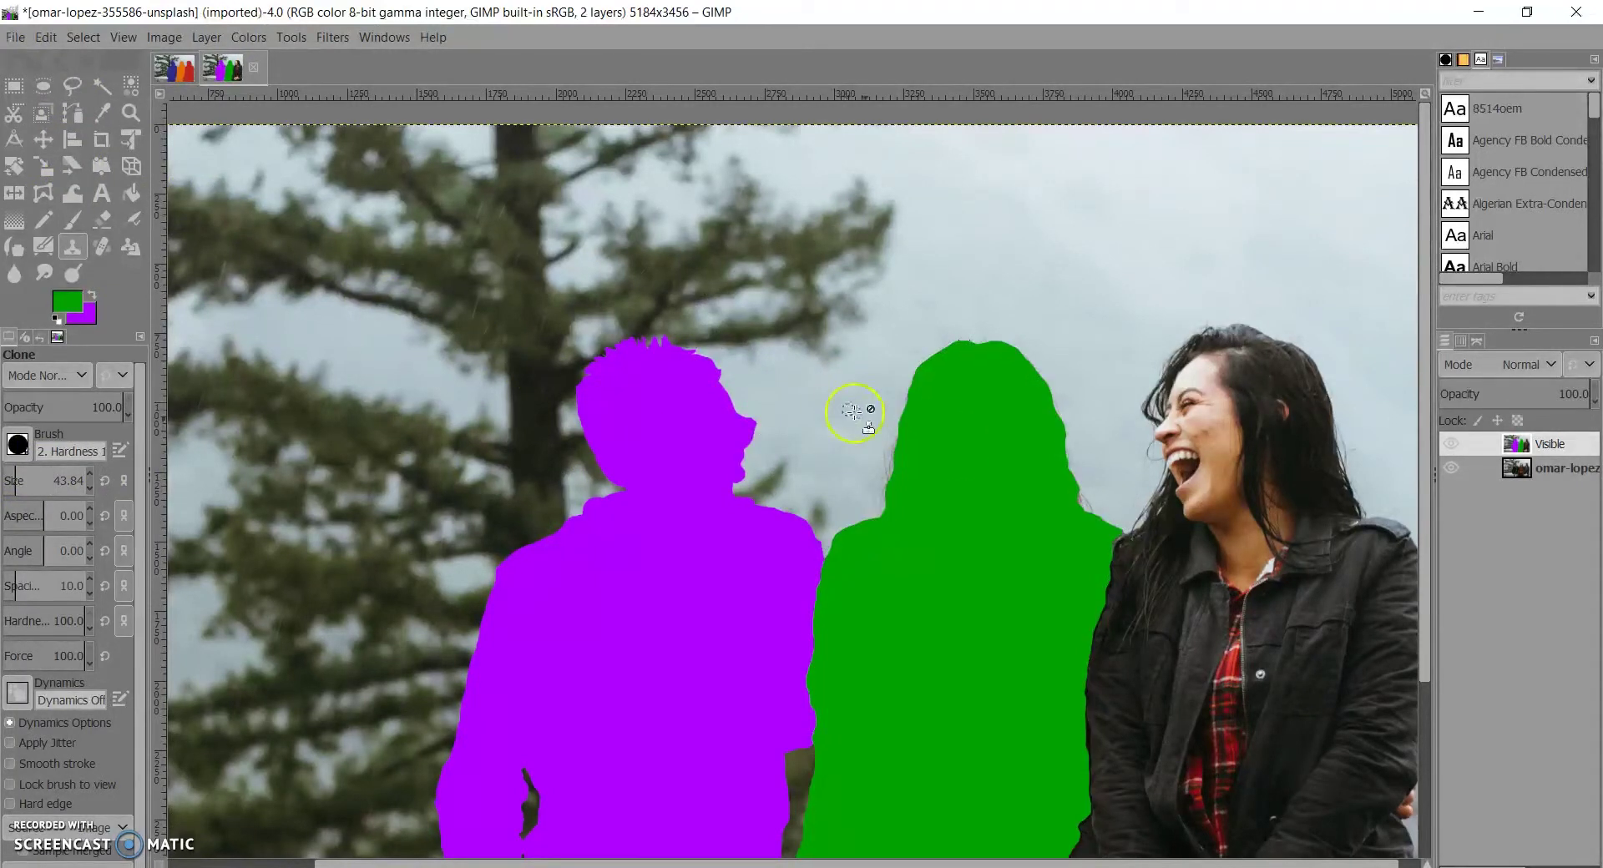
Step: Clone clear sky over part of the stray hair along the left edge of the green silhouette's head
{"action": "scroll", "coordinate": [877, 412], "scroll_direction": "up", "scroll_amount": 3}
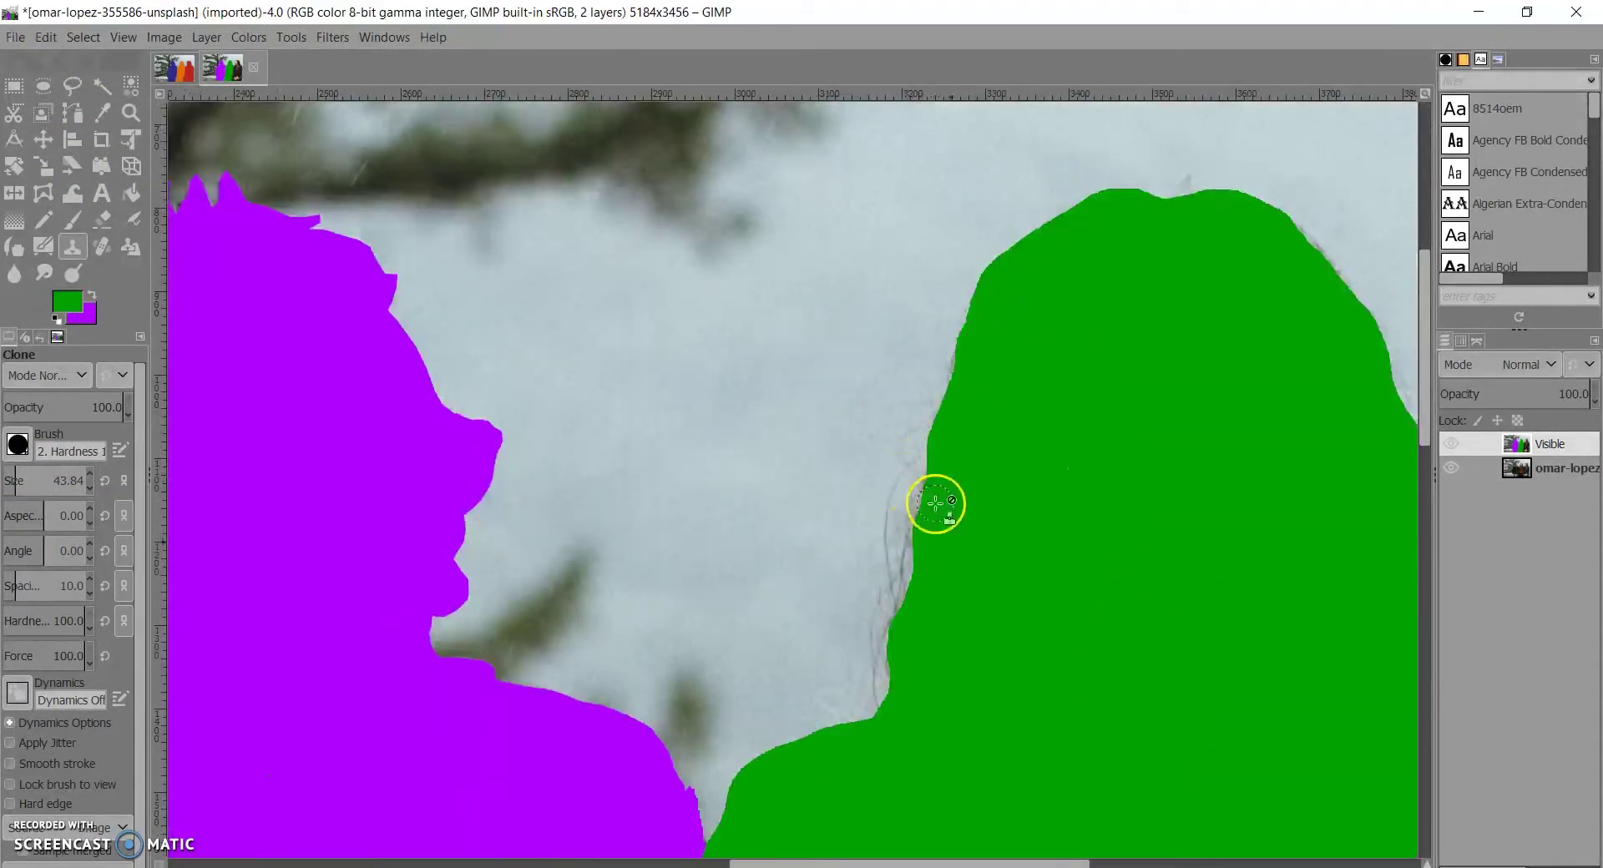
{"action": "mouse_move", "coordinate": [860, 560]}
{"action": "left_mouse_down"}
{"action": "mouse_move", "coordinate": [878, 621]}
{"action": "mouse_move", "coordinate": [869, 674]}
{"action": "left_mouse_up"}
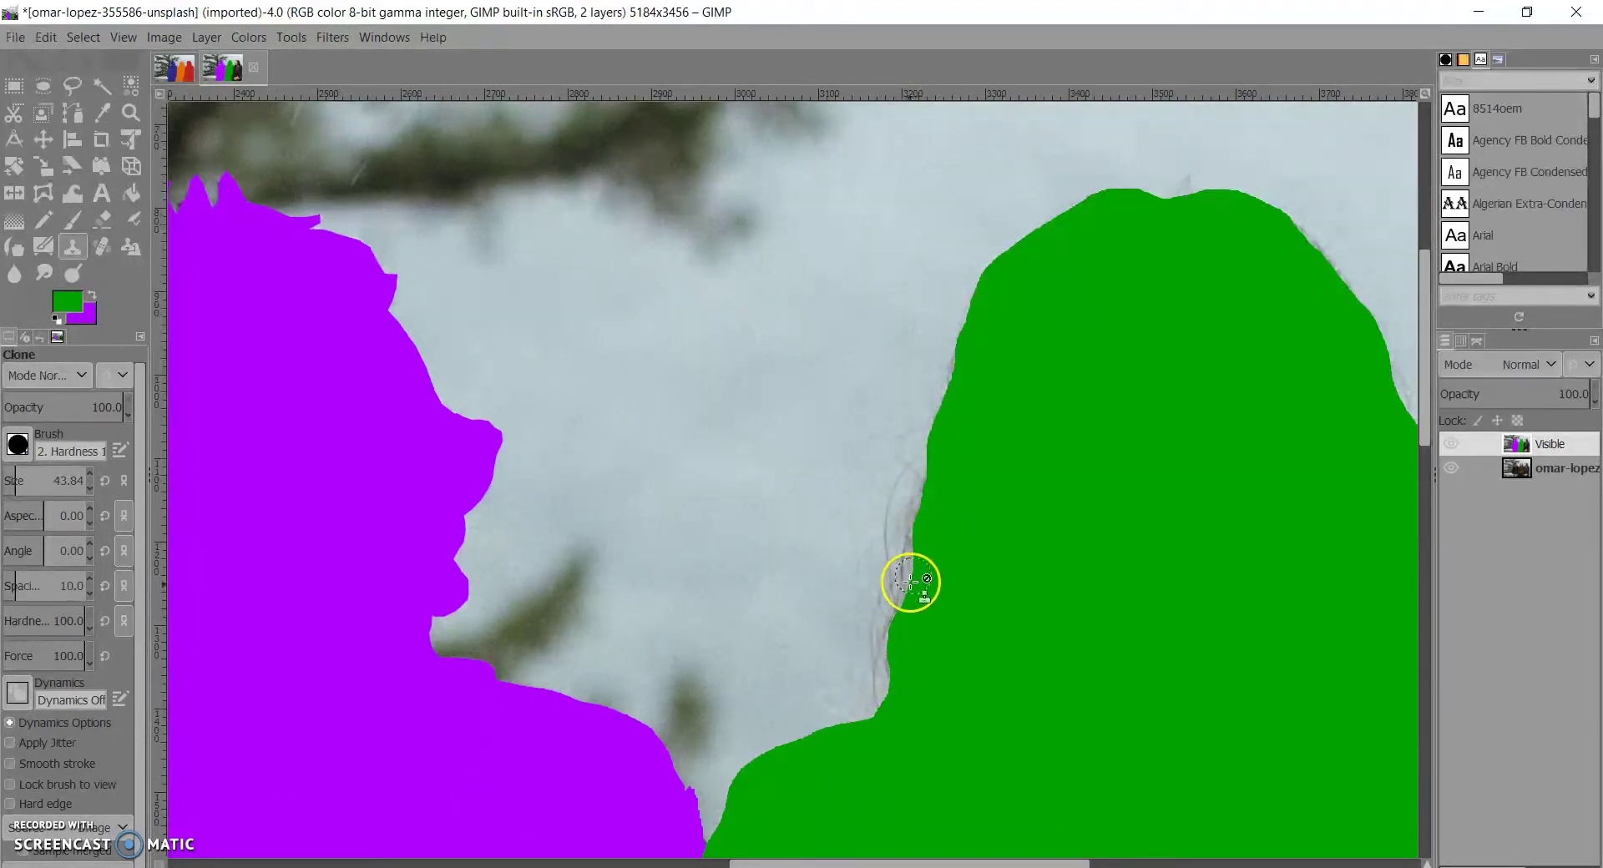
{"action": "scroll", "coordinate": [960, 504], "scroll_direction": "right", "scroll_amount": 5}
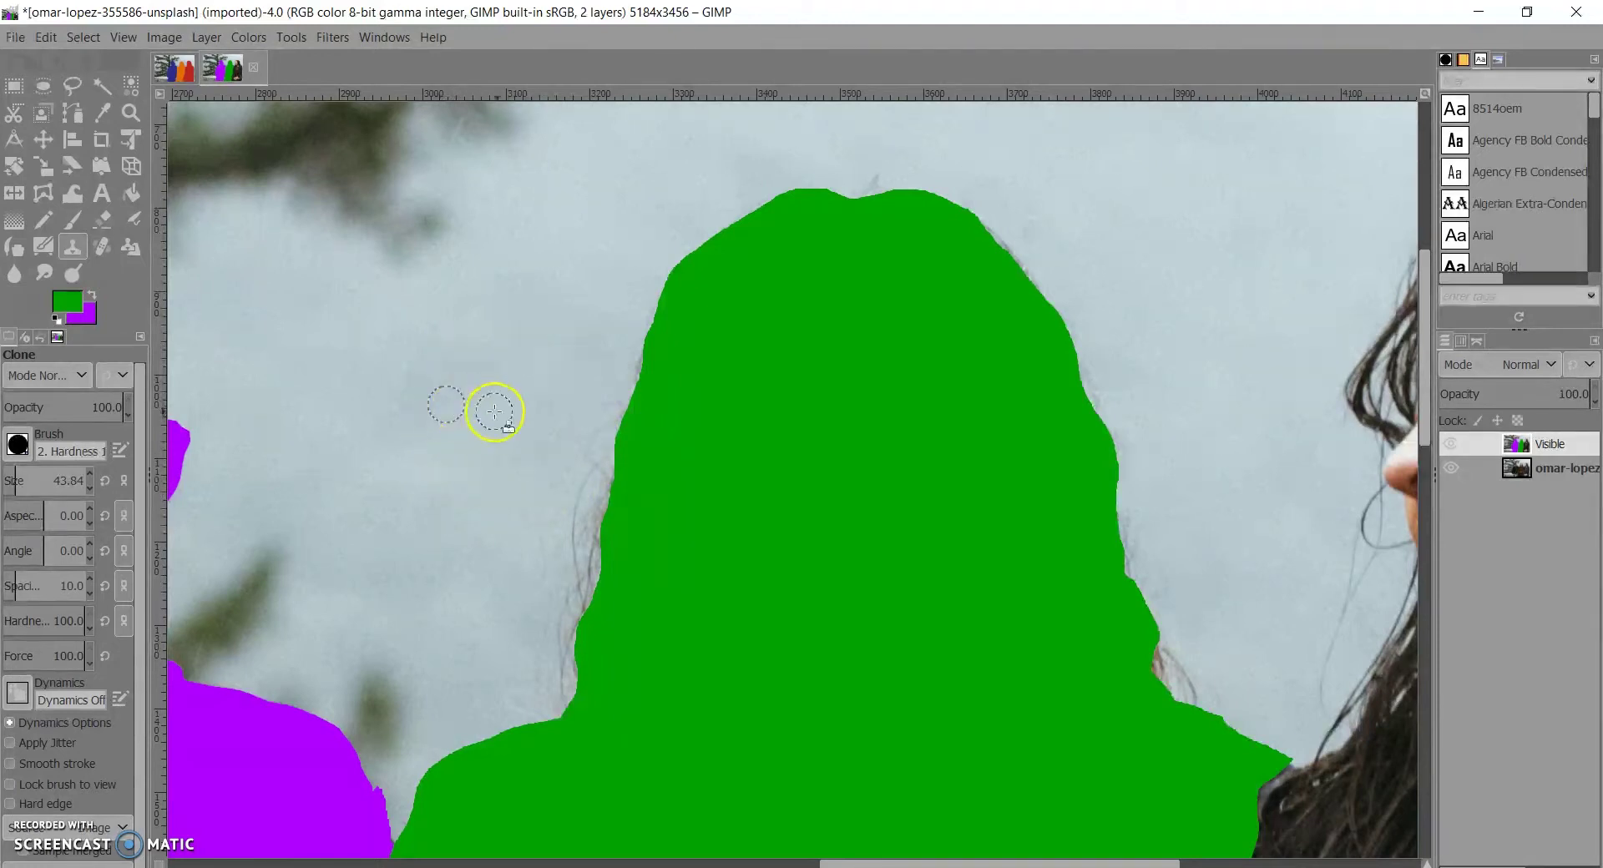
{"action": "scroll", "coordinate": [558, 514], "scroll_direction": "up", "scroll_amount": 1, "text": "ctrl"}
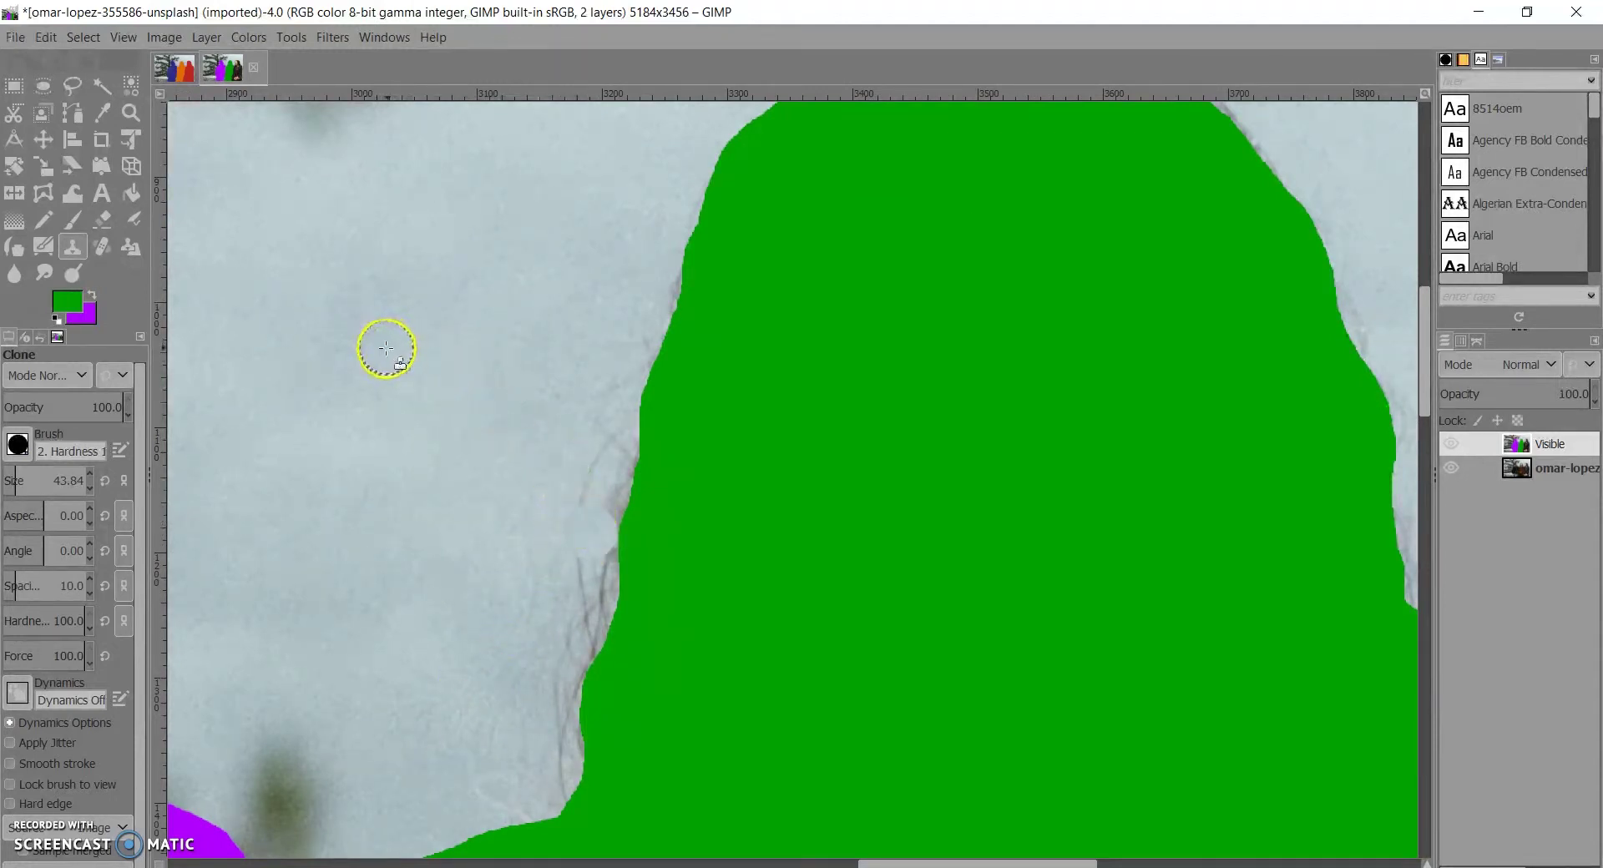
{"action": "left_click", "coordinate": [592, 561]}
{"action": "scroll", "coordinate": [593, 596], "scroll_direction": "up", "scroll_amount": 1}
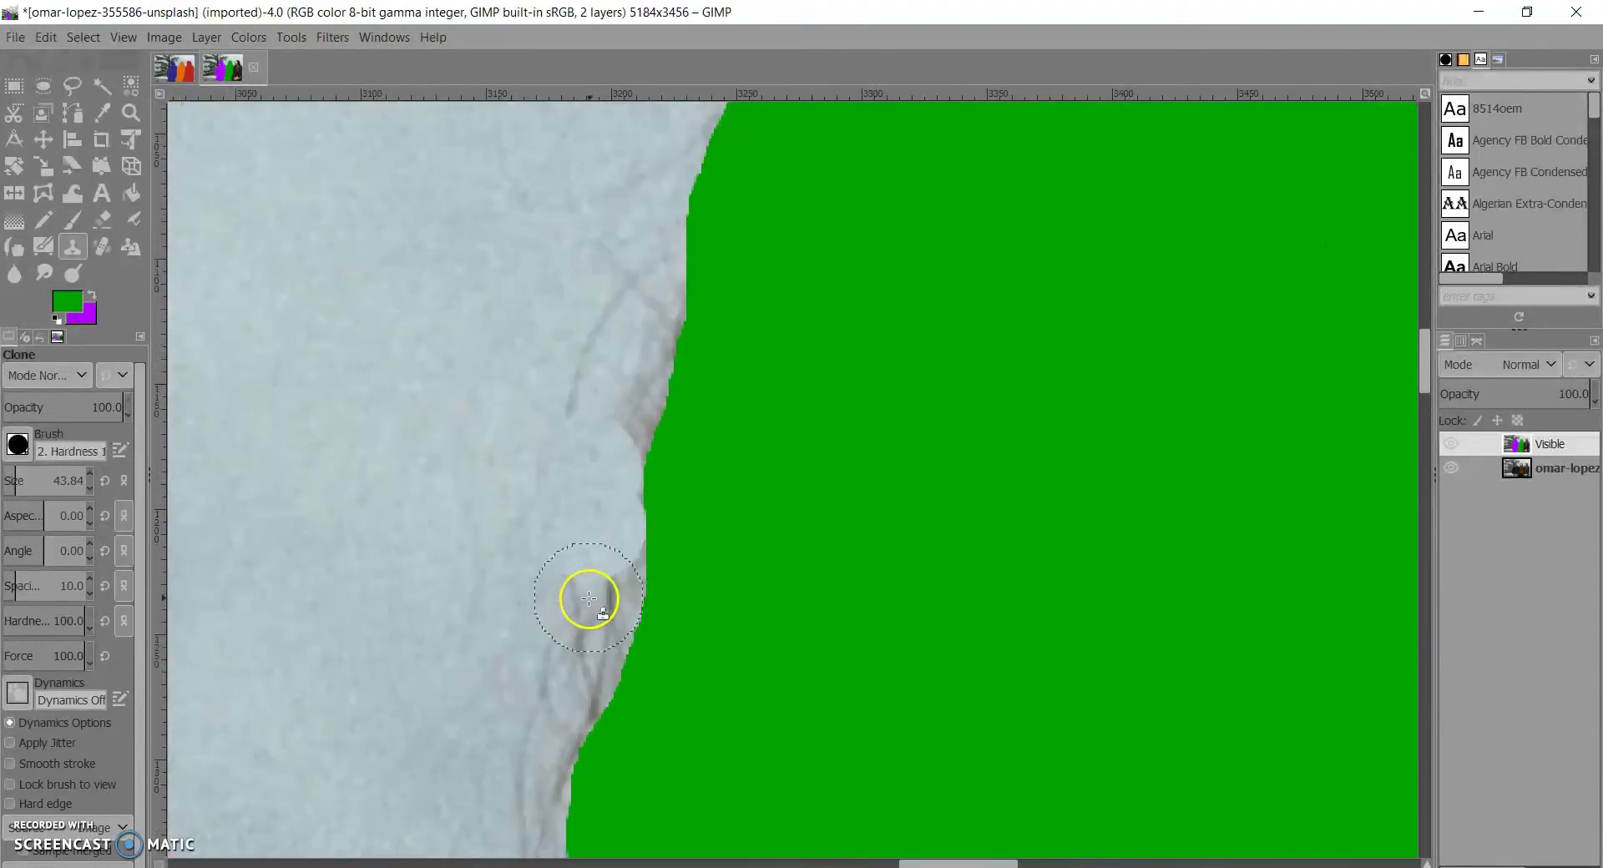
Step: Change the Clone brush to the soft brush with hardness 25 and cover the stray hairs left of the green silhouette with sky
{"action": "left_click", "coordinate": [18, 443]}
{"action": "double_click", "coordinate": [47, 497]}
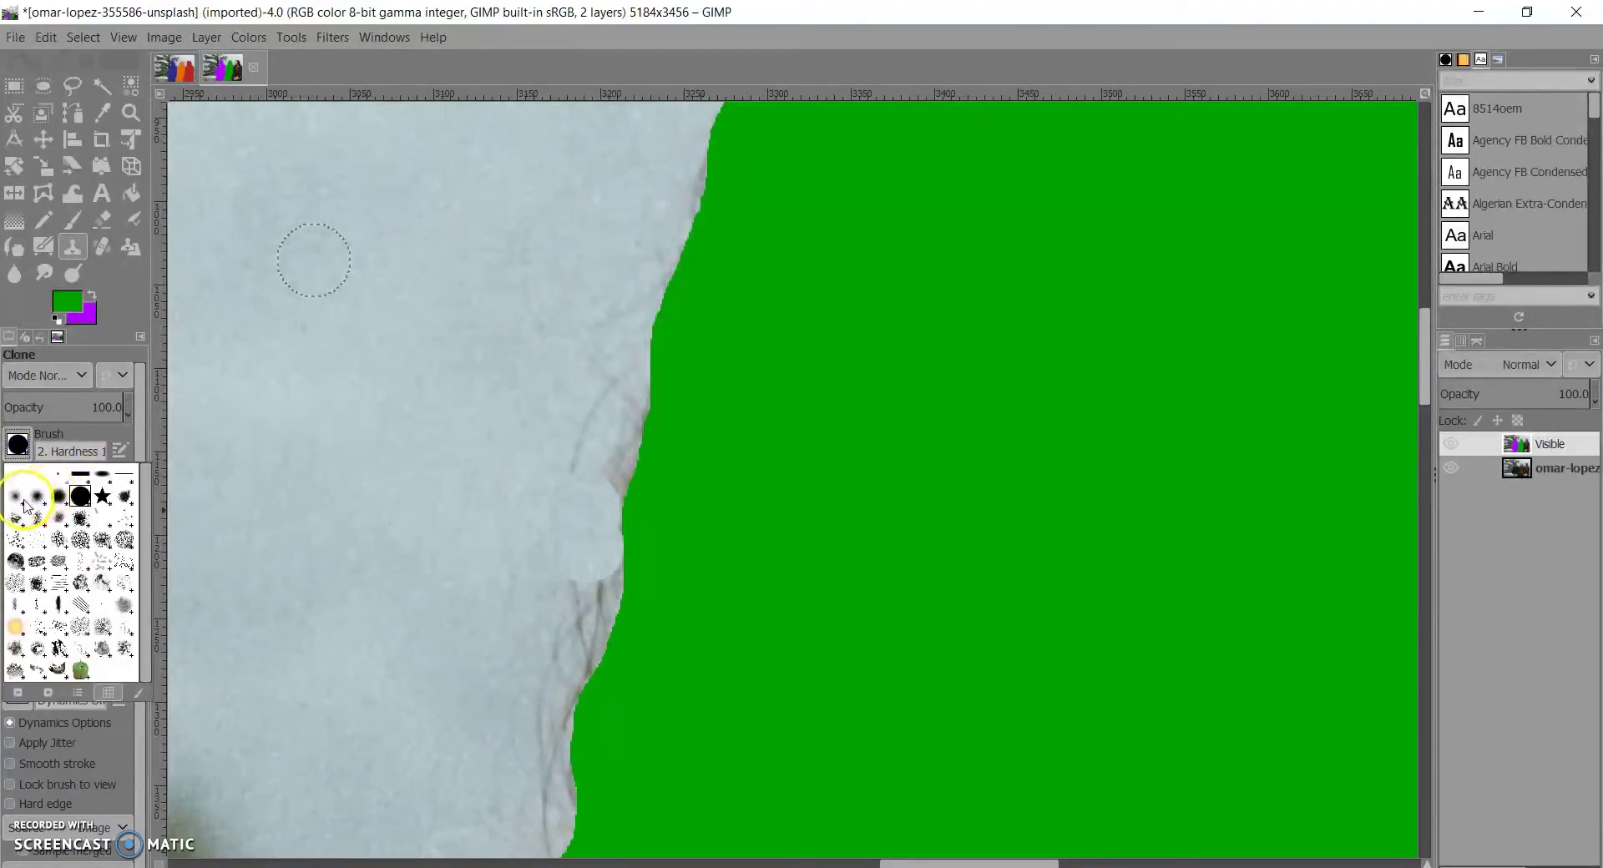
{"action": "mouse_move", "coordinate": [567, 569]}
{"action": "left_mouse_down"}
{"action": "mouse_move", "coordinate": [555, 616]}
{"action": "mouse_move", "coordinate": [561, 588]}
{"action": "mouse_move", "coordinate": [580, 608]}
{"action": "mouse_move", "coordinate": [554, 652]}
{"action": "mouse_move", "coordinate": [583, 615]}
{"action": "mouse_move", "coordinate": [562, 659]}
{"action": "mouse_move", "coordinate": [598, 590]}
{"action": "mouse_move", "coordinate": [578, 587]}
{"action": "left_mouse_up"}
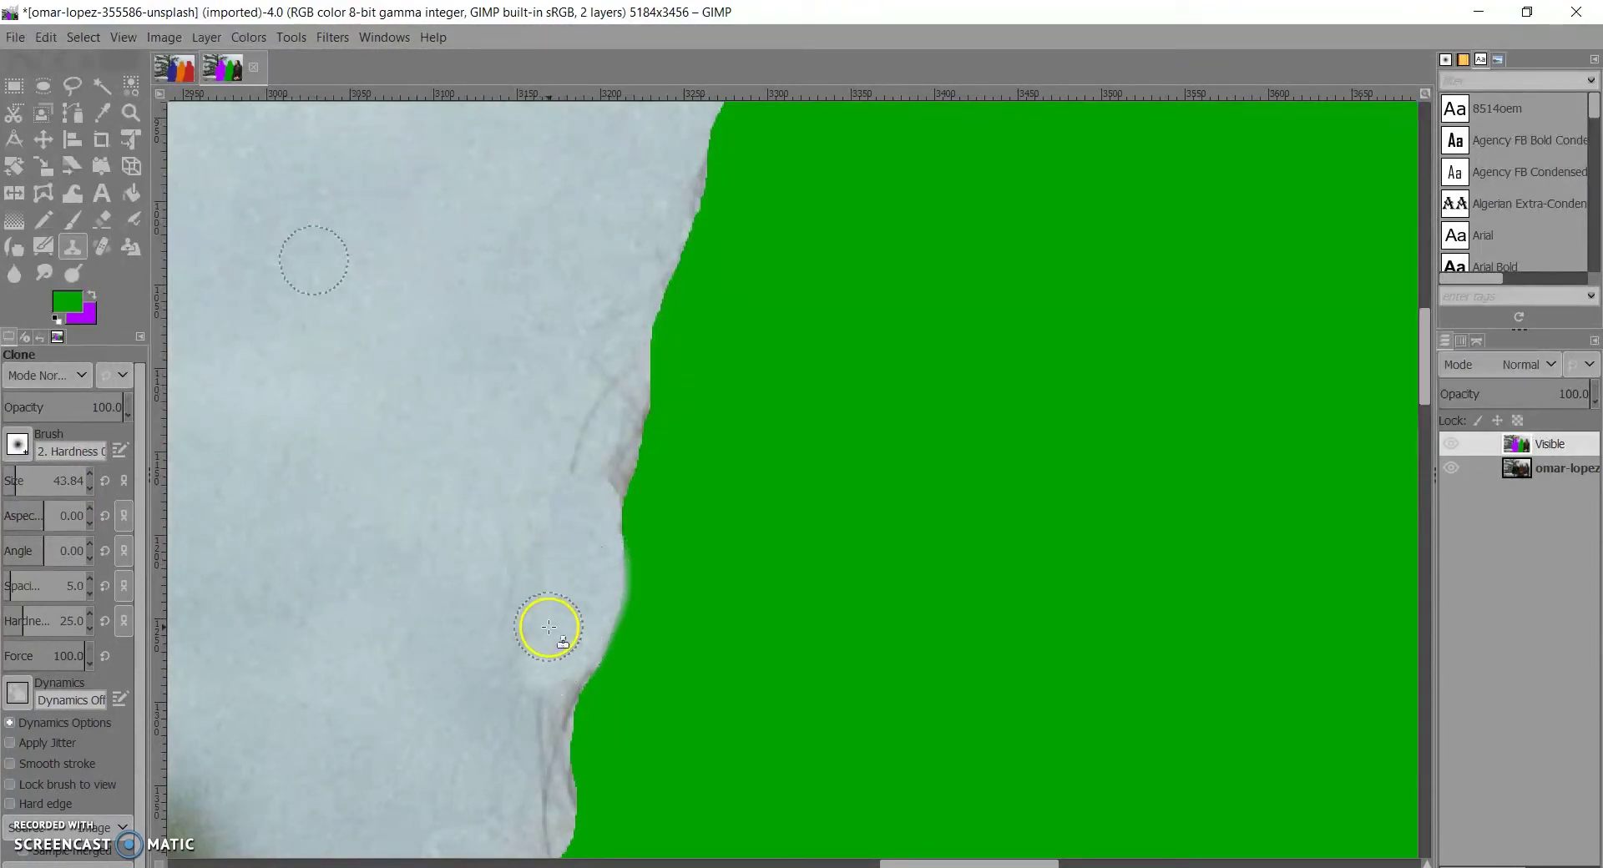
{"action": "scroll", "coordinate": [564, 618], "scroll_direction": "down", "scroll_amount": 2}
{"action": "mouse_move", "coordinate": [539, 302]}
{"action": "left_mouse_down"}
{"action": "mouse_move", "coordinate": [535, 377]}
{"action": "mouse_move", "coordinate": [553, 296]}
{"action": "mouse_move", "coordinate": [536, 445]}
{"action": "mouse_move", "coordinate": [481, 492]}
{"action": "mouse_move", "coordinate": [511, 440]}
{"action": "mouse_move", "coordinate": [541, 222]}
{"action": "left_mouse_up"}
{"action": "scroll", "coordinate": [573, 243], "scroll_direction": "up", "scroll_amount": 3}
{"action": "mouse_move", "coordinate": [615, 582]}
{"action": "left_mouse_down"}
{"action": "mouse_move", "coordinate": [612, 630]}
{"action": "mouse_move", "coordinate": [609, 529]}
{"action": "mouse_move", "coordinate": [656, 447]}
{"action": "left_mouse_up"}
Step: Clone sky over the remaining hairs on the head's upper left edge and the small tuft on its top
{"action": "scroll", "coordinate": [626, 473], "scroll_direction": "down", "scroll_amount": 1}
{"action": "scroll", "coordinate": [656, 447], "scroll_direction": "down", "scroll_amount": 1}
{"action": "scroll", "coordinate": [602, 410], "scroll_direction": "up", "scroll_amount": 2}
{"action": "left_click_drag", "start_coordinate": [724, 395], "coordinate": [715, 440]}
{"action": "scroll", "coordinate": [705, 476], "scroll_direction": "down", "scroll_amount": 2}
{"action": "scroll", "coordinate": [794, 404], "scroll_direction": "right", "scroll_amount": 1}
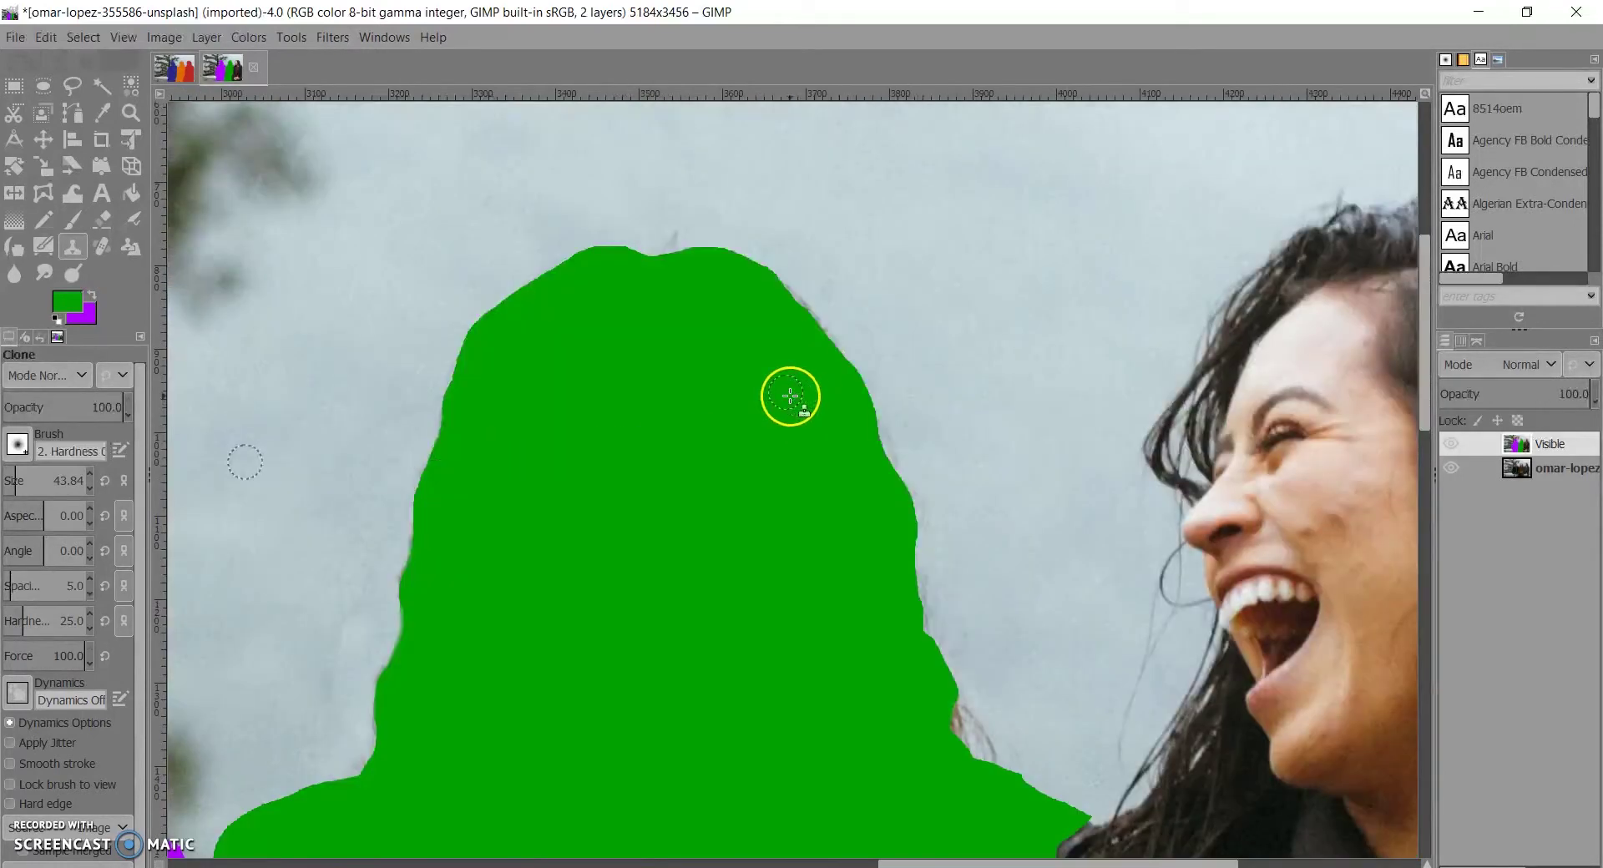
{"action": "scroll", "coordinate": [790, 393], "scroll_direction": "up", "scroll_amount": 1}
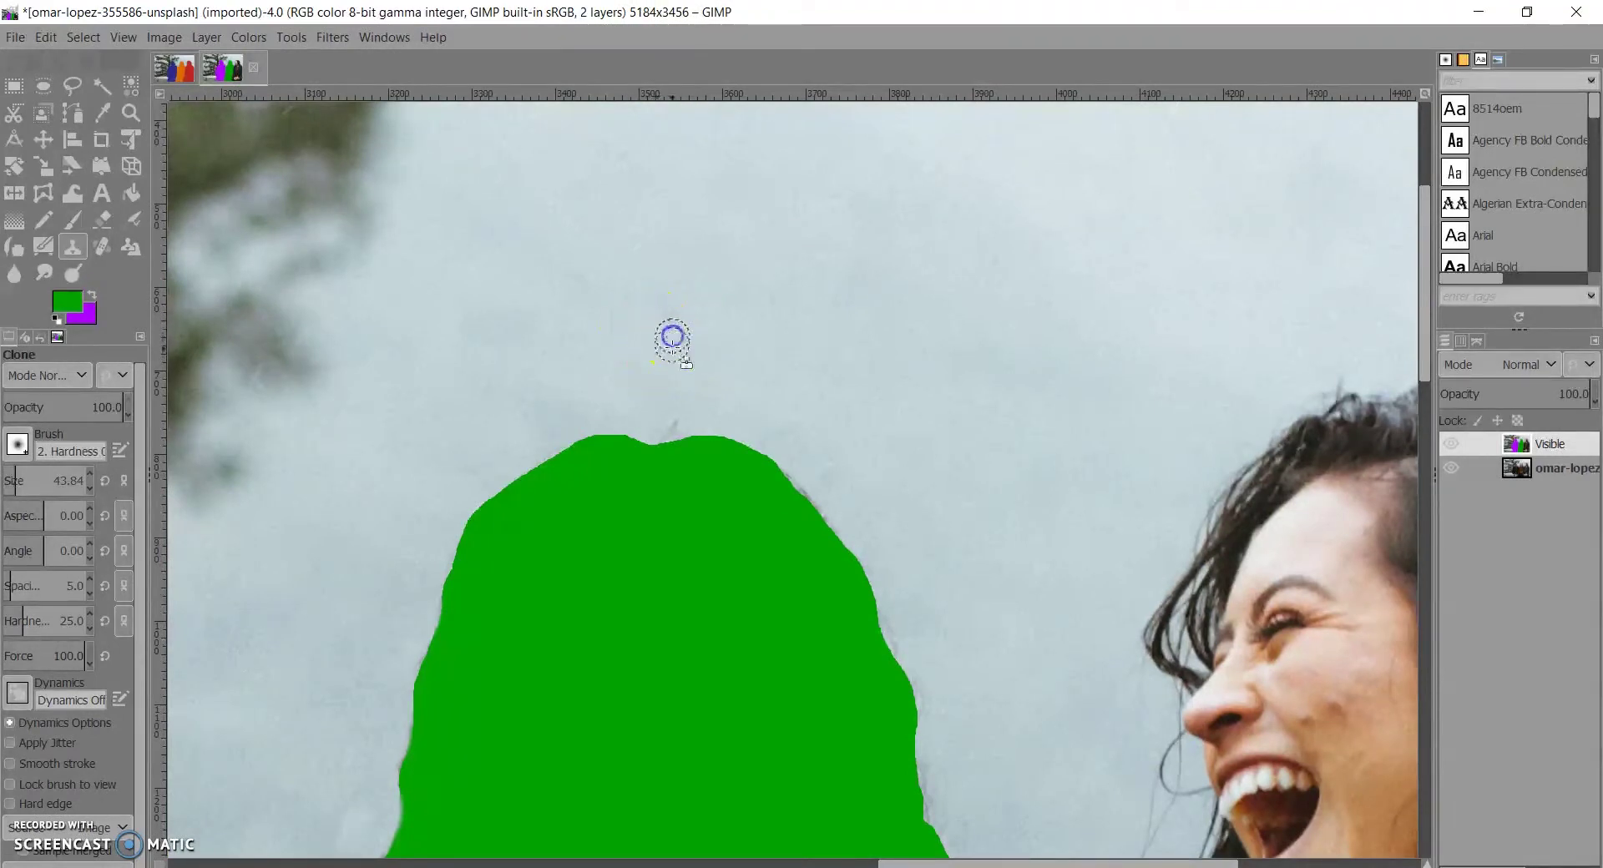
{"action": "left_click_drag", "start_coordinate": [659, 422], "coordinate": [666, 424]}
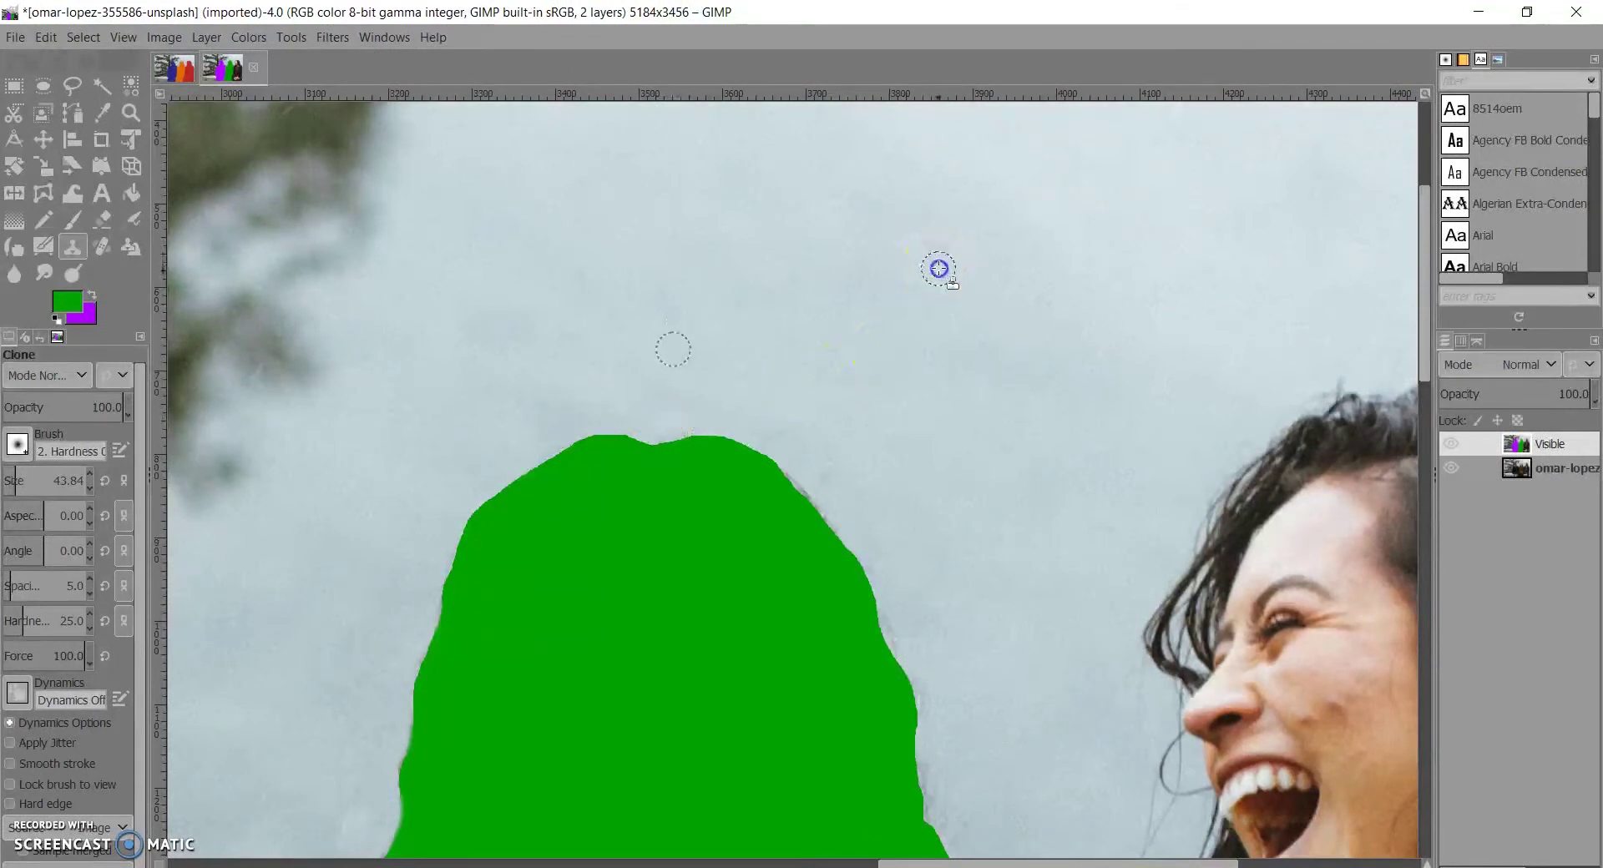
Step: Undo the misplaced clone stroke in the sky, sample clean sky, and retouch the head's upper right edge
{"action": "left_click_drag", "start_coordinate": [938, 360], "coordinate": [942, 423]}
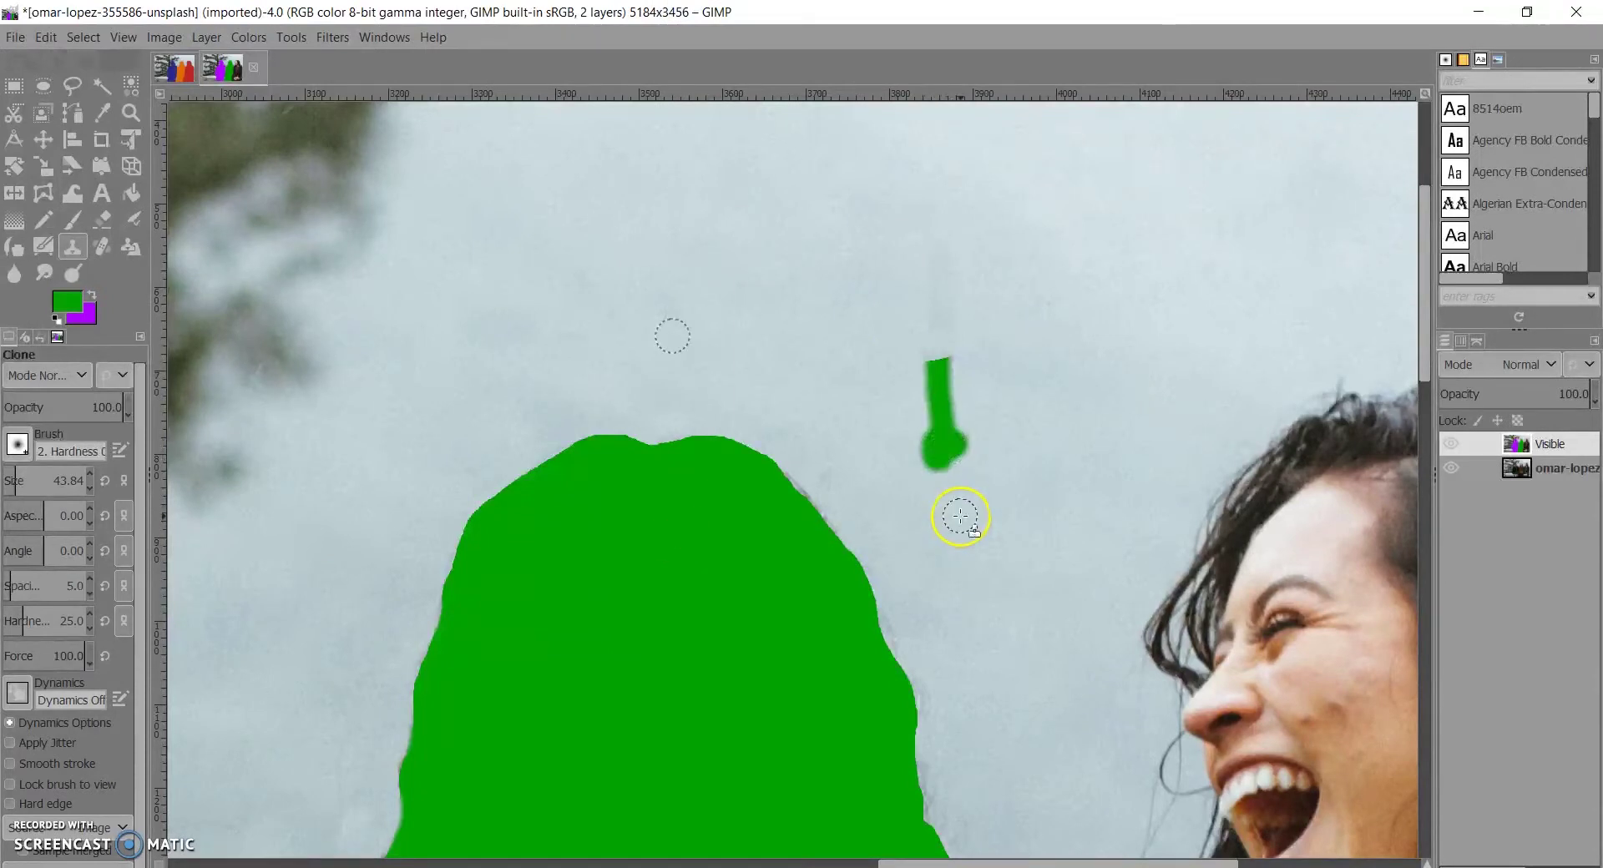
{"action": "key", "text": "ctrl+z"}
{"action": "scroll", "coordinate": [910, 486], "scroll_direction": "up", "scroll_amount": 2}
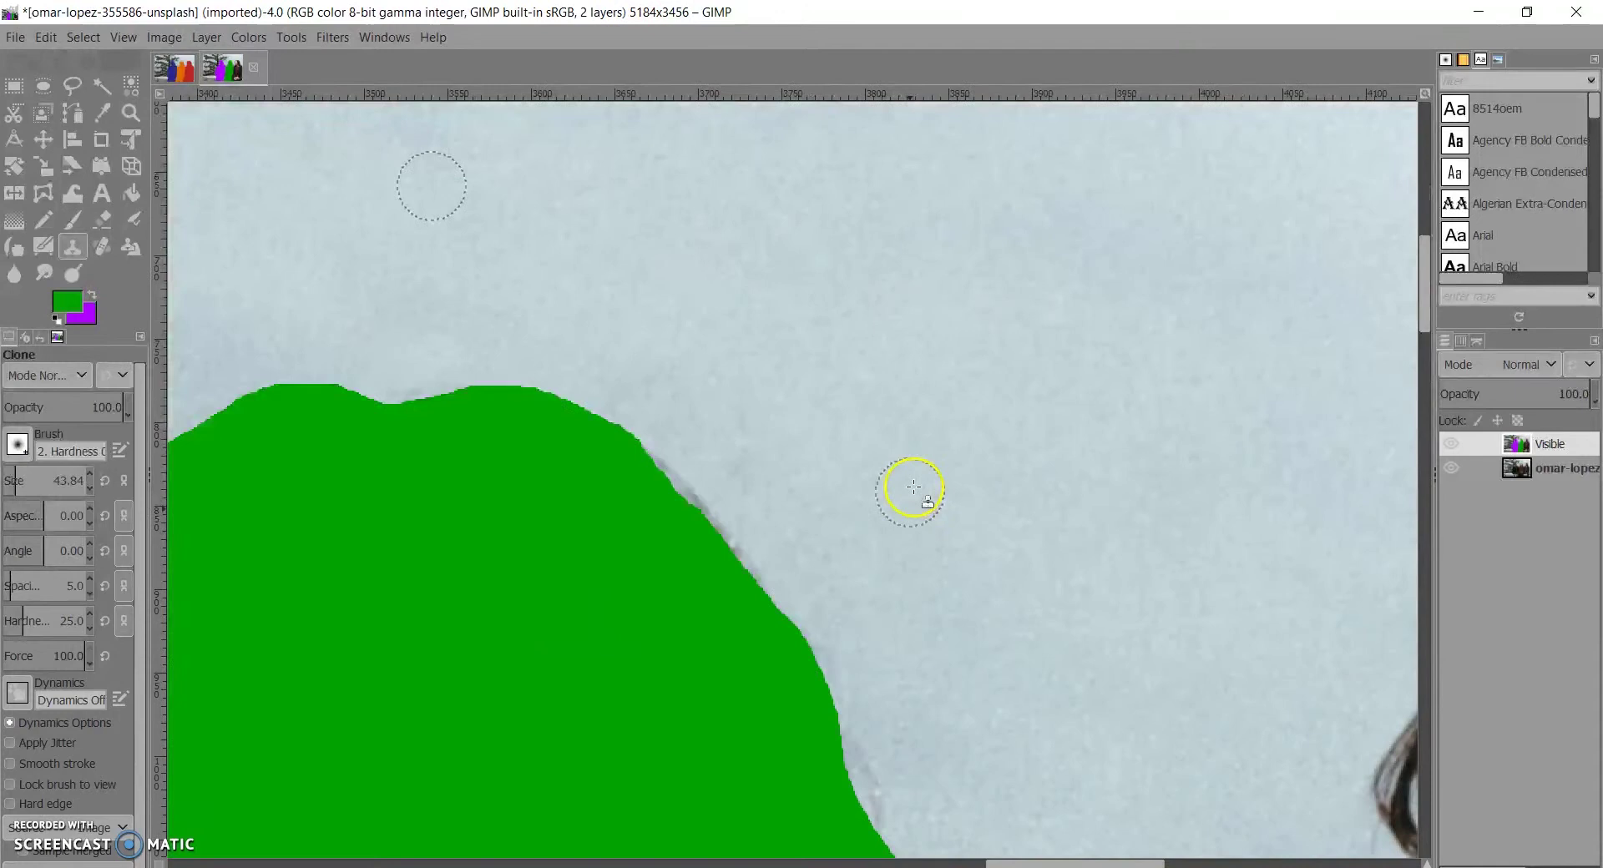
{"action": "left_click", "coordinate": [699, 270], "text": "ctrl"}
{"action": "left_click_drag", "start_coordinate": [722, 292], "coordinate": [806, 396]}
{"action": "scroll", "coordinate": [968, 423], "scroll_direction": "down", "scroll_amount": 2}
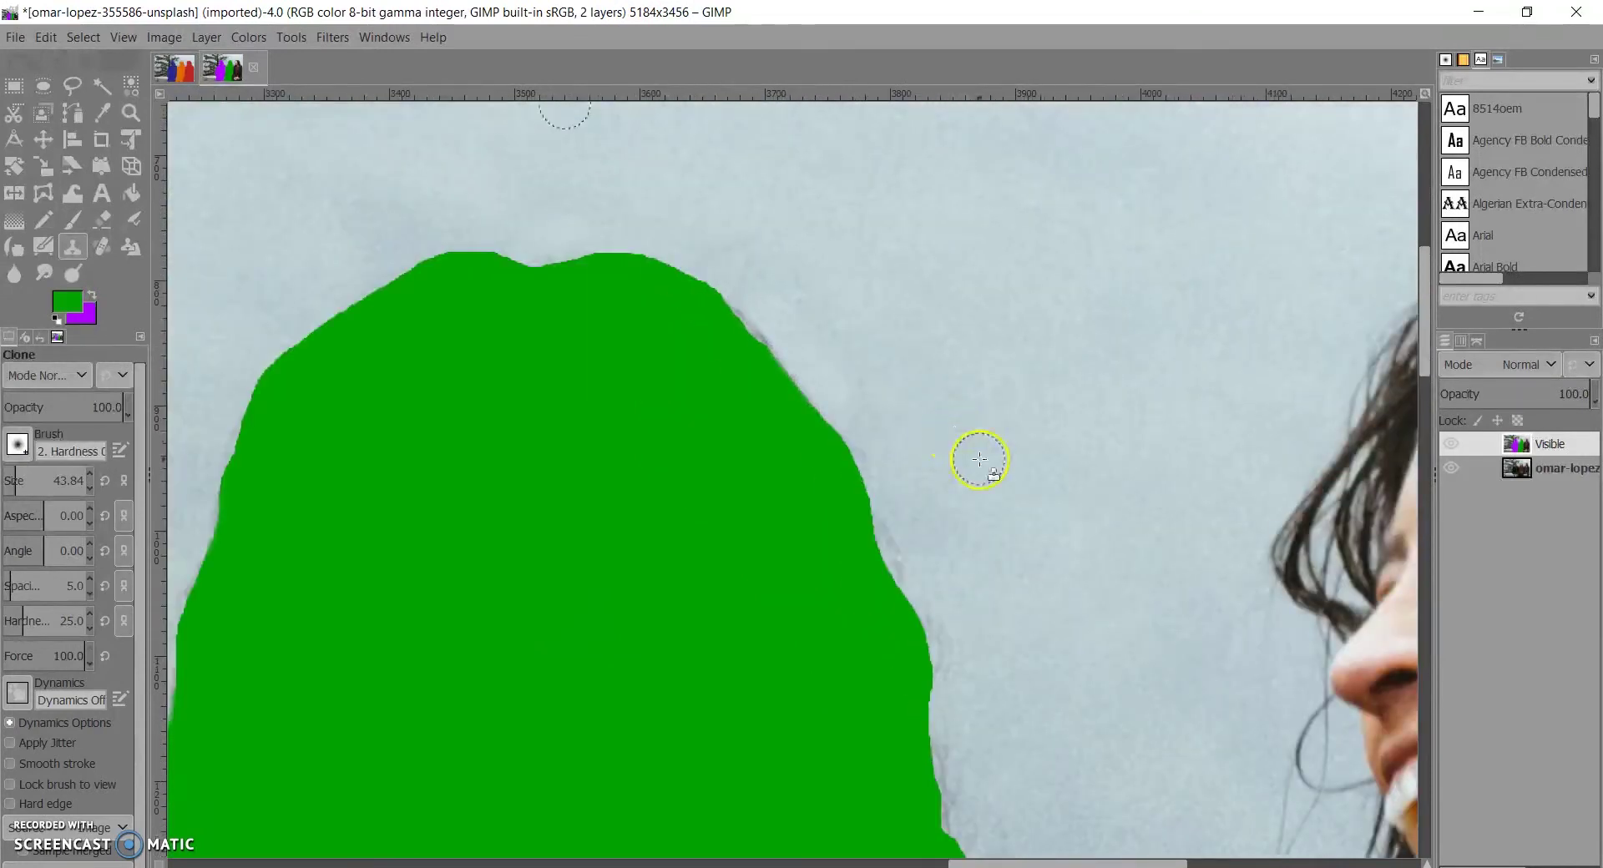
Step: Clone sky over the stray hairs down the right side of the green silhouette's head to the shoulder
{"action": "scroll", "coordinate": [685, 501], "scroll_direction": "right", "scroll_amount": 5}
{"action": "scroll", "coordinate": [390, 426], "scroll_direction": "down", "scroll_amount": 3}
{"action": "scroll", "coordinate": [594, 458], "scroll_direction": "up", "scroll_amount": 3}
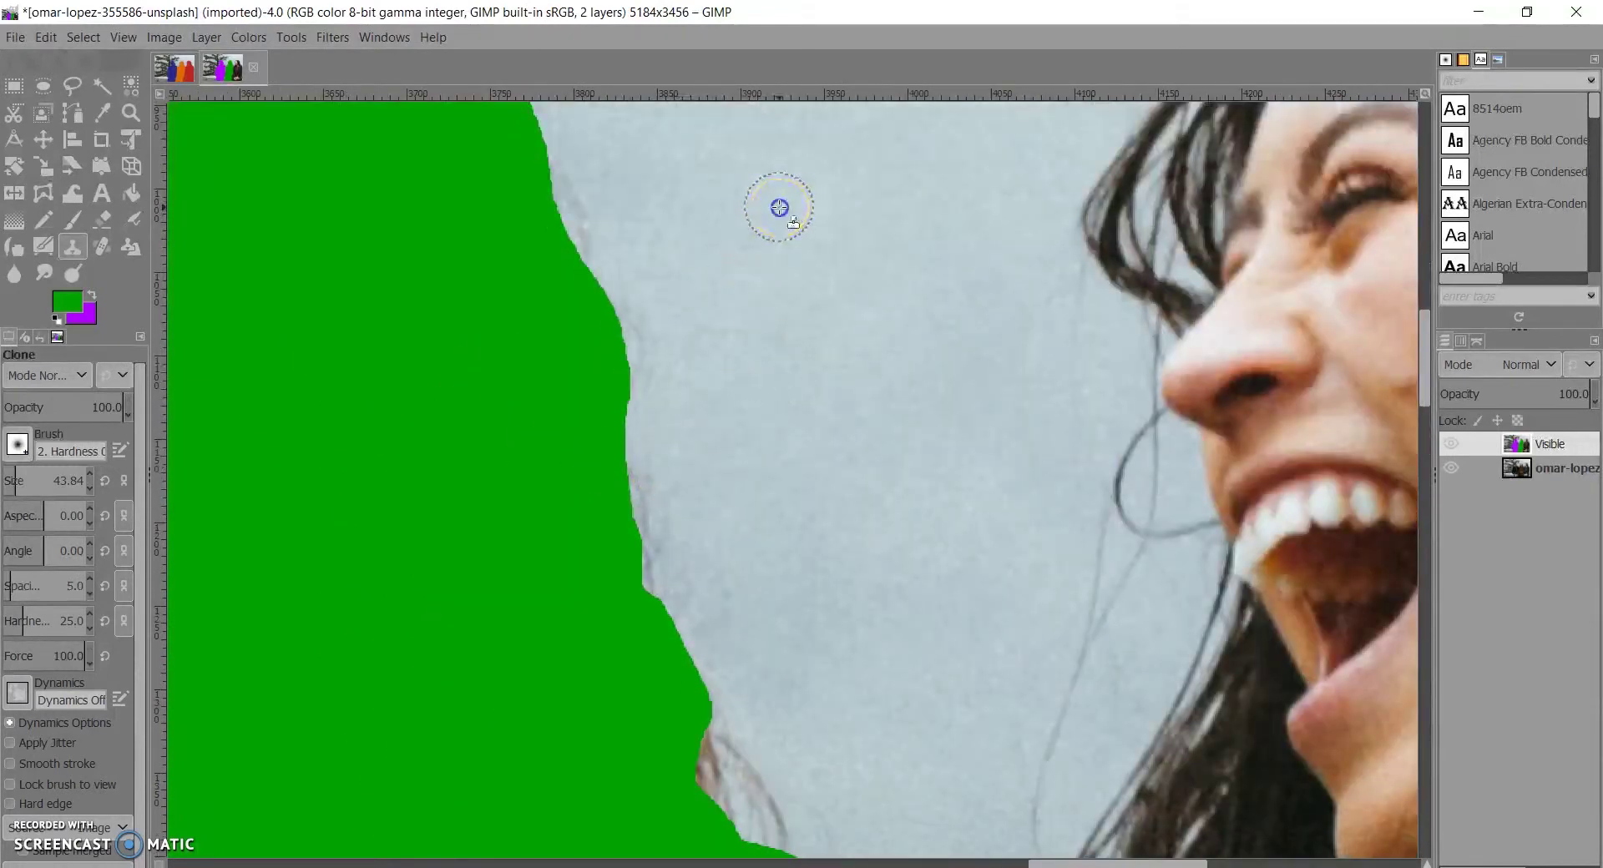
{"action": "mouse_move", "coordinate": [637, 209]}
{"action": "left_mouse_down"}
{"action": "mouse_move", "coordinate": [601, 200]}
{"action": "mouse_move", "coordinate": [651, 300]}
{"action": "mouse_move", "coordinate": [659, 512]}
{"action": "mouse_move", "coordinate": [681, 576]}
{"action": "left_mouse_up"}
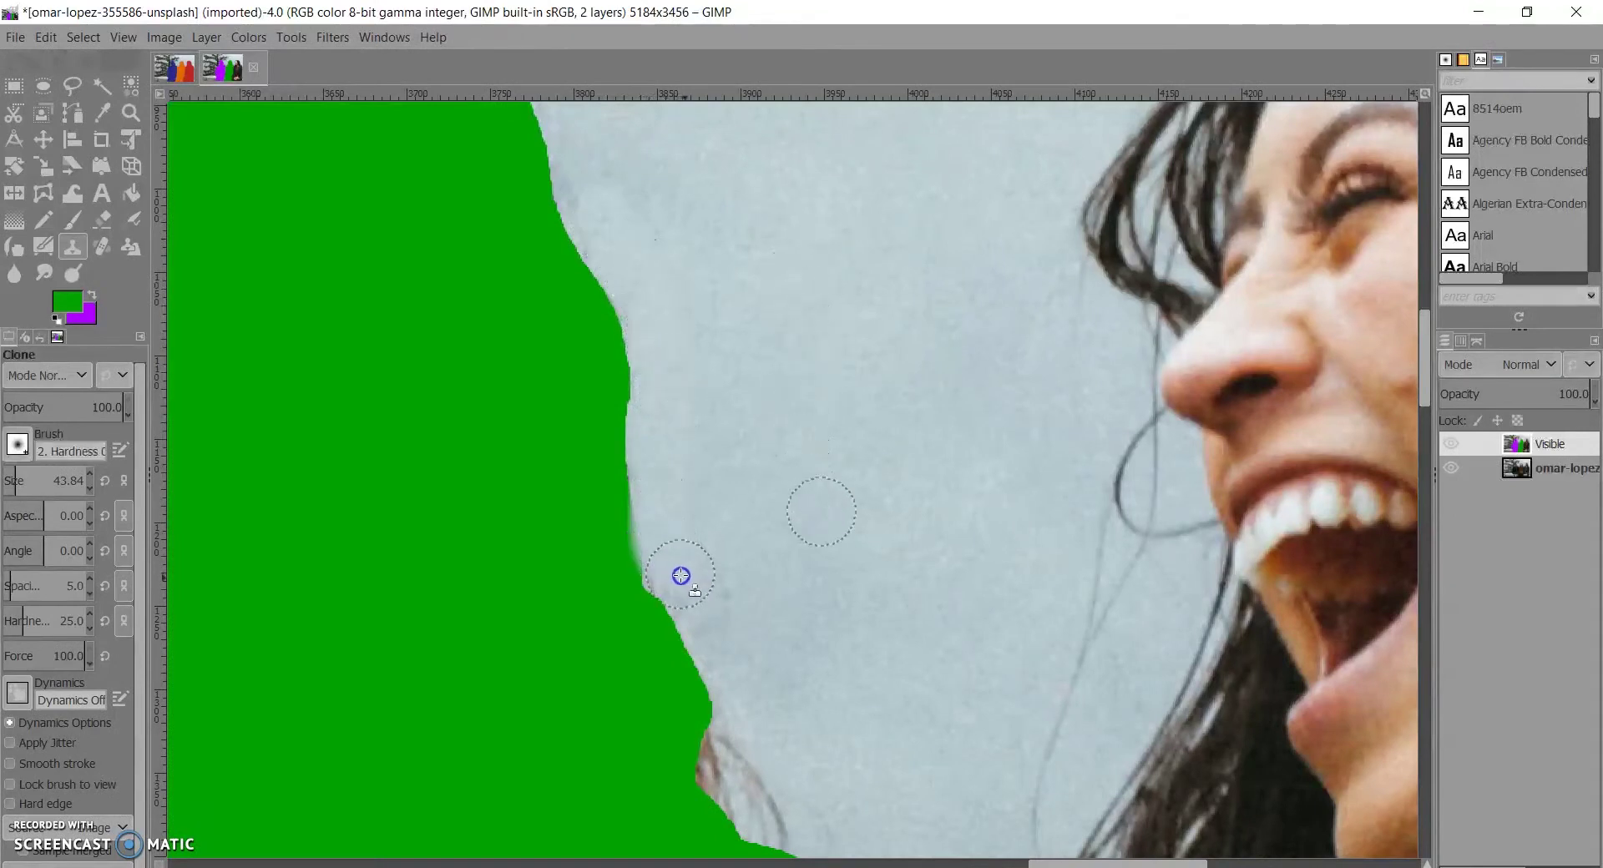
{"action": "scroll", "coordinate": [681, 576], "scroll_direction": "down", "scroll_amount": 3}
{"action": "mouse_move", "coordinate": [705, 490]}
{"action": "left_mouse_down"}
{"action": "mouse_move", "coordinate": [726, 524]}
{"action": "mouse_move", "coordinate": [832, 581]}
{"action": "mouse_move", "coordinate": [871, 450]}
{"action": "mouse_move", "coordinate": [831, 472]}
{"action": "mouse_move", "coordinate": [751, 578]}
{"action": "mouse_move", "coordinate": [790, 635]}
{"action": "mouse_move", "coordinate": [729, 584]}
{"action": "mouse_move", "coordinate": [743, 557]}
{"action": "mouse_move", "coordinate": [728, 571]}
{"action": "mouse_move", "coordinate": [728, 587]}
{"action": "mouse_move", "coordinate": [830, 641]}
{"action": "left_mouse_up"}
{"action": "scroll", "coordinate": [766, 467], "scroll_direction": "down", "scroll_amount": 4, "text": "ctrl"}
{"action": "left_click", "coordinate": [774, 465], "text": "ctrl"}
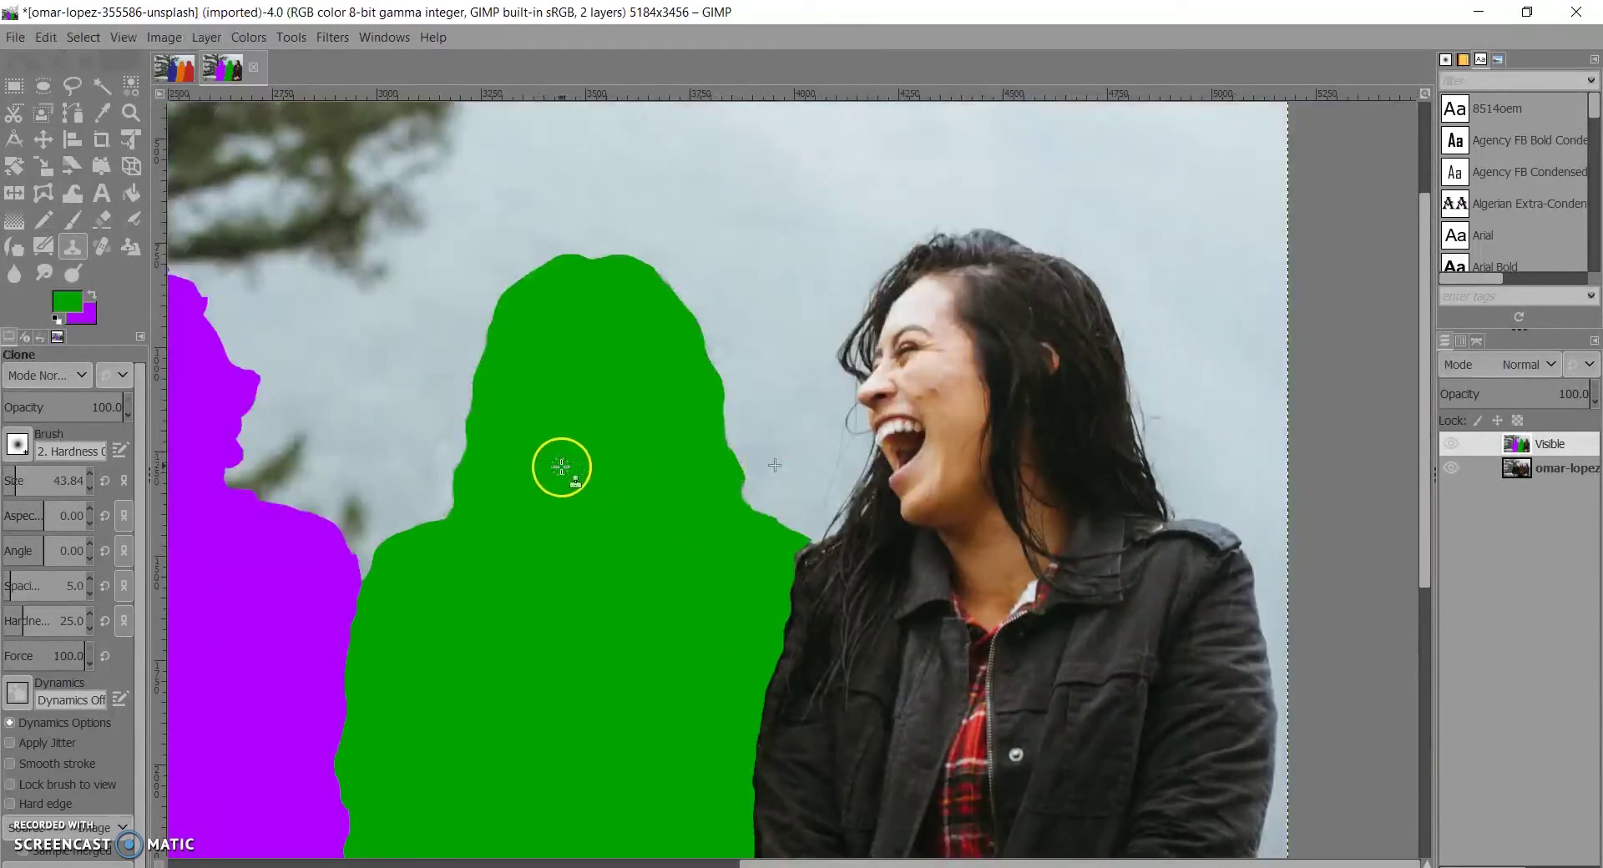
Step: Check the retouched sky around the green silhouette at overview and close-up scale
{"action": "scroll", "coordinate": [534, 455], "scroll_direction": "down", "scroll_amount": 3, "text": "ctrl"}
{"action": "scroll", "coordinate": [844, 473], "scroll_direction": "up", "scroll_amount": 1, "text": "ctrl"}
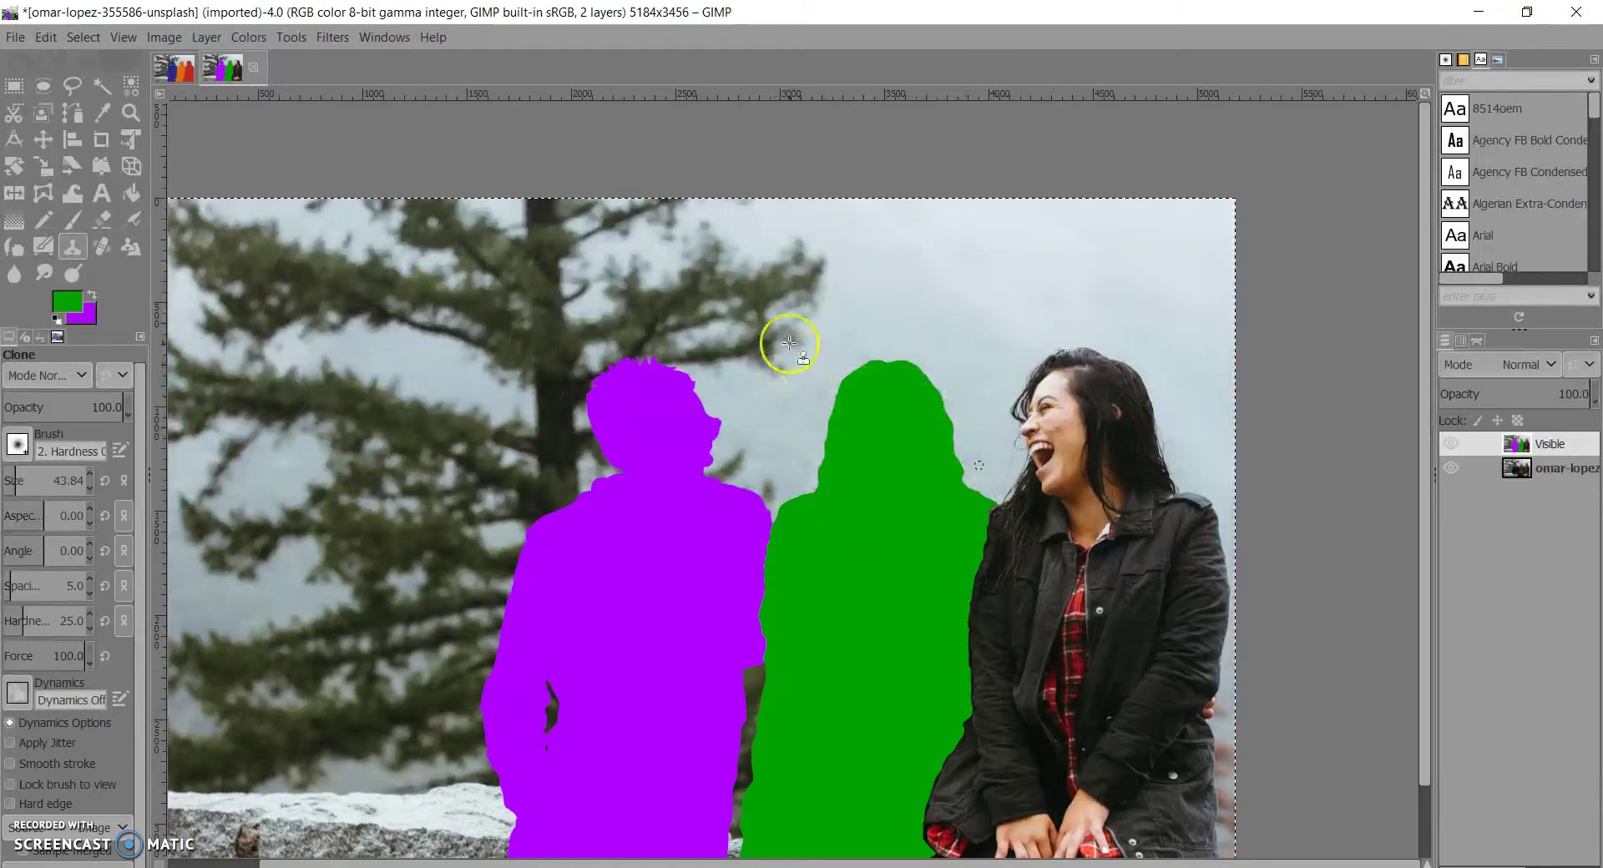
{"action": "scroll", "coordinate": [998, 476], "scroll_direction": "down", "scroll_amount": 2, "text": "ctrl"}
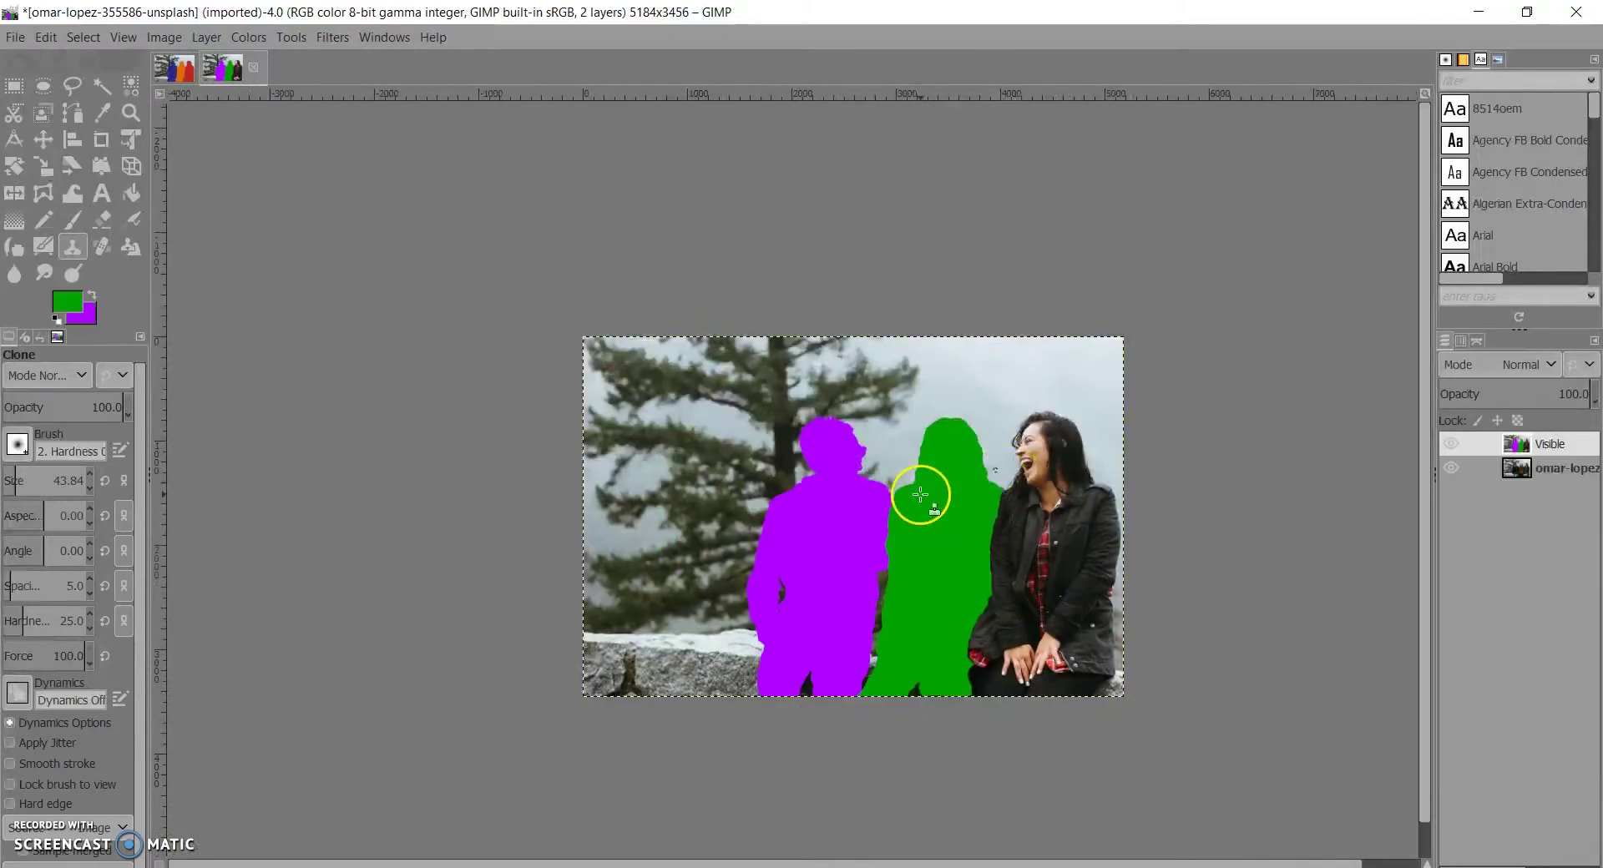
{"action": "scroll", "coordinate": [950, 497], "scroll_direction": "up", "scroll_amount": 3, "text": "ctrl"}
{"action": "scroll", "coordinate": [959, 493], "scroll_direction": "down", "scroll_amount": 1, "text": "shift"}
{"action": "scroll", "coordinate": [962, 484], "scroll_direction": "up", "scroll_amount": 2, "text": "shift"}
{"action": "scroll", "coordinate": [964, 482], "scroll_direction": "down", "scroll_amount": 2, "text": "shift"}
{"action": "scroll", "coordinate": [965, 480], "scroll_direction": "up", "scroll_amount": 2, "text": "shift"}
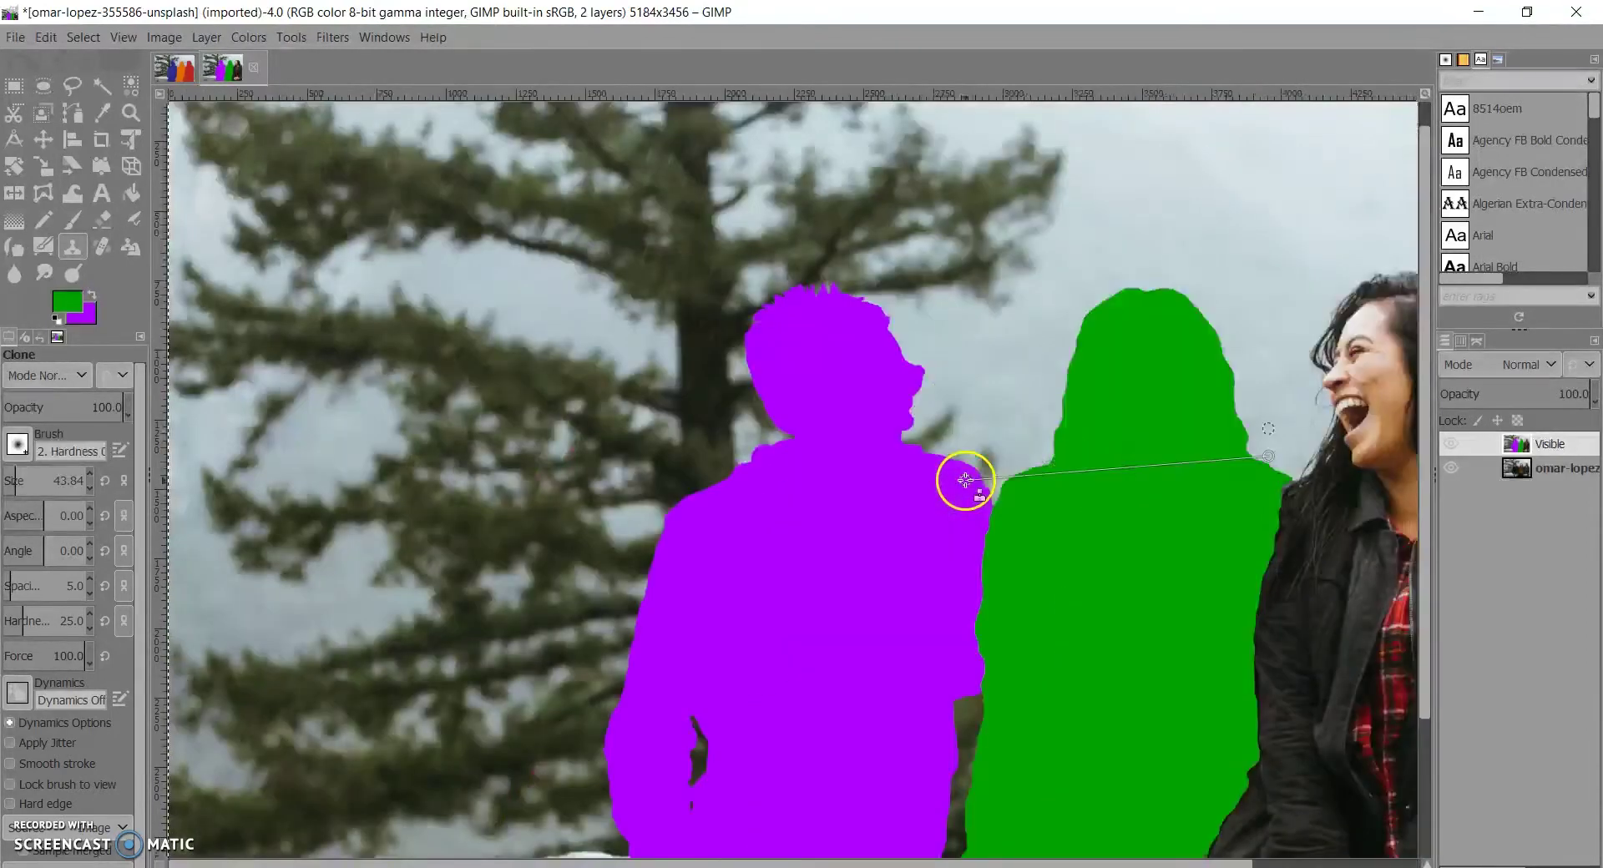
{"action": "scroll", "coordinate": [965, 480], "scroll_direction": "right", "scroll_amount": 2}
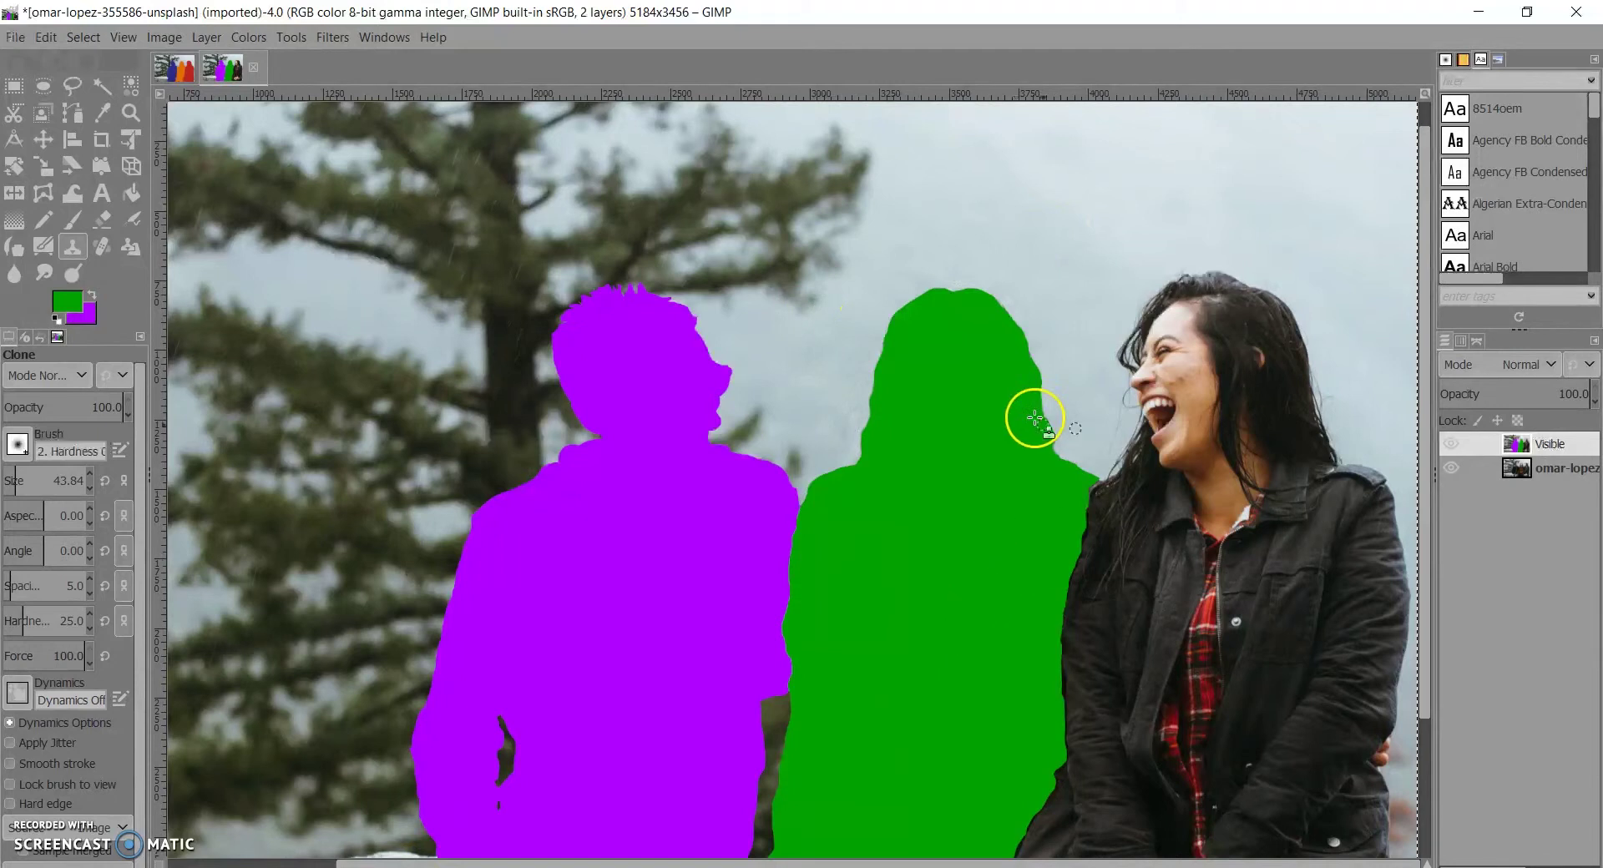
{"action": "scroll", "coordinate": [976, 451], "scroll_direction": "up", "scroll_amount": 1}
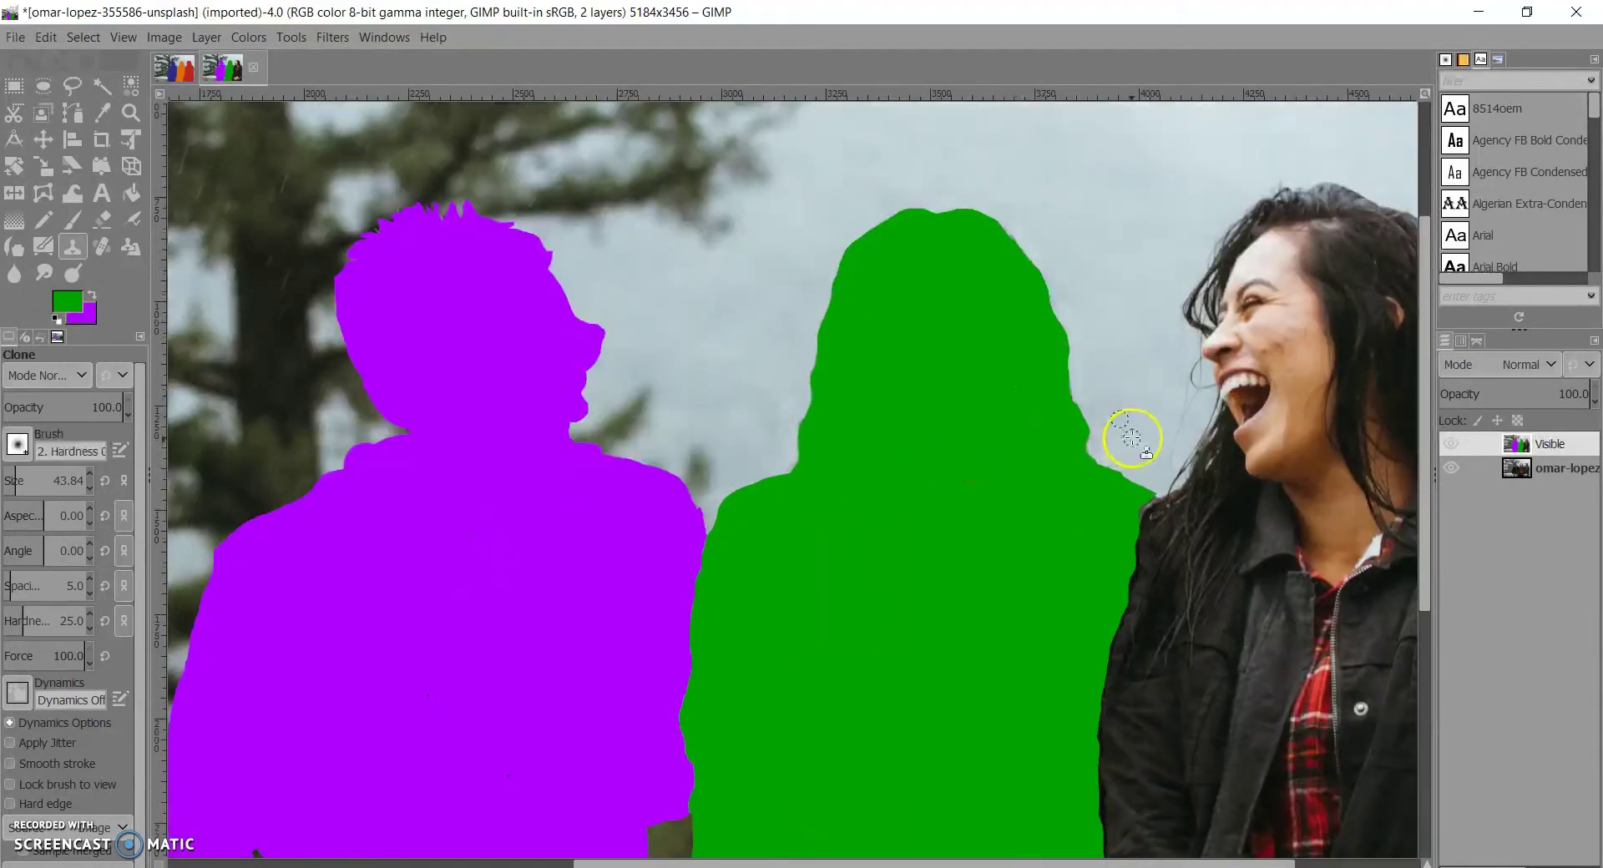
{"action": "scroll", "coordinate": [1130, 433], "scroll_direction": "up", "scroll_amount": 1}
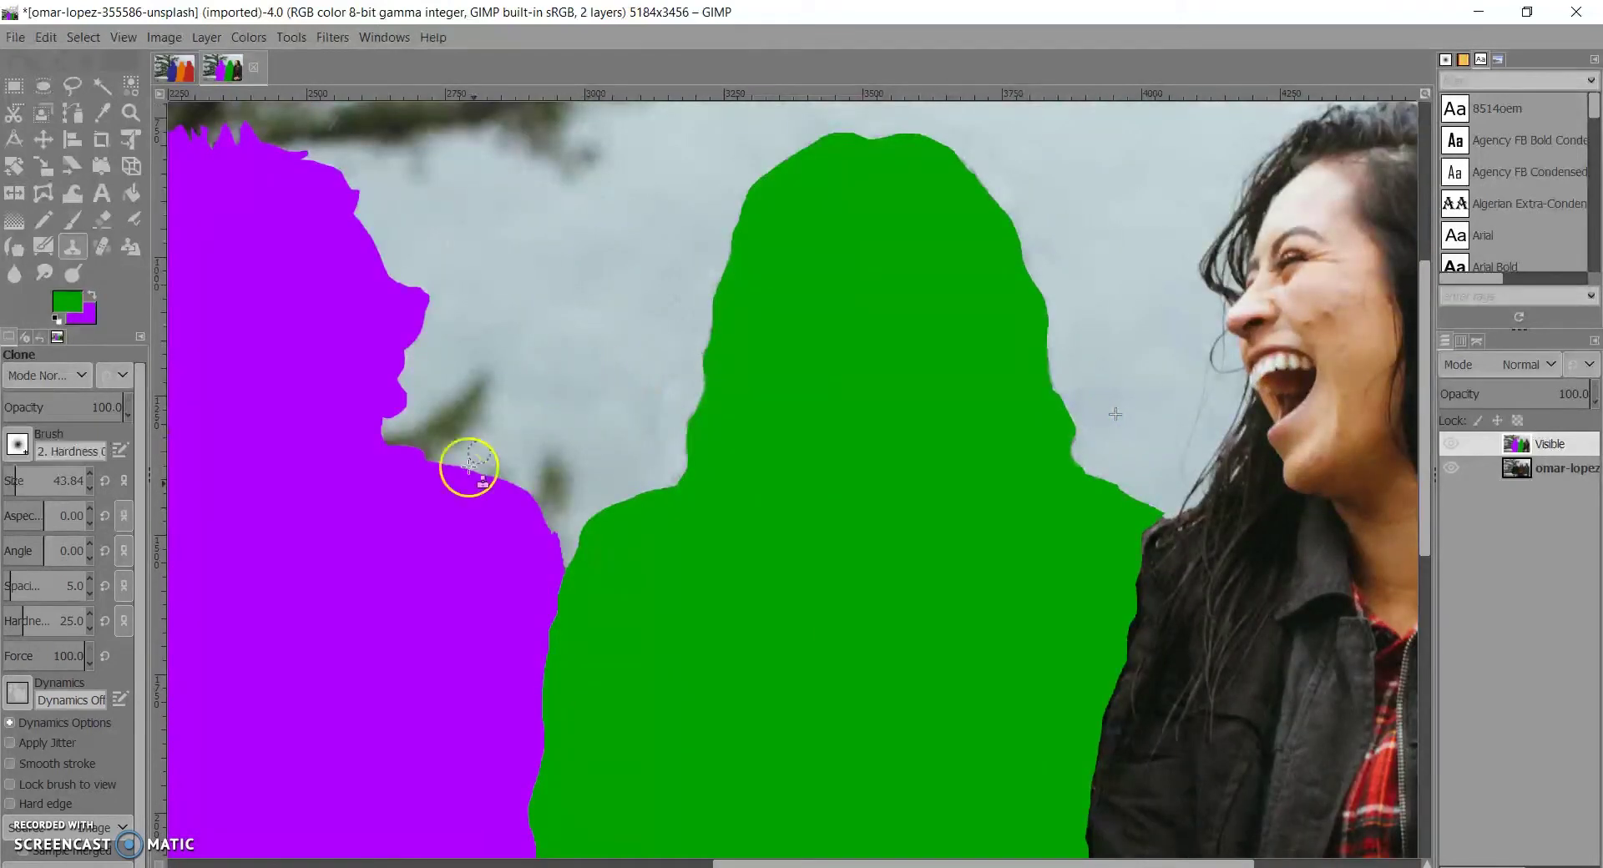